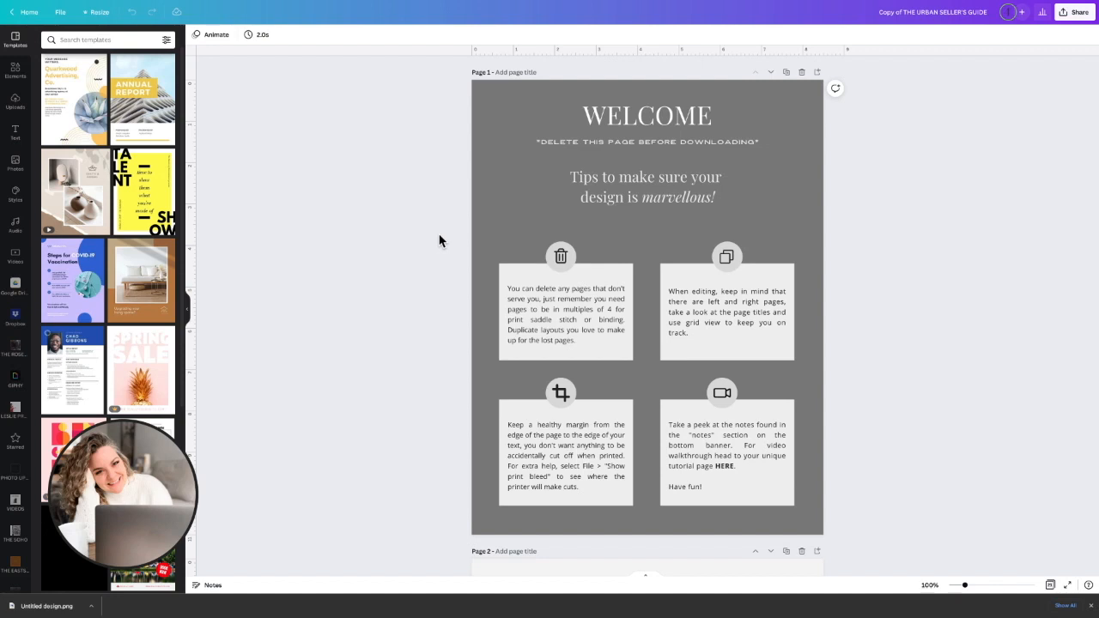
Open the Welcome page's notes and read the quick links, including The Urban Gallery link and the free icons site
scroll(438, 241, "down", 1)
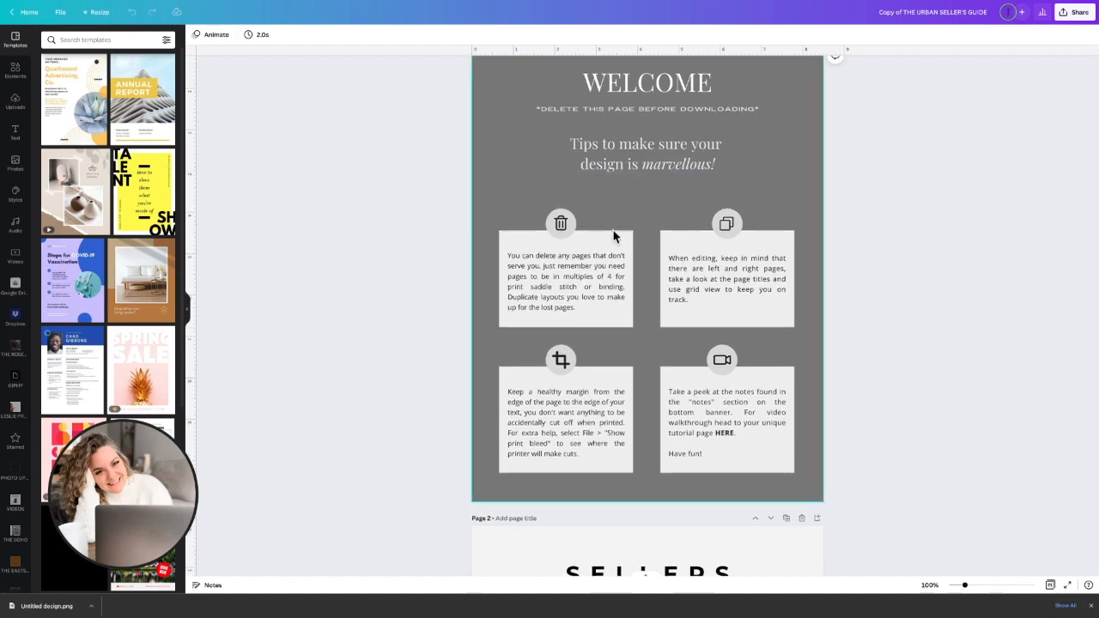
scroll(689, 284, "down", 1)
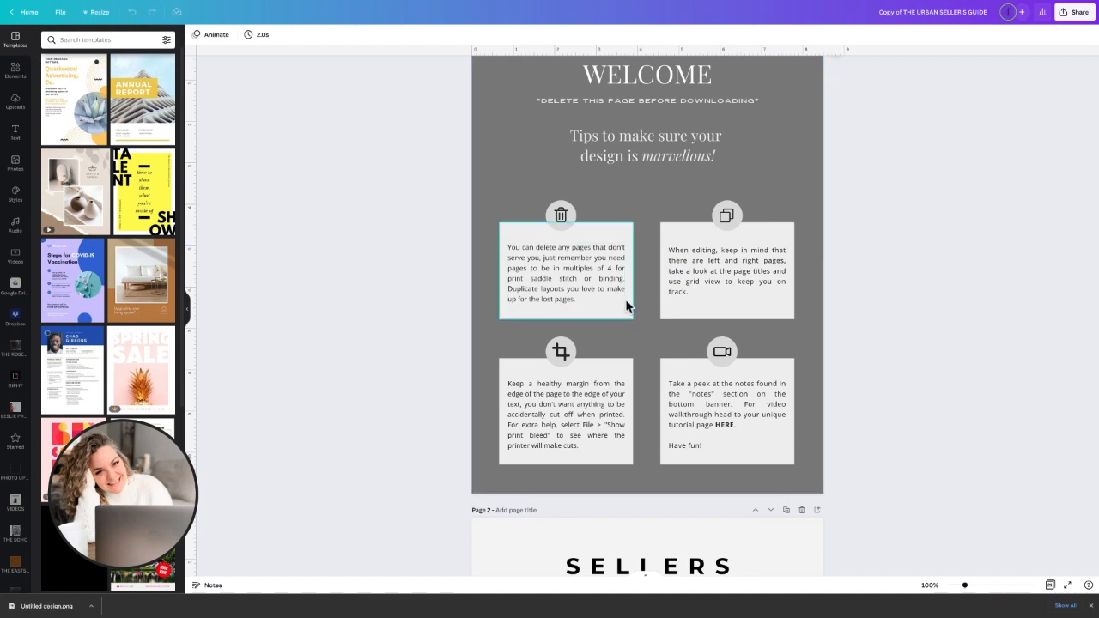
left_click(212, 587)
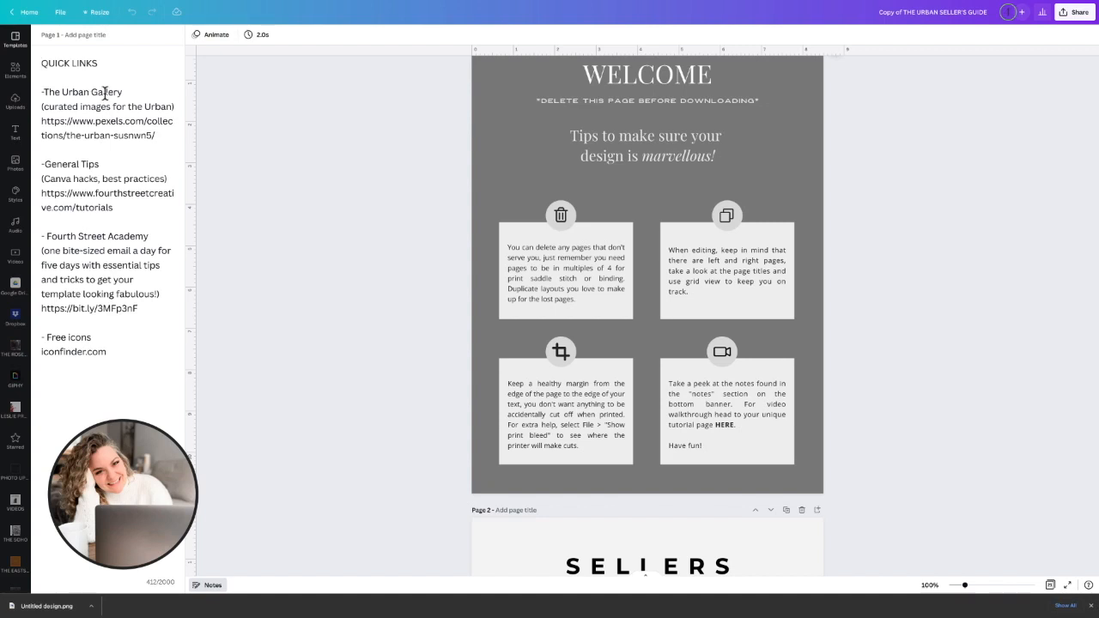
left_click_drag(41, 121, 158, 136)
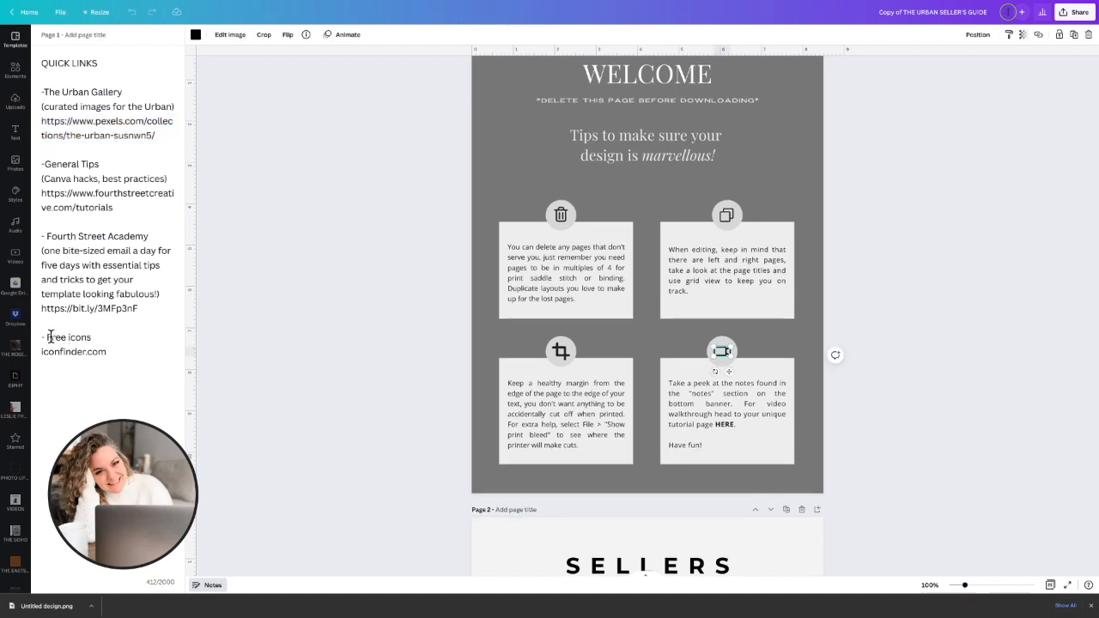
left_click(47, 338)
left_click_drag(47, 337, 91, 339)
left_click(106, 353)
Inspect the trash, camera and crop icons above the tip boxes on the Welcome page
left_click(561, 215)
left_click(721, 351)
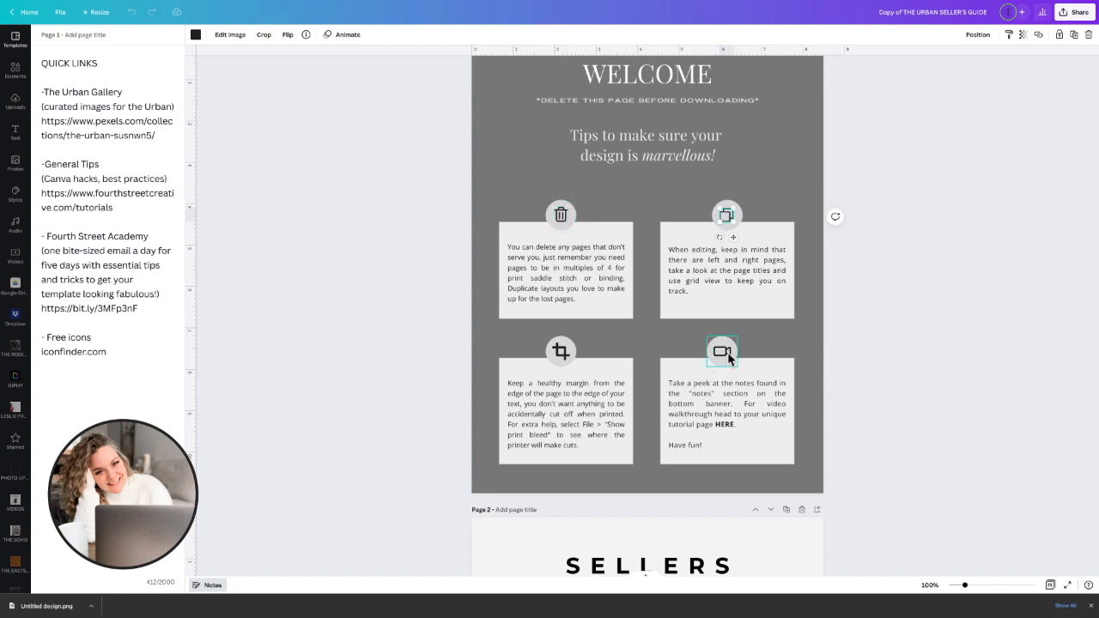
left_click(561, 351)
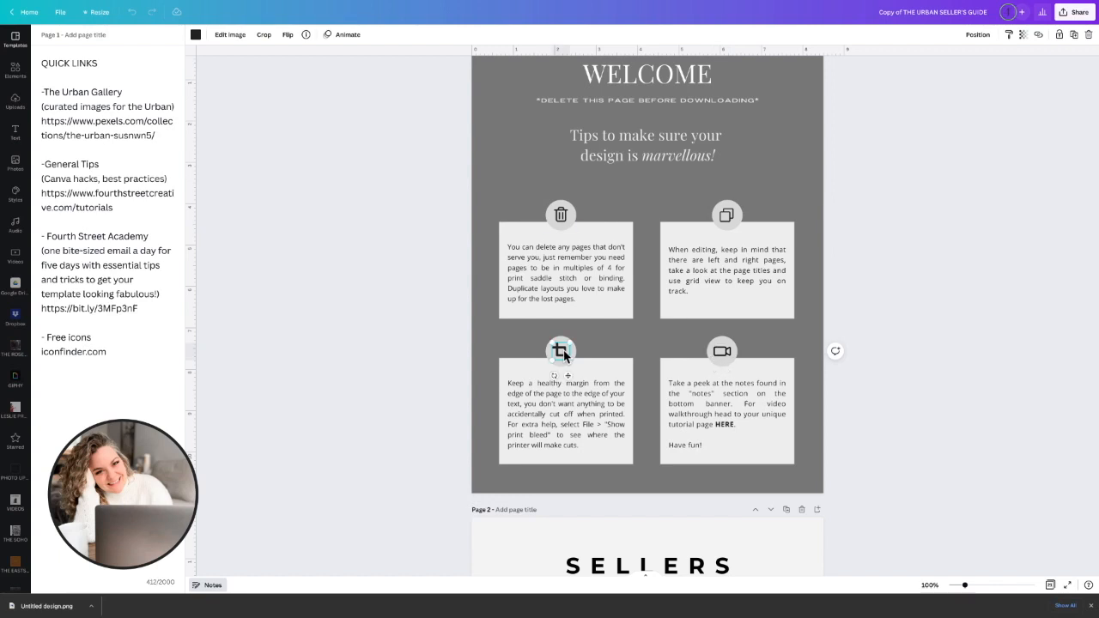
left_click(561, 217)
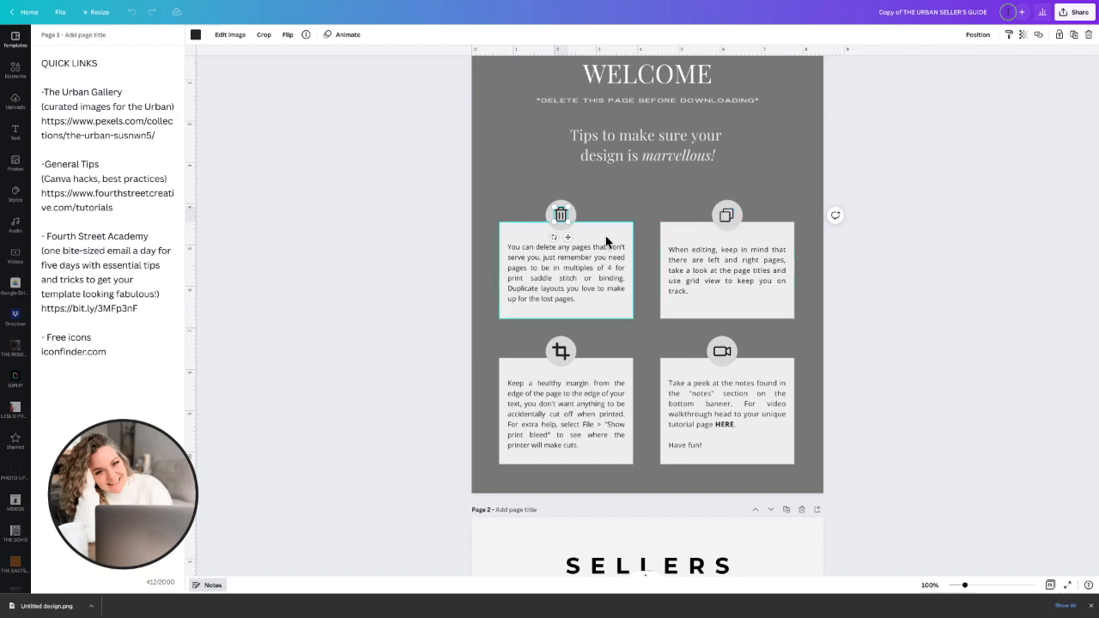
Read the notes for the page 2 cover, close the notes and view the cover
scroll(607, 242, "down", 1)
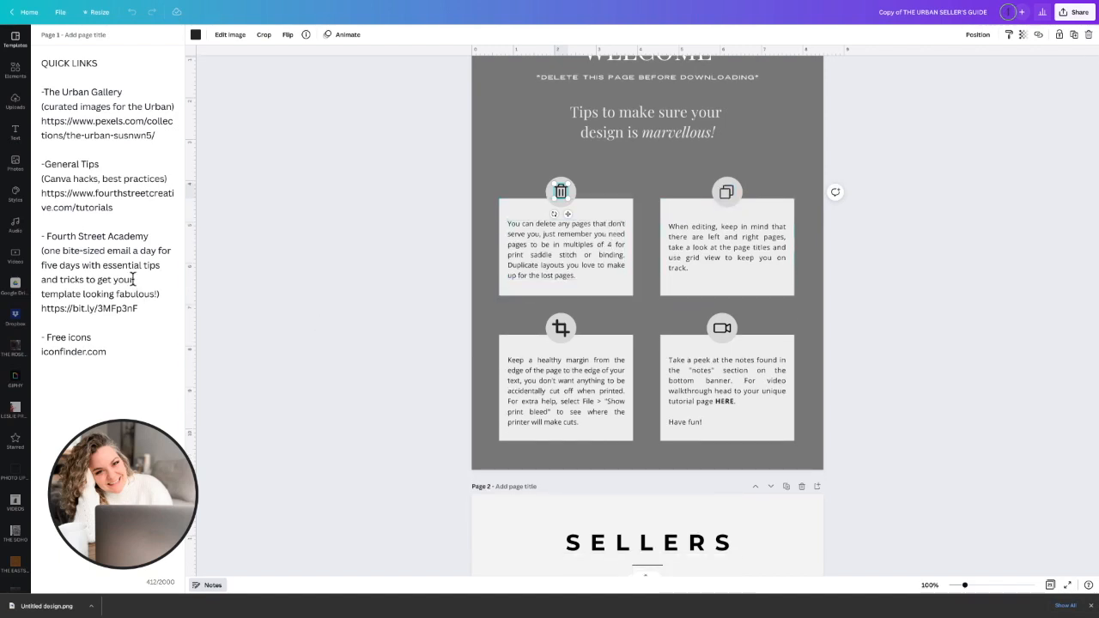
scroll(526, 249, "down", 5)
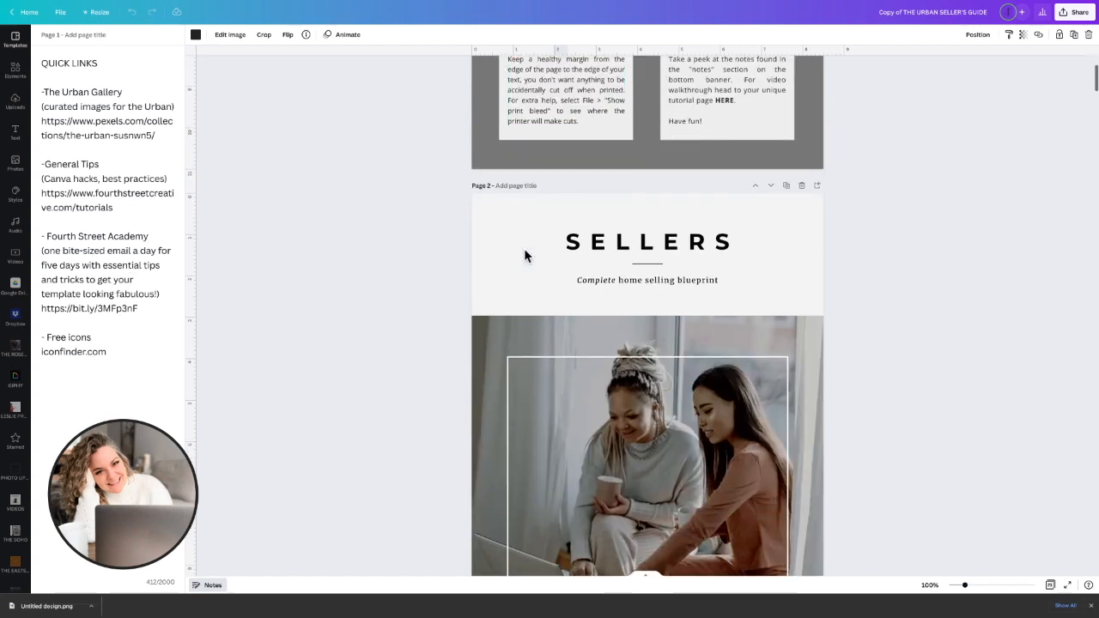
scroll(526, 251, "down", 1)
scroll(545, 250, "down", 1)
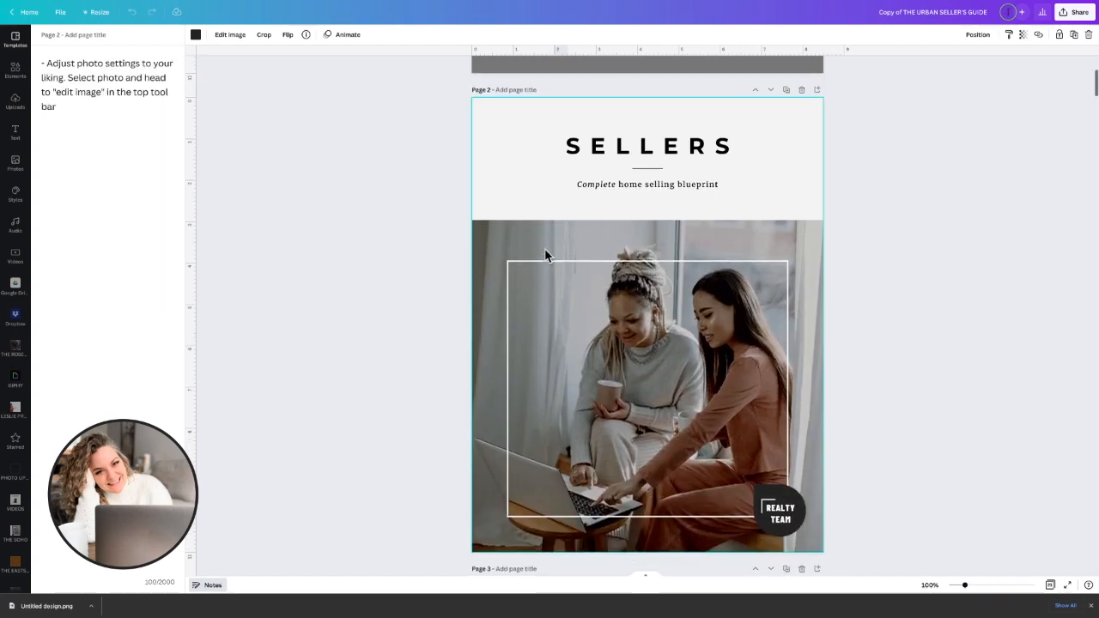
scroll(546, 251, "up", 1)
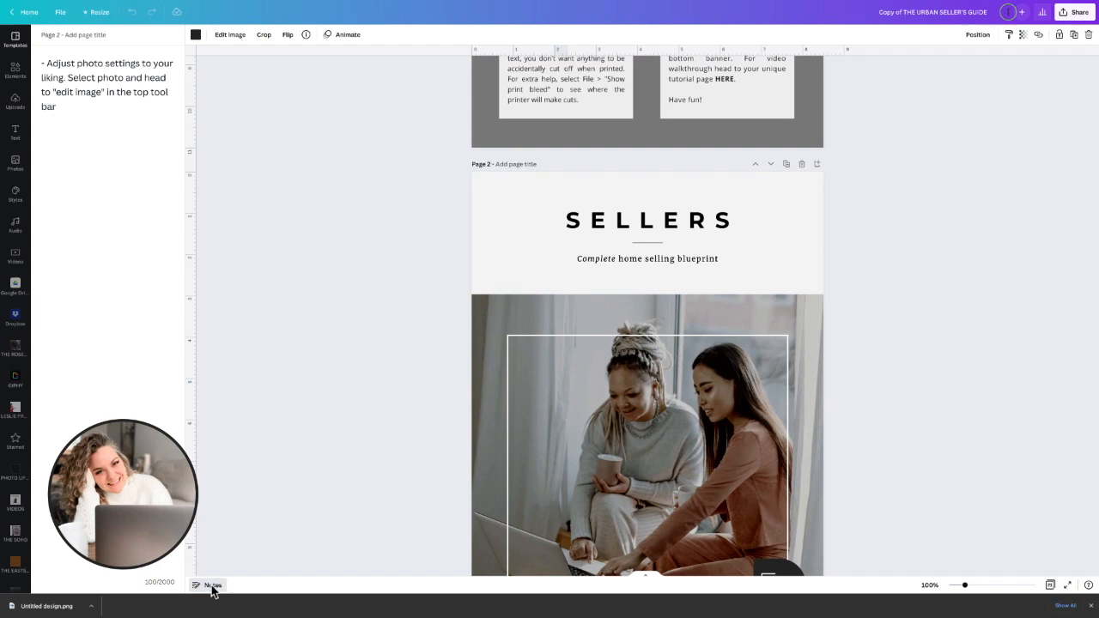
left_click(211, 585)
scroll(419, 367, "up", 1)
scroll(418, 367, "down", 1)
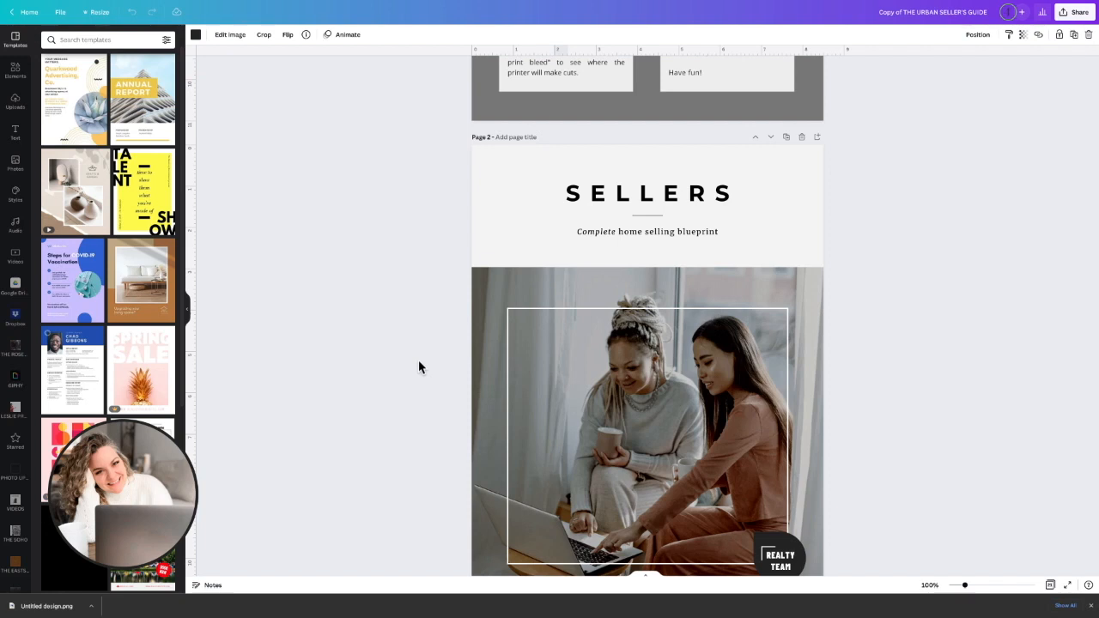
scroll(418, 366, "down", 2)
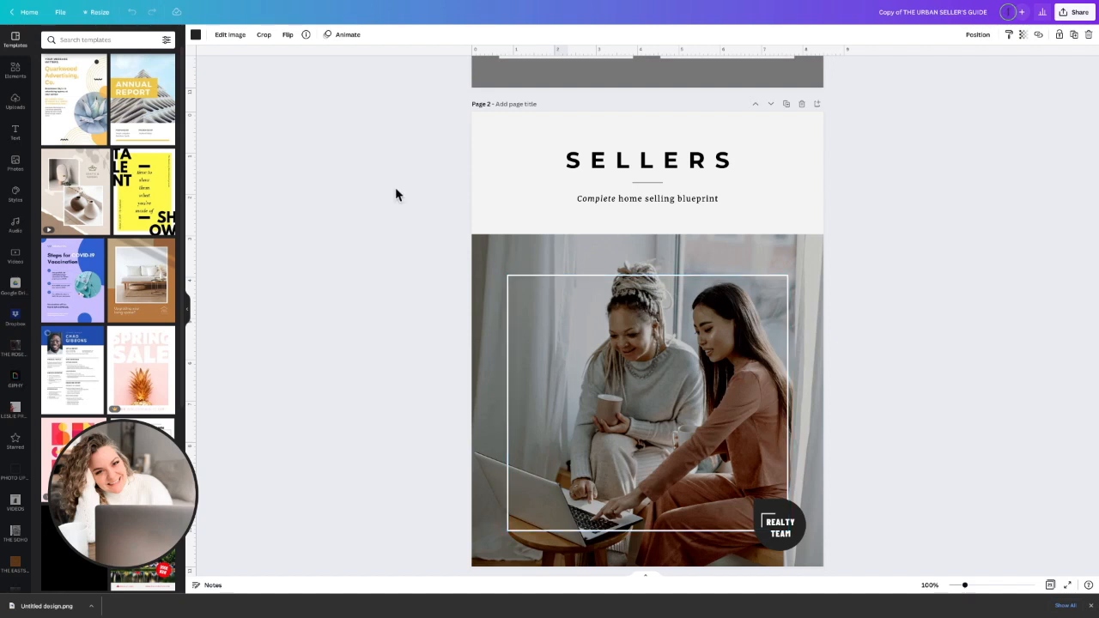
scroll(375, 172, "up", 5)
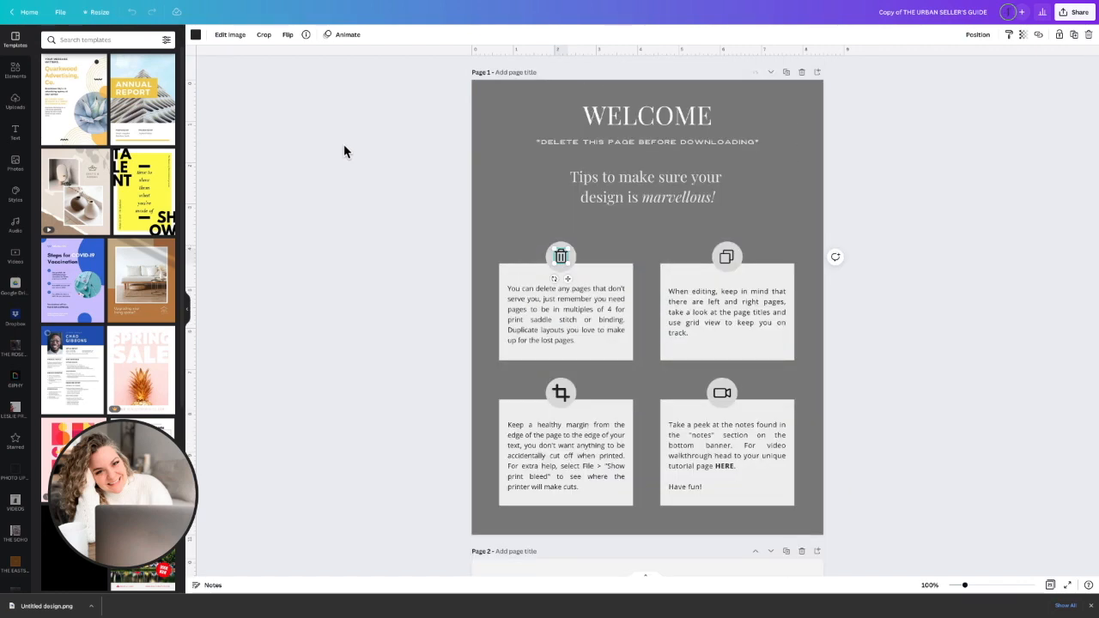
left_click(59, 13)
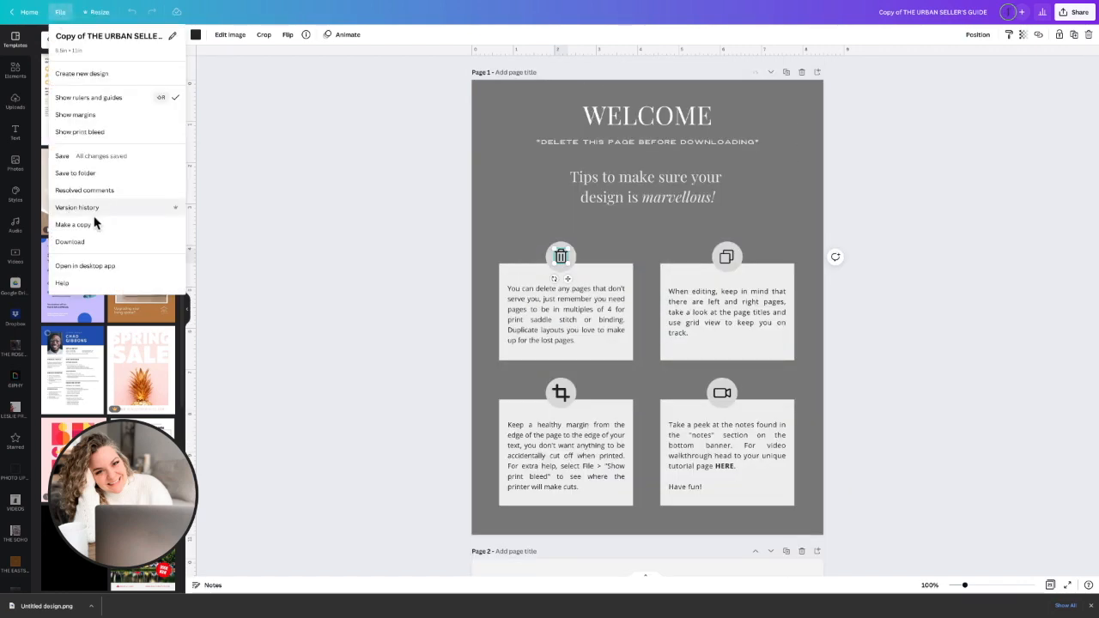
left_click(308, 238)
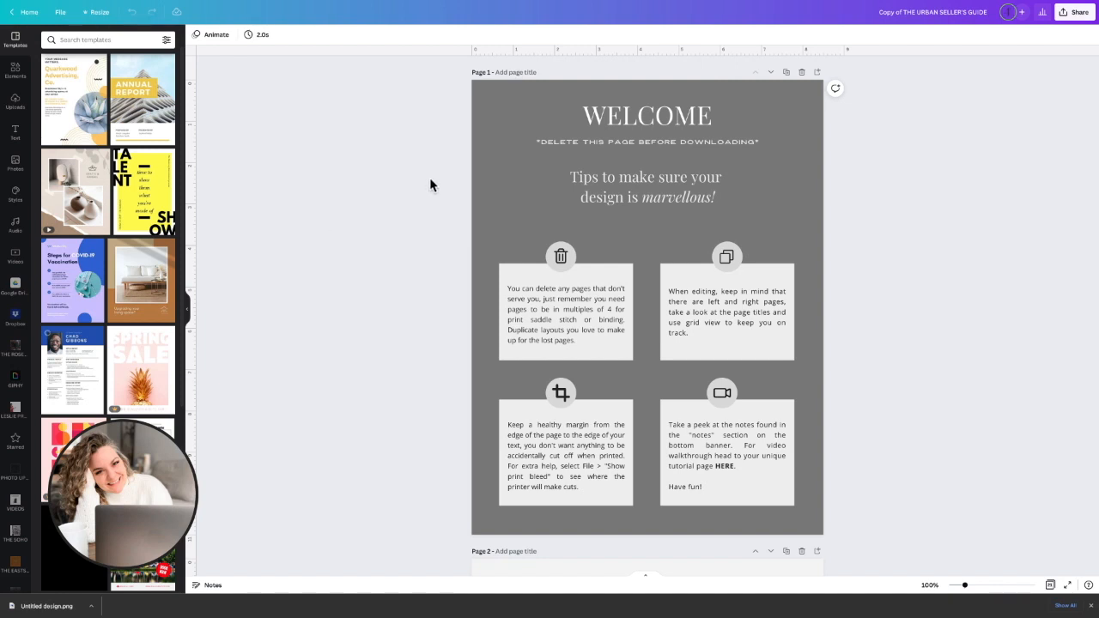
Show the print bleed and check how the page 2 cover photo extends past the bleed line
left_click(62, 13)
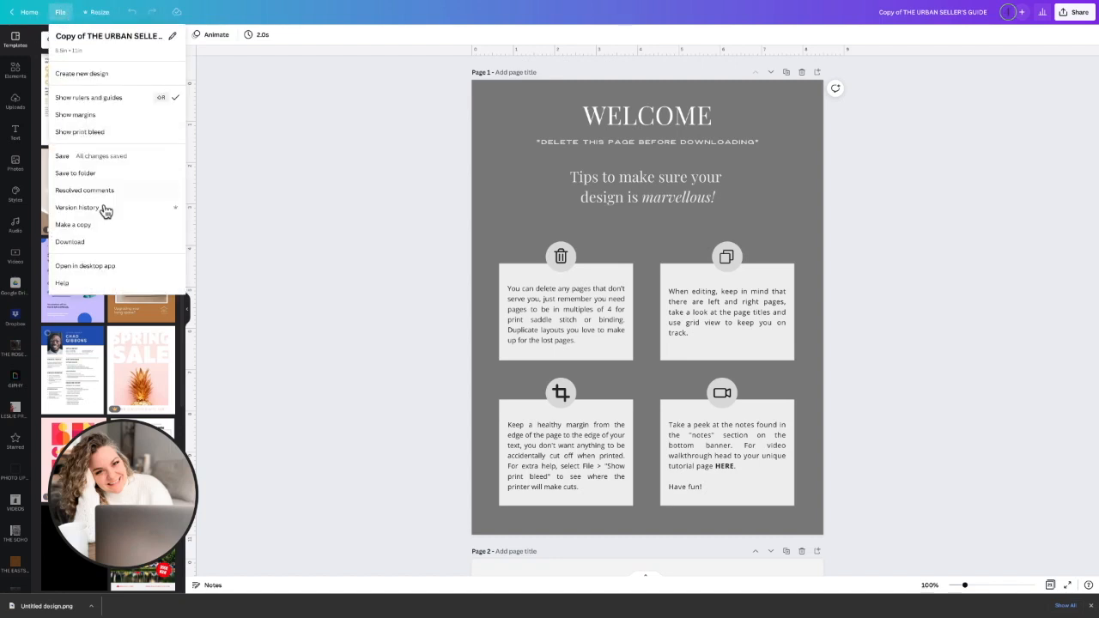
left_click(80, 135)
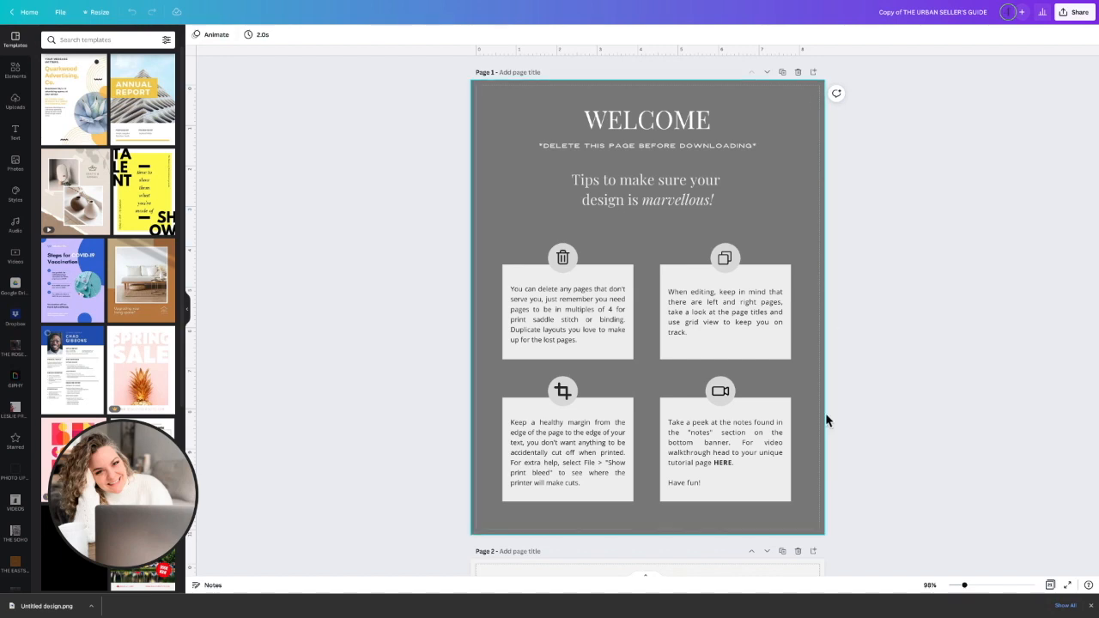
scroll(817, 441, "down", 5)
scroll(817, 442, "down", 1)
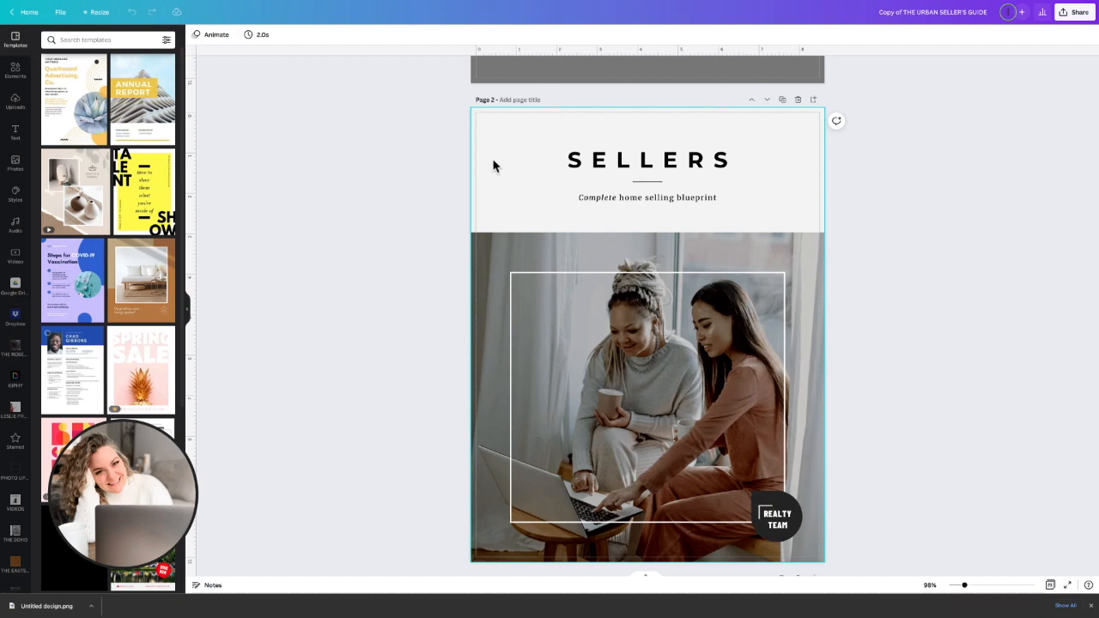
scroll(494, 165, "down", 2)
scroll(494, 165, "up", 3)
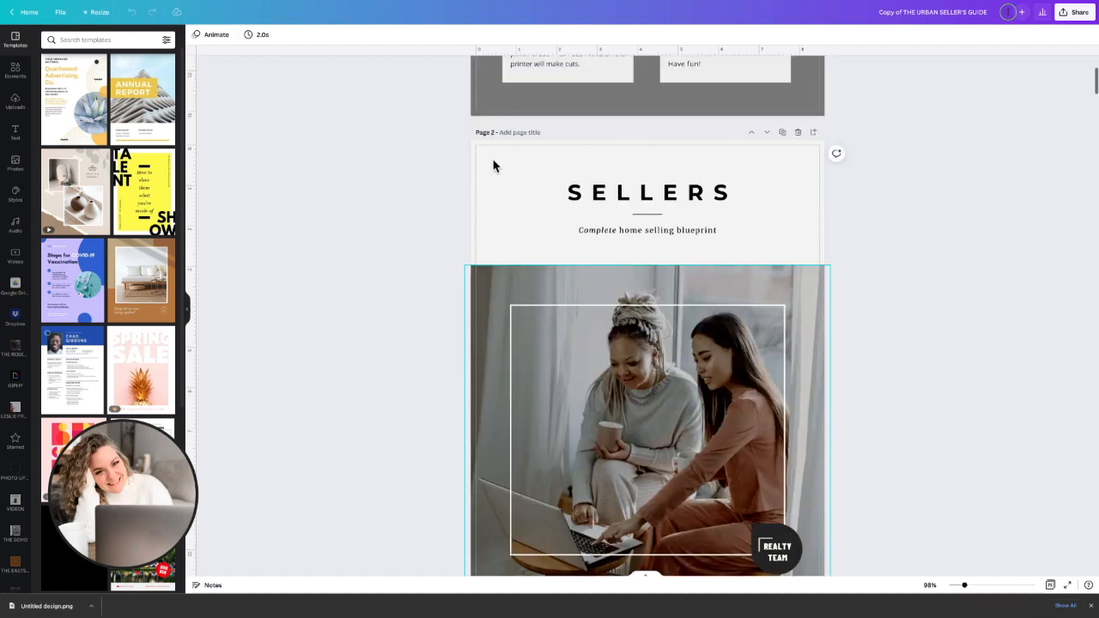
scroll(494, 166, "down", 1)
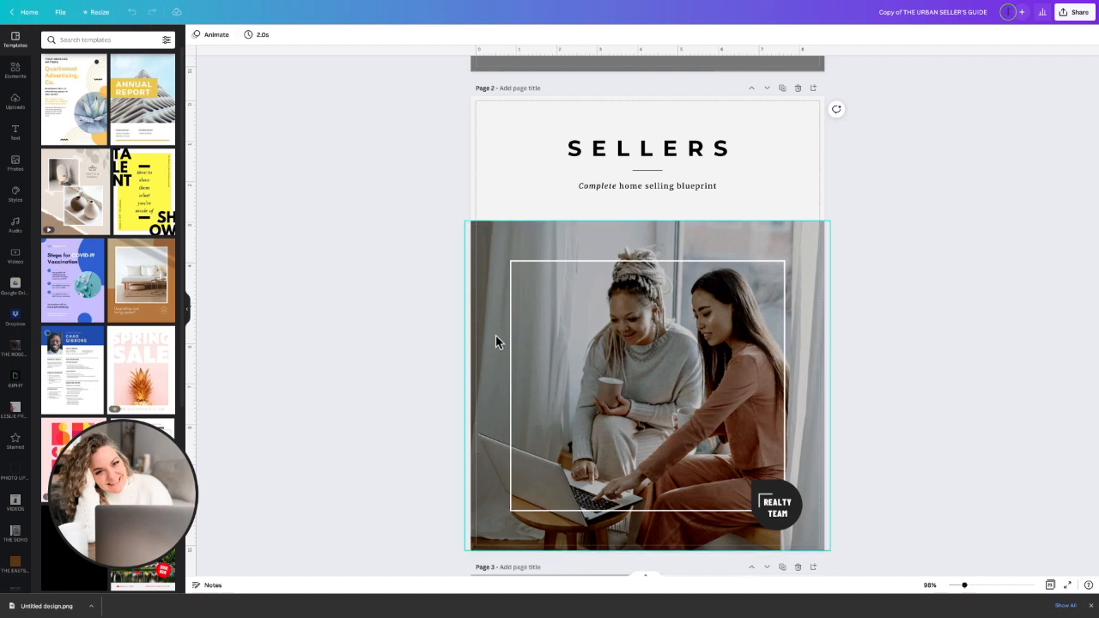
scroll(497, 340, "down", 1)
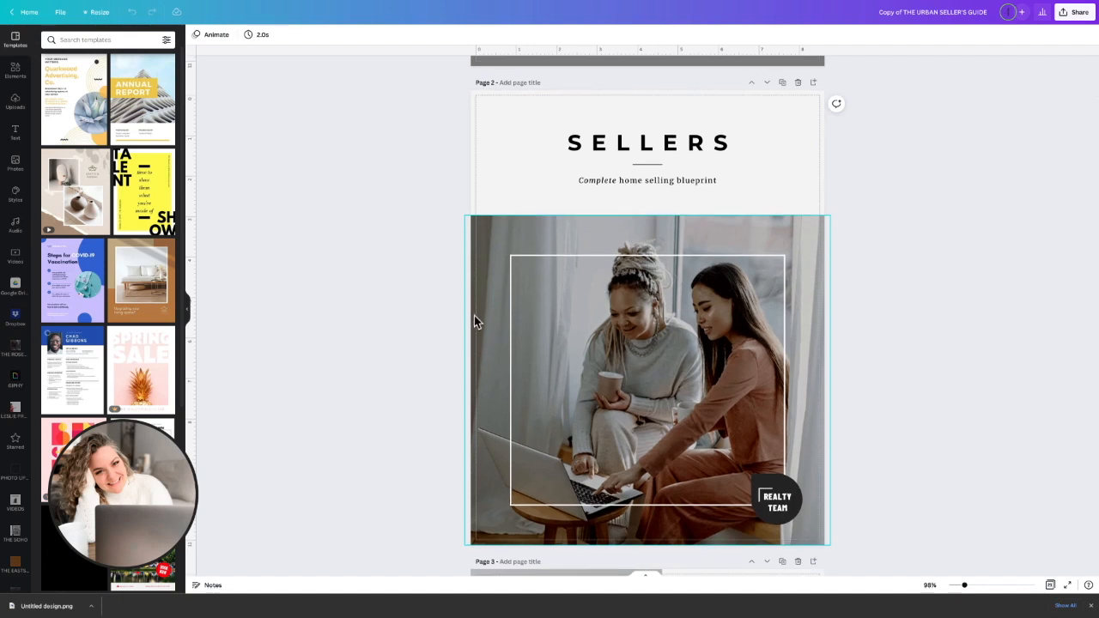
Show the page margins in the design
left_click(62, 13)
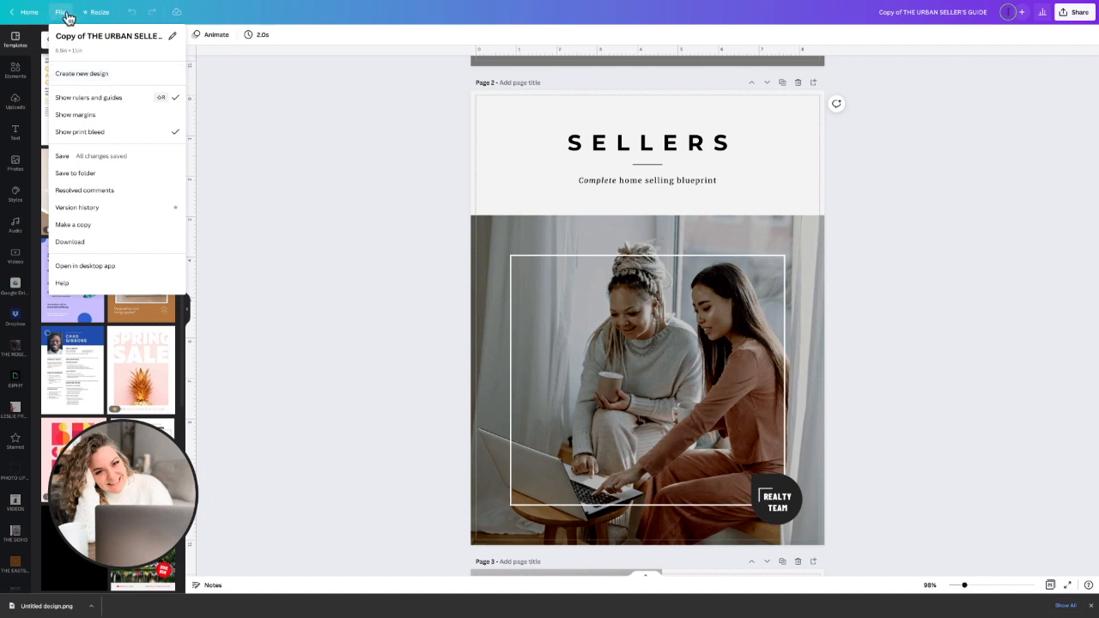
left_click(90, 117)
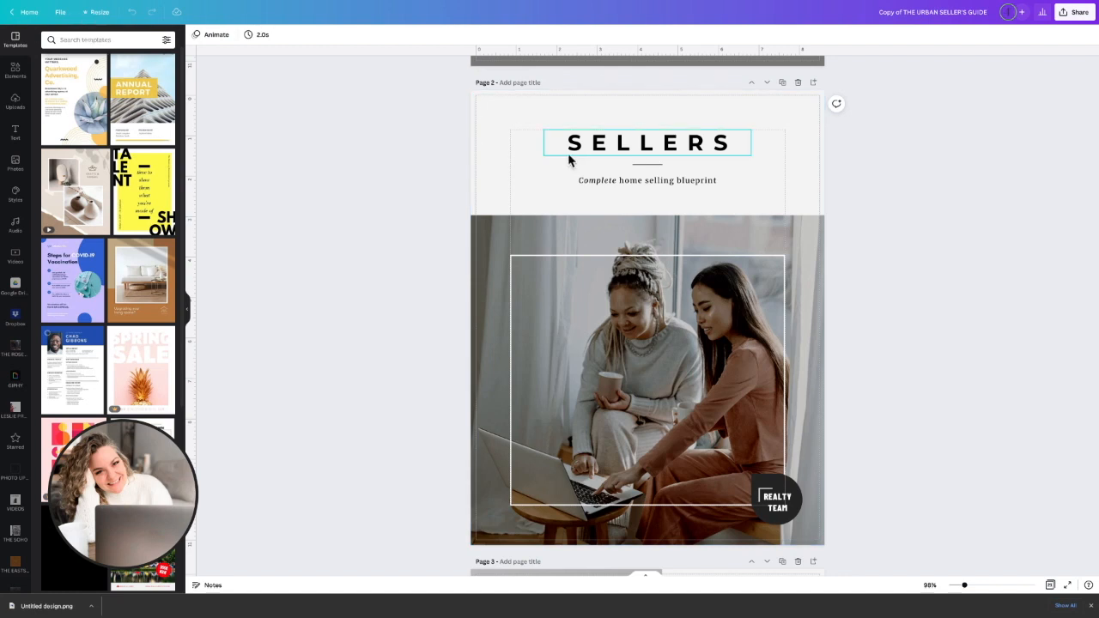
Try the SELLERS title above the top margin line on page 2 and return it inside the margin
left_click(639, 134)
mouse_move(638, 131)
left_mouse_down()
mouse_move(635, 111)
mouse_move(637, 123)
left_mouse_up()
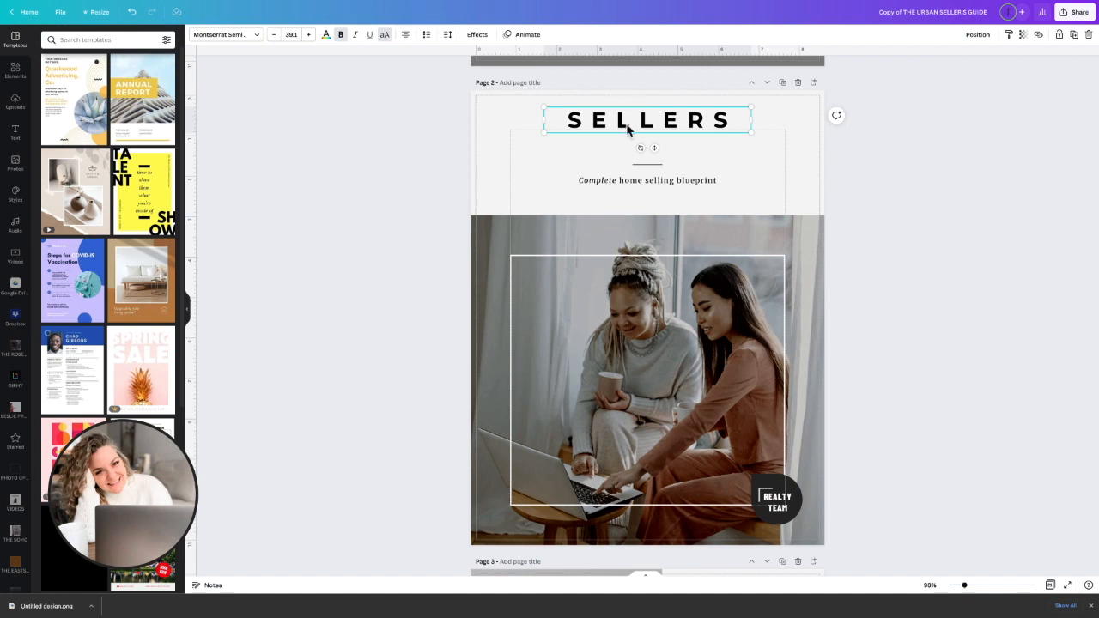
left_click_drag(618, 121, 616, 142)
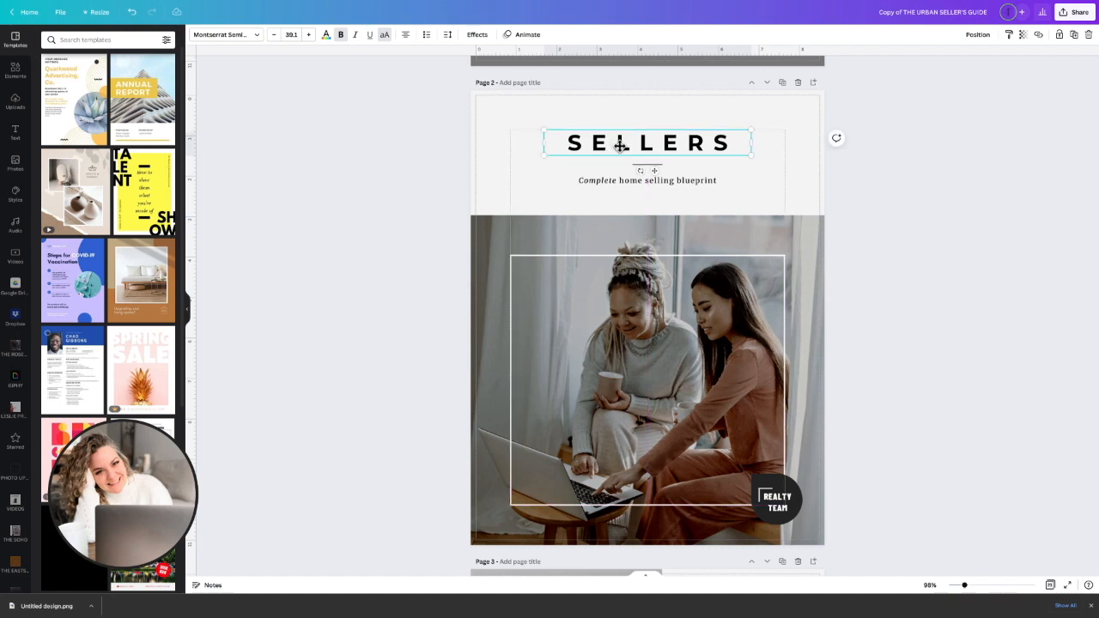
left_click(494, 166)
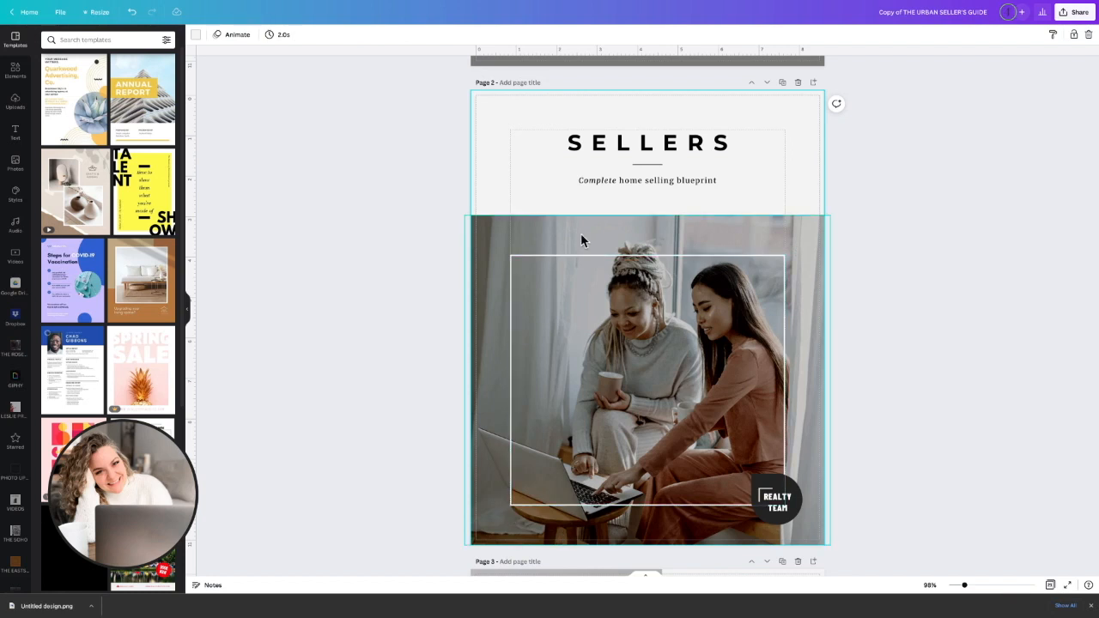
Nudge the SELLERS title on page 2 slightly to the right, keeping it inside the margins, and deselect it
left_click(601, 146)
left_click_drag(600, 142, 602, 142)
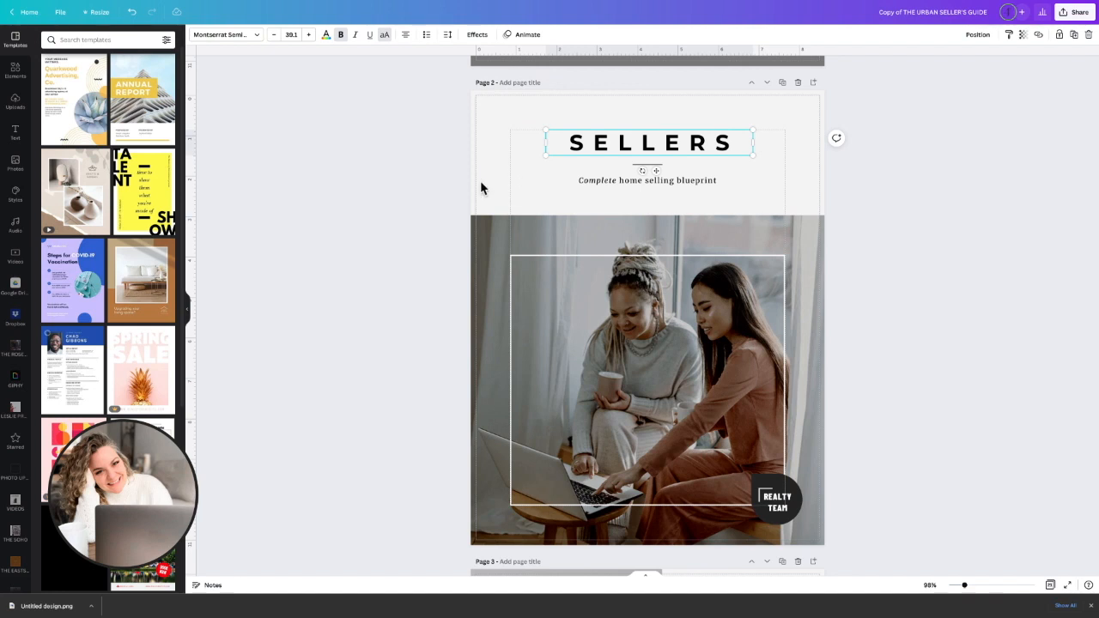
left_click(454, 187)
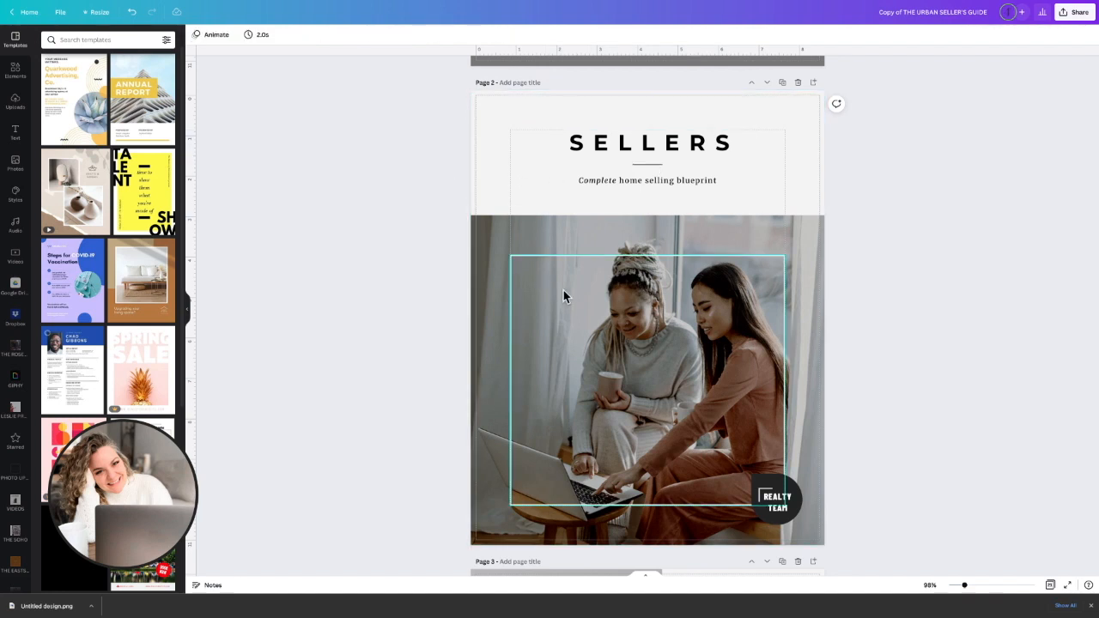
Examine the margin and bleed guides around the content of the Welcome page and the page 2 cover
scroll(563, 290, "down", 1)
scroll(564, 290, "up", 2)
left_click(491, 218)
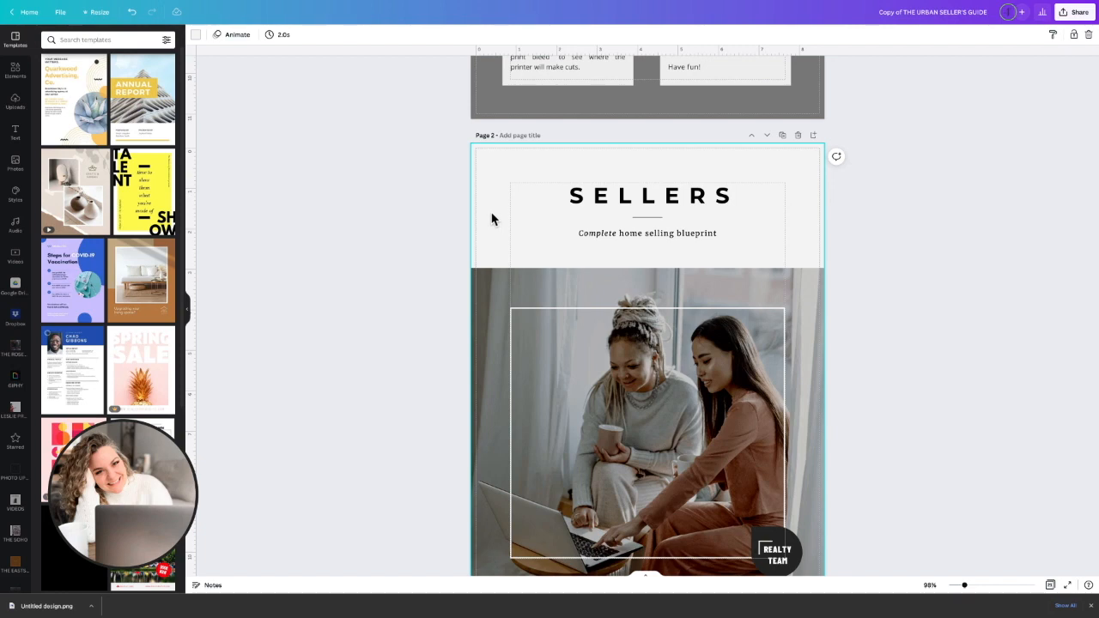
scroll(310, 126, "down", 1)
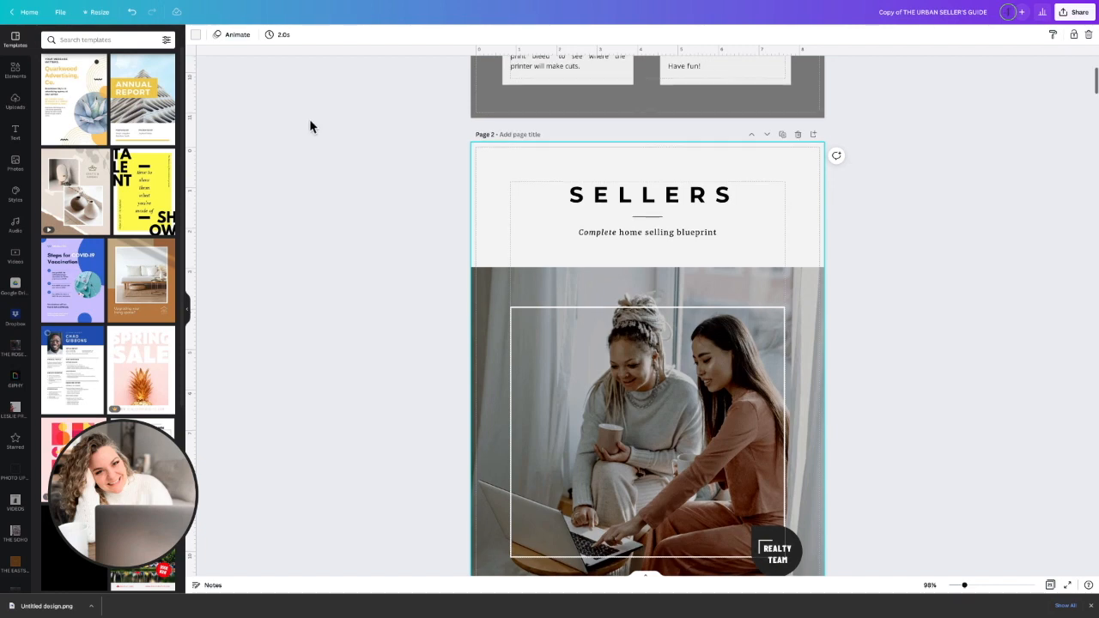
scroll(407, 159, "up", 5)
scroll(408, 160, "down", 3)
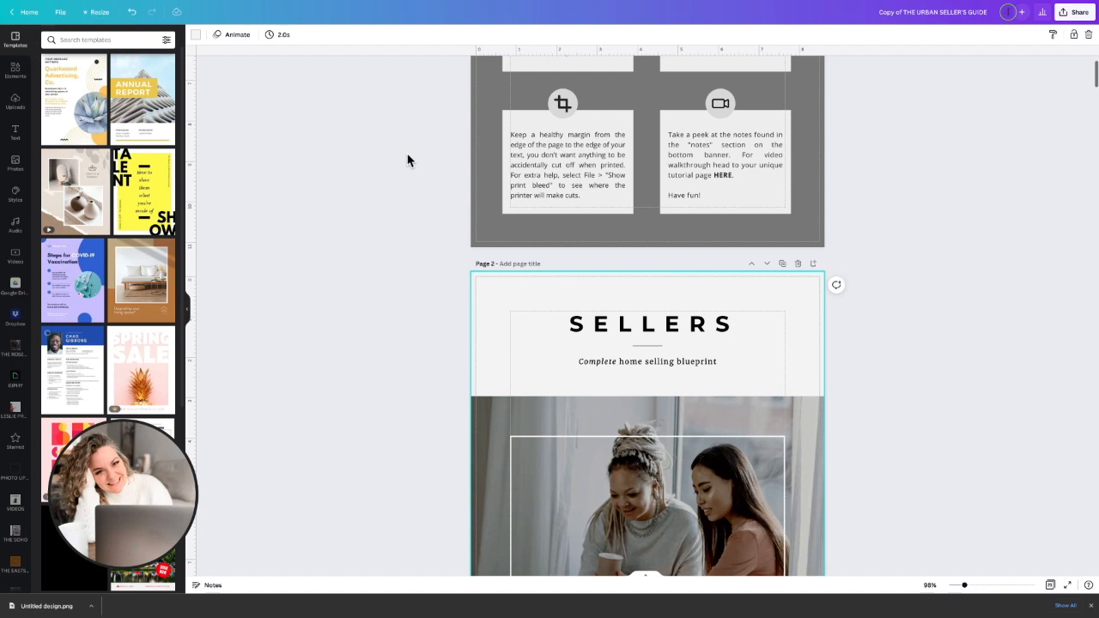
scroll(408, 159, "down", 2)
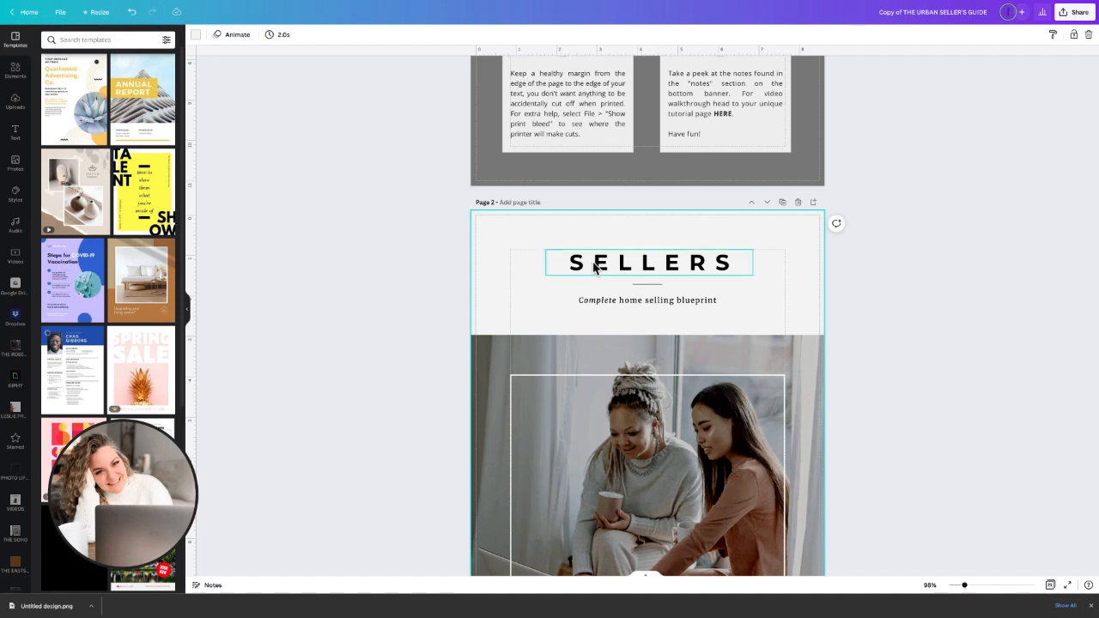
scroll(543, 278, "down", 2)
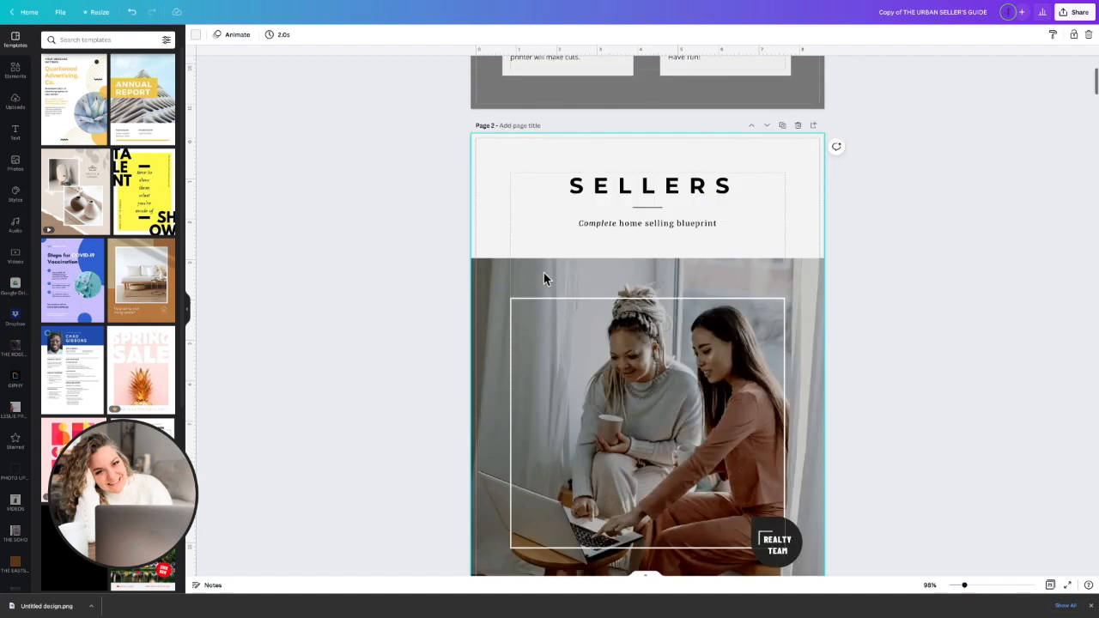
Recolour the SELLERS title on page 2 with the slate grey from the Design Den palette and apply the change throughout the design
scroll(630, 223, "up", 1)
left_click(620, 230)
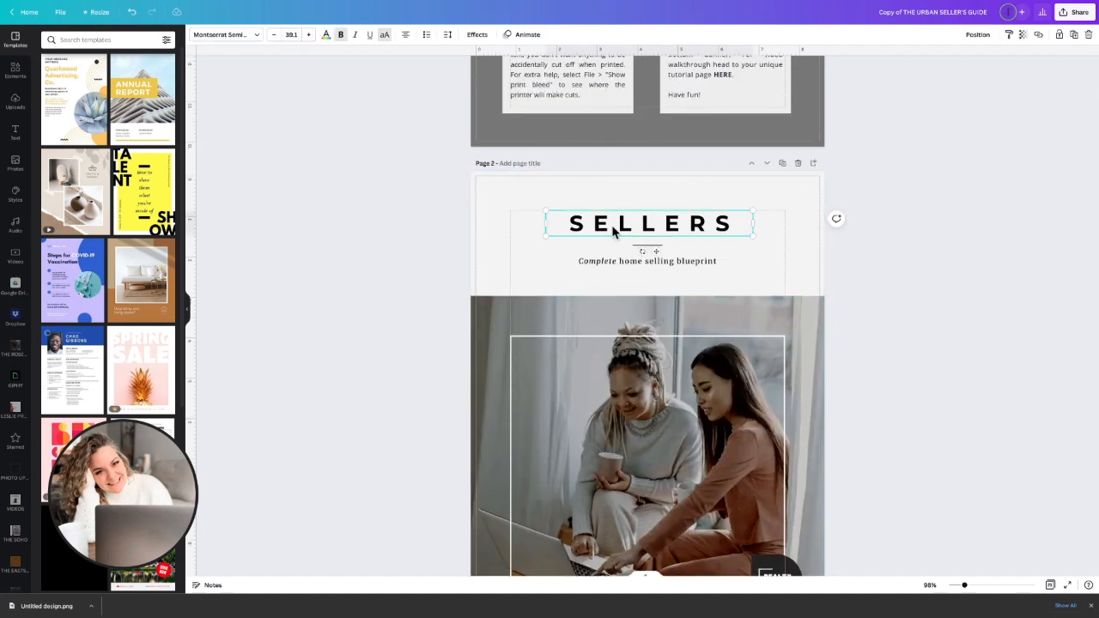
left_click(616, 224)
double_click(612, 226)
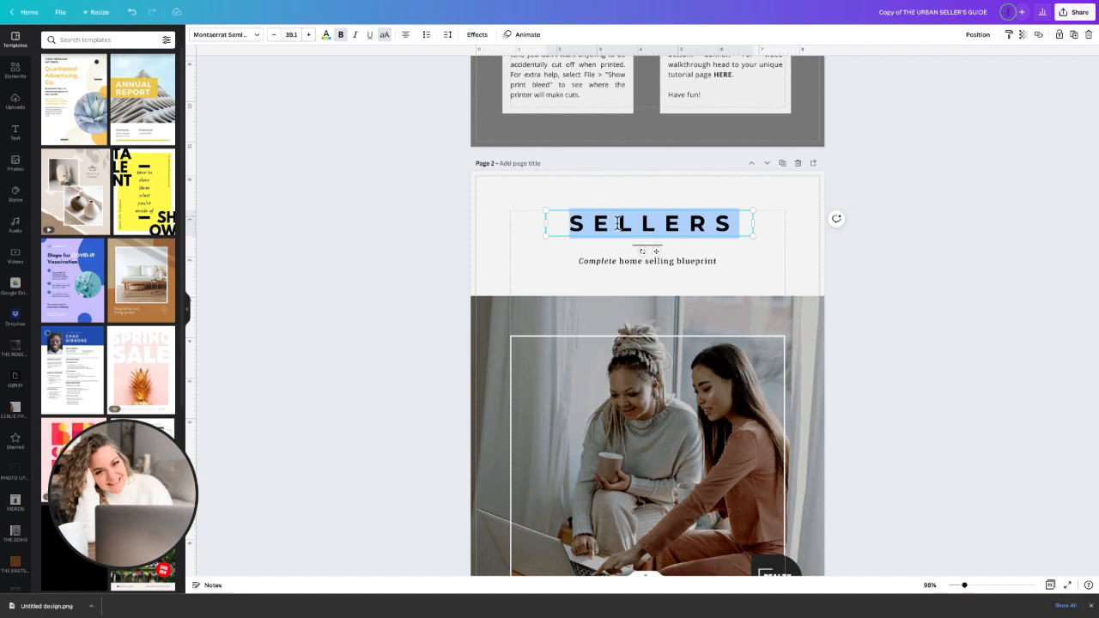
left_click(326, 34)
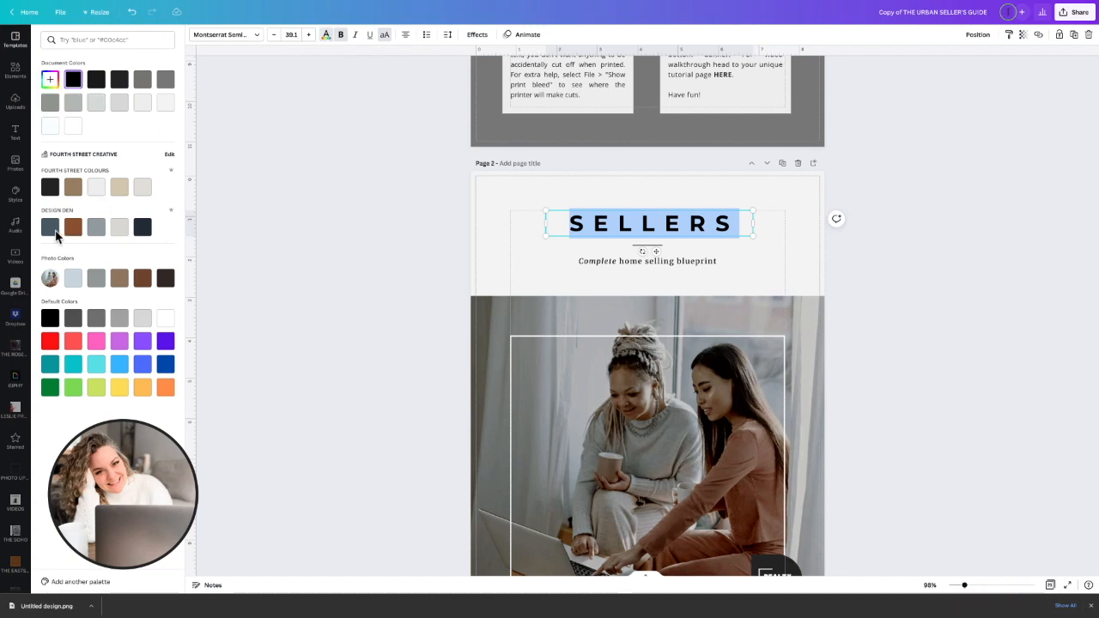
left_click(49, 80)
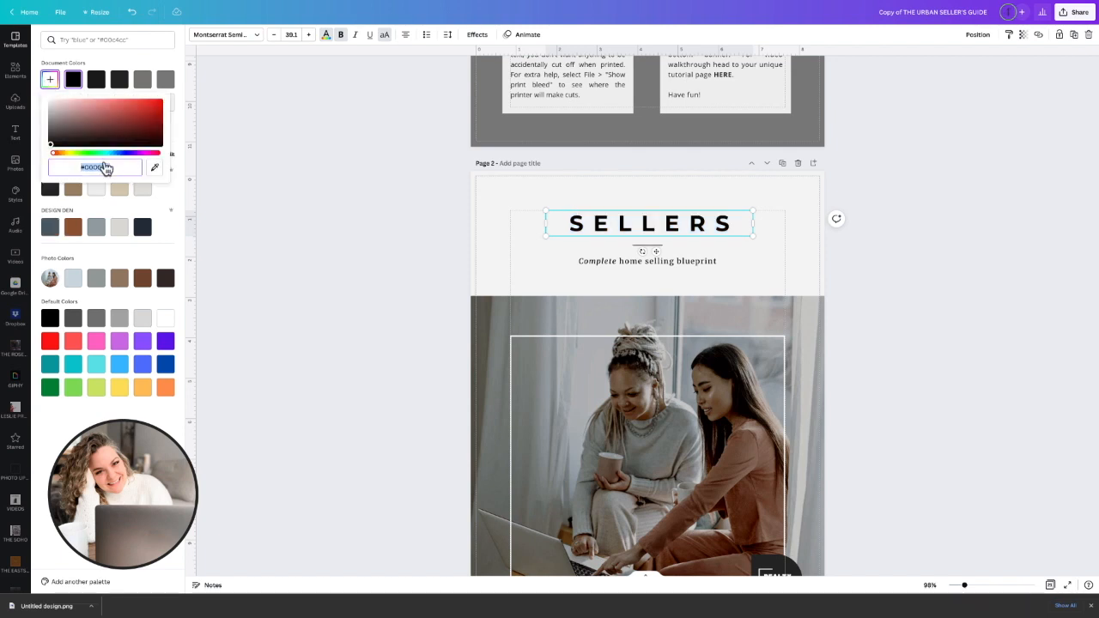
left_click_drag(120, 166, 85, 167)
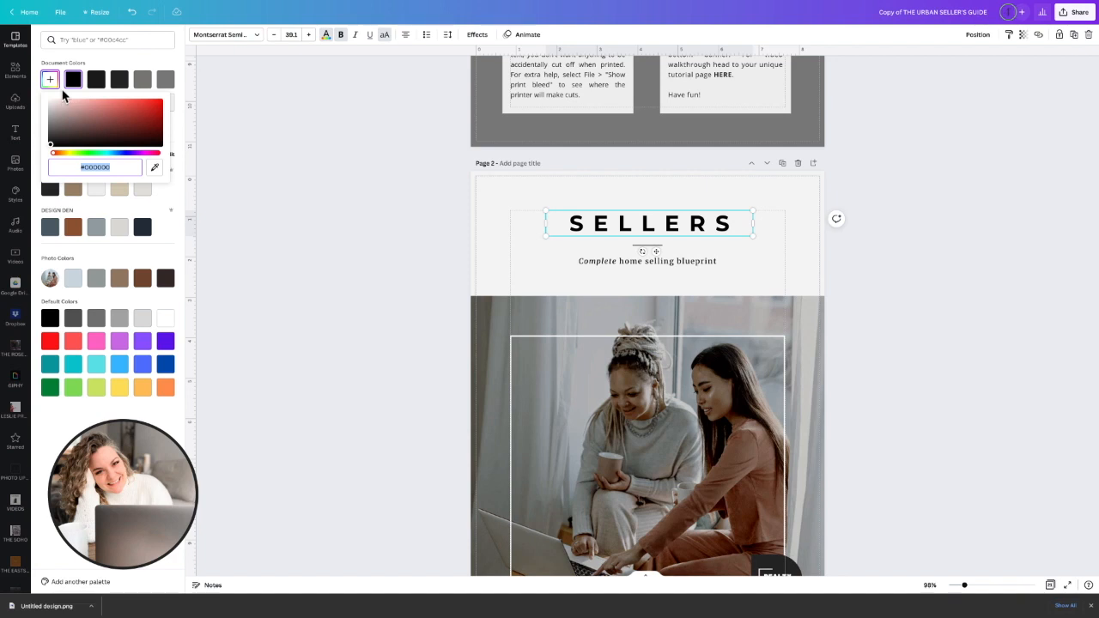
left_click(51, 229)
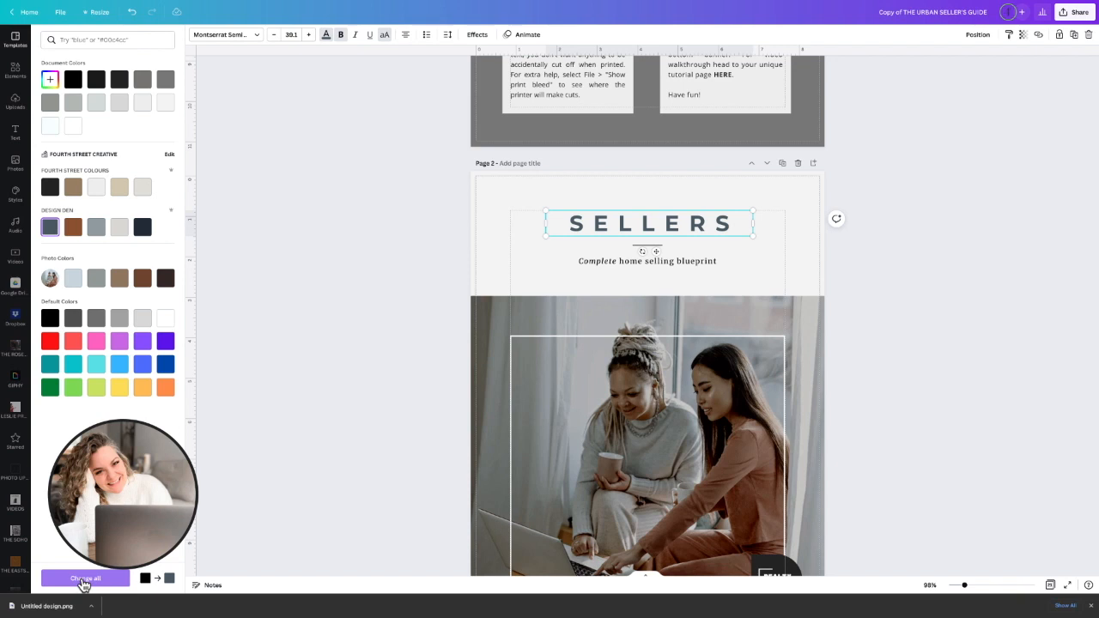
left_click(85, 582)
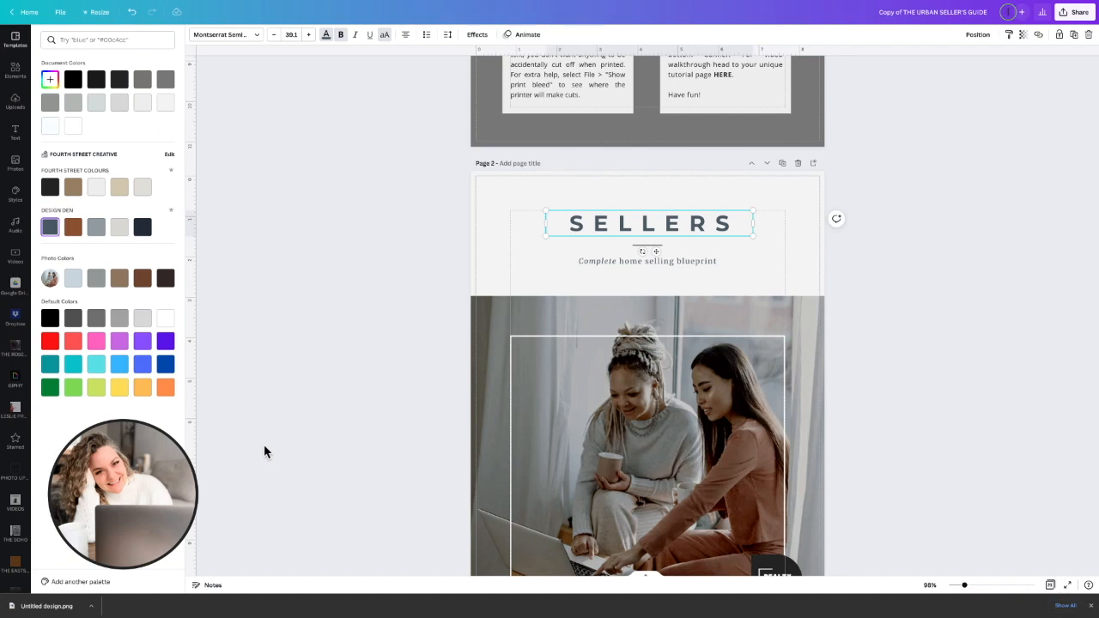
left_click(420, 269)
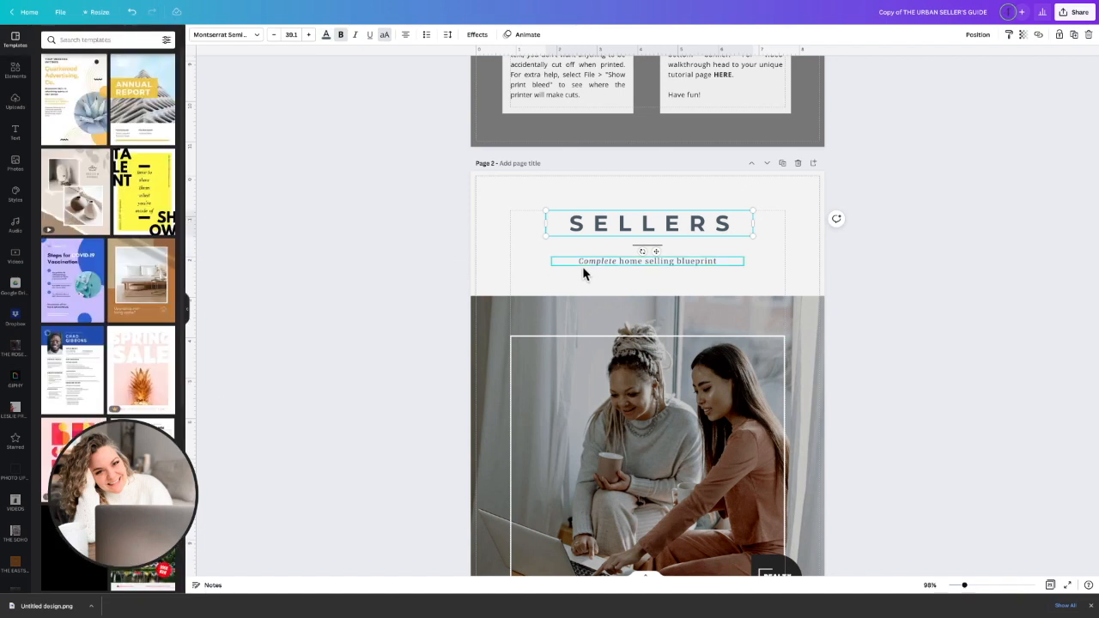
Change the SELLERS title font to Oswald and replace its previous font throughout the design
left_click(600, 222)
left_click_drag(575, 222, 727, 223)
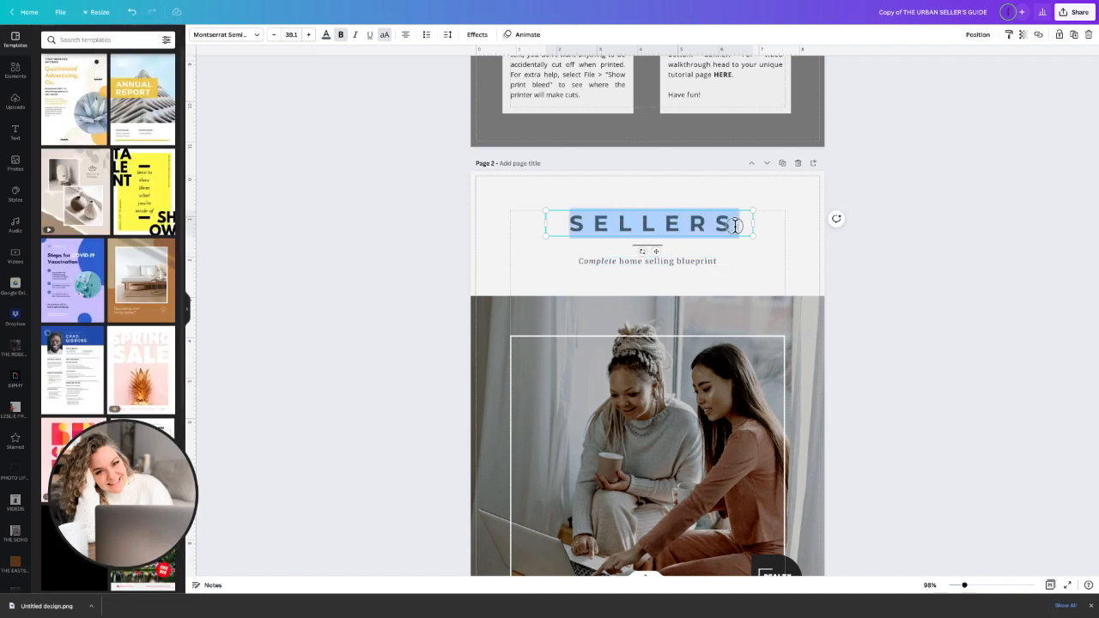
left_click(240, 35)
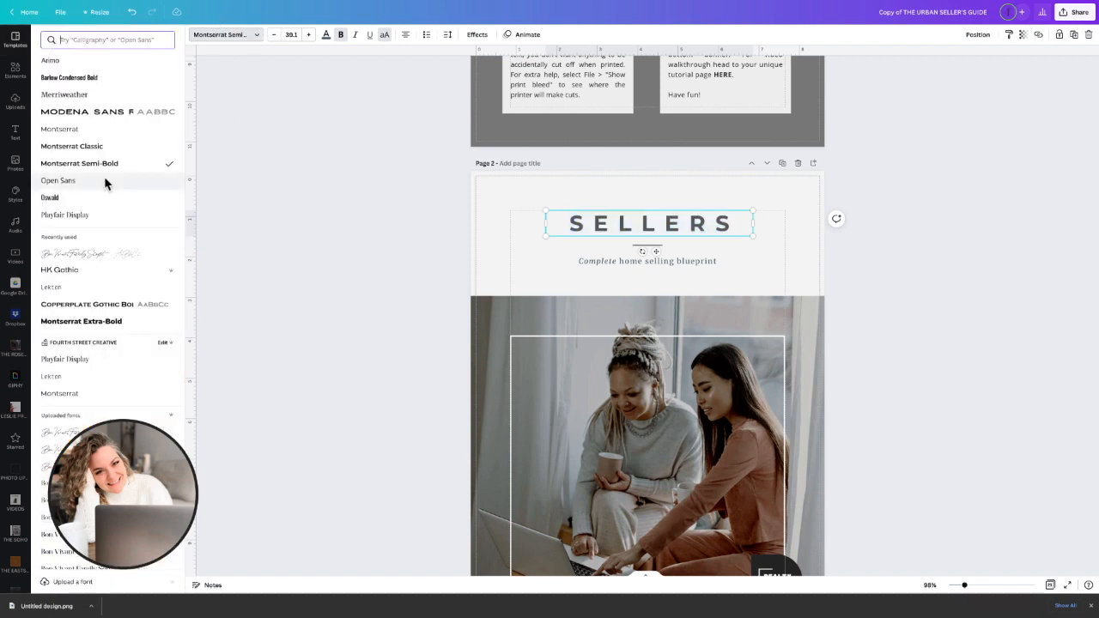
left_click(64, 204)
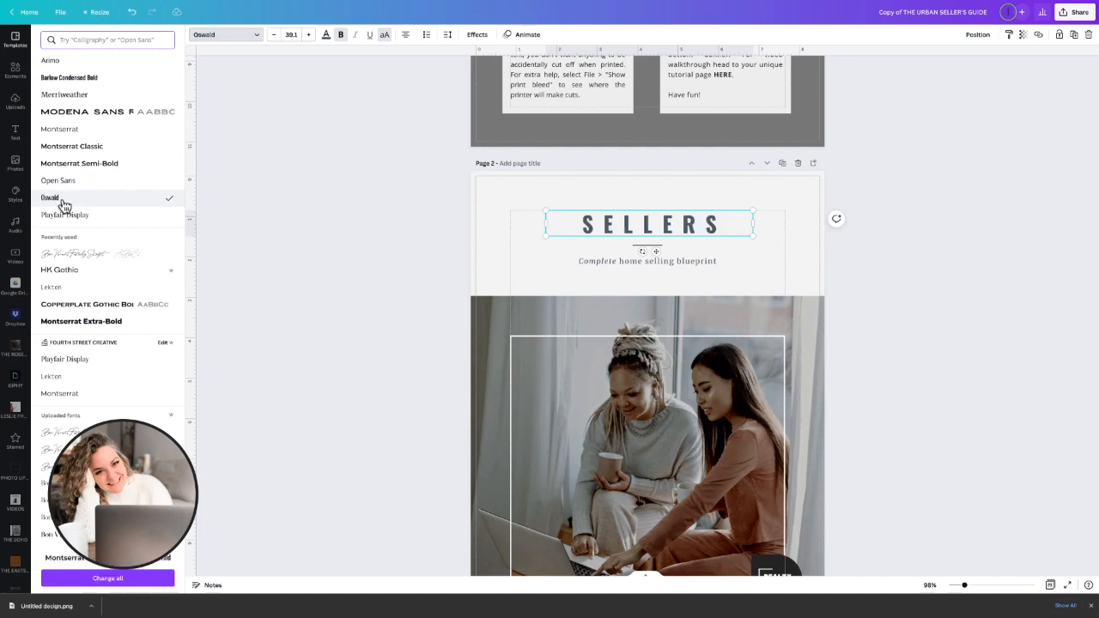
left_click(79, 580)
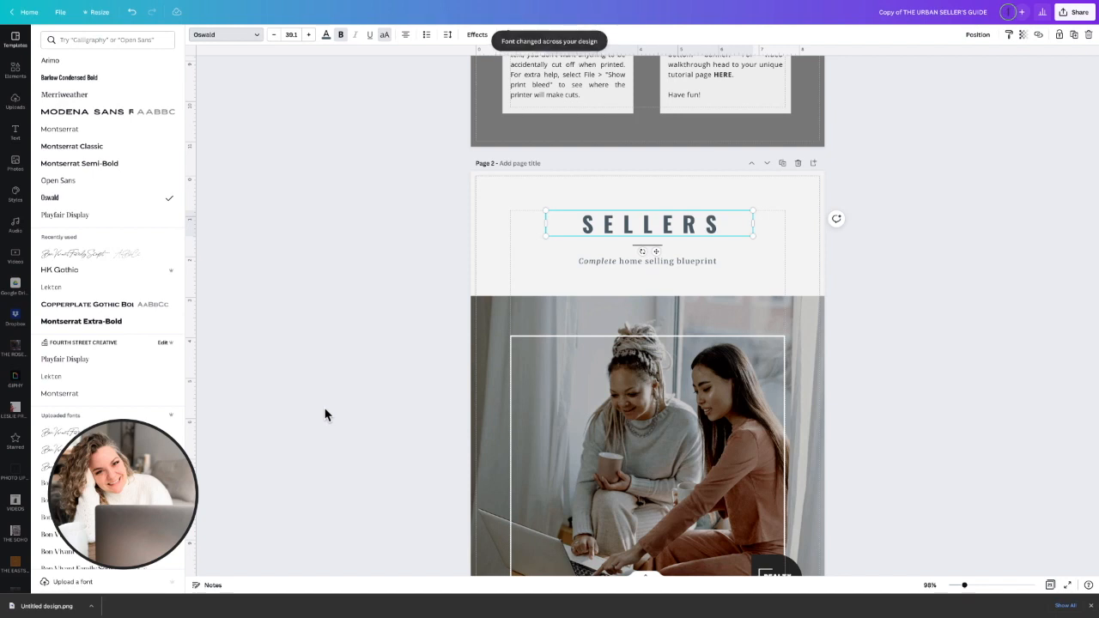
Change the "Complete home selling blueprint" subtitle font to Open Sans, replace its previous font throughout the design, and deselect the text
scroll(326, 415, "down", 1)
left_click(601, 247)
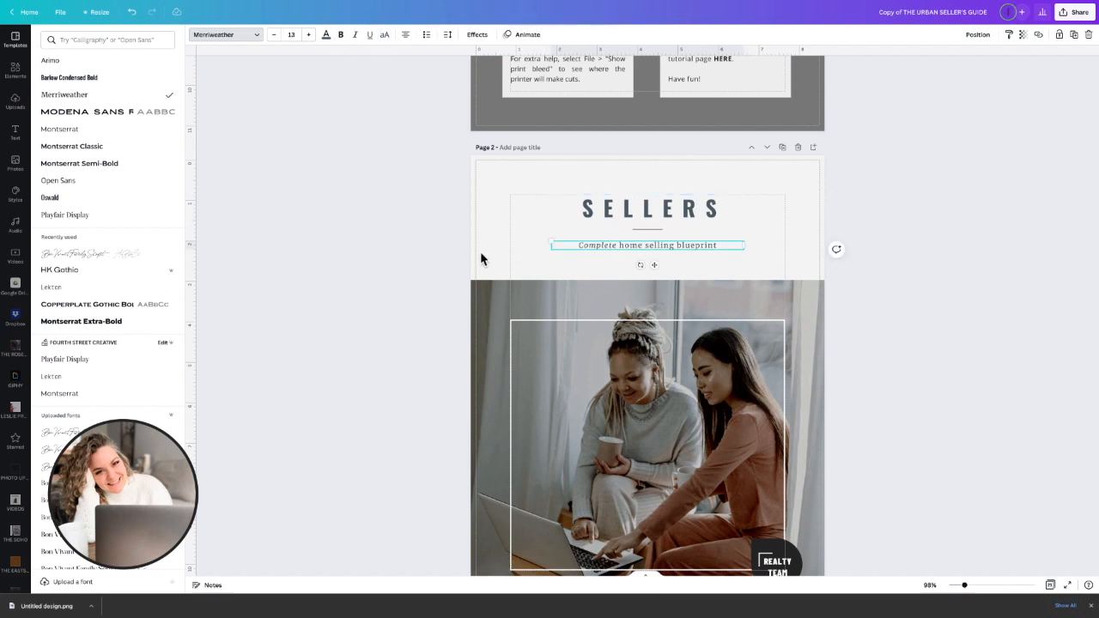
double_click(584, 248)
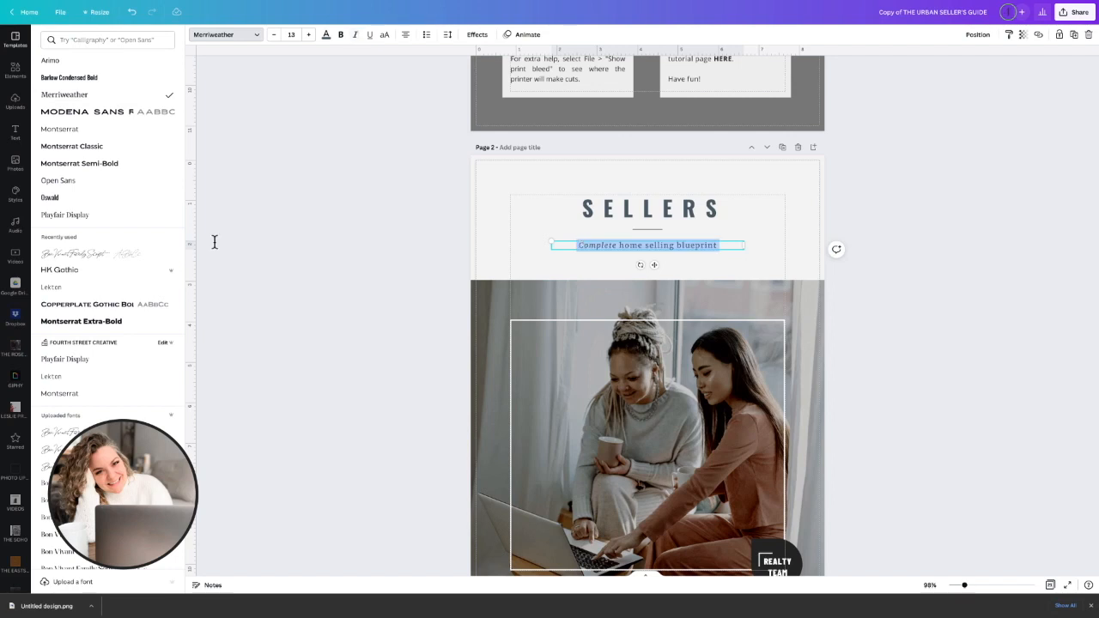
left_click(100, 188)
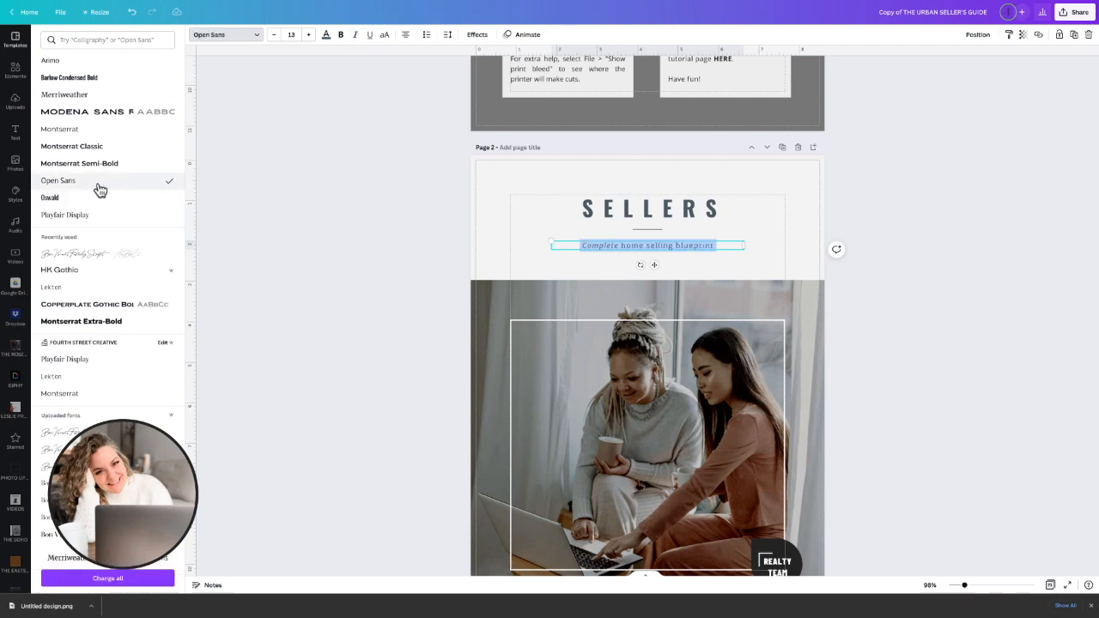
left_click(109, 580)
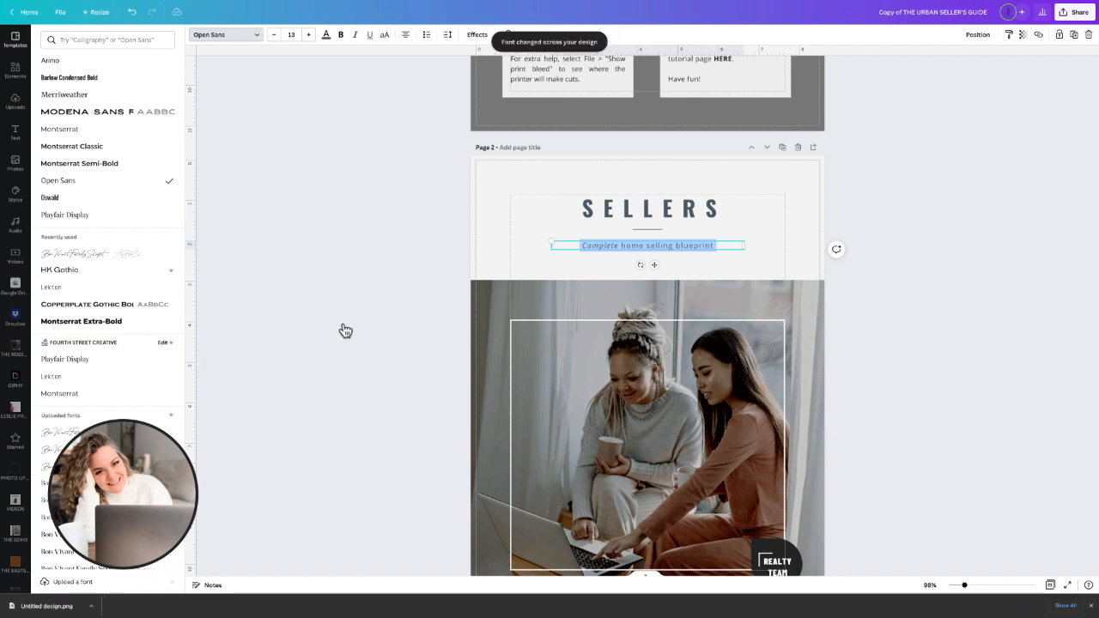
left_click(344, 331)
left_click(344, 331)
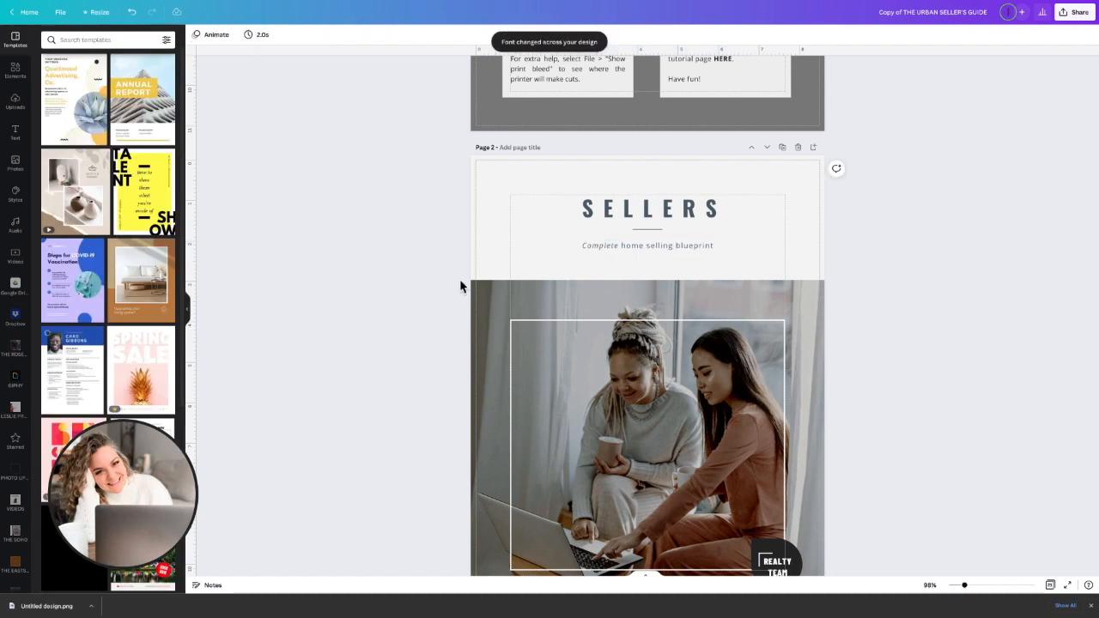
Examine the title colour and fonts on the cover, quote and What's Inside pages, ending back at the page 2 cover
scroll(661, 246, "down", 1)
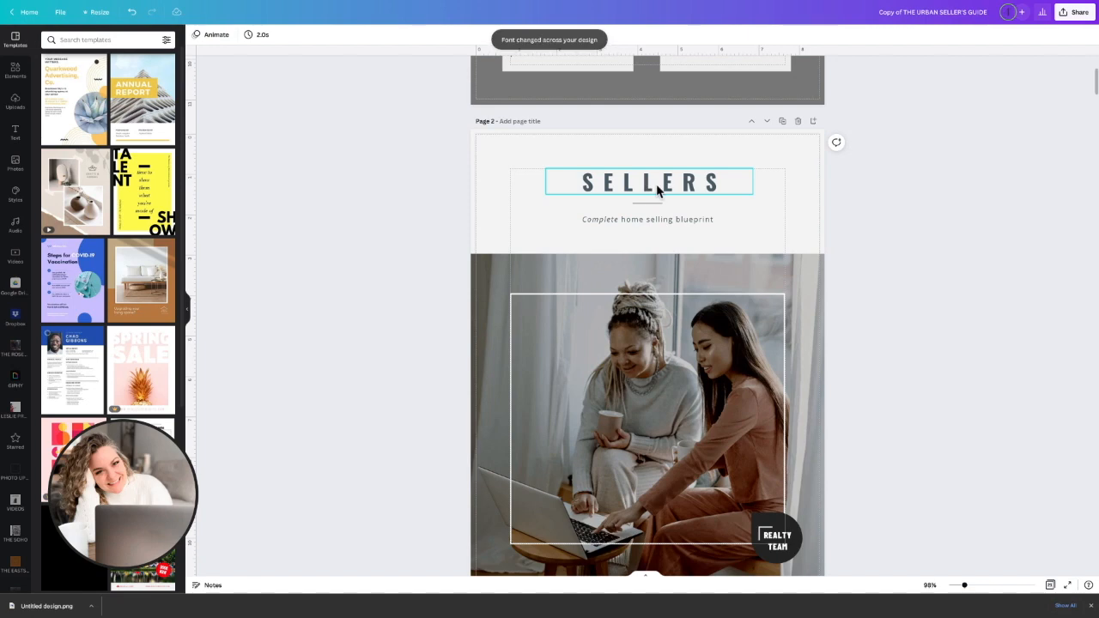
scroll(639, 262, "down", 5)
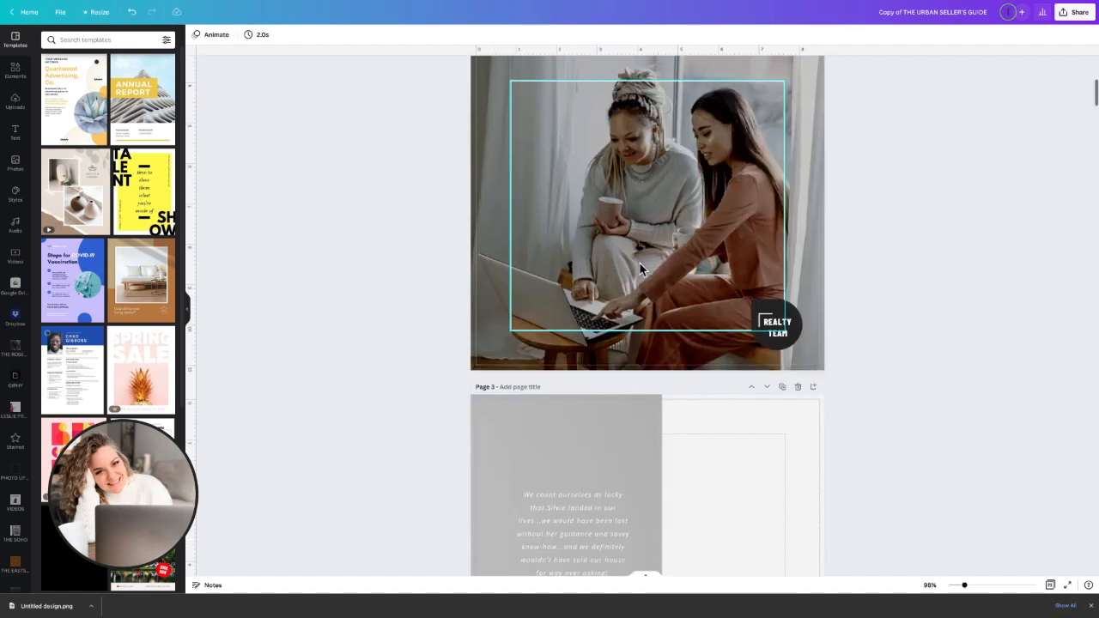
scroll(639, 262, "down", 10)
scroll(584, 305, "down", 3)
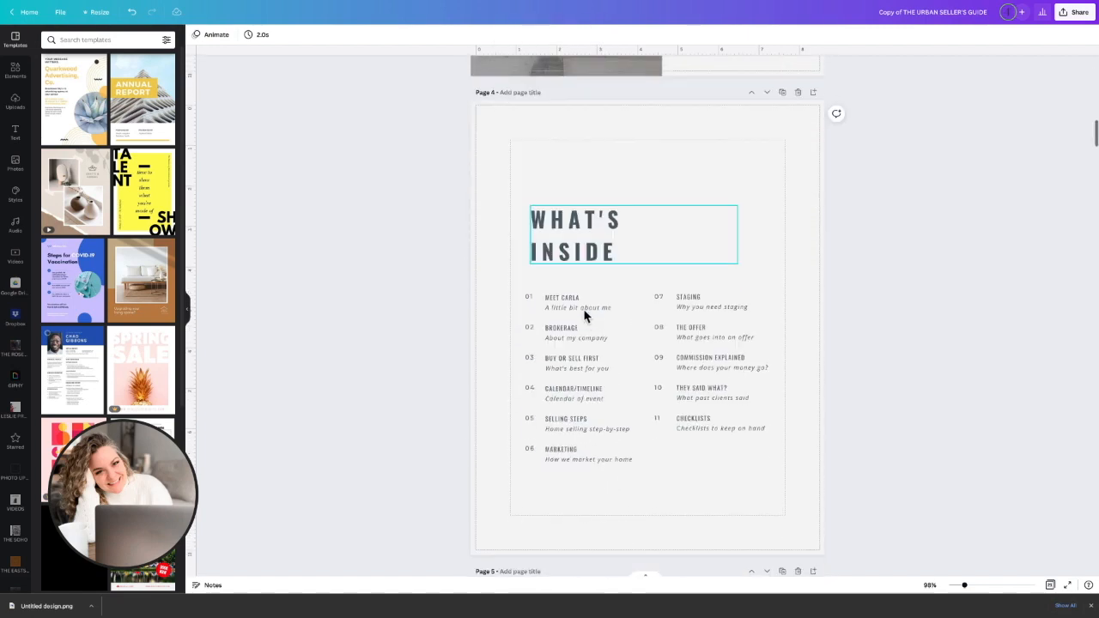
scroll(703, 312, "down", 2)
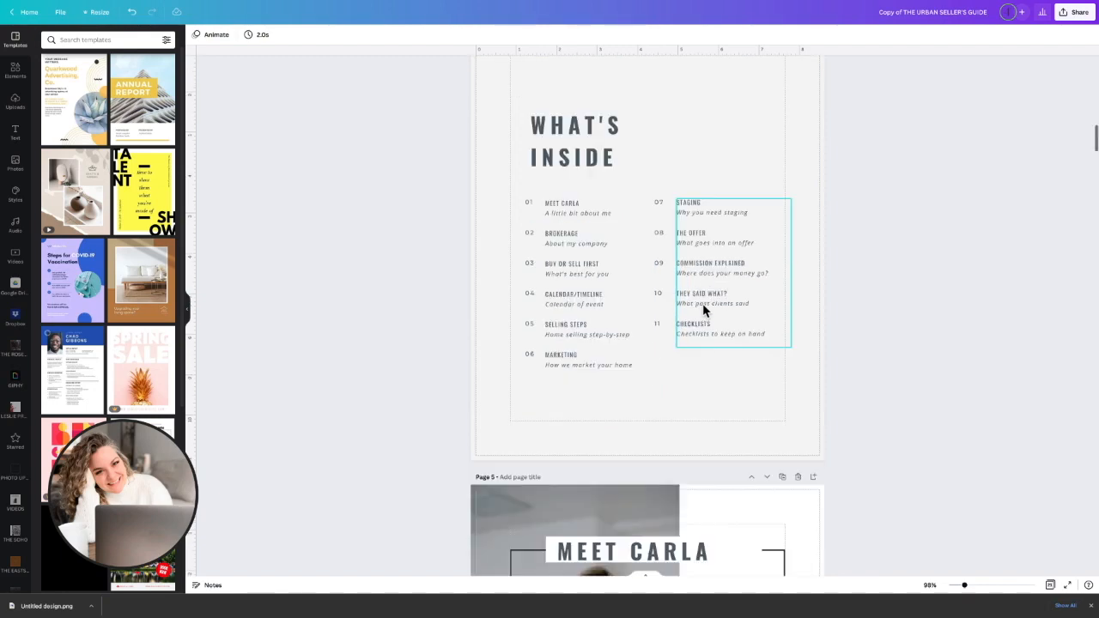
scroll(572, 297, "up", 12)
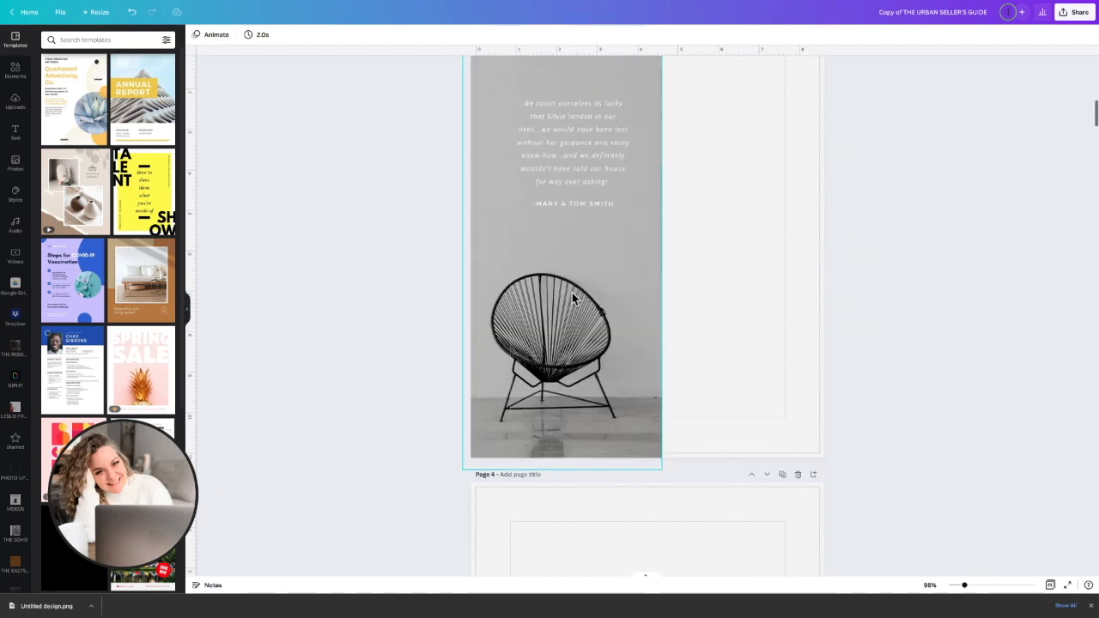
scroll(571, 291, "up", 15)
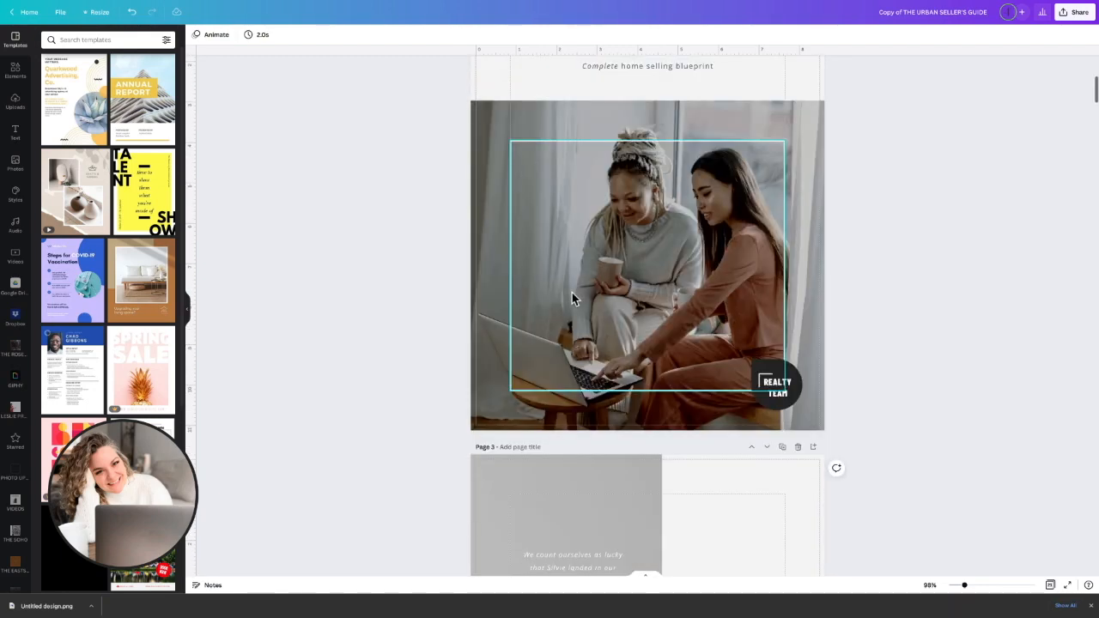
scroll(495, 310, "down", 3)
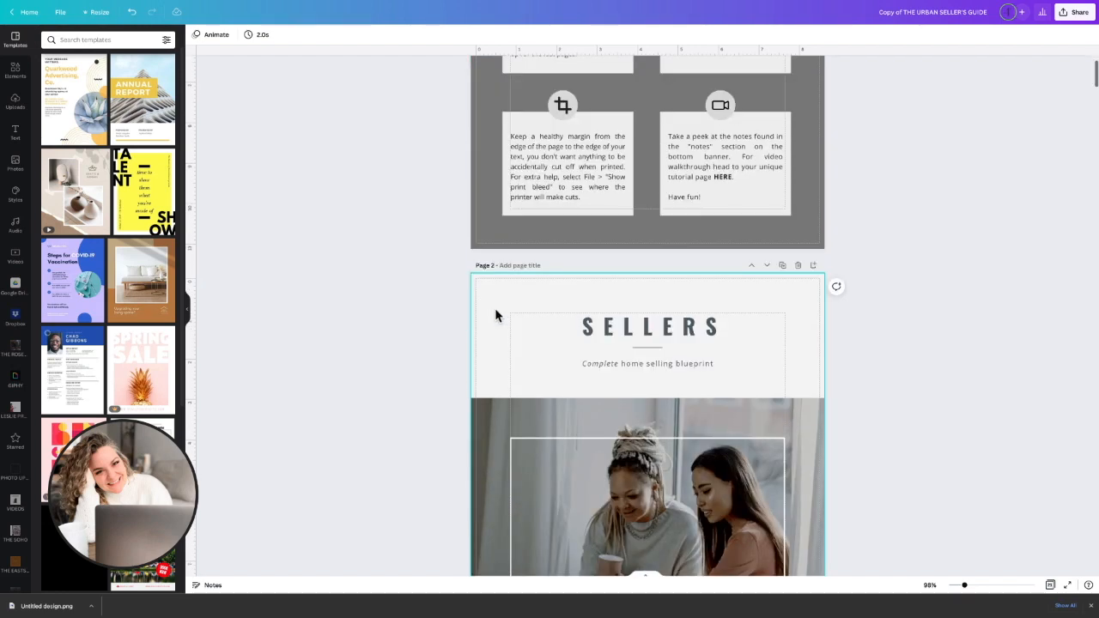
scroll(496, 316, "down", 1)
scroll(496, 316, "down", 2)
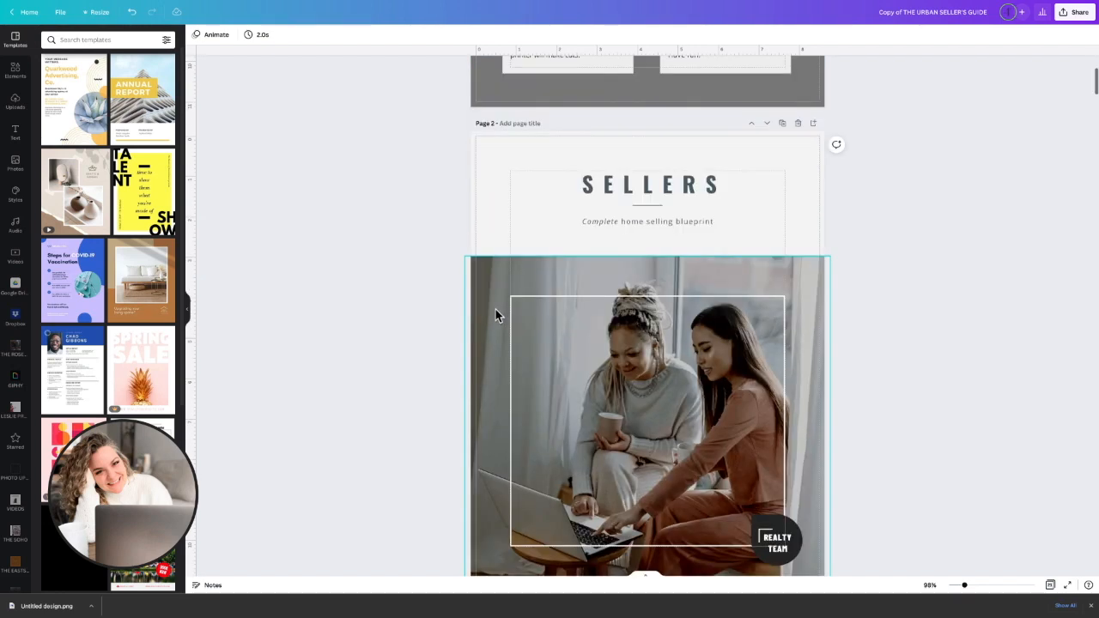
scroll(495, 312, "down", 2)
left_click(491, 300)
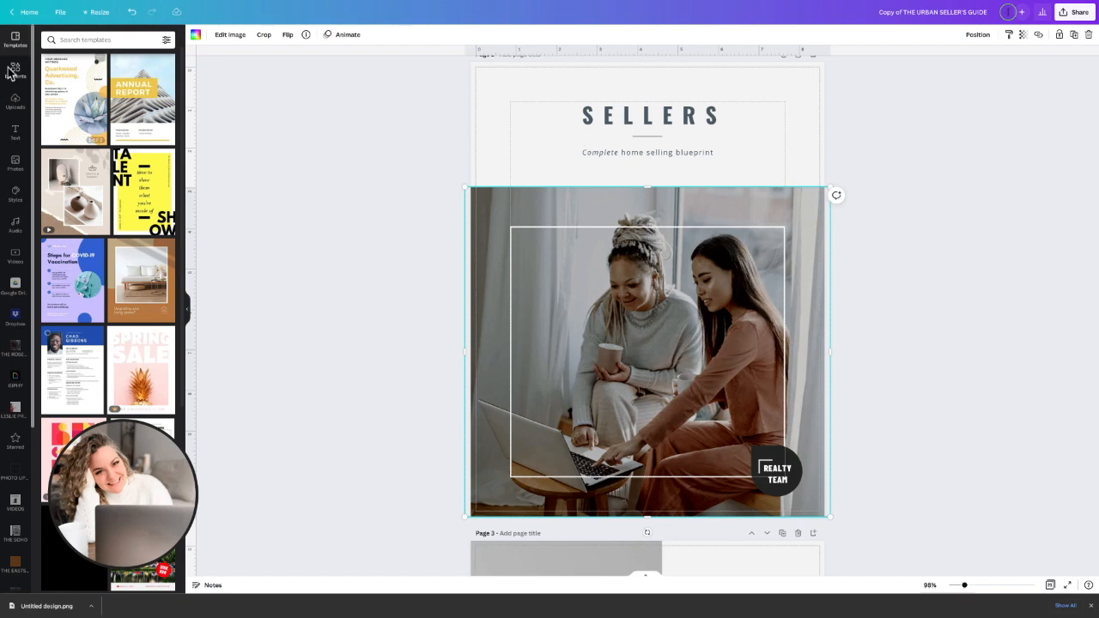
left_click(15, 100)
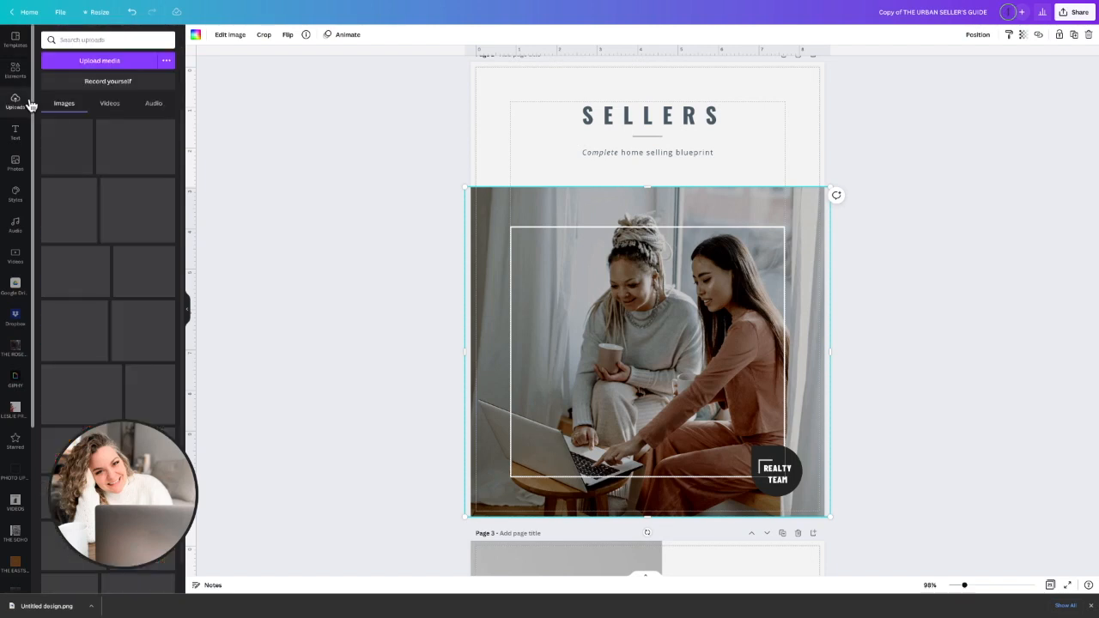
left_click(90, 66)
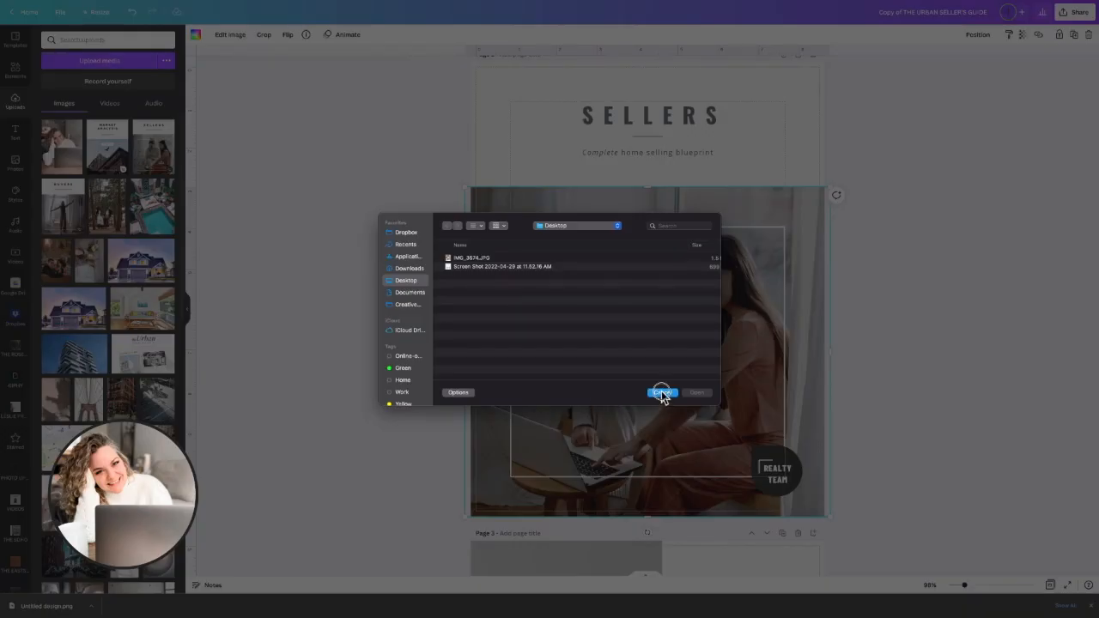
left_click(661, 392)
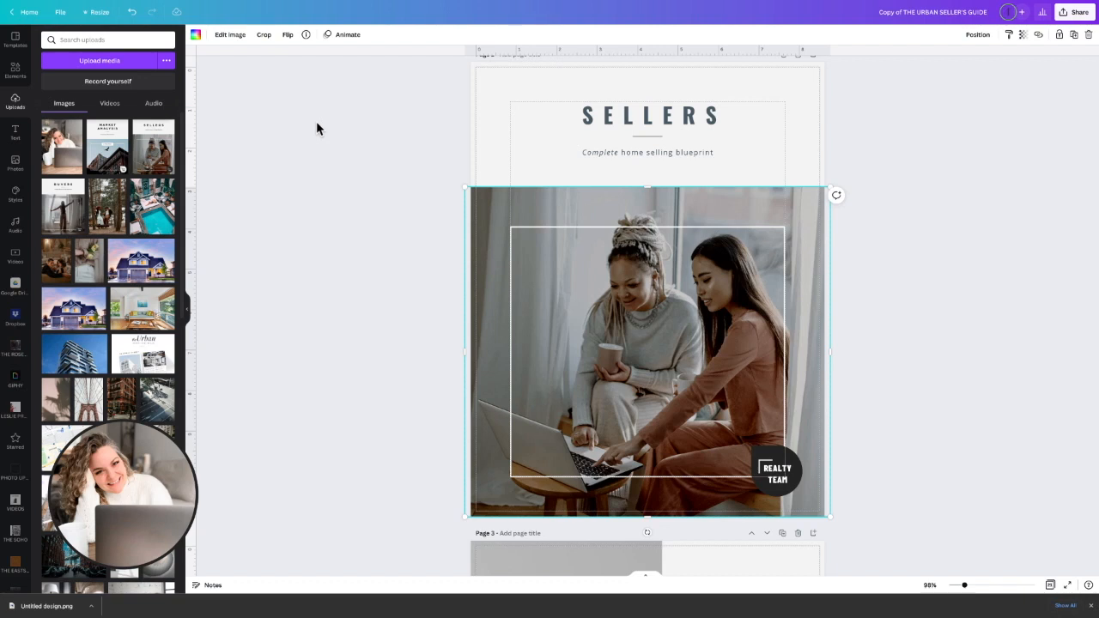
scroll(316, 121, "down", 1)
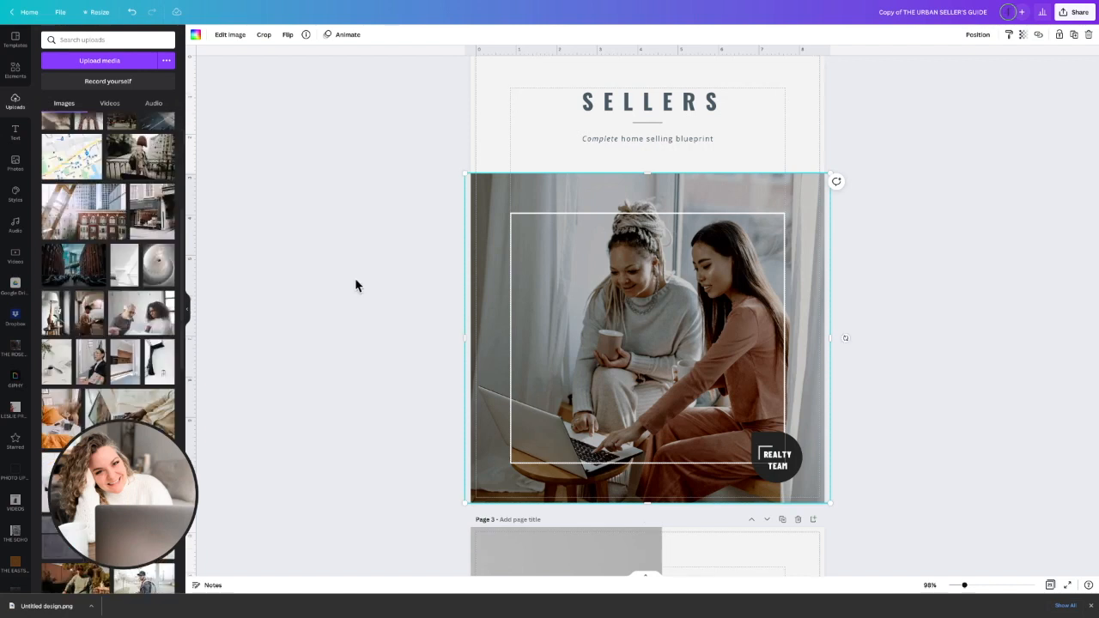
left_click(447, 209)
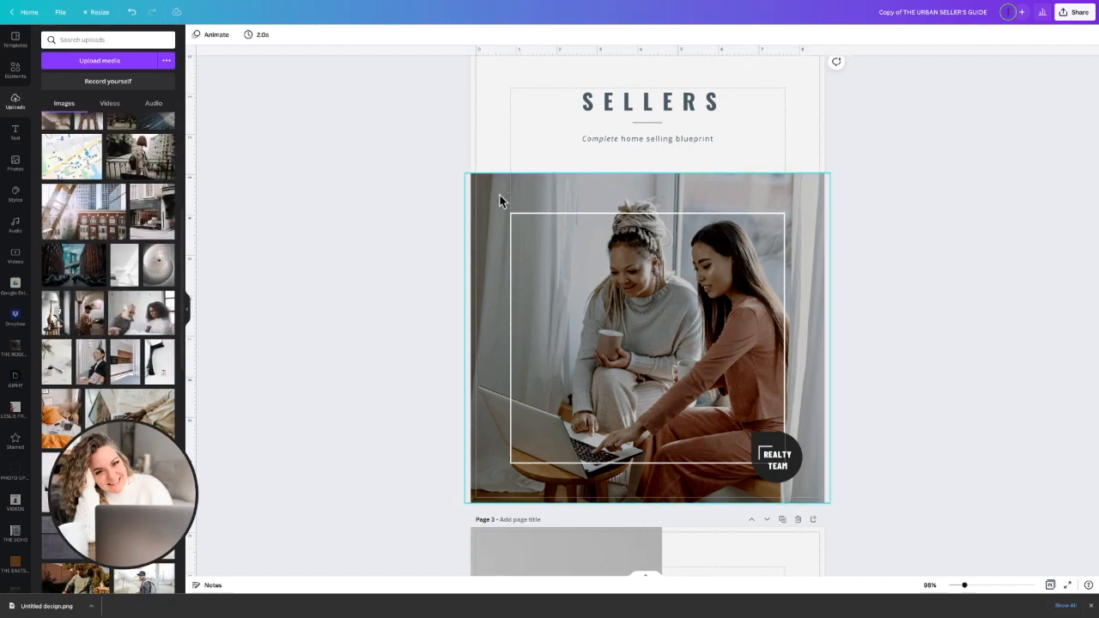
Check the brightness, contrast and saturation adjustments of the page 2 cover photo
left_click(499, 199)
scroll(499, 199, "up", 1)
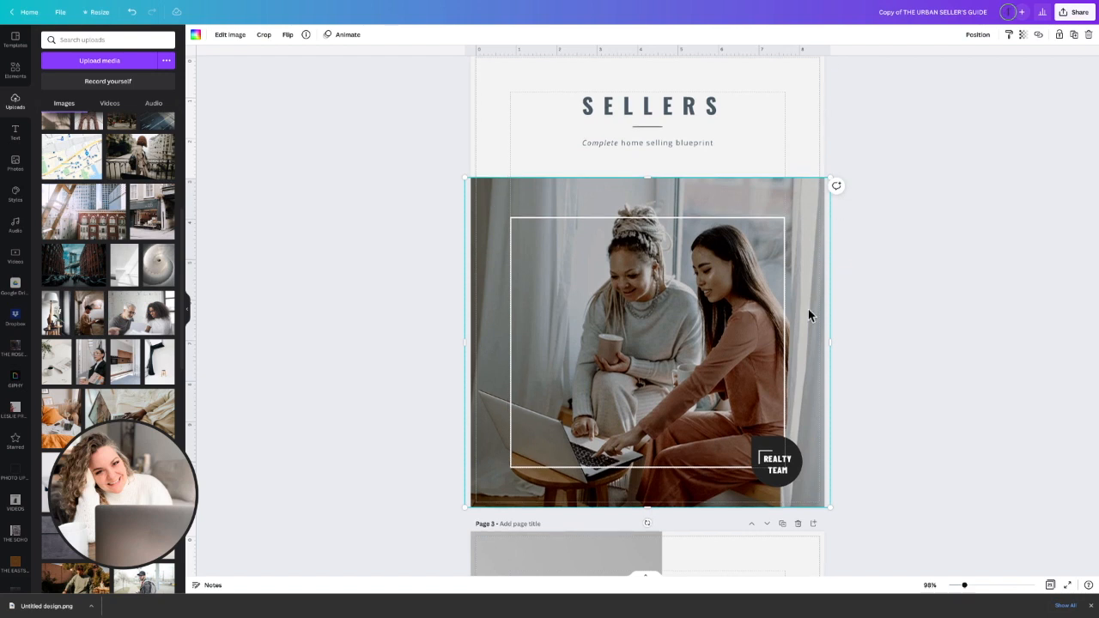
left_click(228, 37)
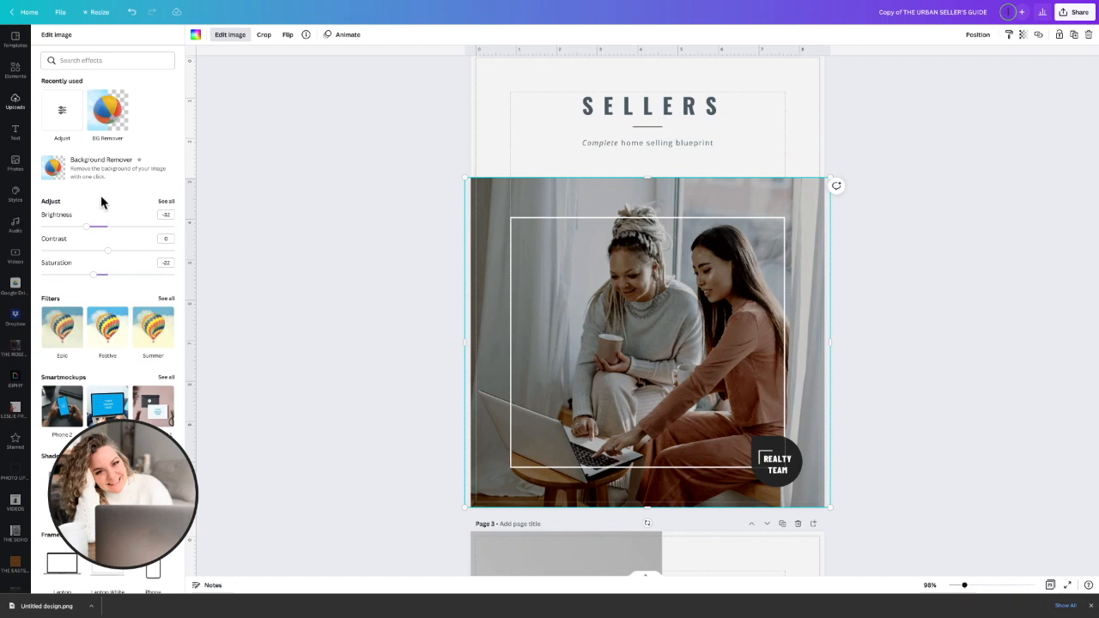
Replace the page 2 cover photo with the uploaded poolside image and open its image adjustments
left_click(17, 105)
scroll(95, 172, "up", 5)
left_click_drag(150, 215, 503, 206)
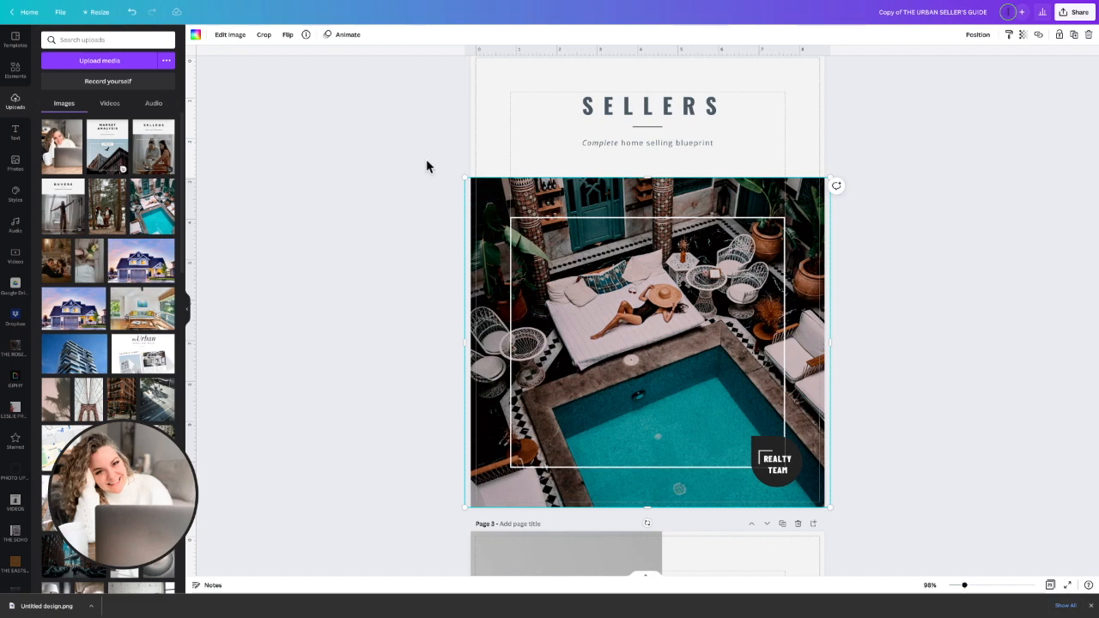
left_click(223, 35)
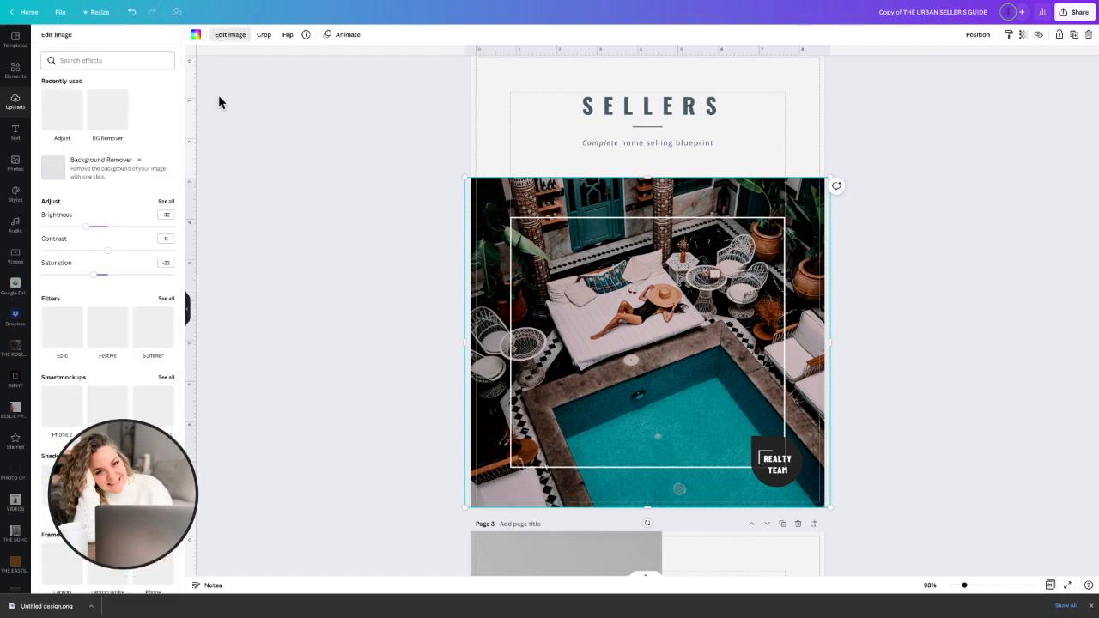
Try resetting all image adjustments on the page 2 cover photo, undo the reset, and deselect the photo
left_click(164, 202)
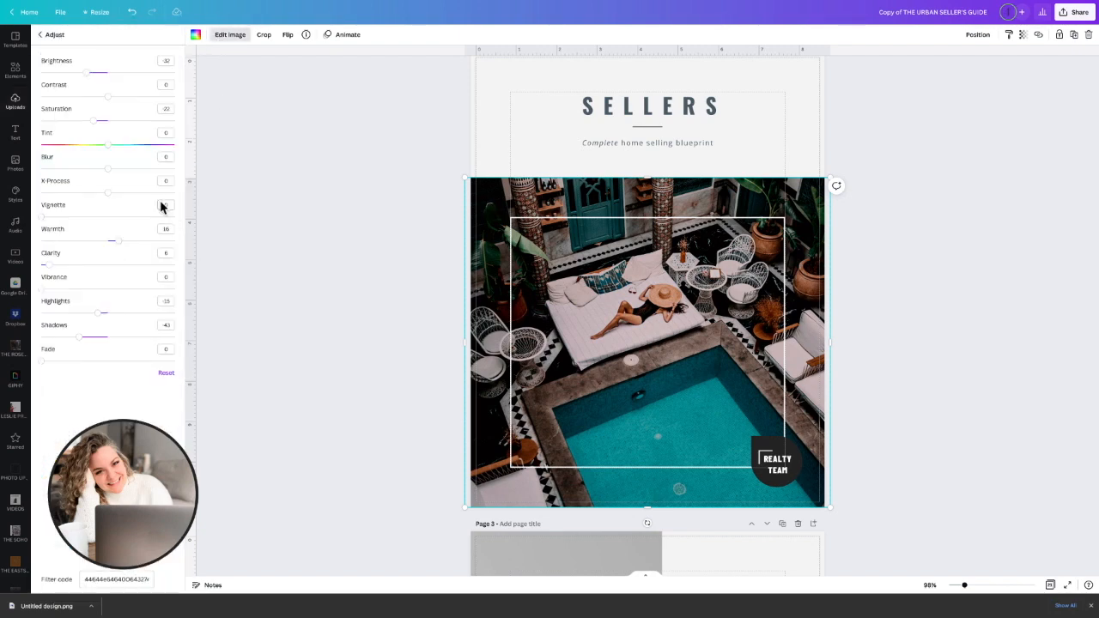
left_click(166, 376)
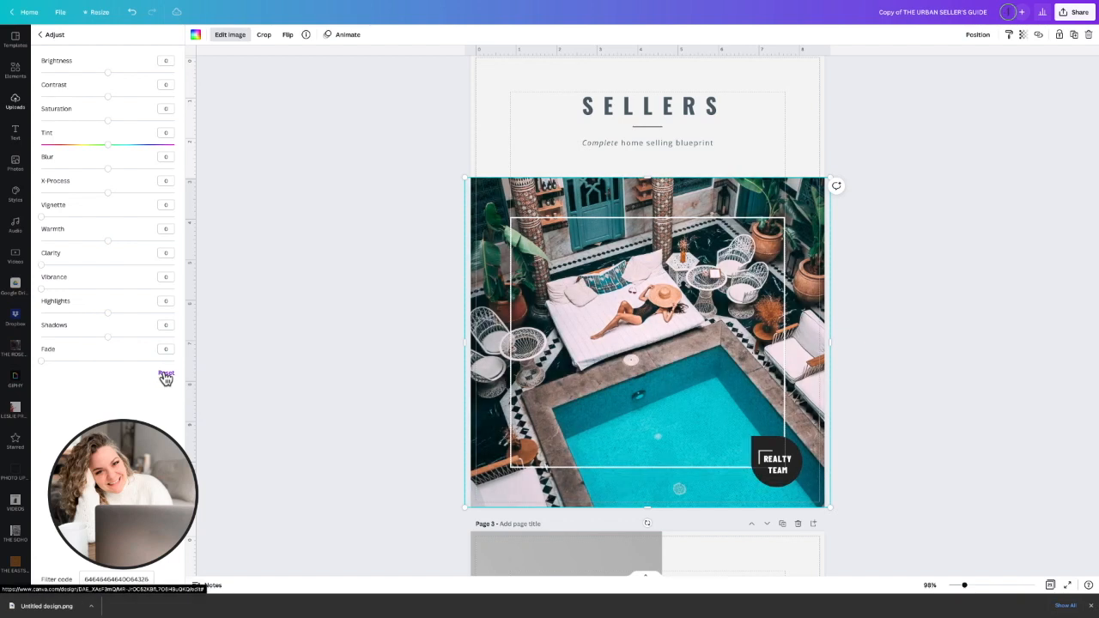
key("super+z")
left_click(397, 300)
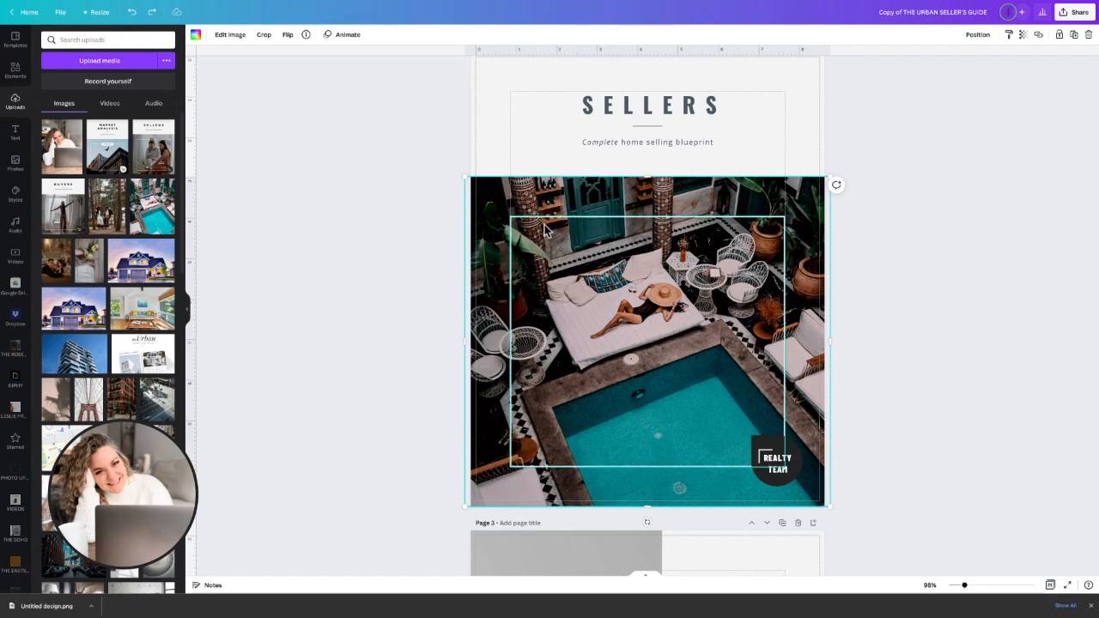
left_click(393, 172)
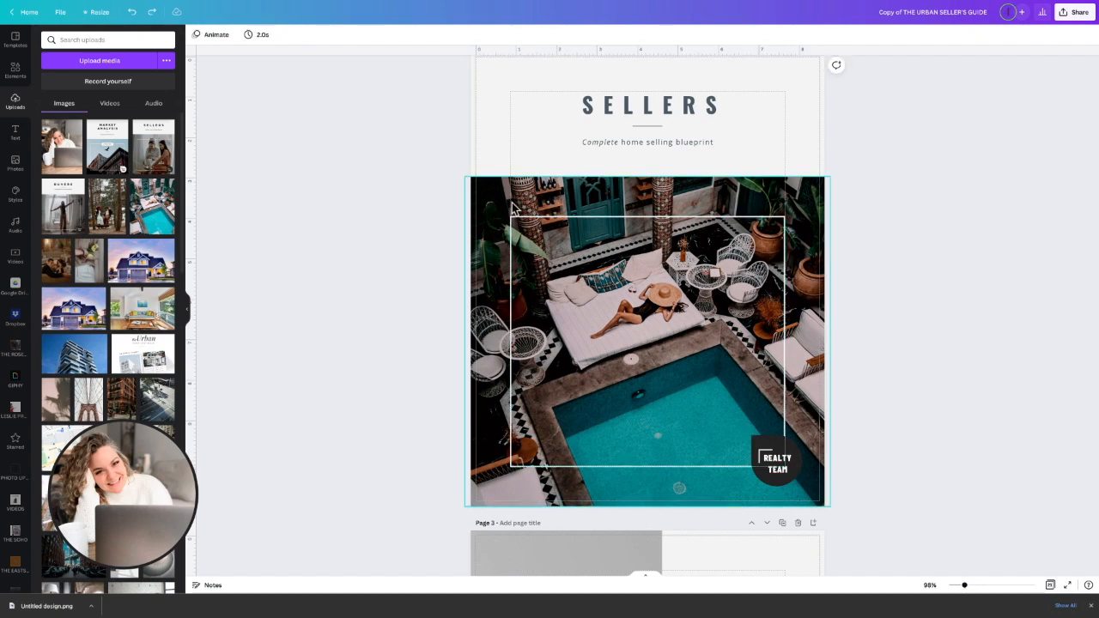
Search the elements for "SQUARE" and delete the dark badge shape and corner accent around the cover's REALTY TEAM text
scroll(773, 427, "down", 1)
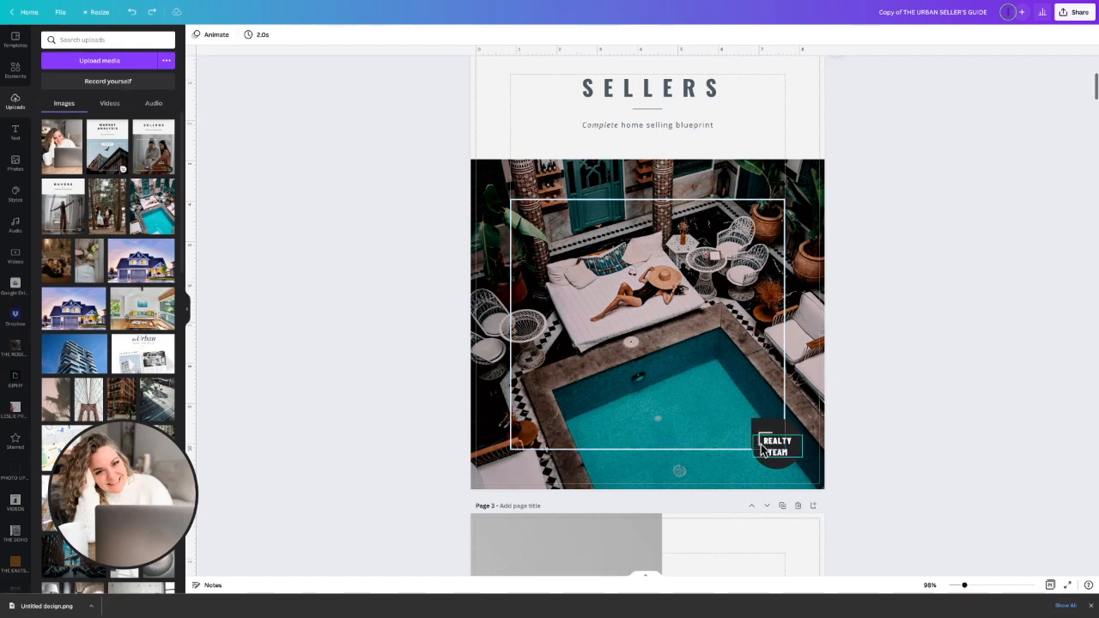
left_click(776, 431)
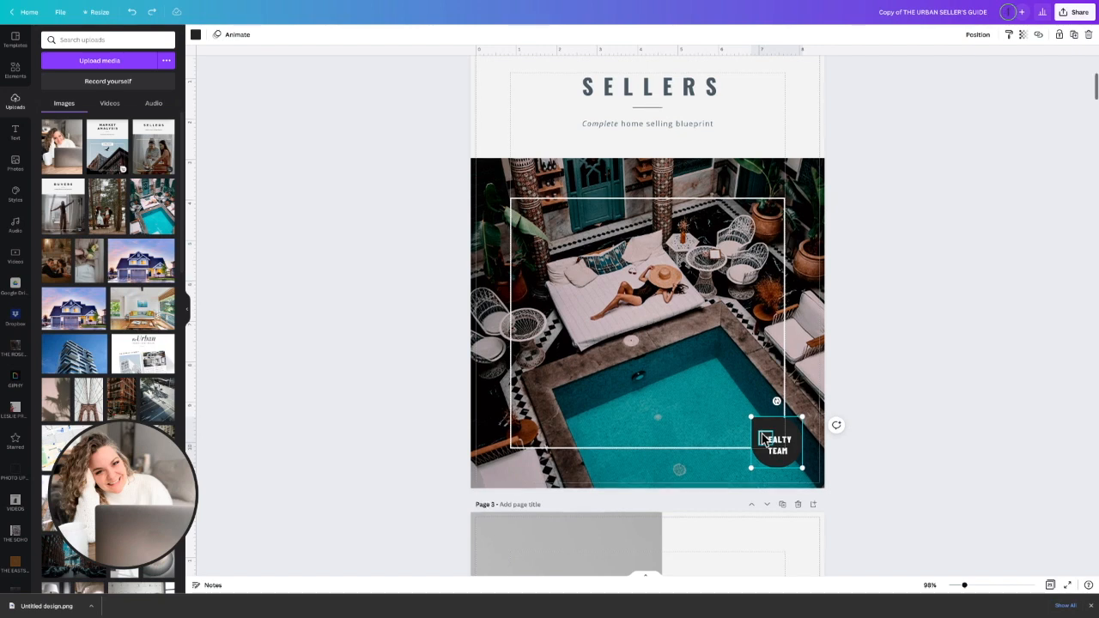
left_click(16, 72)
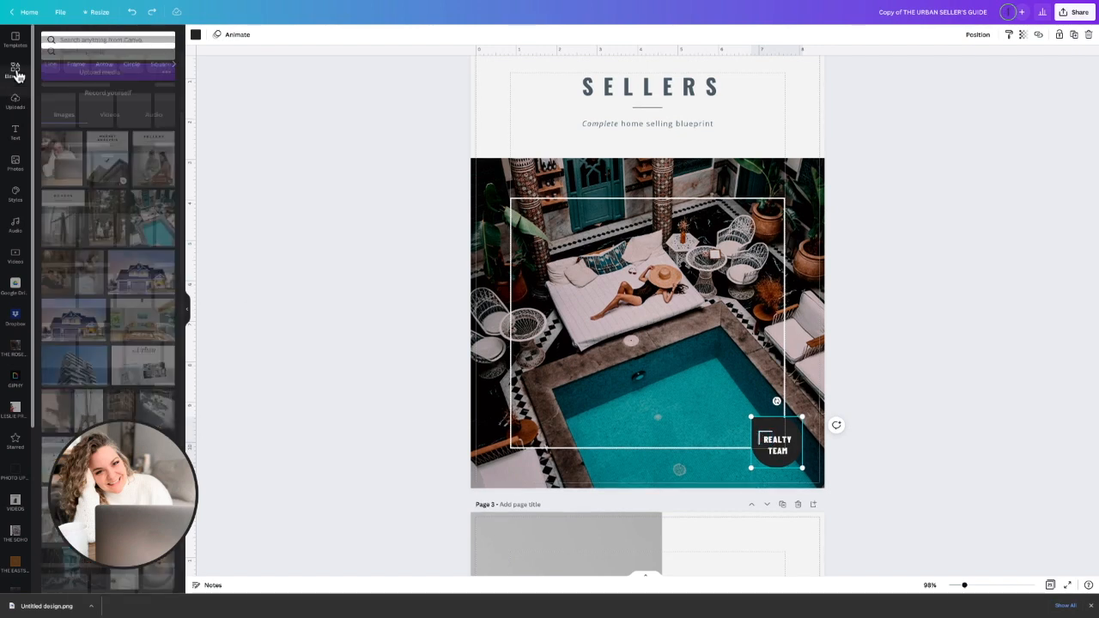
left_click(77, 40)
type("sqUARE")
key("Return")
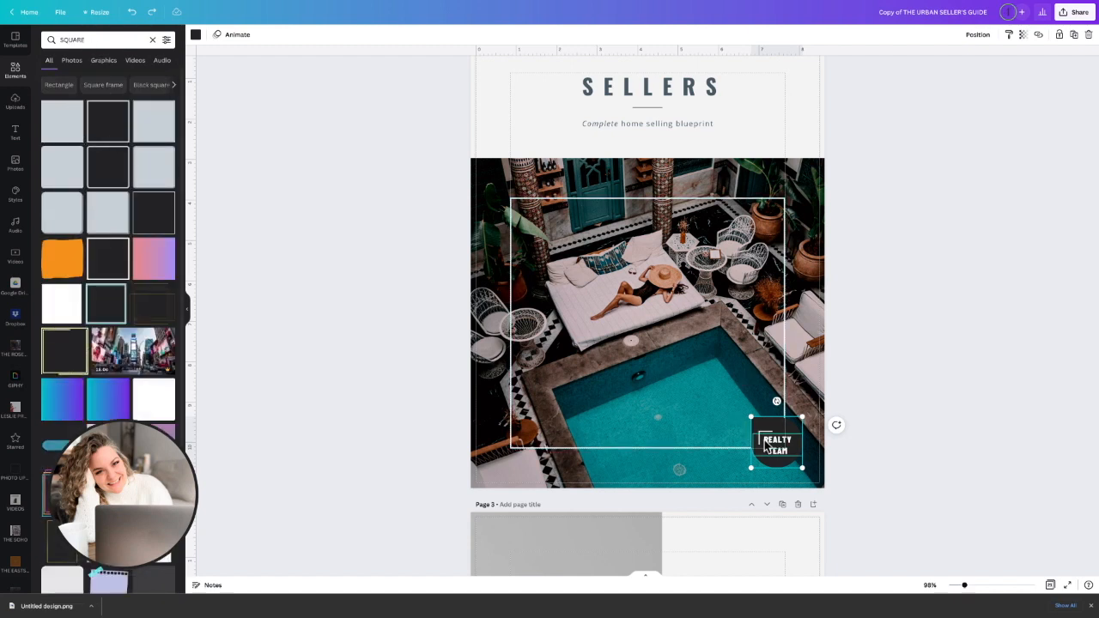
key("Delete")
left_click(768, 438)
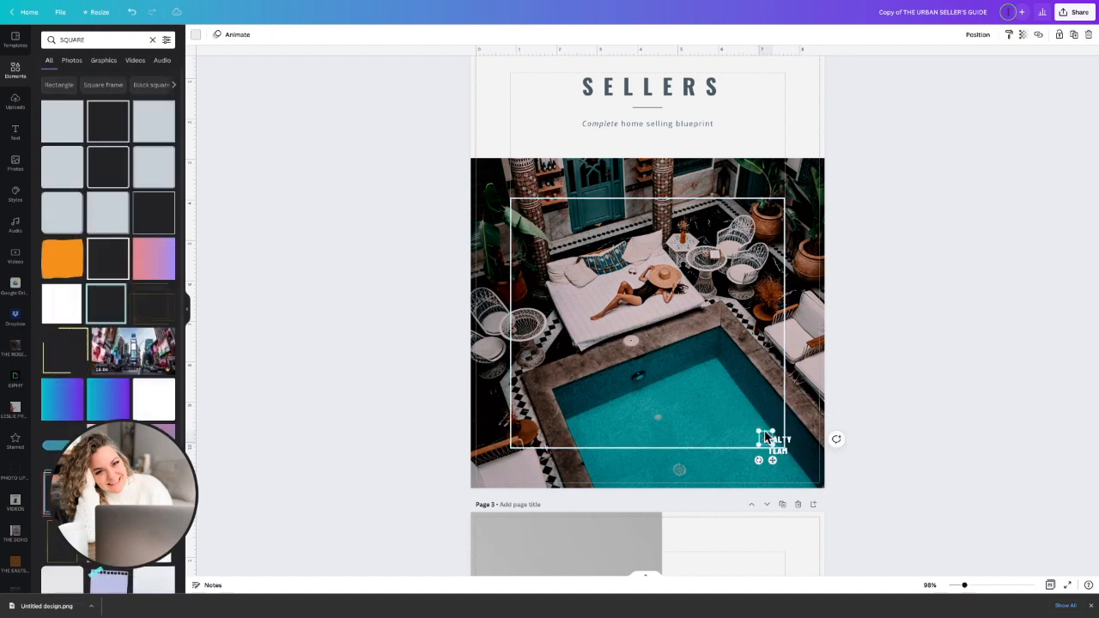
Add a solid square, shrink it to badge size behind the REALTY TEAM text, and reposition the text within it
left_click(62, 120)
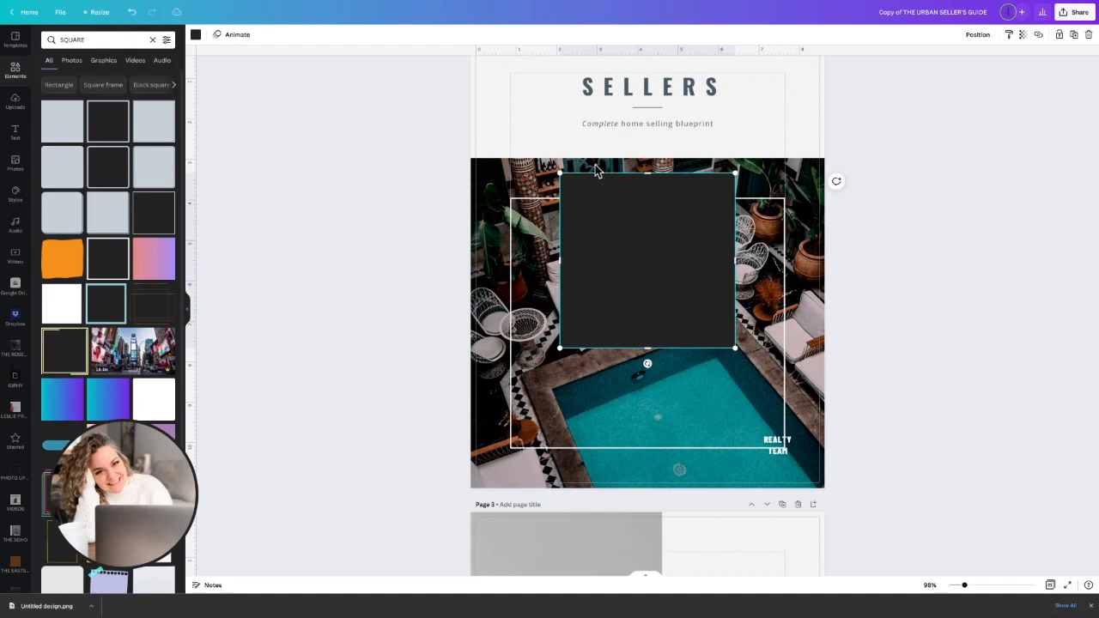
left_click_drag(561, 174, 796, 424)
left_click_drag(762, 464, 766, 459)
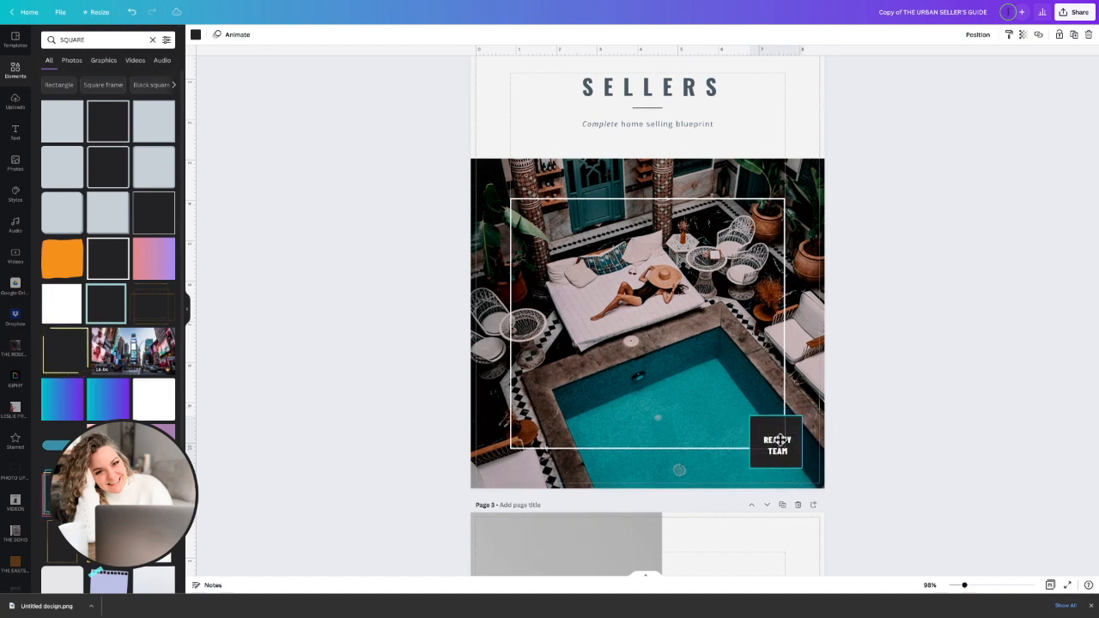
left_click(780, 445)
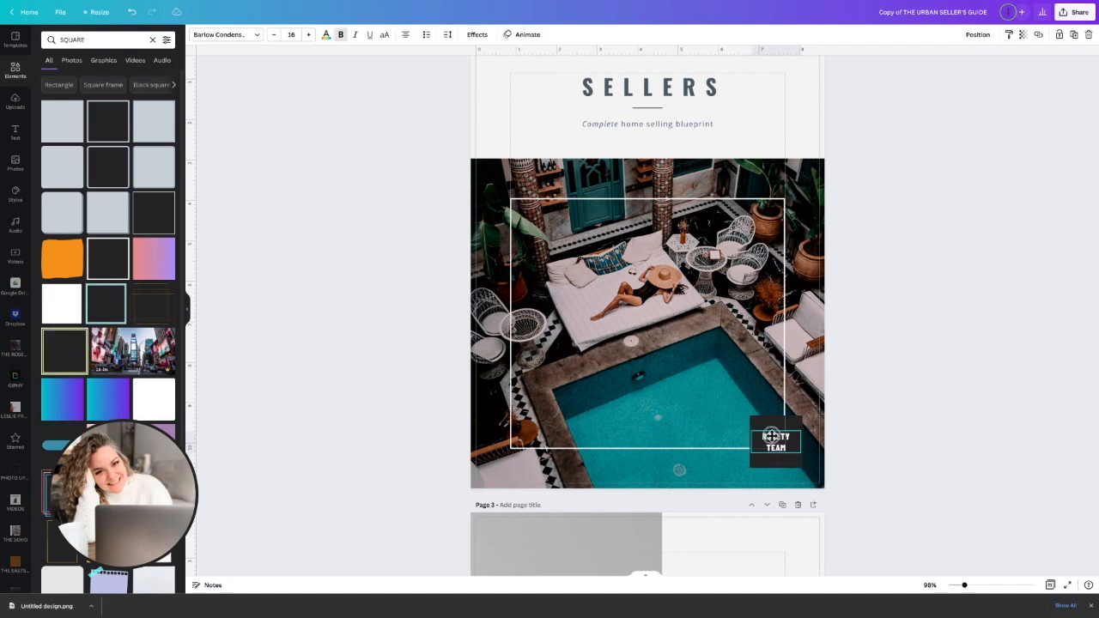
left_click(775, 420)
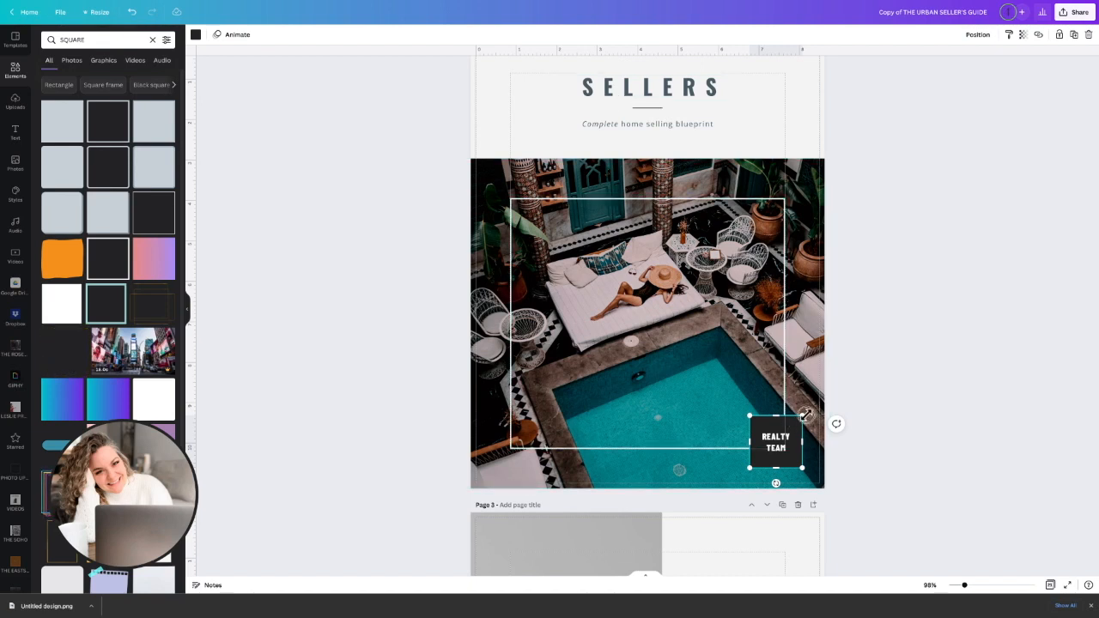
left_click_drag(804, 415, 801, 417)
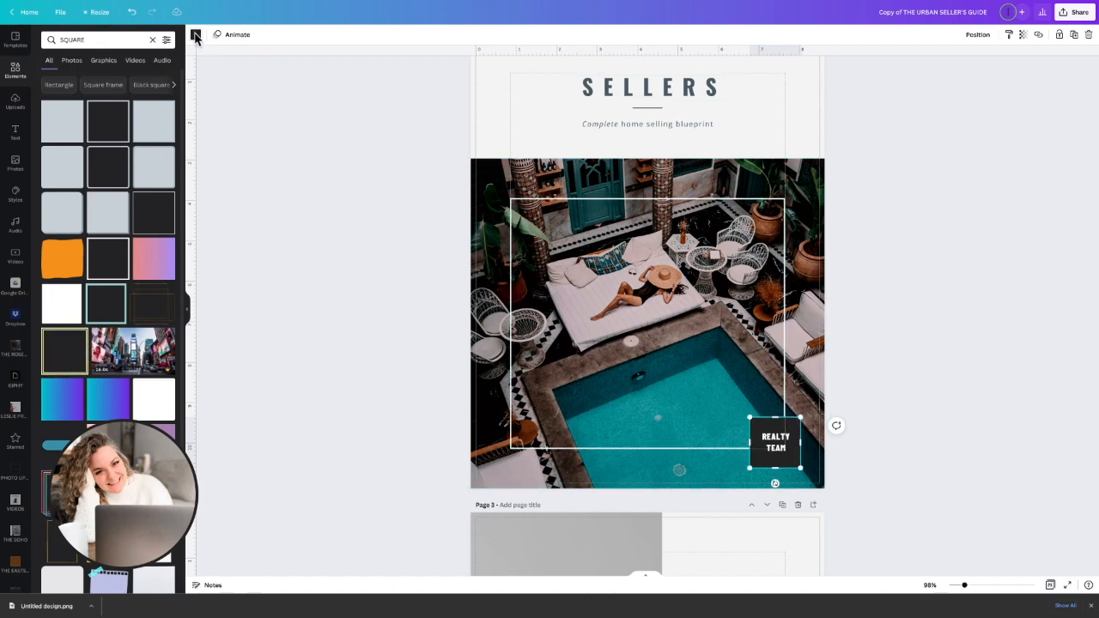
Recolour the logo square with the slate Design Den colour, shrink it slightly, and fit the REALTY TEAM text inside it
left_click(196, 35)
left_click(50, 227)
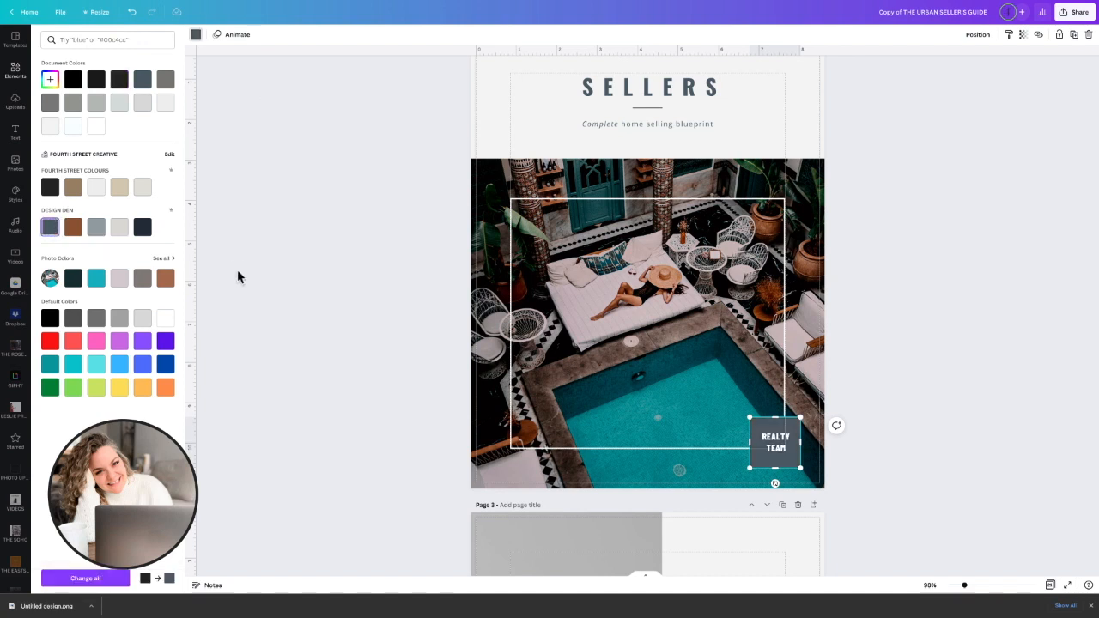
key("Escape")
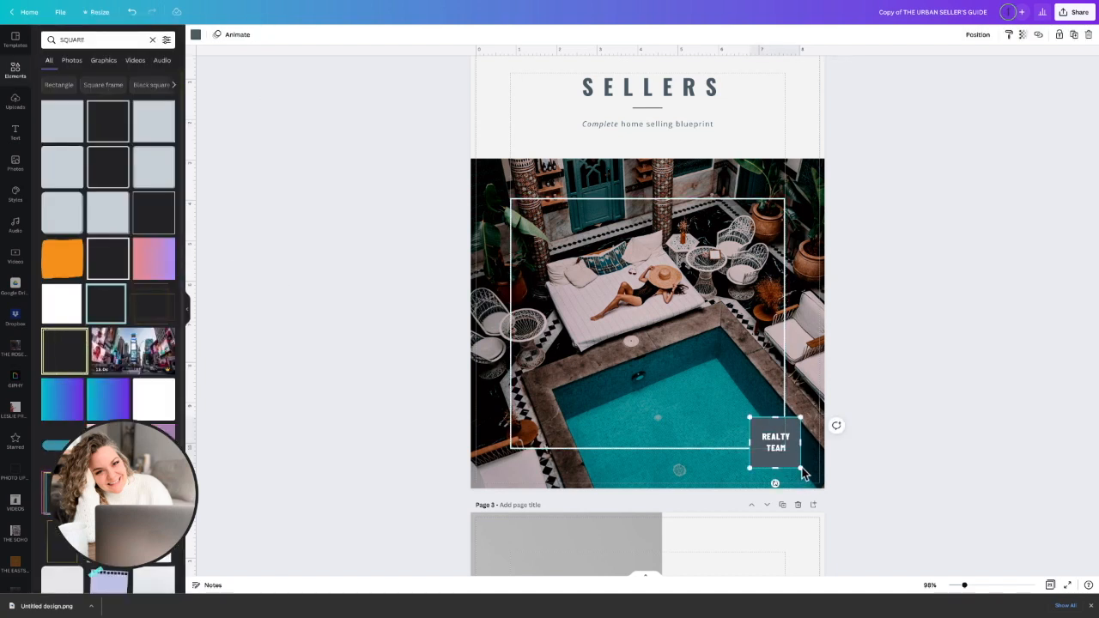
left_click_drag(802, 468, 767, 440)
left_click(769, 438)
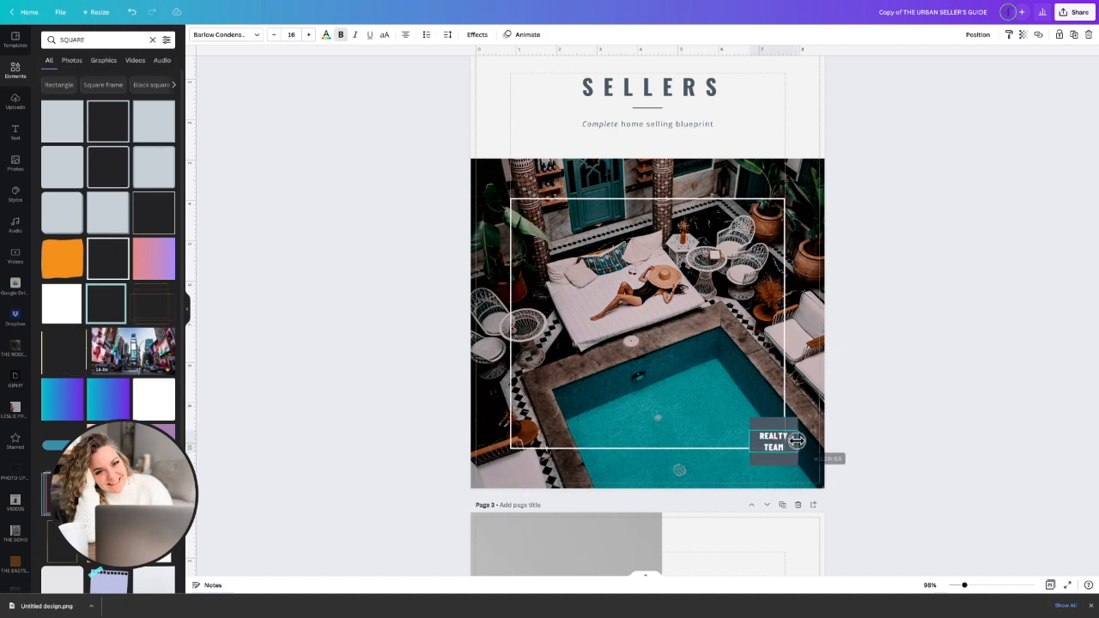
left_click(878, 337)
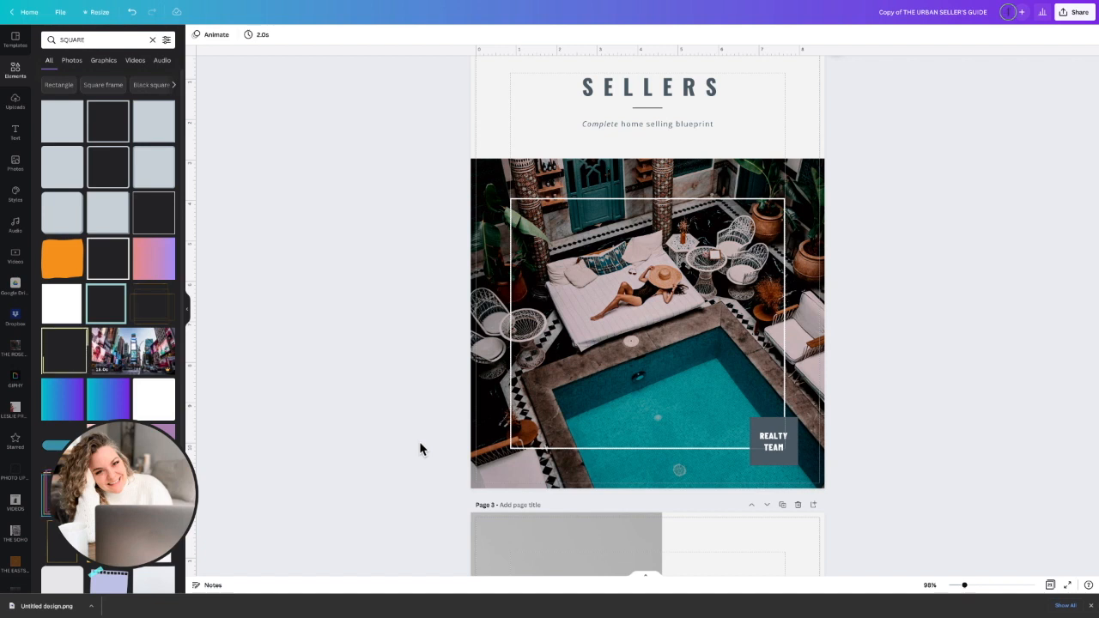
Replace the page 2 cover title with "SELLER'S GUIDE" and widen its text box on both sides to fit one line
scroll(419, 448, "down", 1)
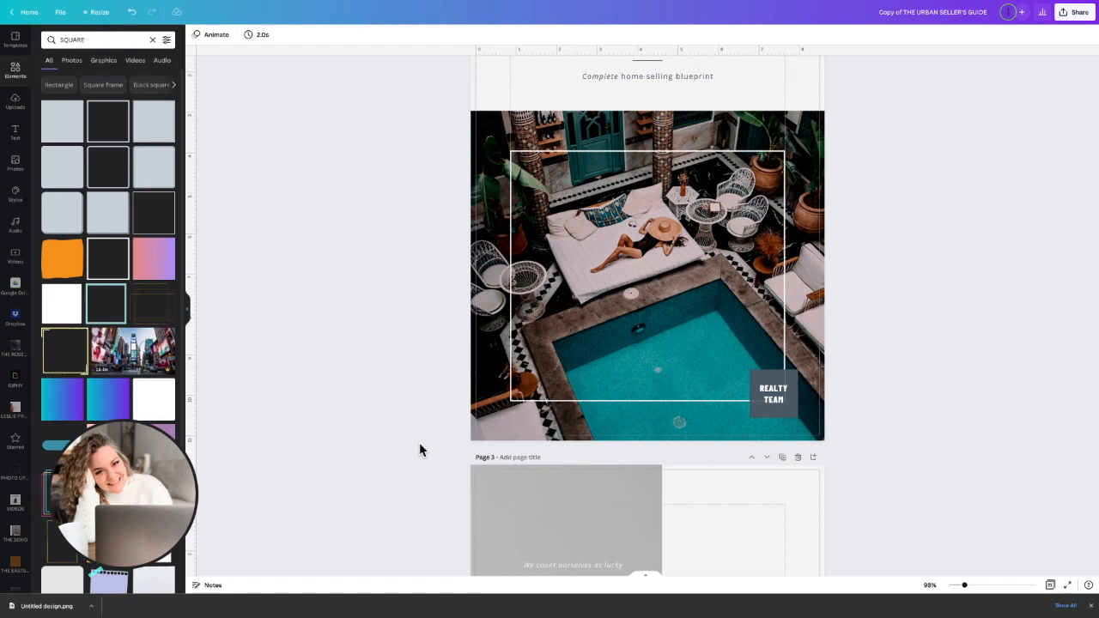
scroll(419, 442, "down", 2)
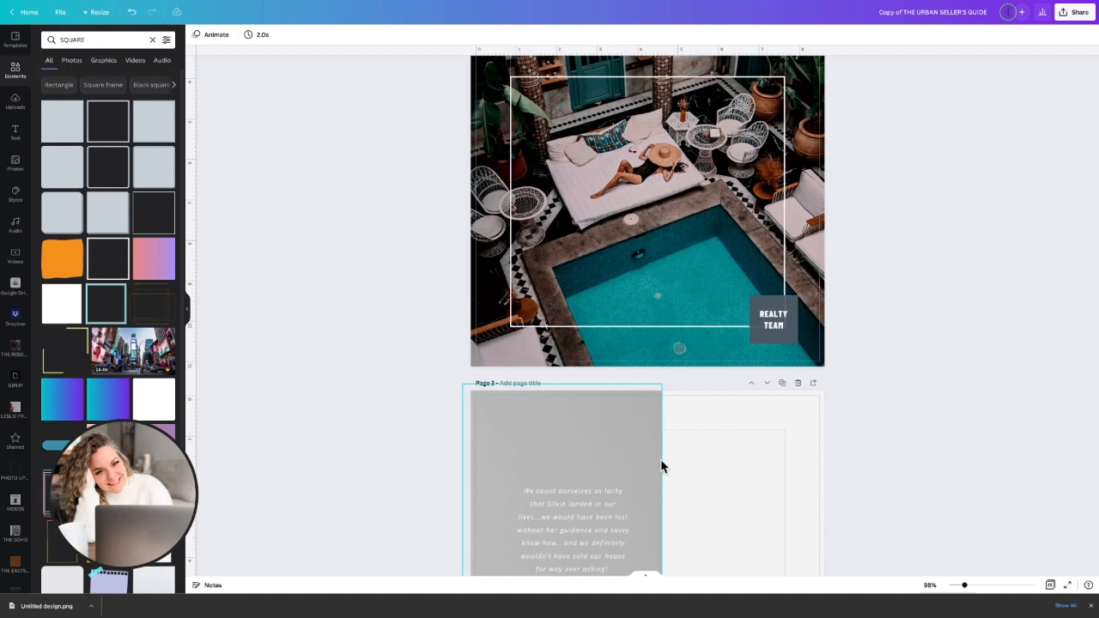
scroll(661, 467, "up", 5)
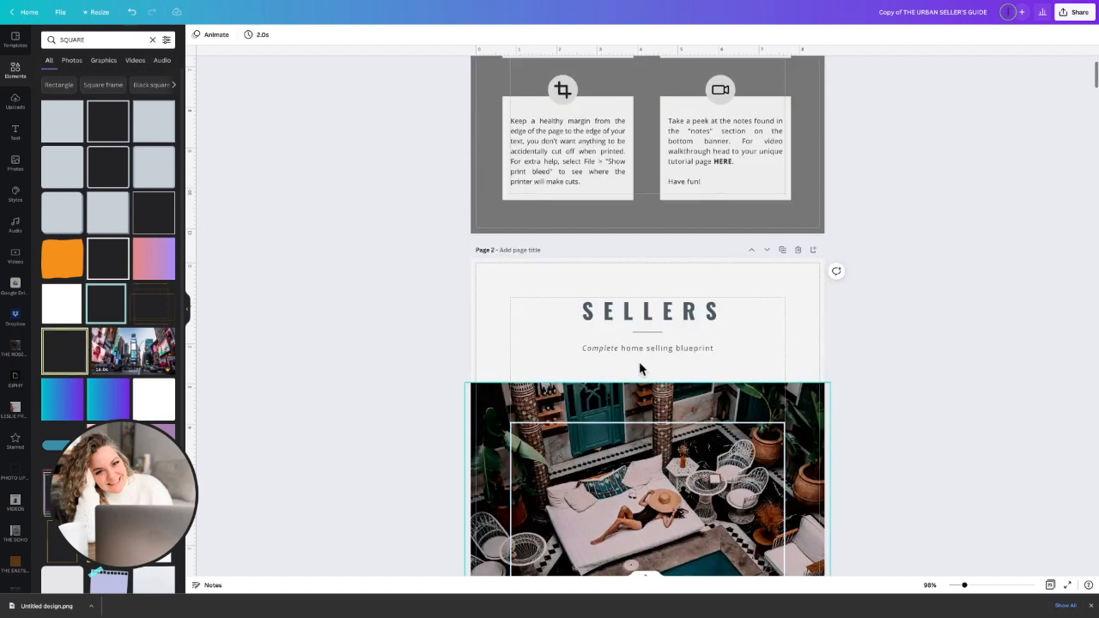
left_click(640, 311)
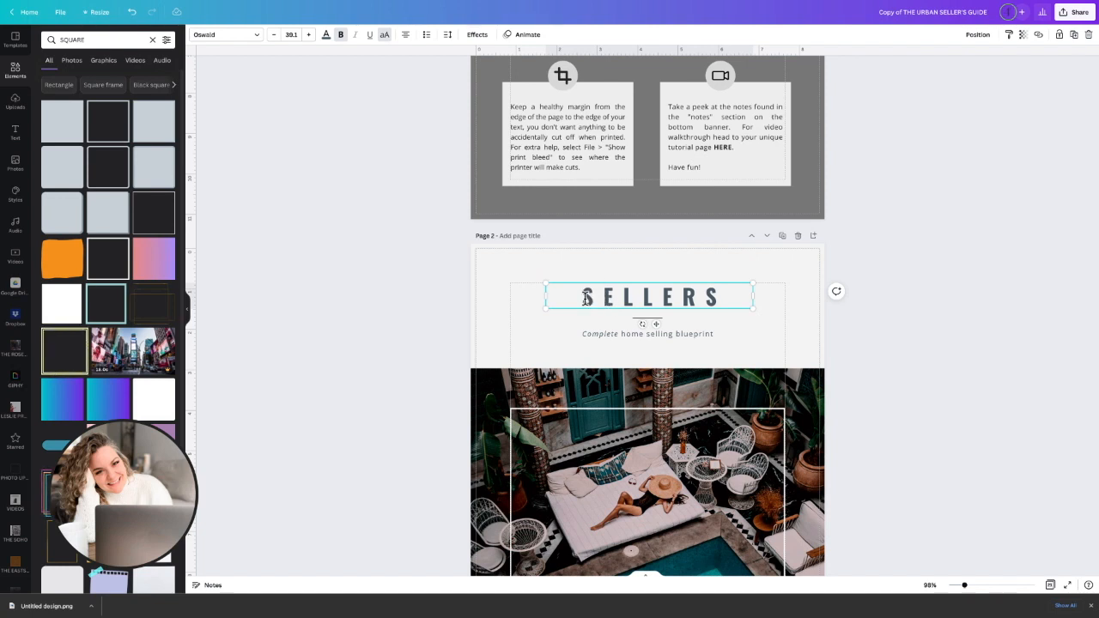
left_click_drag(580, 298, 744, 299)
type("SE")
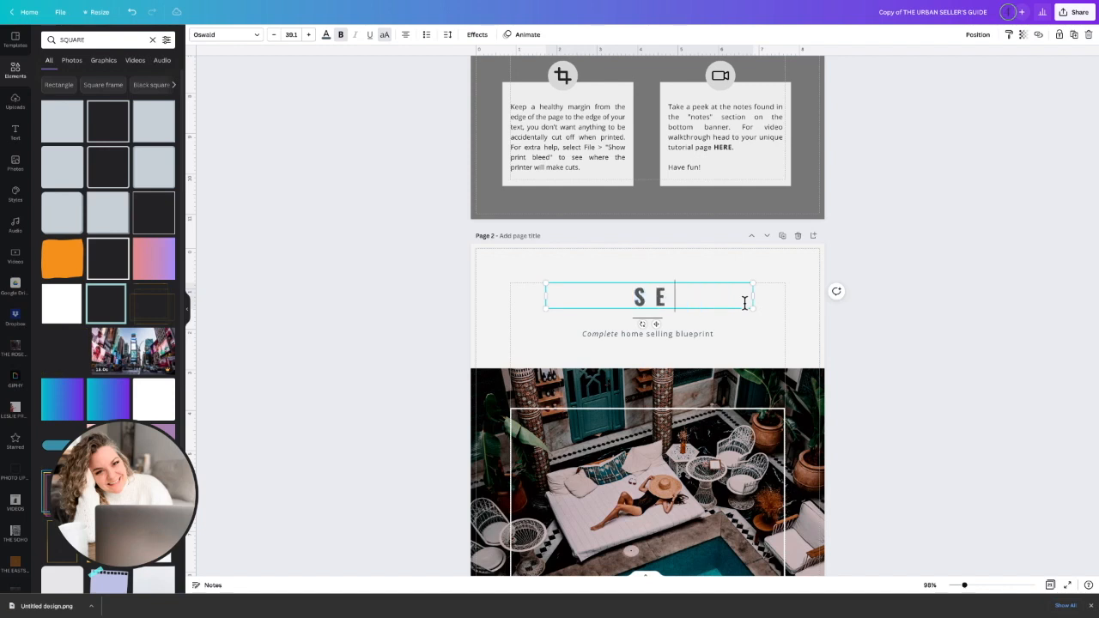
type("LLER'S GUIDE")
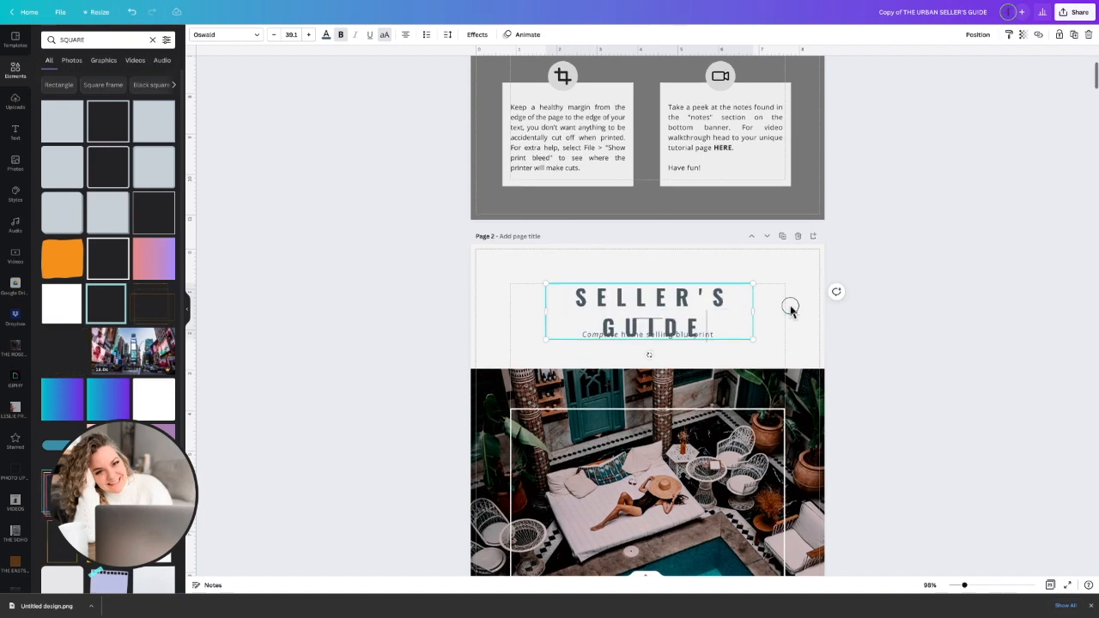
left_click_drag(792, 306, 796, 304)
left_click_drag(544, 312, 505, 310)
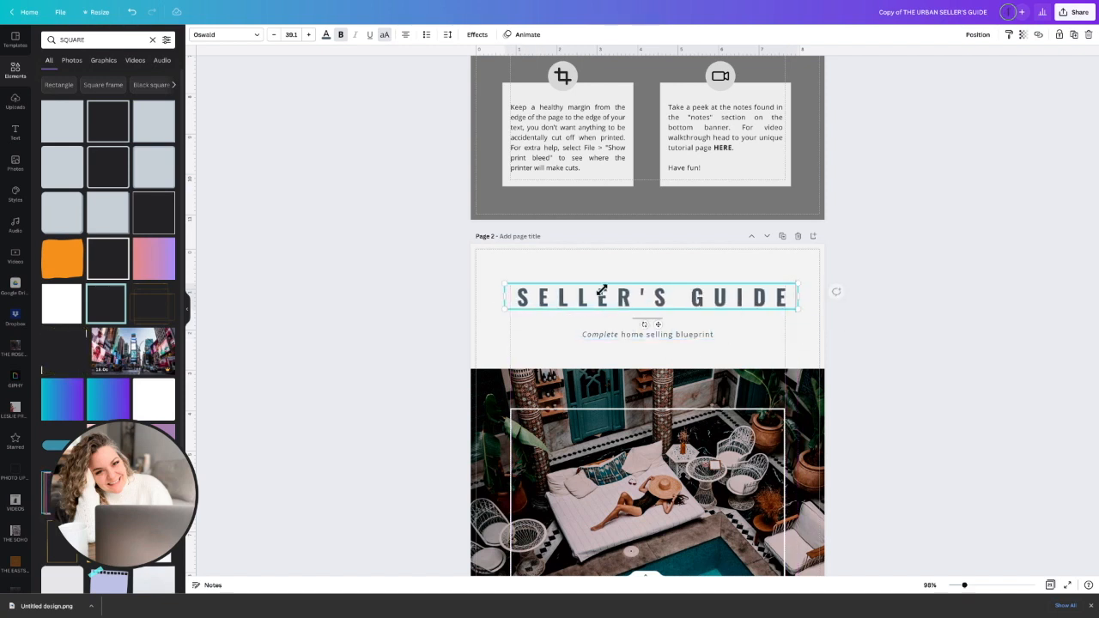
Reduce the letter spacing of the SELLER'S GUIDE title to 219 and deselect the text
double_click(650, 298)
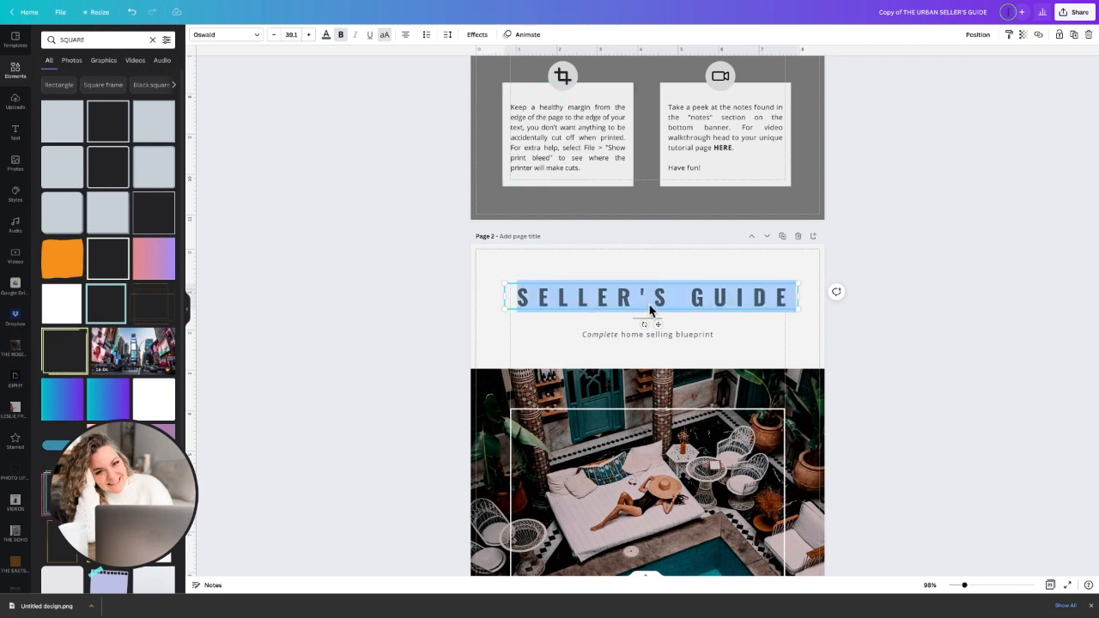
left_click(450, 36)
mouse_move(518, 76)
left_mouse_down()
mouse_move(481, 74)
mouse_move(498, 77)
left_mouse_up()
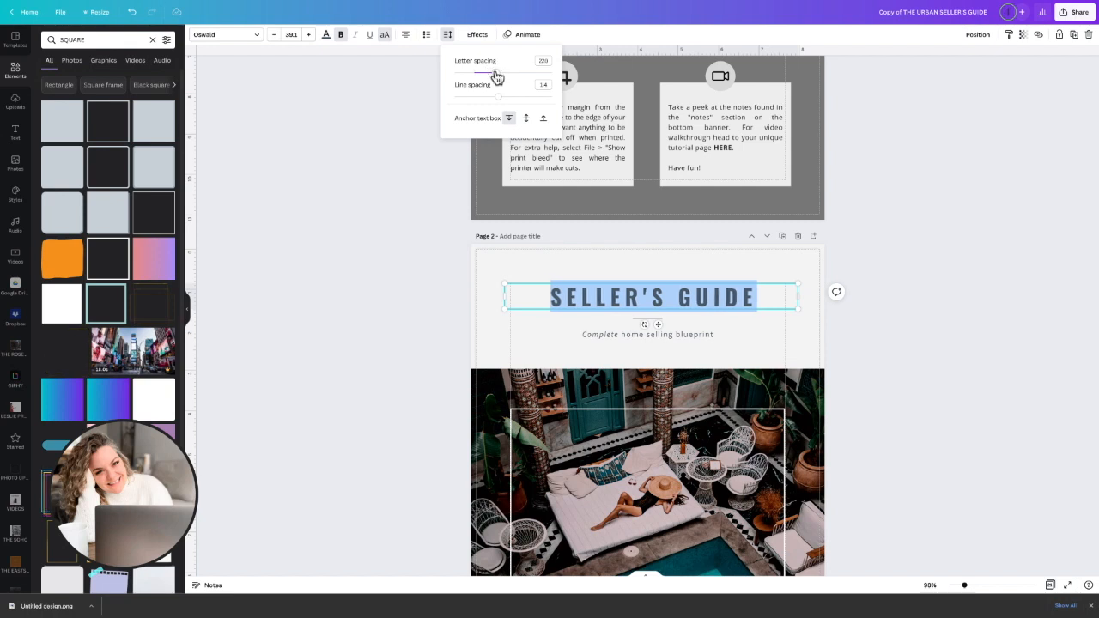
left_click(436, 266)
left_click(437, 266)
Nudge the SELLER'S GUIDE title down towards the divider line, check its spacing against the subtitle, and deselect it
left_click(612, 304)
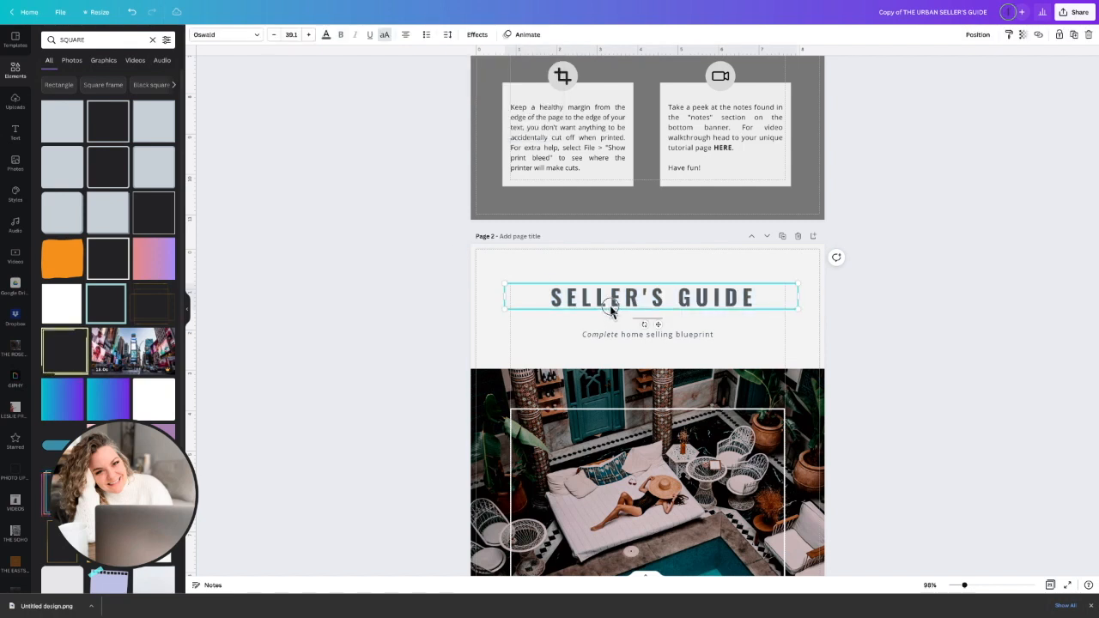
key("shift+Down")
left_click(609, 337)
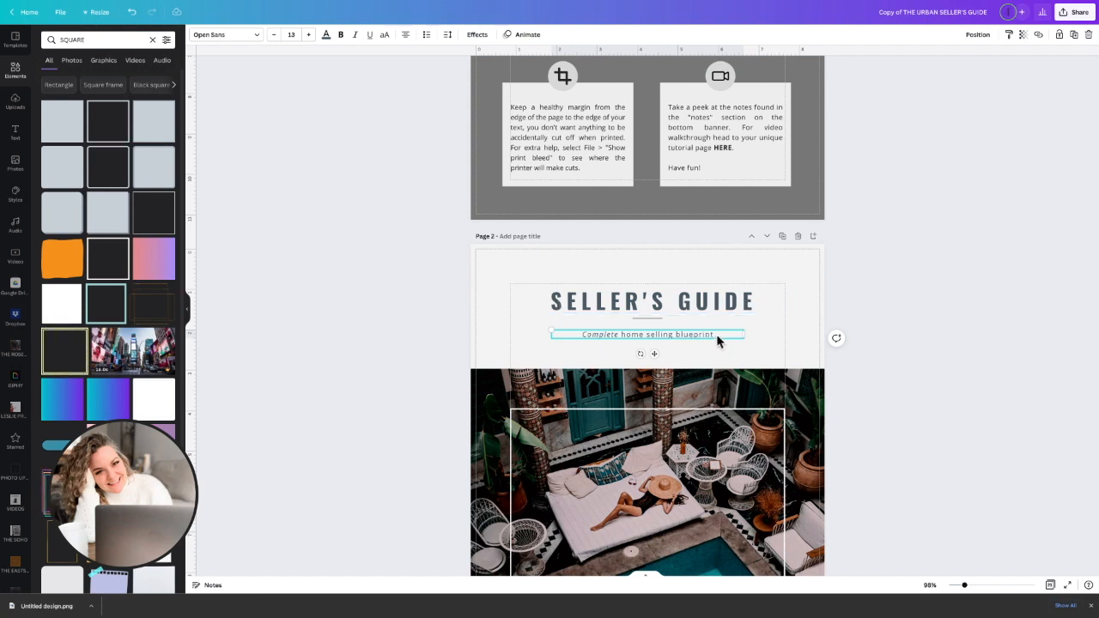
left_click(563, 308)
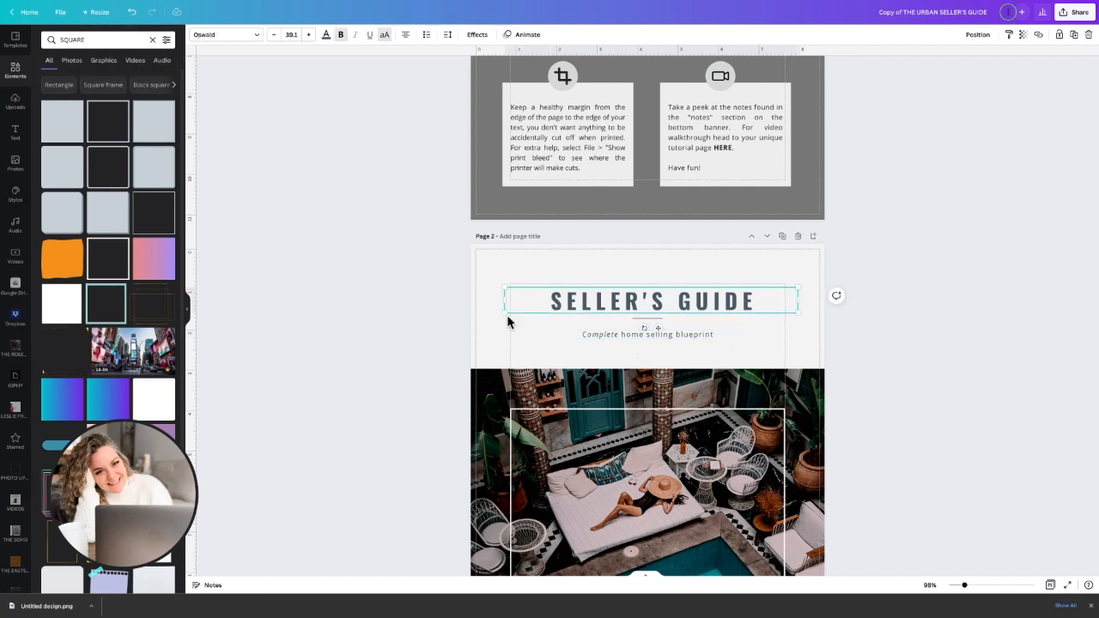
left_click(478, 327)
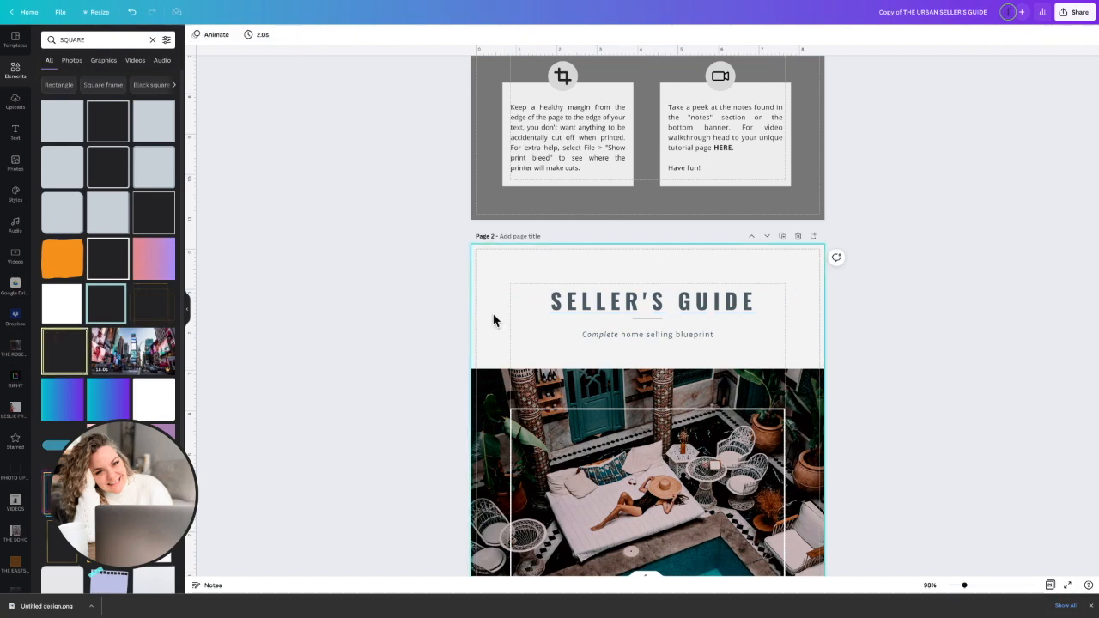
Review the edited cover photo and logo badge, ending at the testimonial quote on page 3
scroll(495, 319, "down", 4)
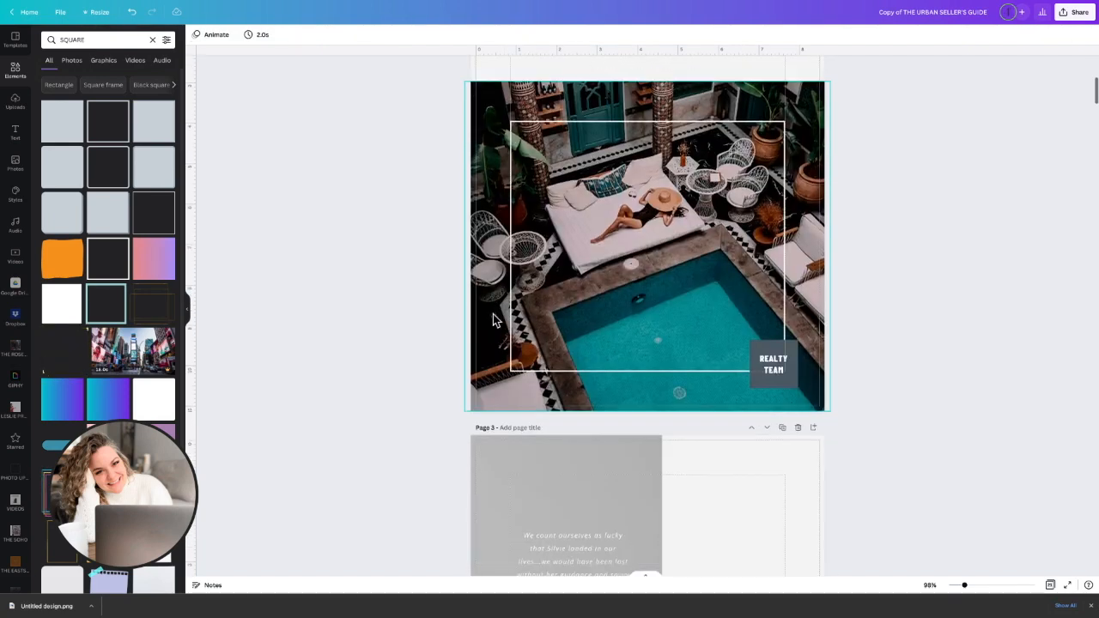
scroll(532, 315, "down", 1)
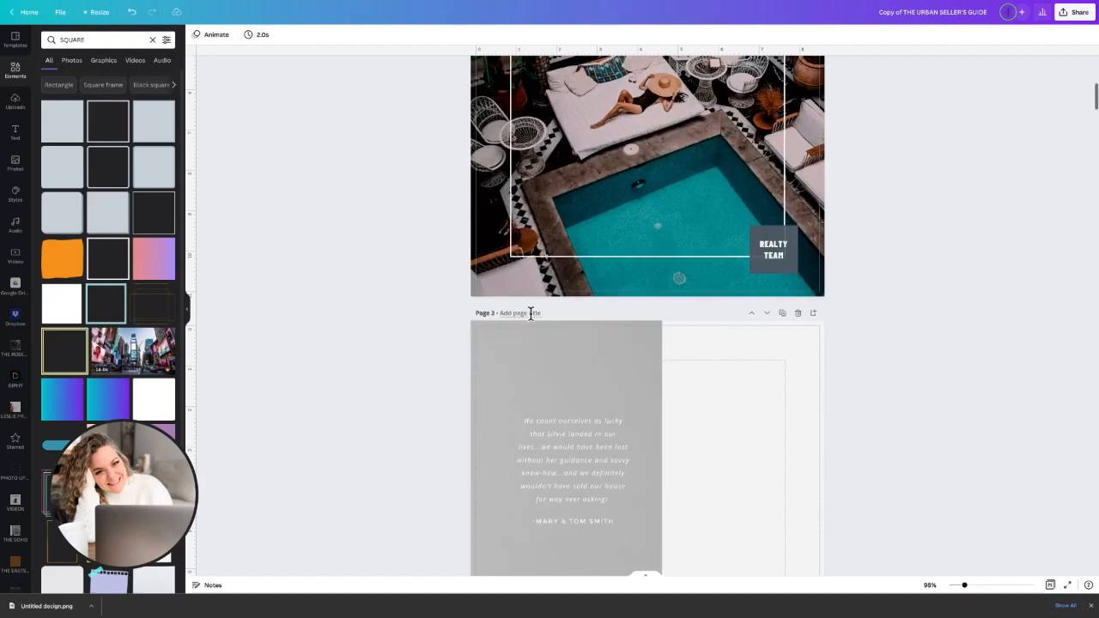
scroll(530, 313, "down", 1)
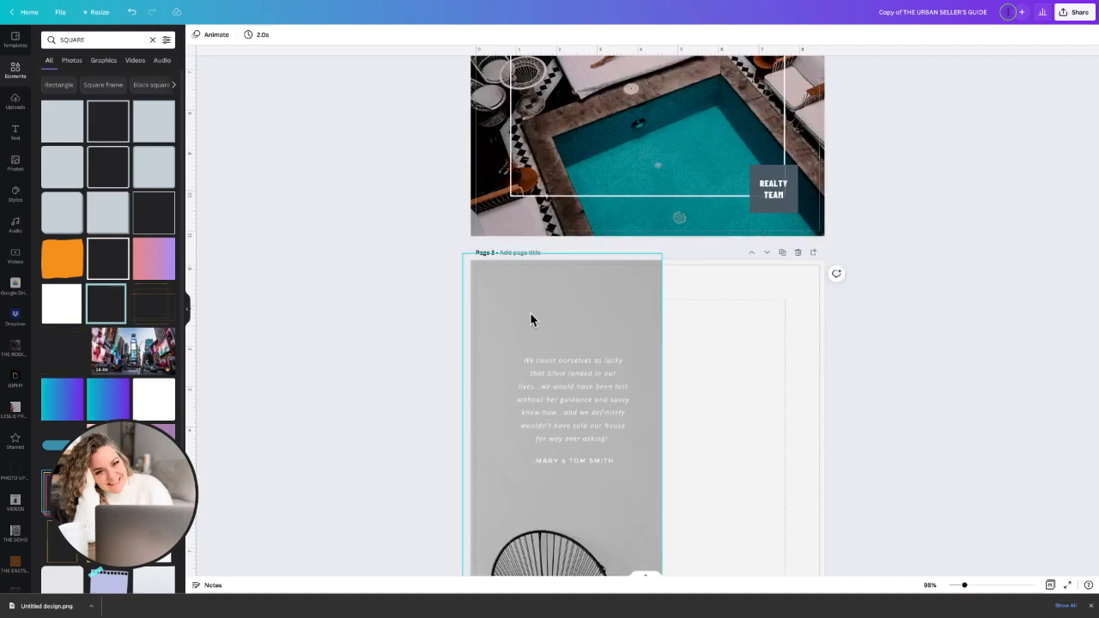
scroll(531, 317, "down", 1)
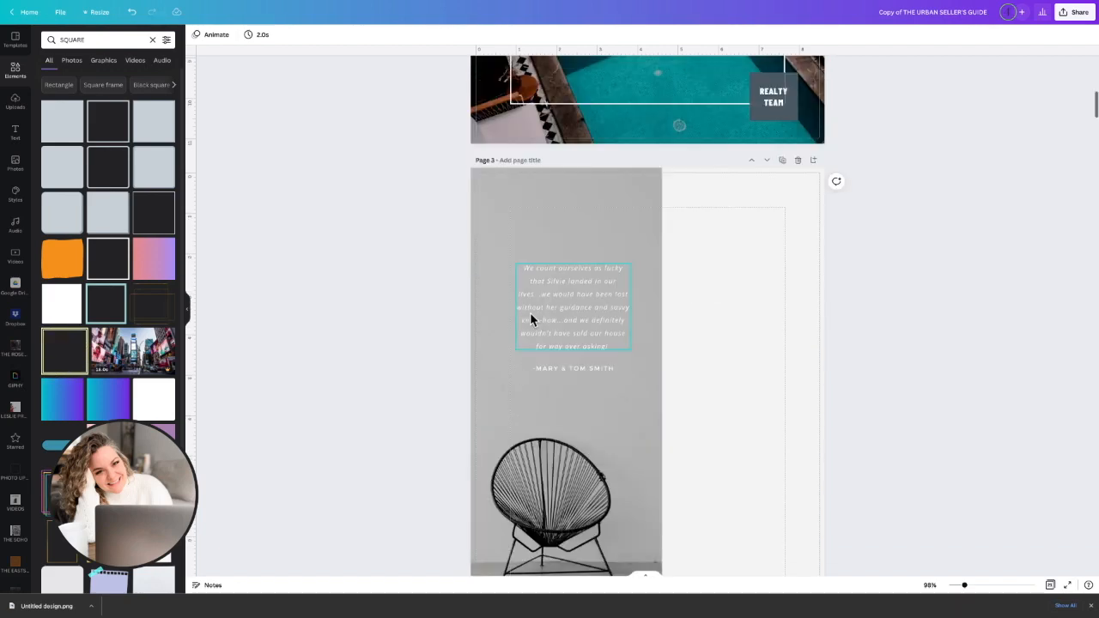
Set the page 5 bio paragraph's letter spacing to 0 and its line spacing to 1.49
scroll(529, 315, "down", 1)
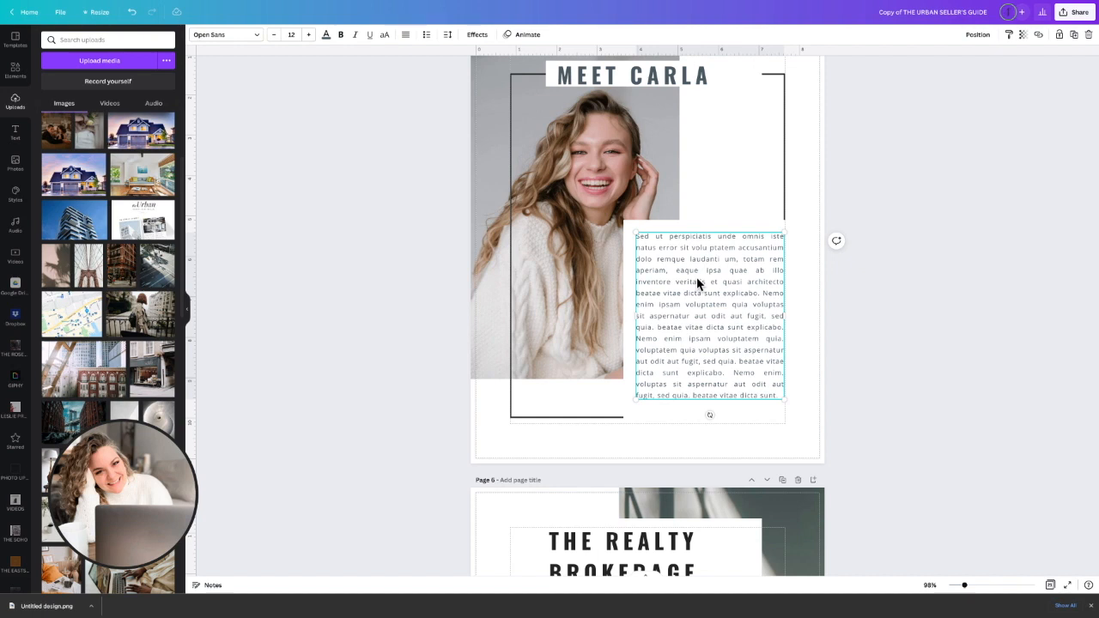
left_click(697, 276)
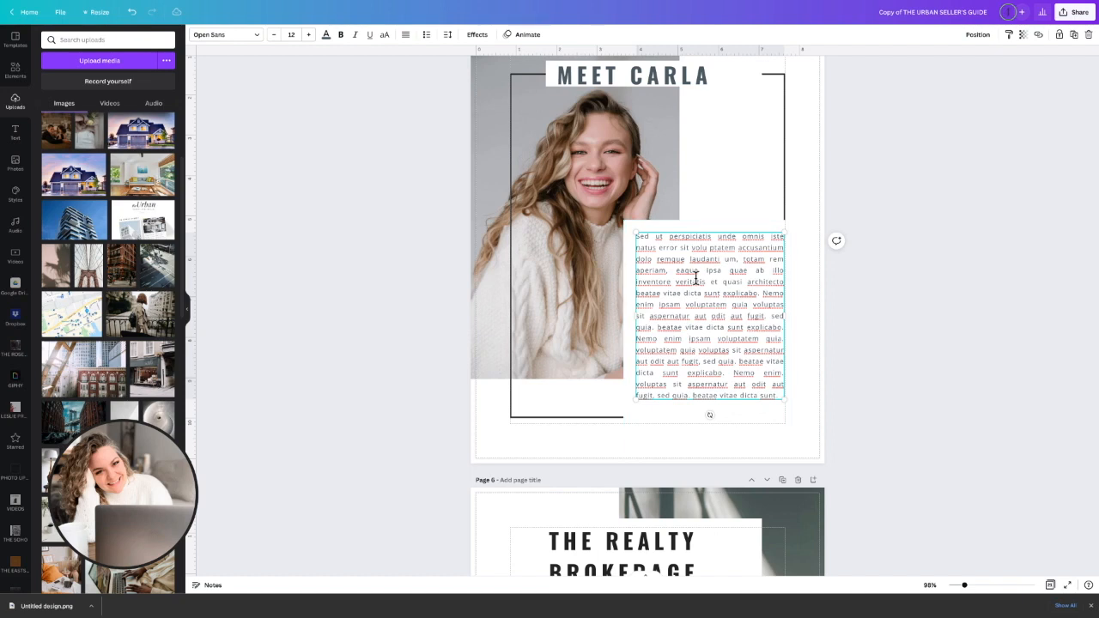
key("ctrl+a")
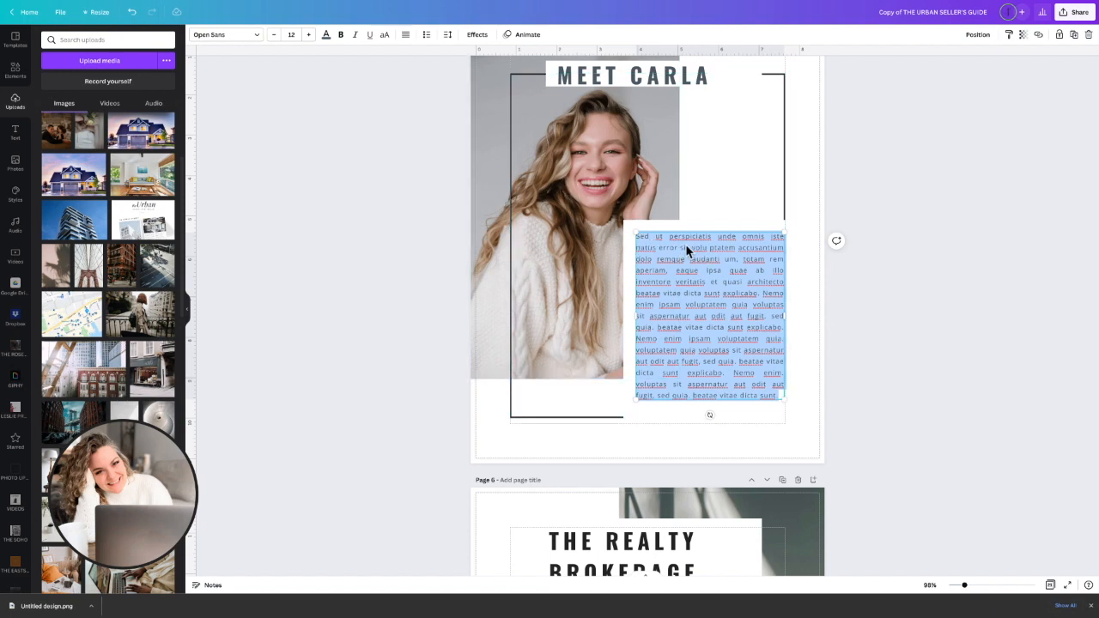
left_click(447, 39)
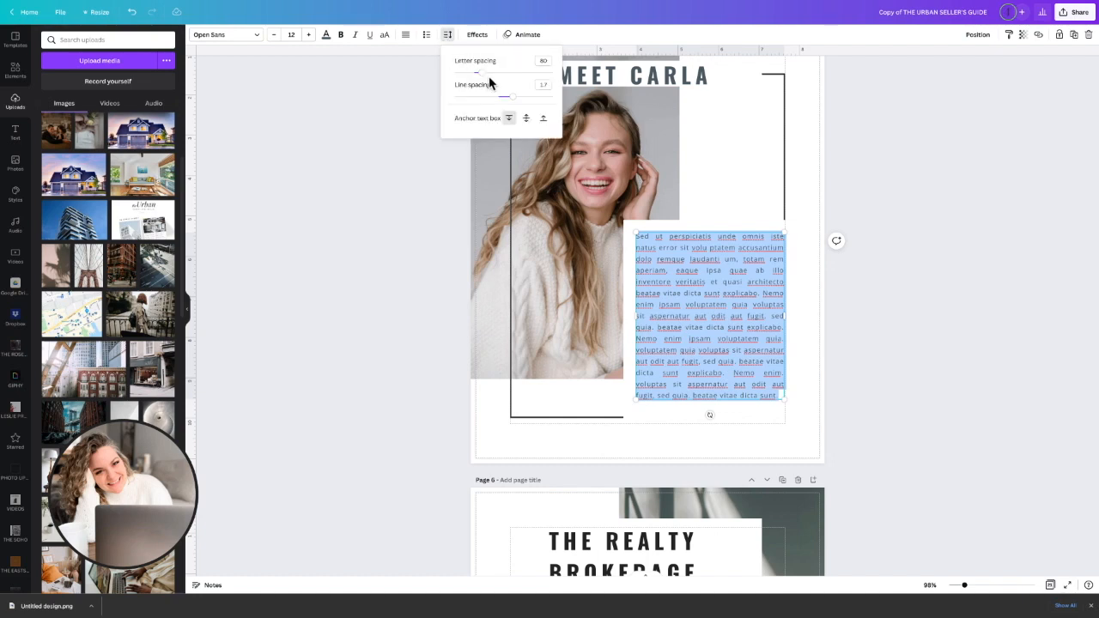
left_click_drag(478, 73, 473, 76)
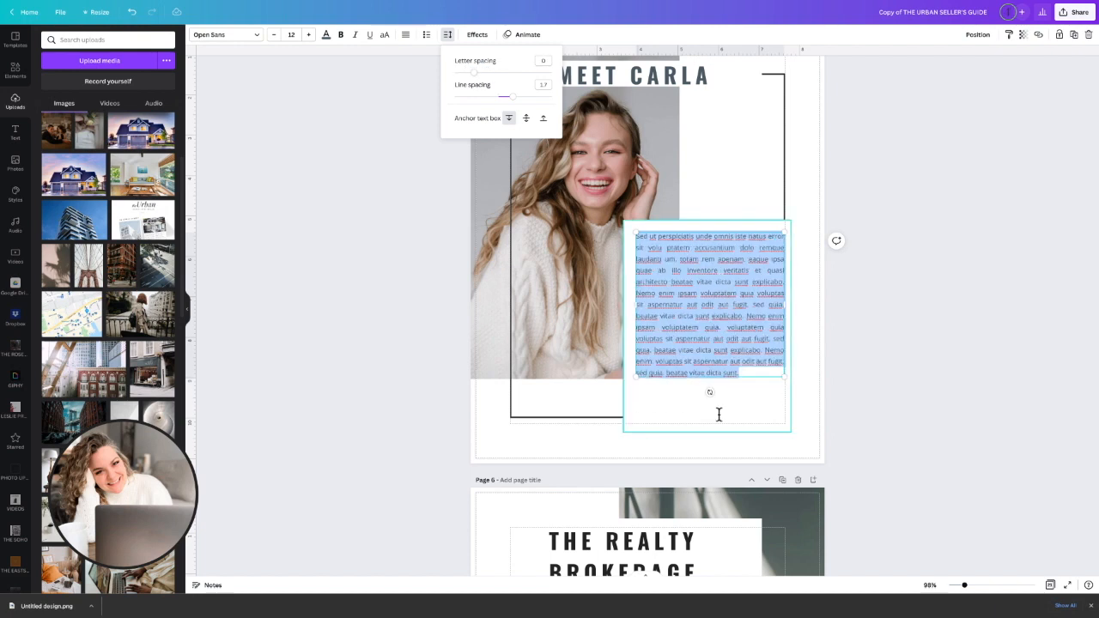
left_click_drag(511, 98, 504, 101)
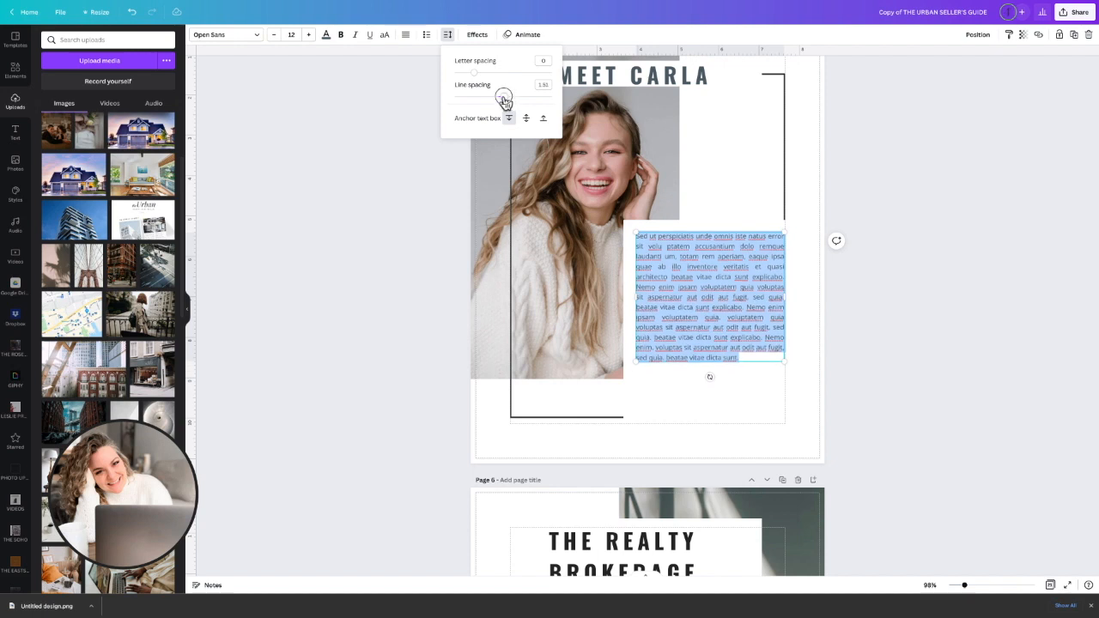
mouse_move(504, 102)
left_mouse_down()
mouse_move(484, 102)
mouse_move(504, 100)
left_mouse_up()
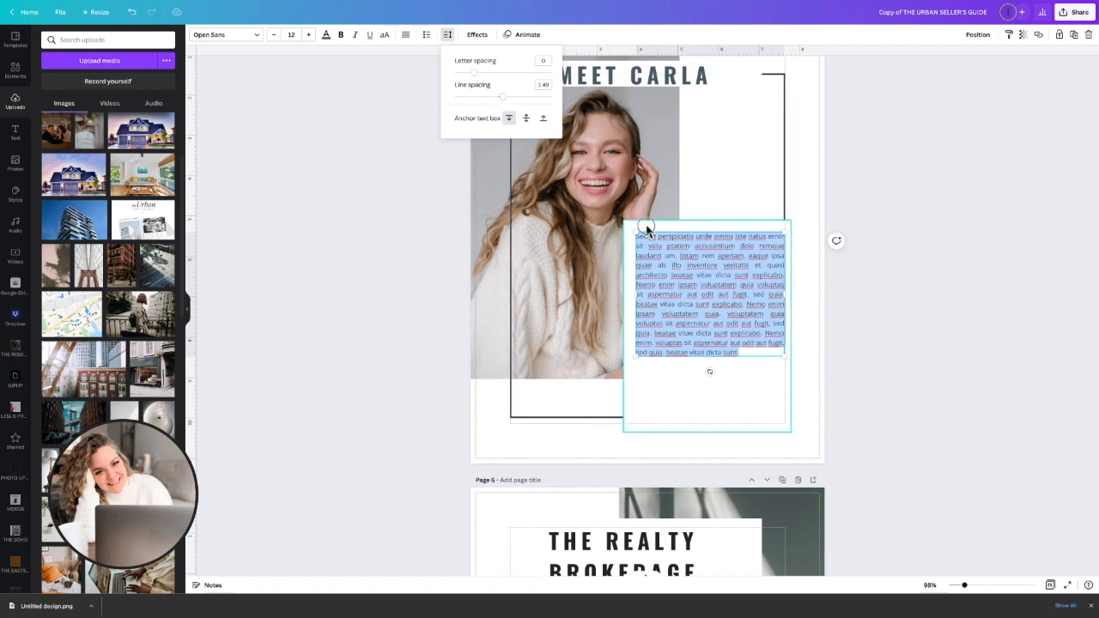
Reposition the page 5 bio text within its white panel and narrow its text box slightly from the right edge
left_click(670, 255)
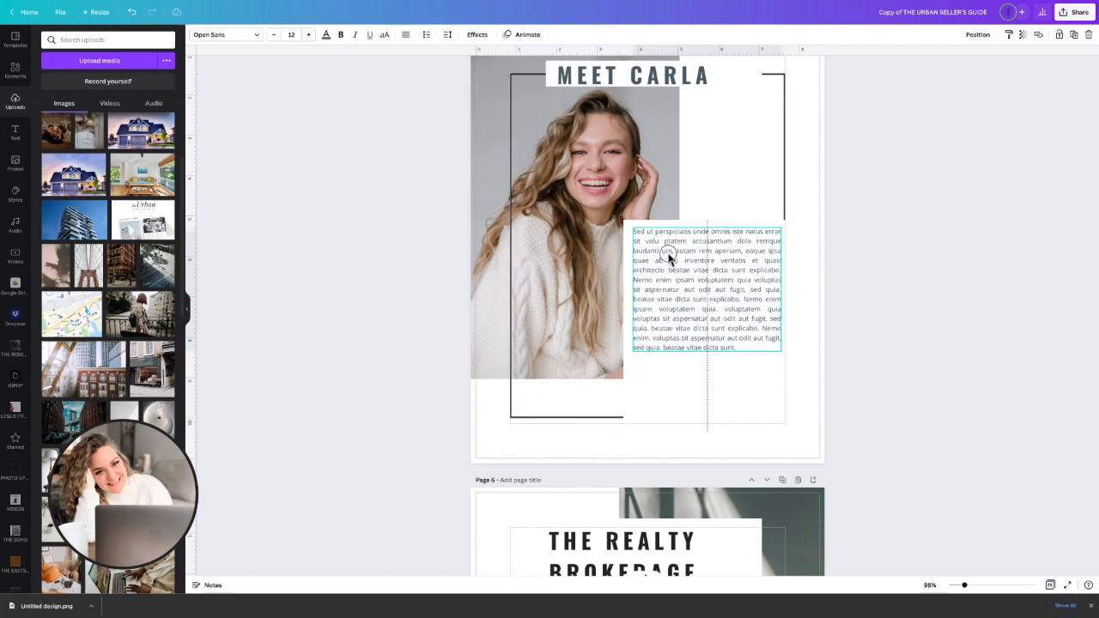
left_click(698, 318)
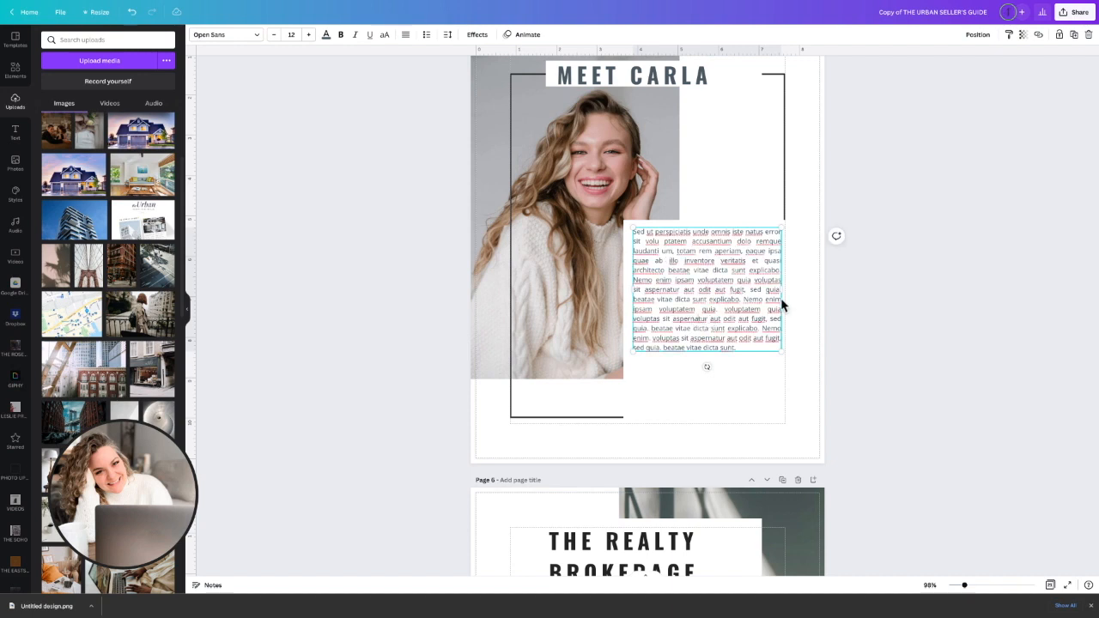
left_click_drag(784, 296, 780, 292)
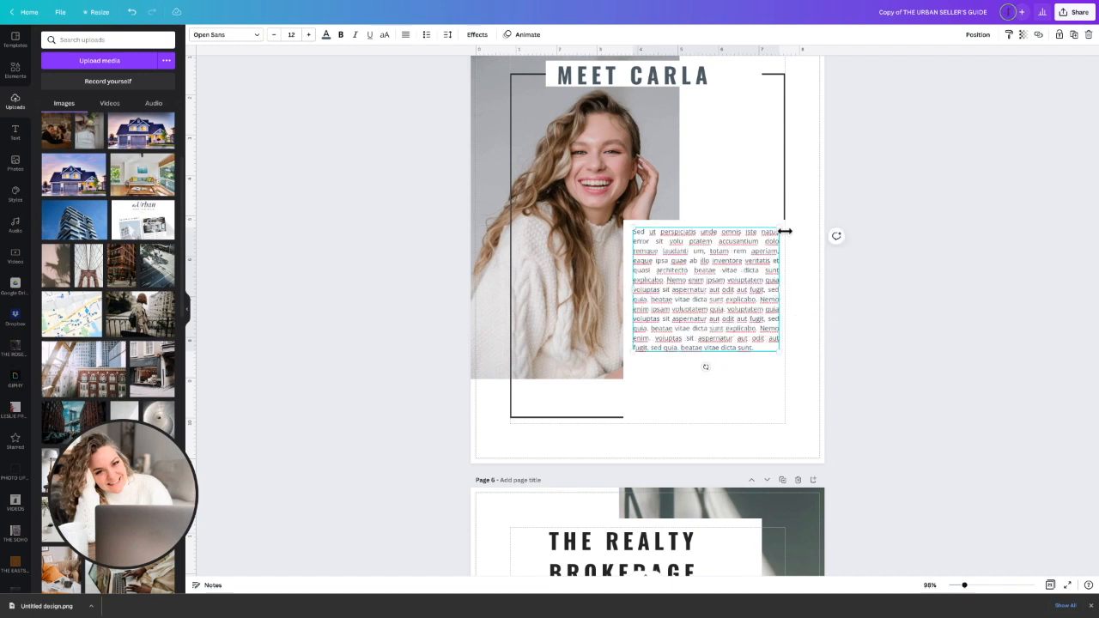
Extend the white panel on page 5 upward over the portrait and move the bio text up to the panel's new top
scroll(785, 226, "down", 1)
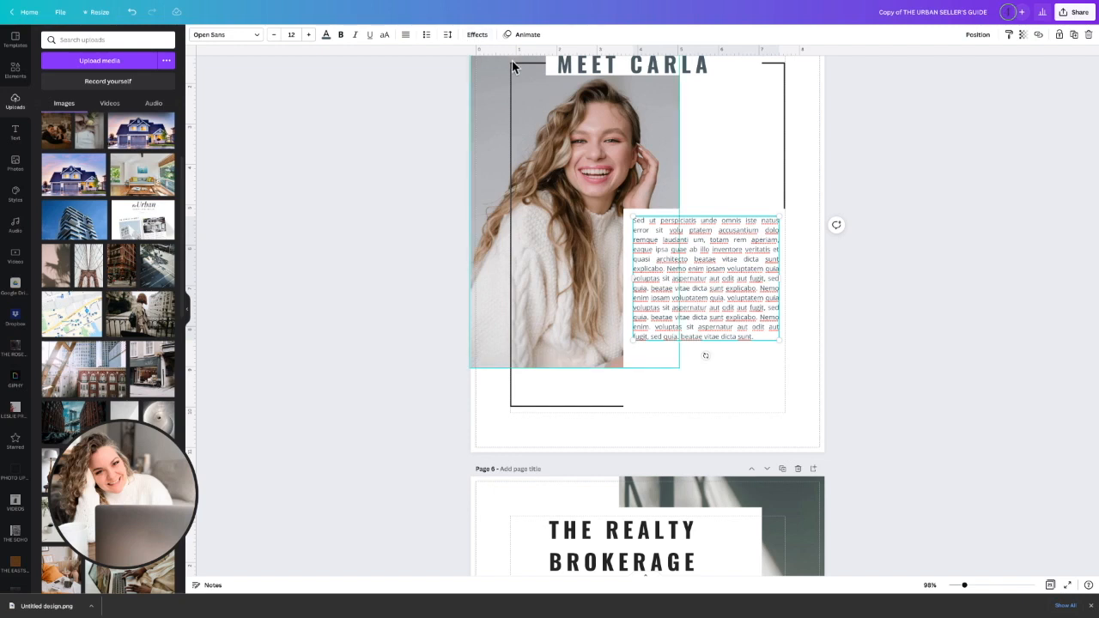
left_click(537, 263)
left_click(680, 212)
left_click_drag(699, 208, 699, 135)
left_click(681, 243)
left_click_drag(679, 211, 679, 178)
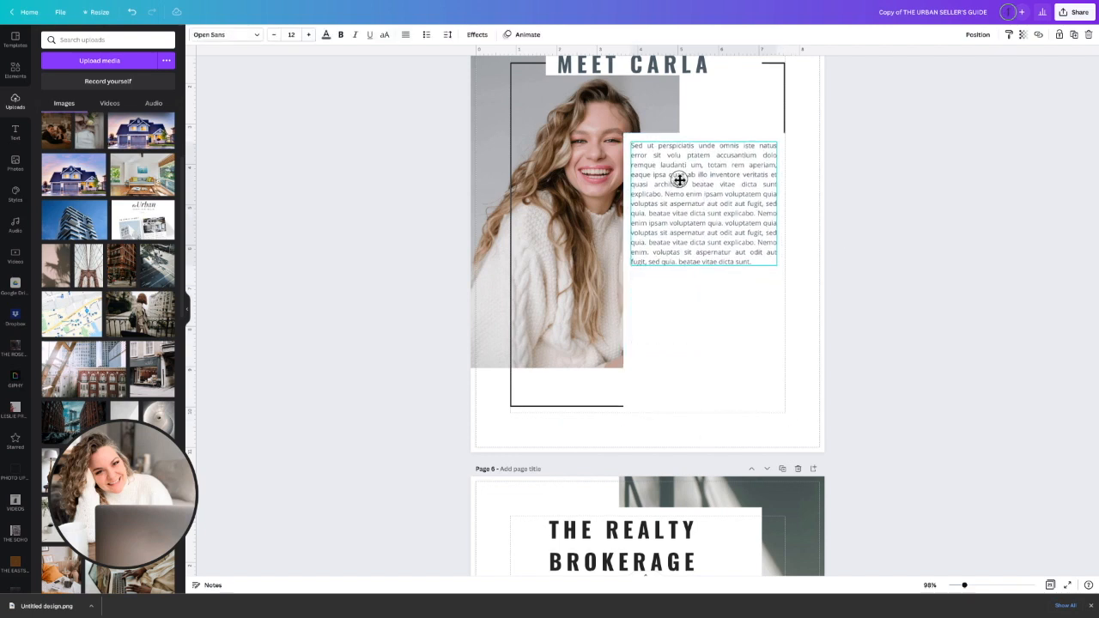
left_click(680, 396)
left_click(680, 403)
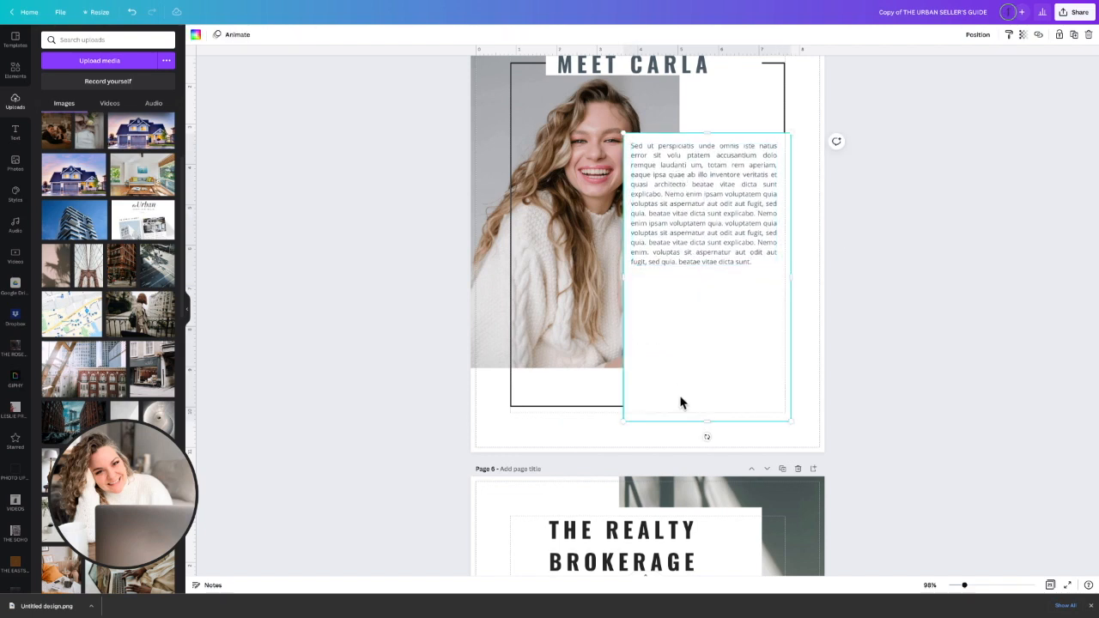
Duplicate the page 5 bio paragraph as a second paragraph beneath the first, separated by a blank line
left_click(690, 268)
left_click(746, 264)
left_click_drag(746, 264, 631, 141)
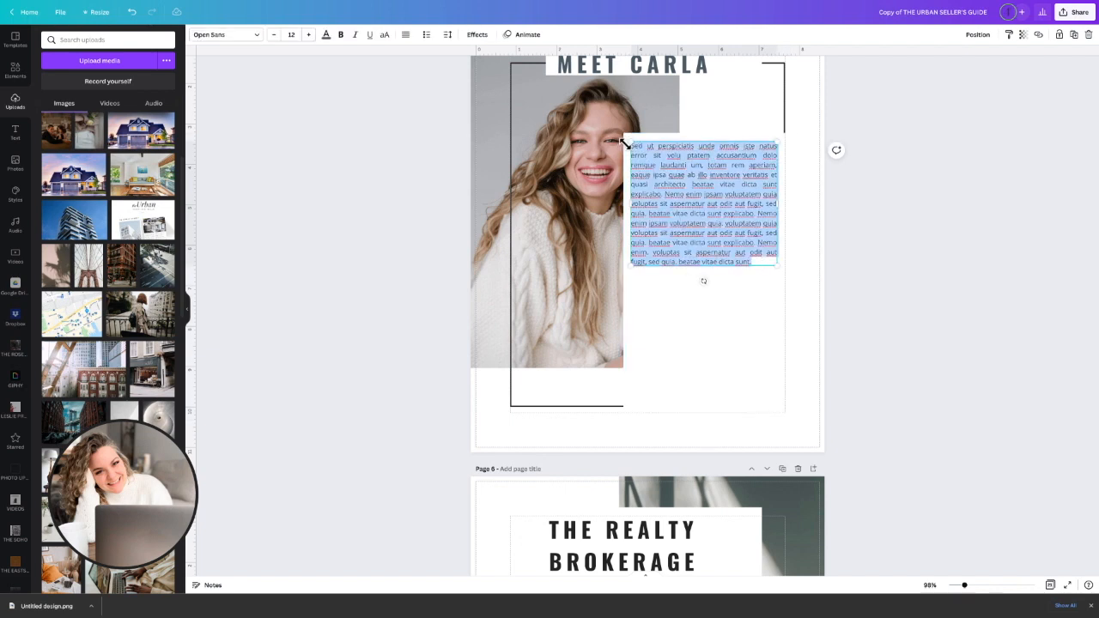
key("ctrl+c")
left_click(757, 262)
key("Return")
key("Return")
key("ctrl+v")
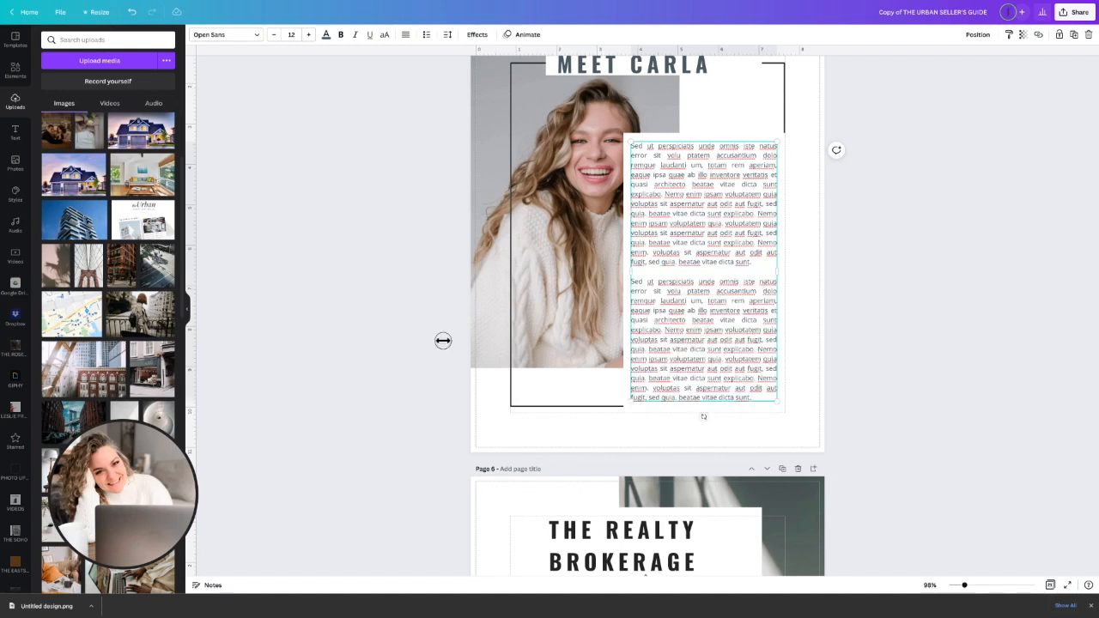
key("Escape")
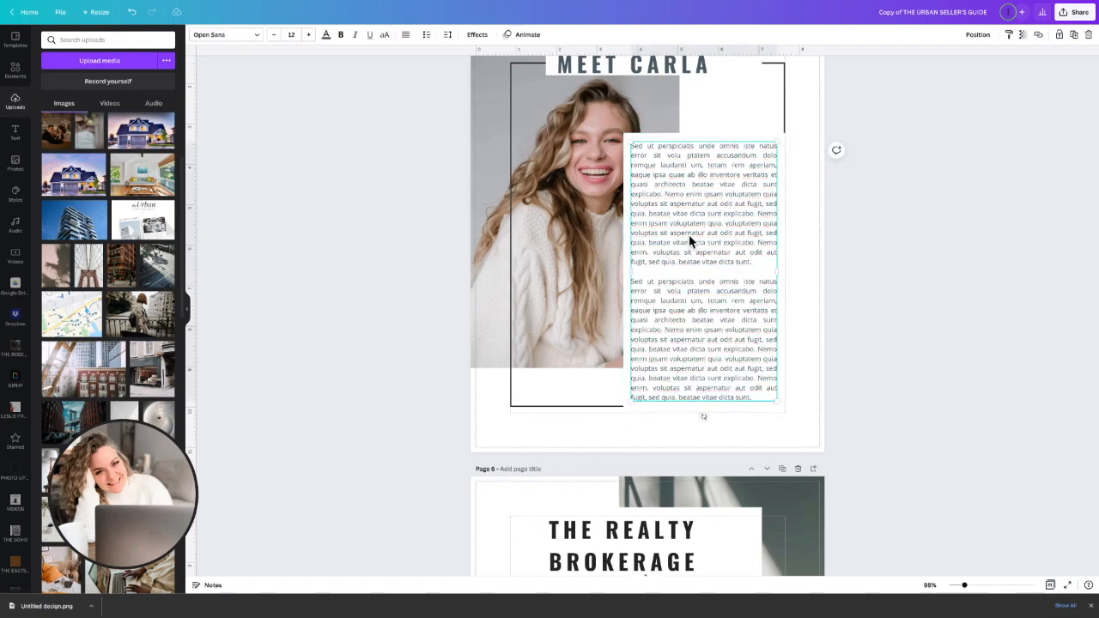
Reduce both page 5 bio paragraphs to font size 11 and deselect the text
left_click(735, 171)
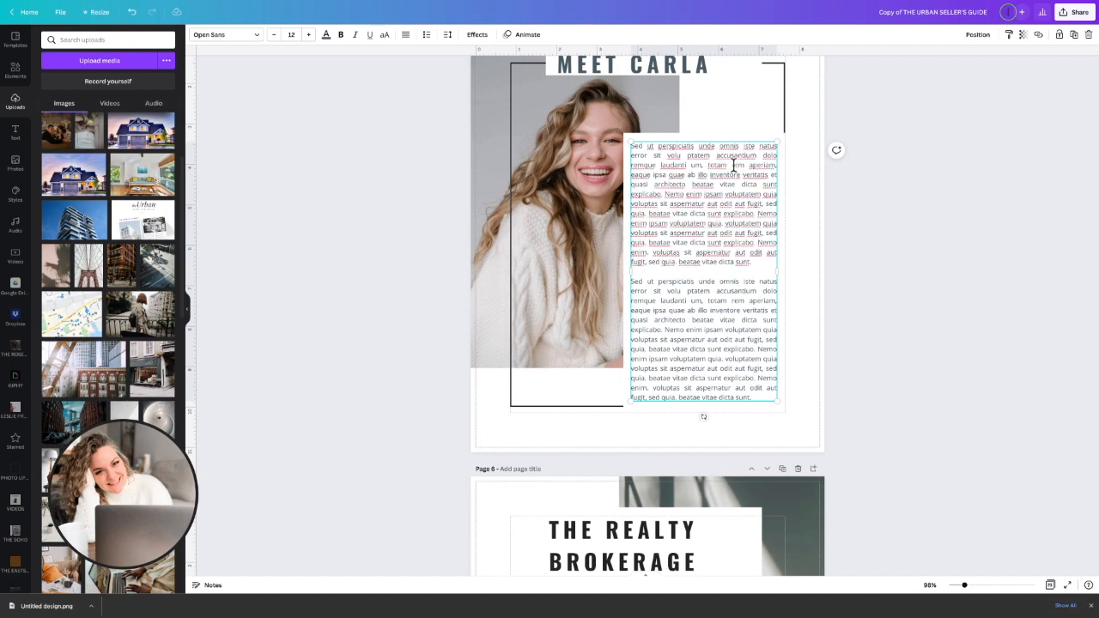
key("ctrl+a")
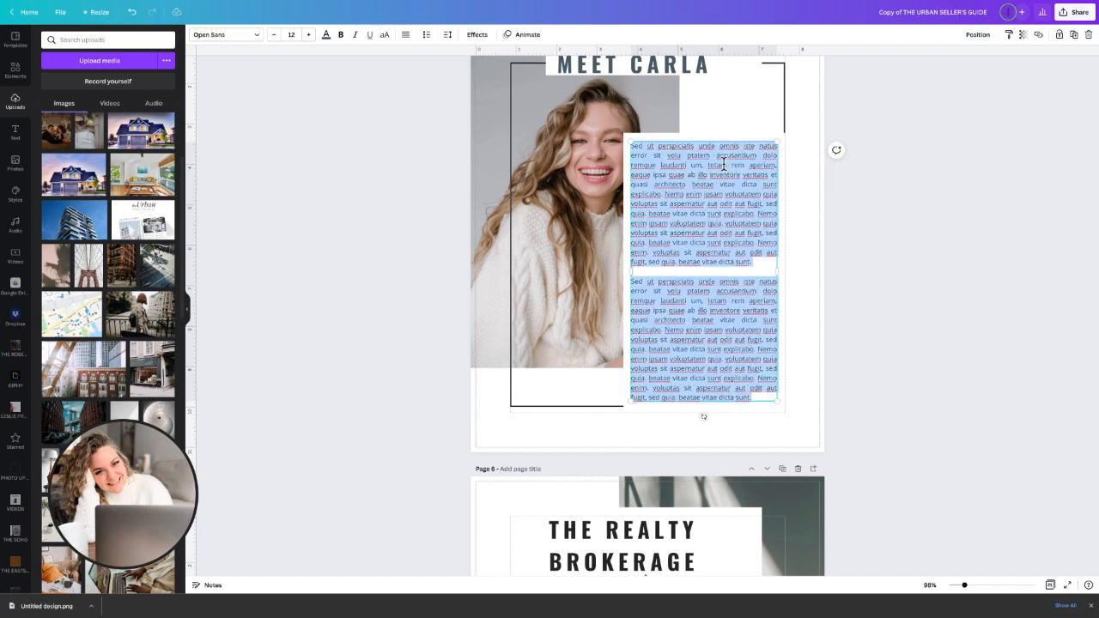
left_click(274, 35)
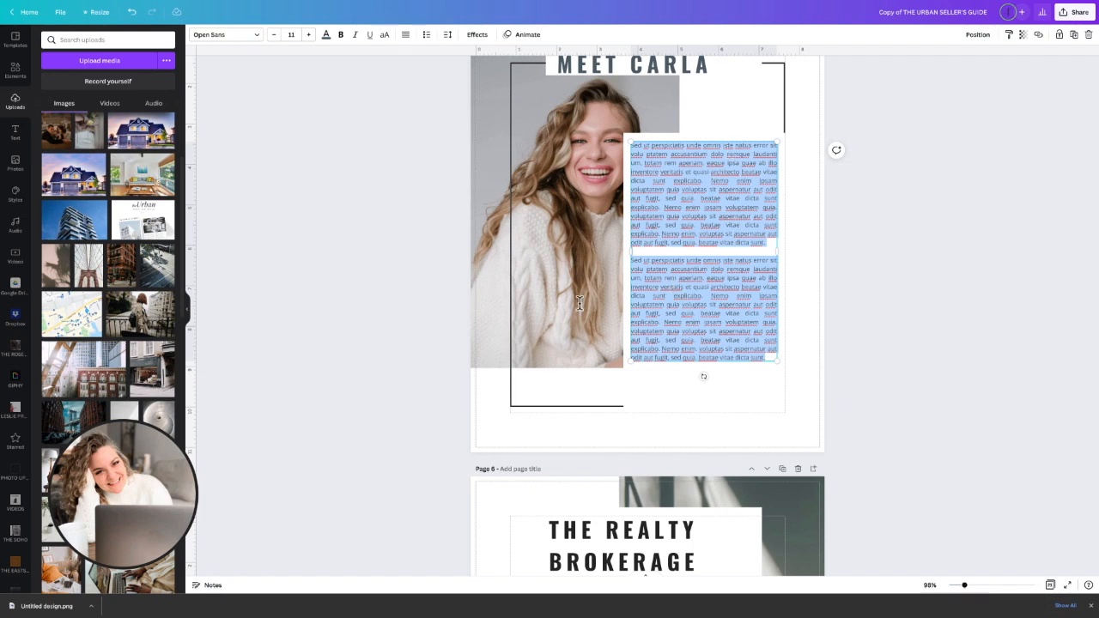
left_click(424, 312)
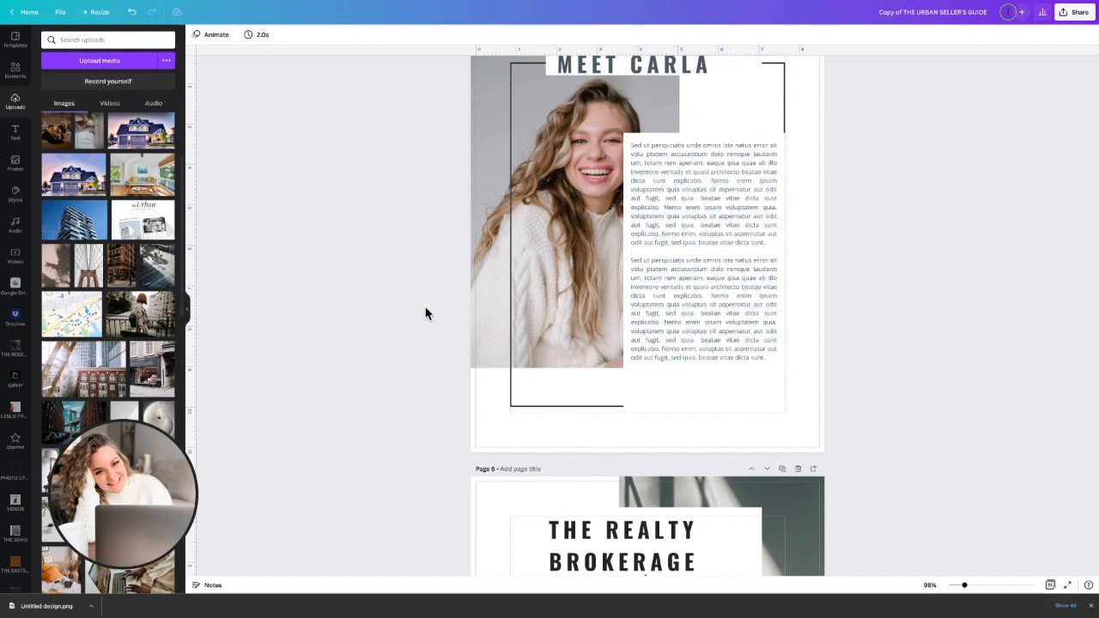
Look over page 6 and highlight the introductory paragraph under THE REALTY BROKERAGE heading
scroll(717, 262, "down", 5)
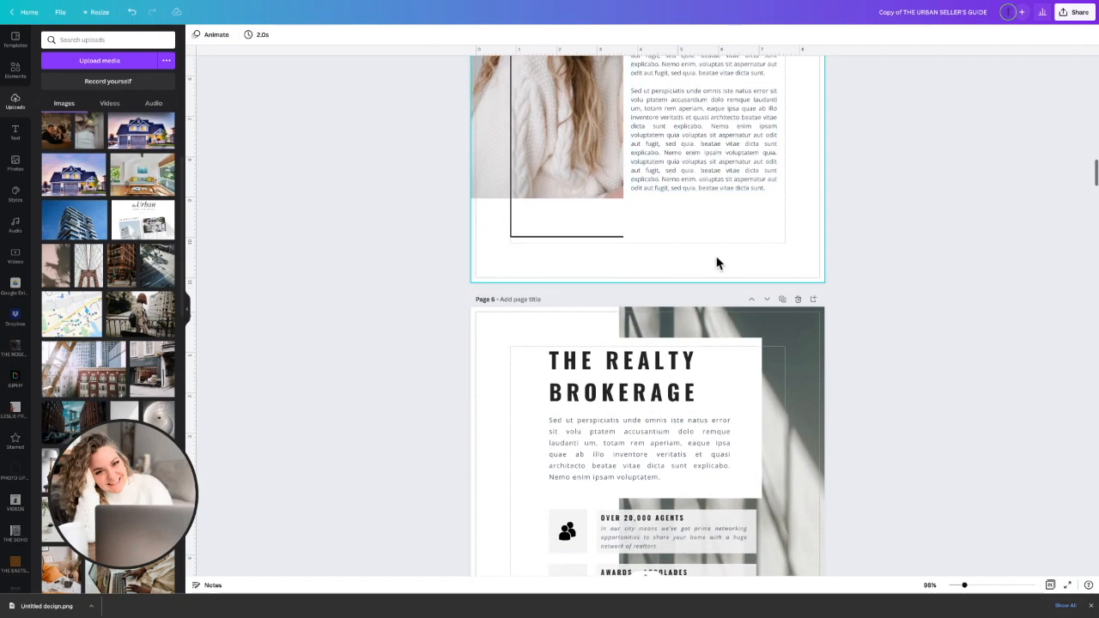
scroll(717, 262, "down", 2)
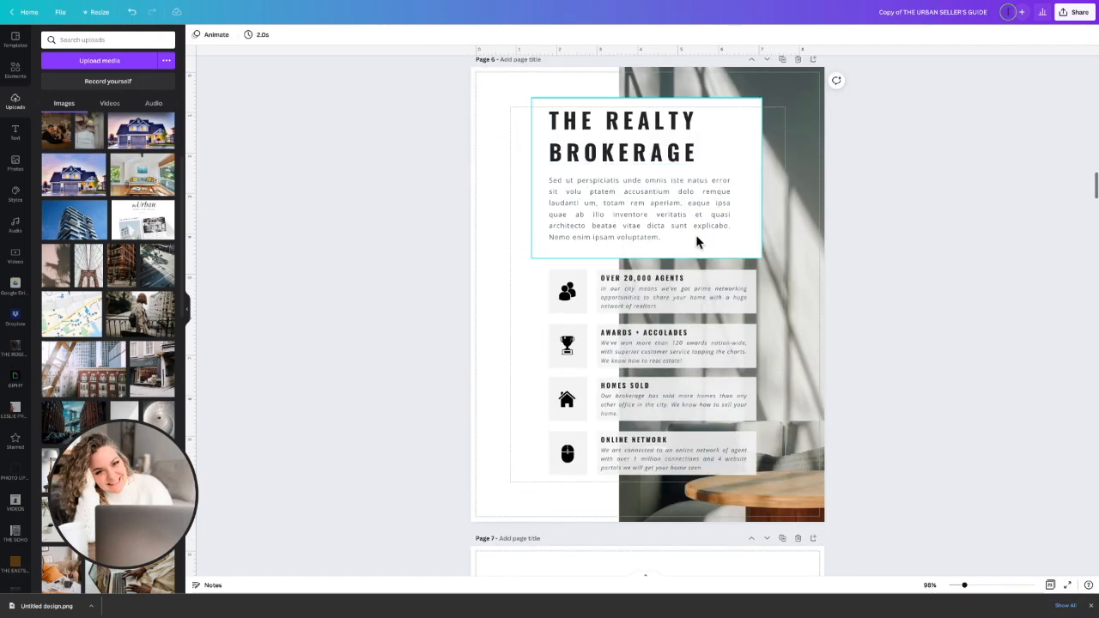
left_click(593, 230)
left_click(673, 237)
left_click_drag(668, 240, 548, 180)
scroll(601, 192, "down", 1)
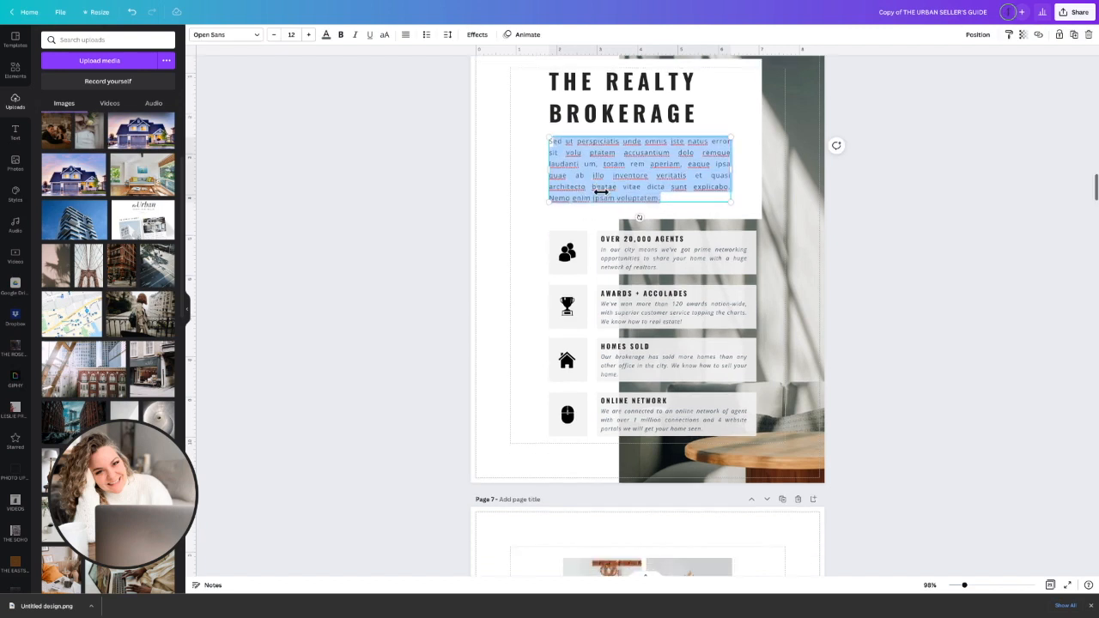
Select the people icon beside OVER 20,000 AGENTS and search the elements library for "CONDO ICON"
left_click(567, 256)
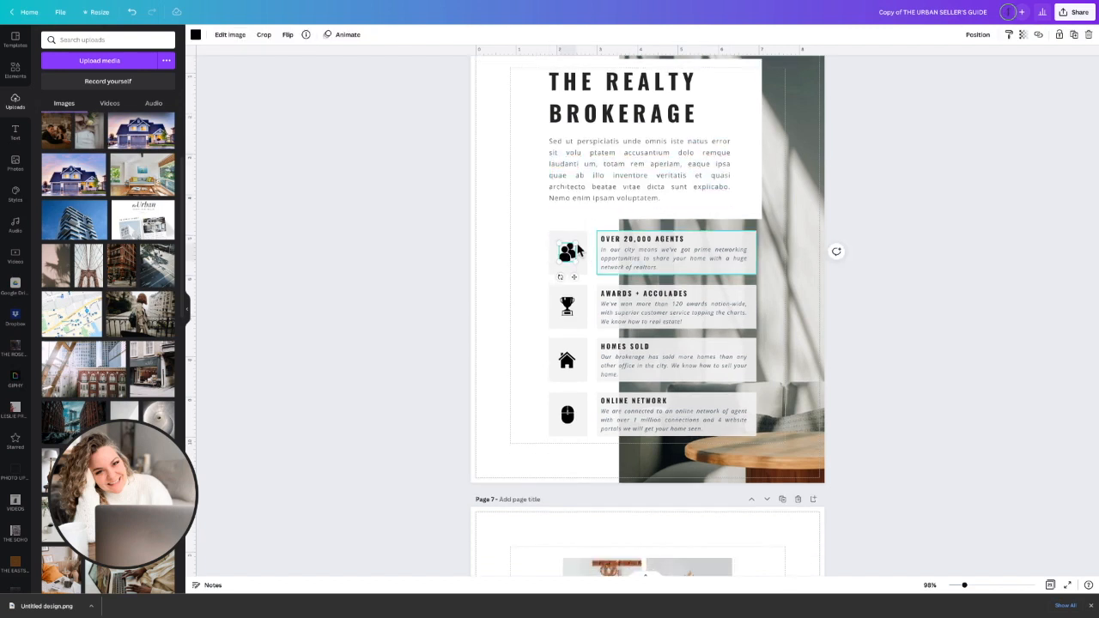
scroll(561, 252, "down", 3)
scroll(563, 245, "up", 3)
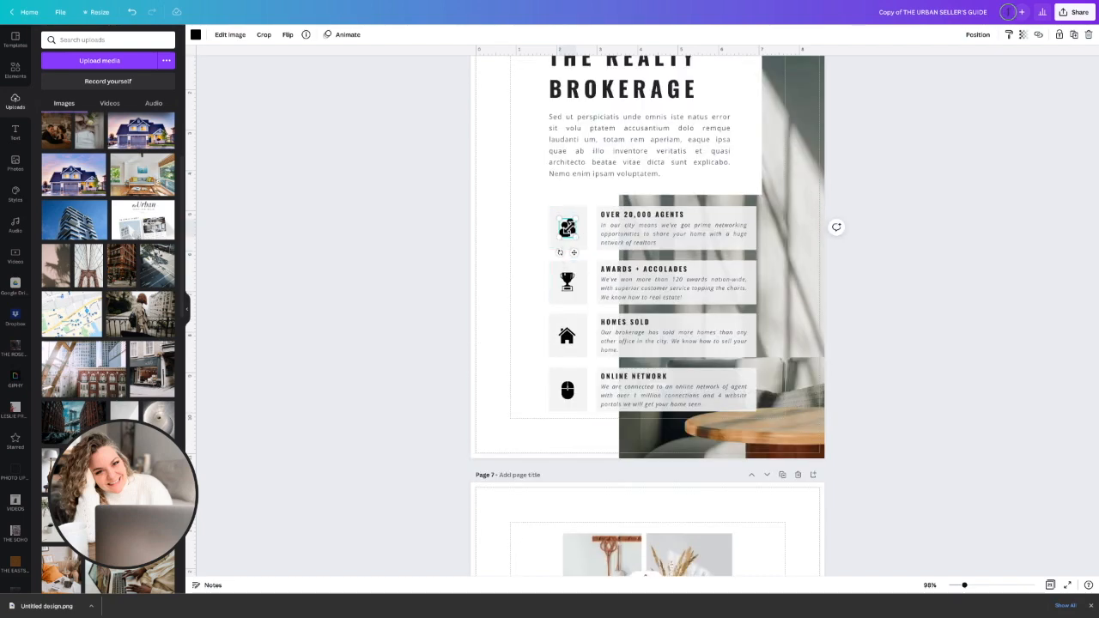
left_click(26, 74)
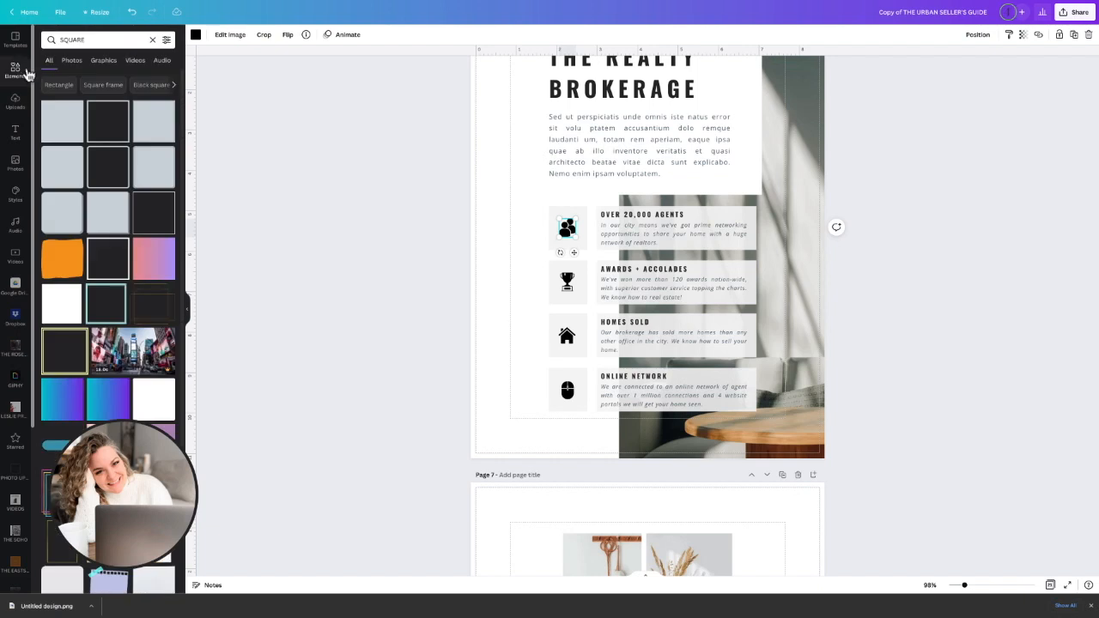
left_click(107, 40)
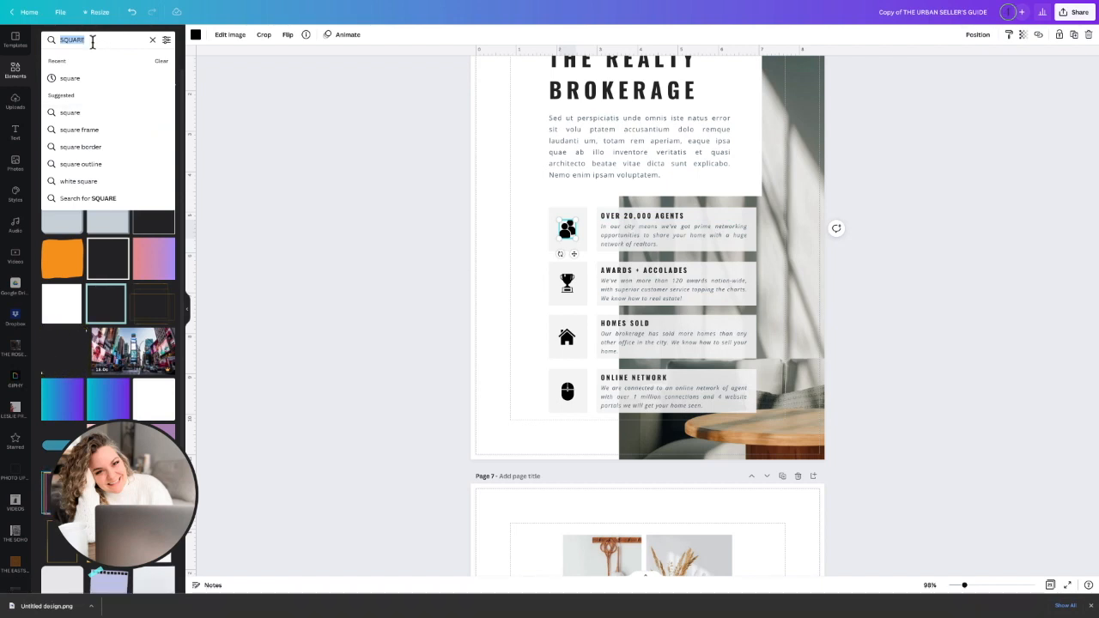
type("CON")
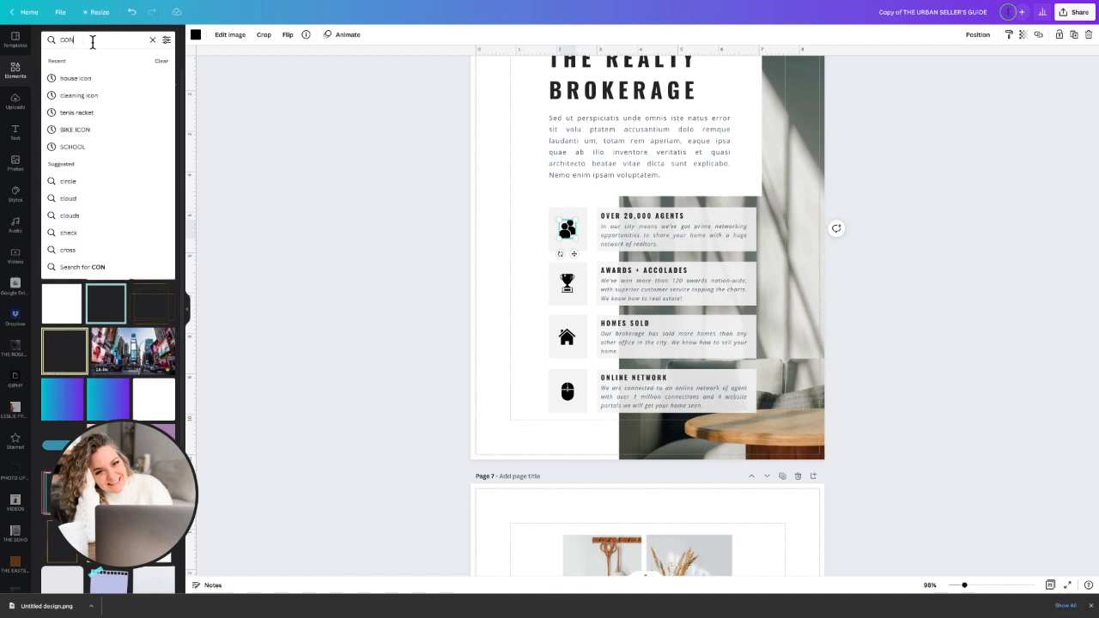
type("DO ICON")
key("Return")
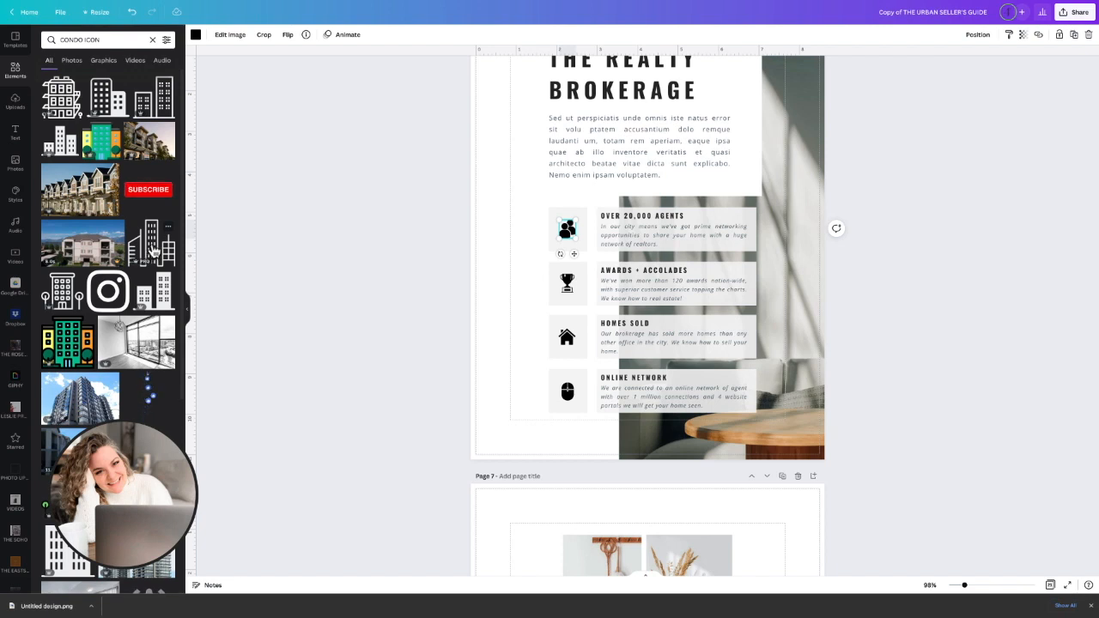
Search the elements for "BUILDING ICON" and replace the people icon beside OVER 20,000 AGENTS with the solid office building icon
left_click_drag(83, 39, 62, 39)
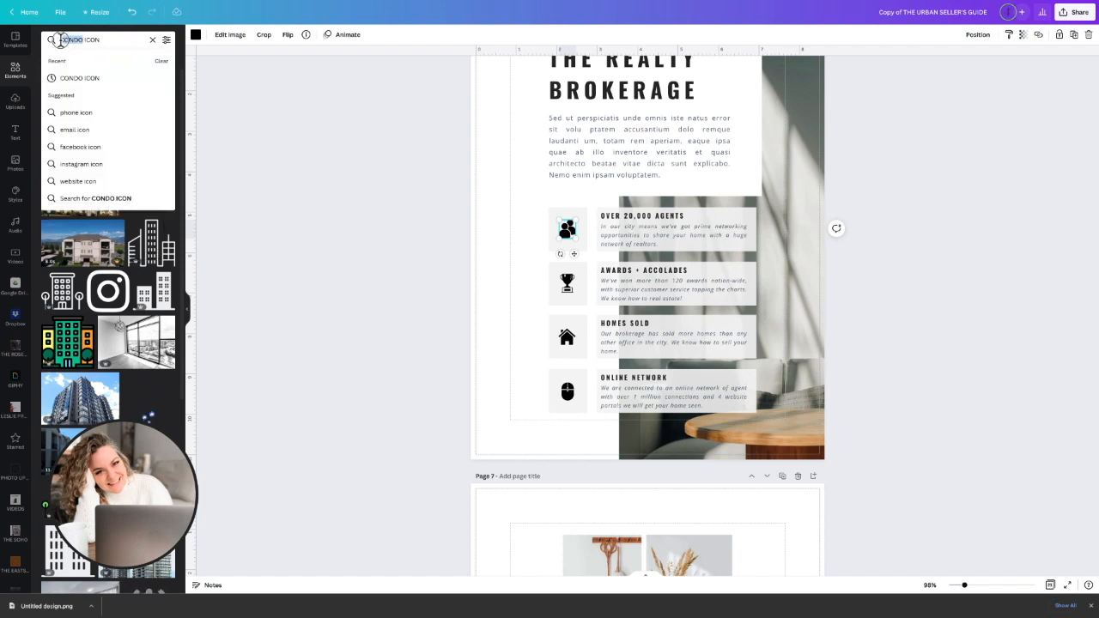
type("BUILDING")
key("Return")
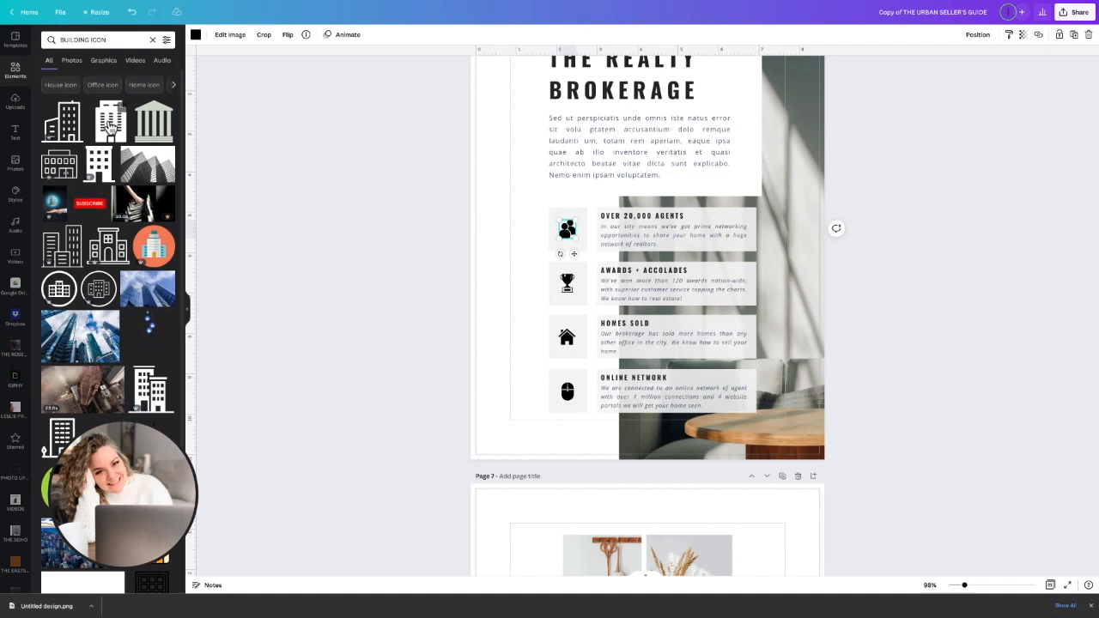
mouse_move(110, 124)
left_mouse_down()
mouse_move(223, 180)
mouse_move(510, 243)
mouse_move(567, 231)
mouse_move(117, 129)
left_mouse_up()
left_click(116, 134)
left_click_drag(582, 153, 569, 229)
key("Delete")
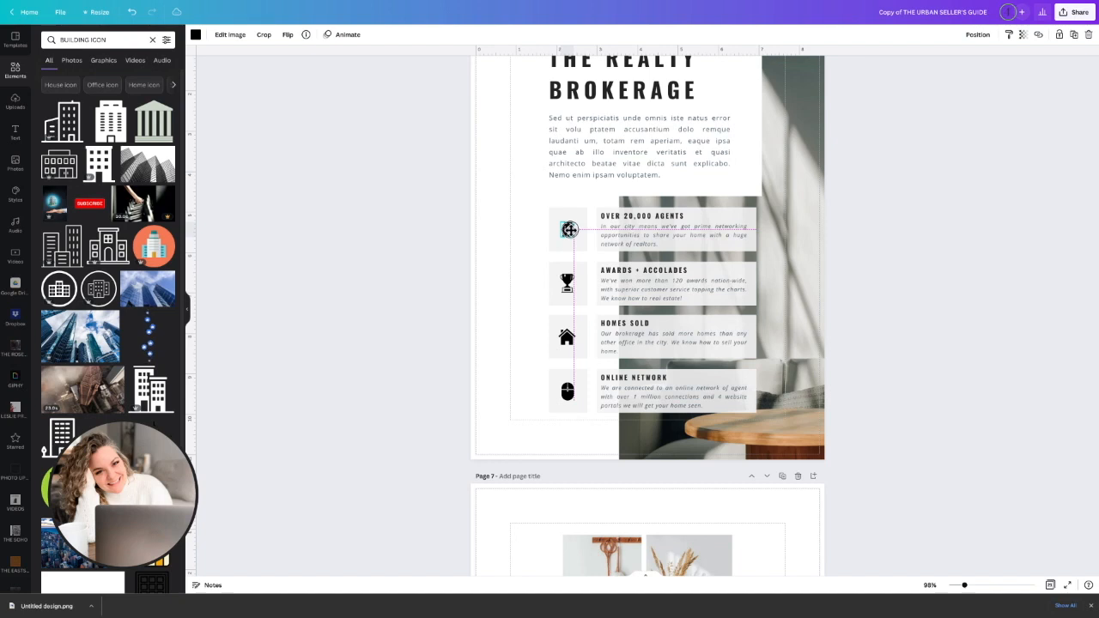
Resize the building icon to about 0.4 in, centre it in its grey square beside OVER 20,000 AGENTS, and deselect it
left_click_drag(569, 229, 559, 237)
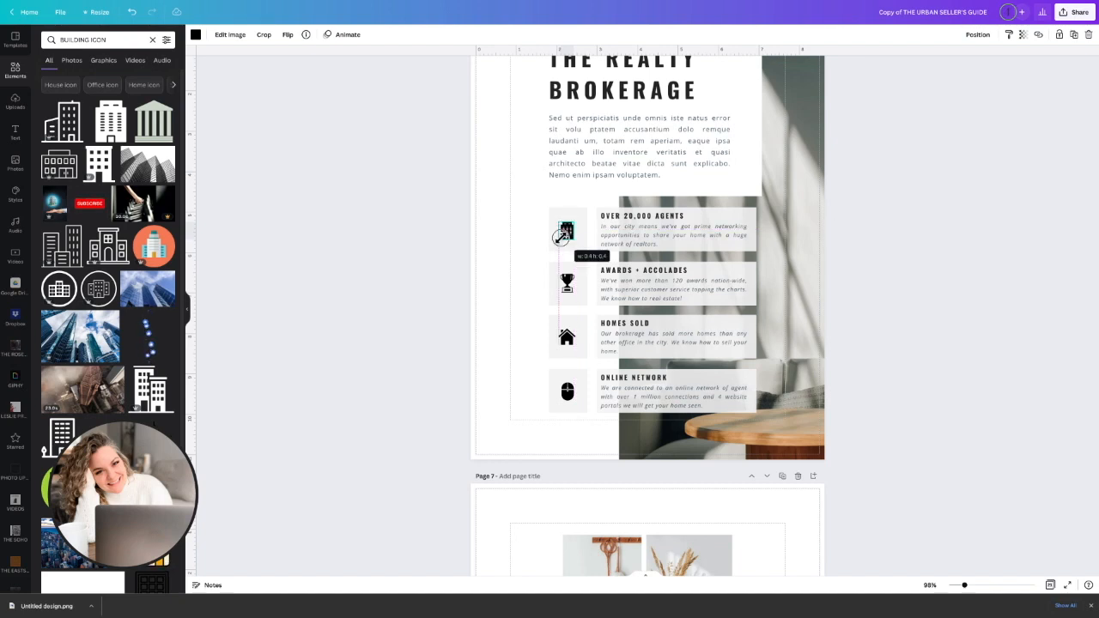
left_click_drag(558, 240, 578, 245)
left_click(432, 251)
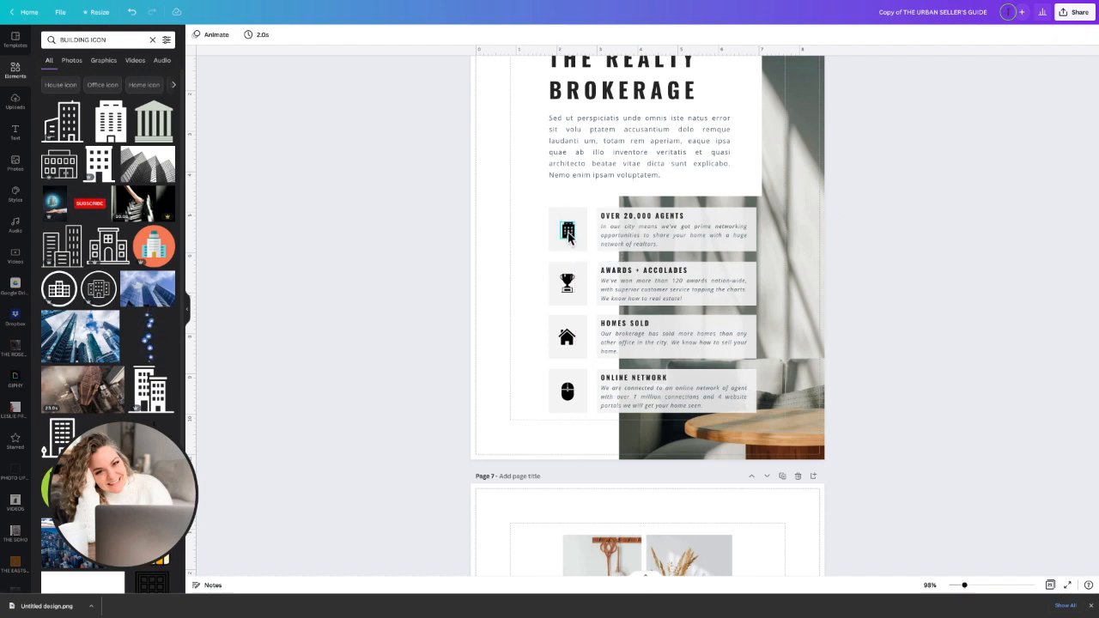
left_click(568, 239)
left_click(422, 243)
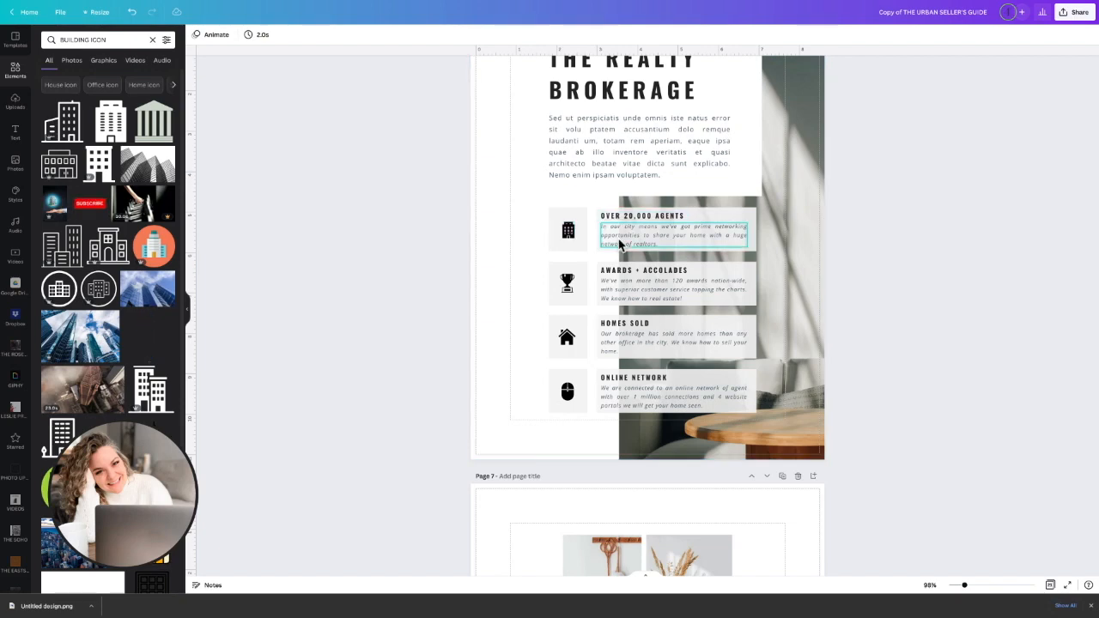
Look over page 8's EVENT TIMELINE layout, checking the timeline graphic, the photos and the WEEK labels
scroll(620, 244, "down", 10)
left_click(572, 216)
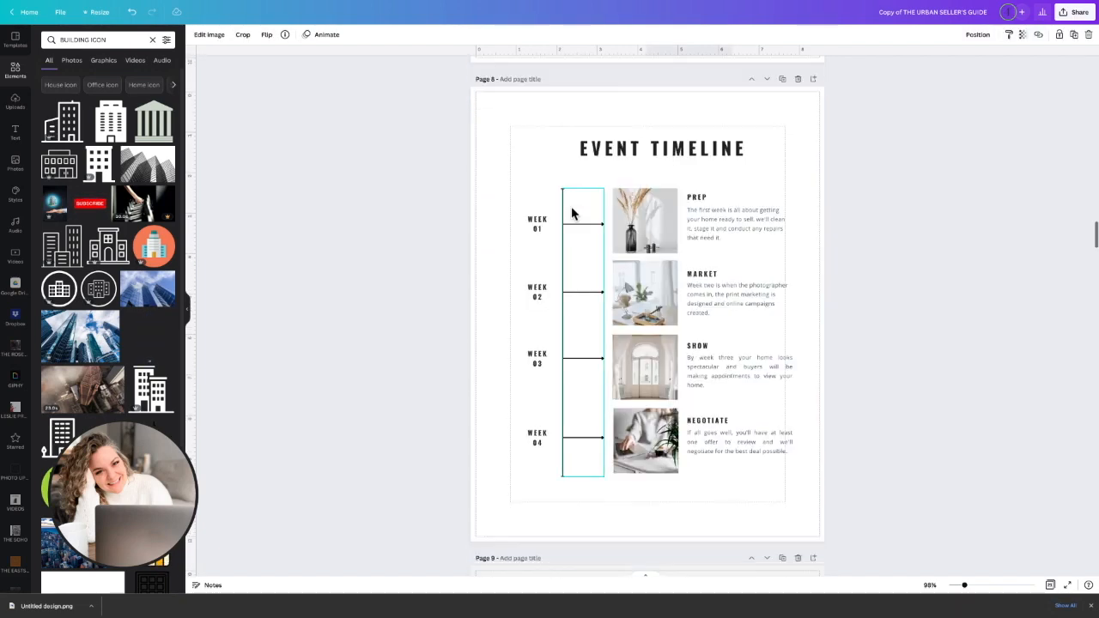
scroll(578, 240, "down", 1)
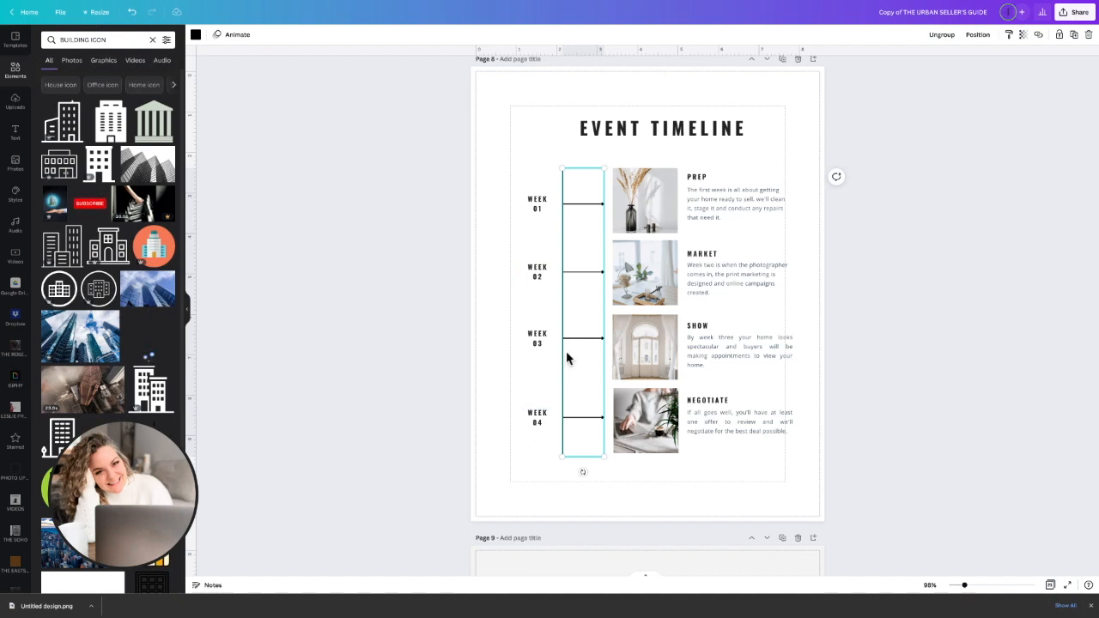
left_click(631, 216)
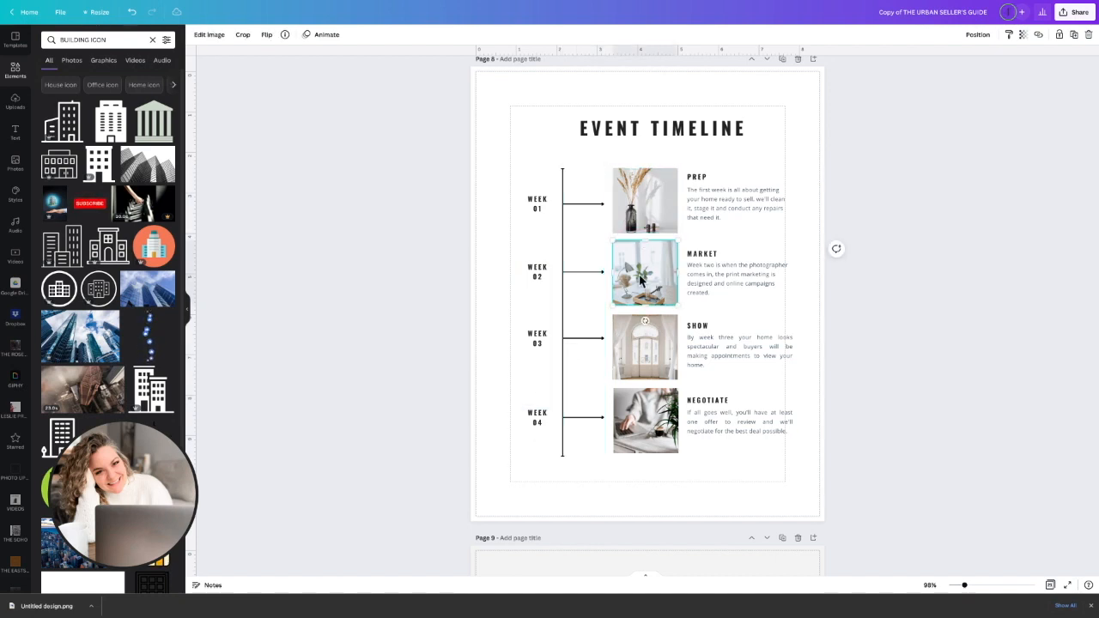
left_click(650, 419)
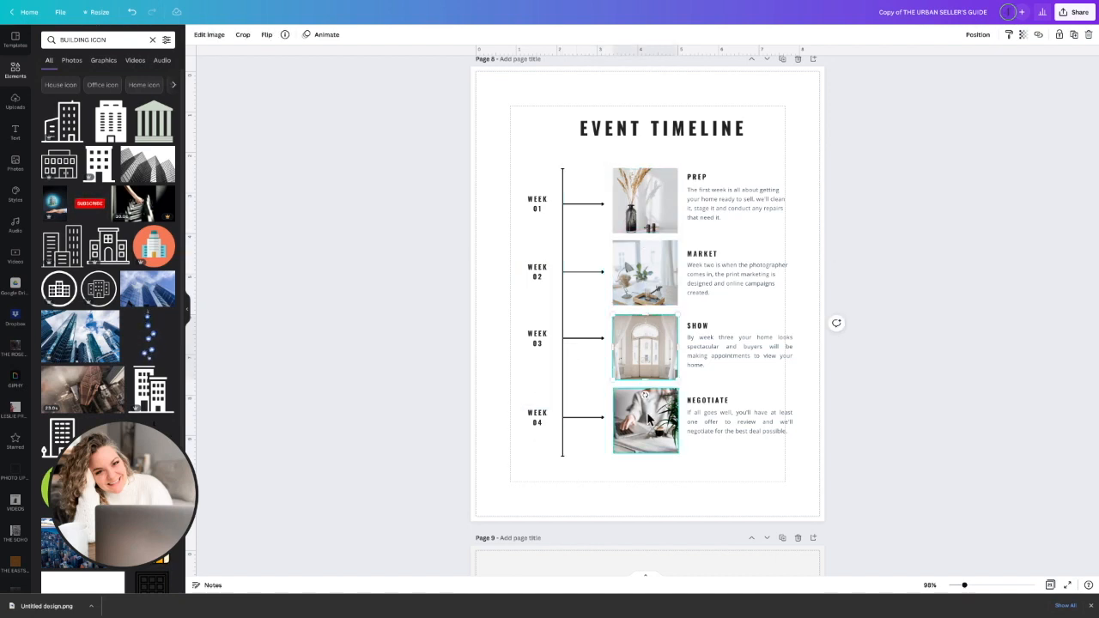
left_click(536, 209)
Crop the PREP photo to a shorter height and narrow the PREP paragraph to fit inside the margin
left_click(646, 223)
left_click_drag(645, 233, 688, 192)
left_click(698, 196)
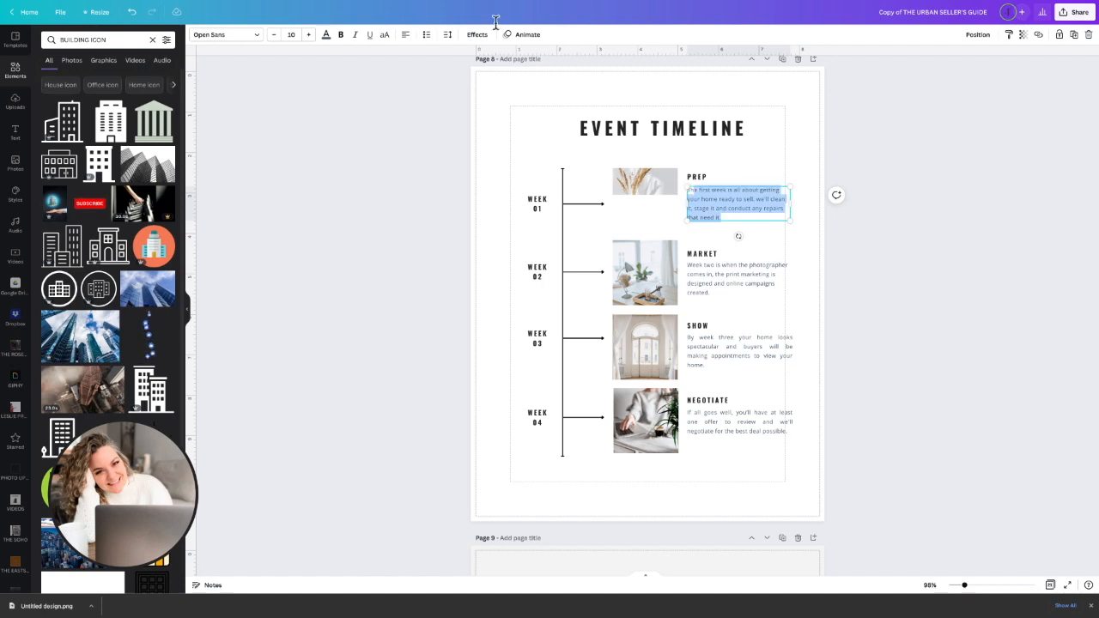
left_click(447, 34)
left_click(414, 103)
left_click(734, 219)
left_click_drag(791, 205, 684, 189)
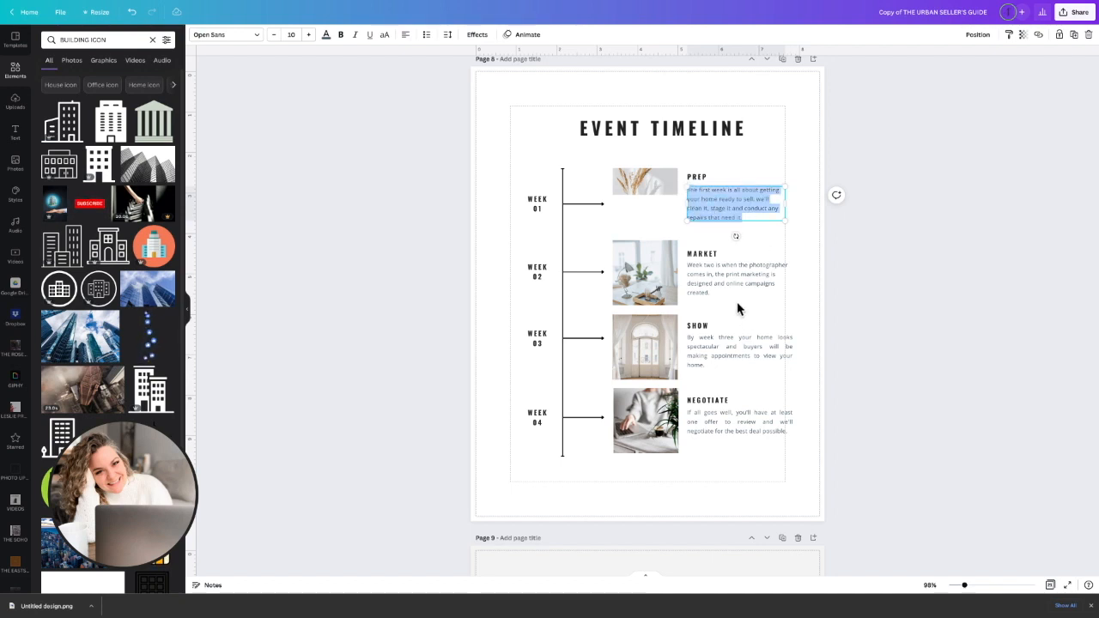
left_click_drag(757, 217, 681, 193)
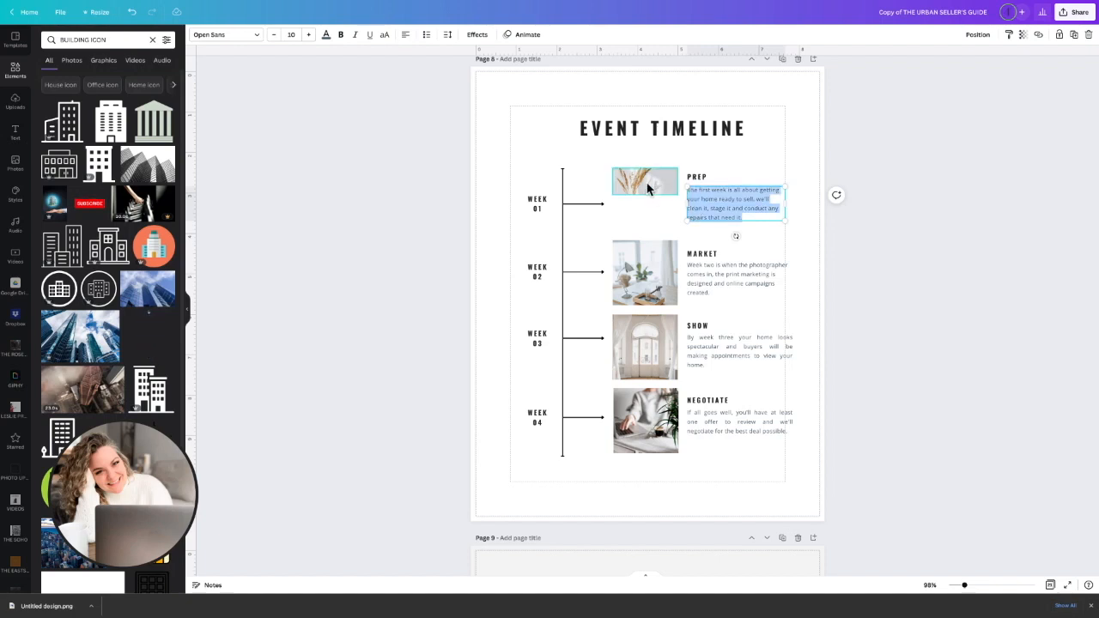
Delete the PREP photo and move the PREP heading and paragraph into its place, widening the paragraph to about 4 in
left_click(647, 188)
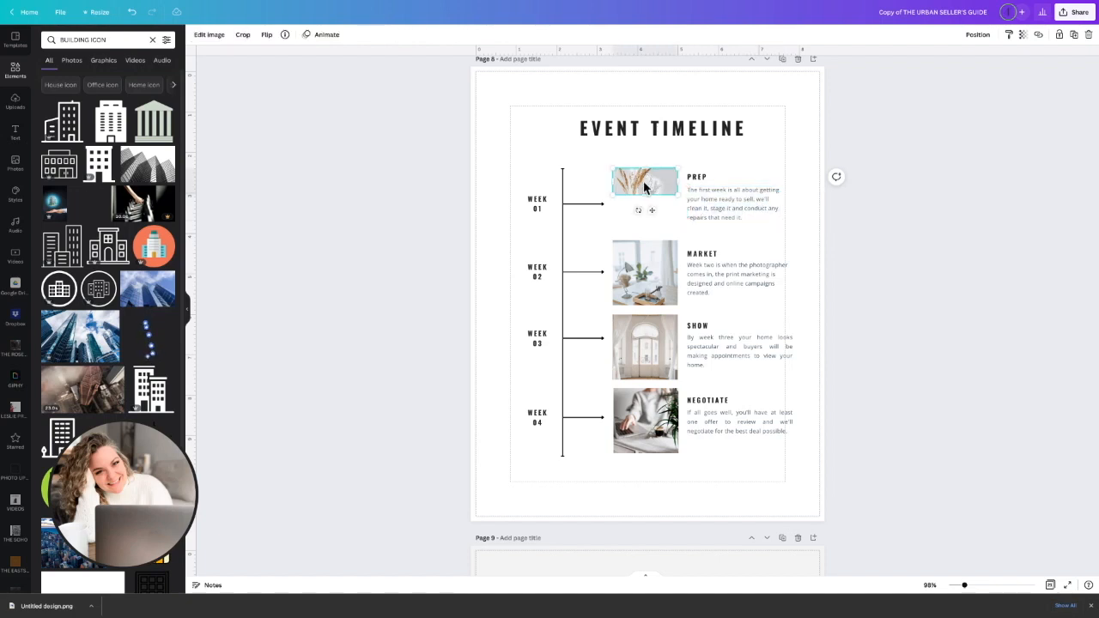
key("Delete")
left_click(698, 176)
left_click_drag(695, 211, 624, 210)
left_click(755, 206)
left_click(694, 208)
left_click_drag(712, 203, 776, 196)
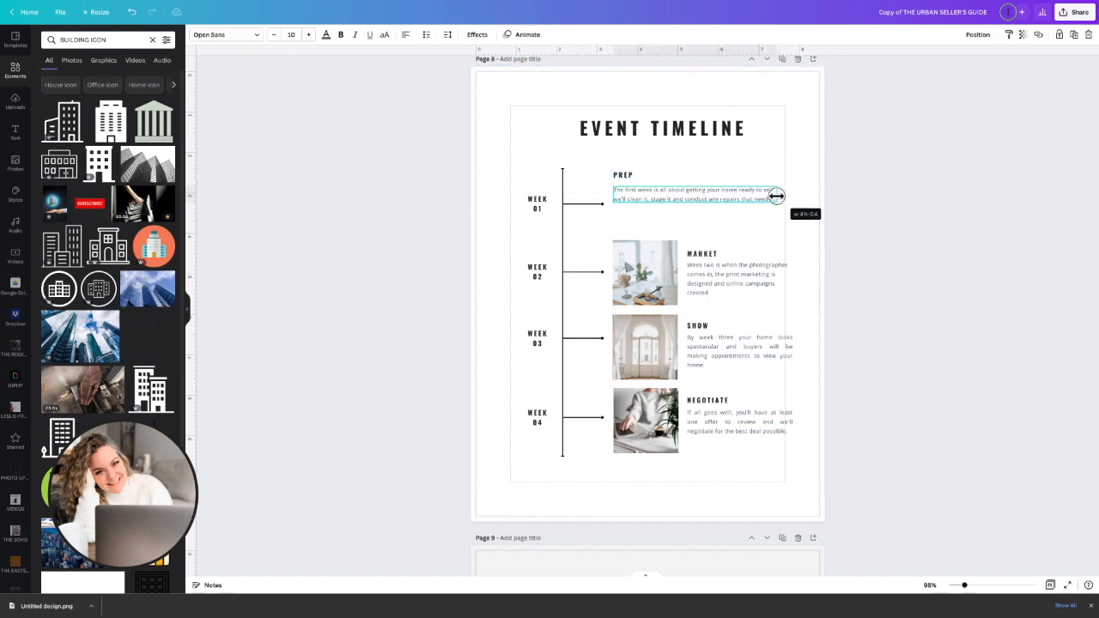
Nudge the timeline graphic closer to the WEEK labels and lower the PREP heading and paragraph slightly
left_click(642, 206)
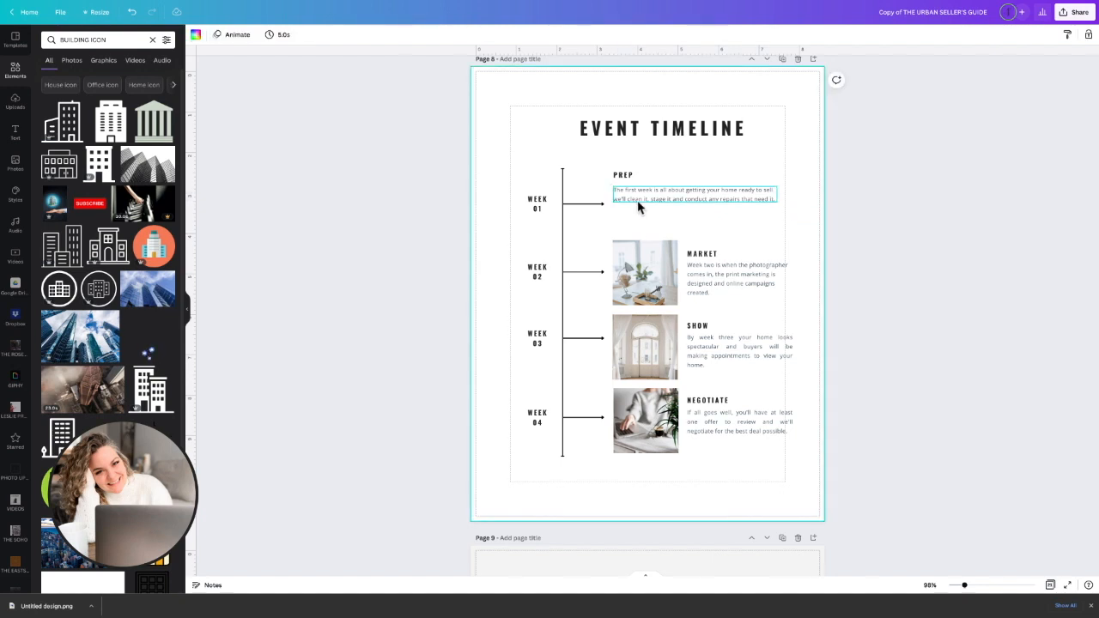
left_click(567, 208)
mouse_move(567, 208)
left_mouse_down()
mouse_move(556, 185)
mouse_move(568, 196)
left_mouse_up()
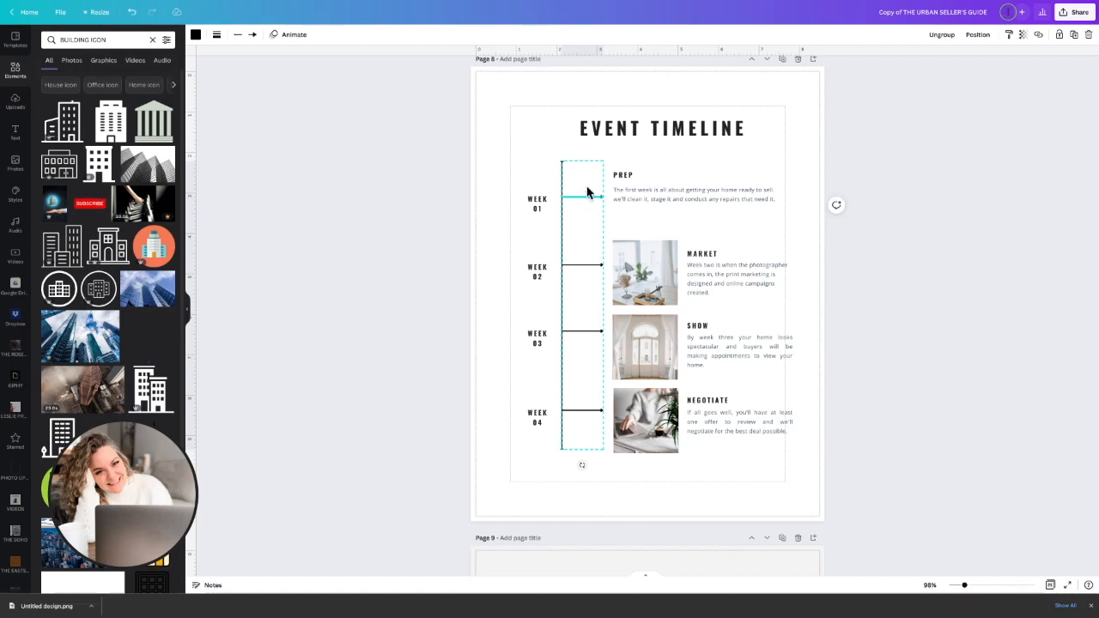
scroll(614, 246, "down", 3)
scroll(615, 246, "down", 4)
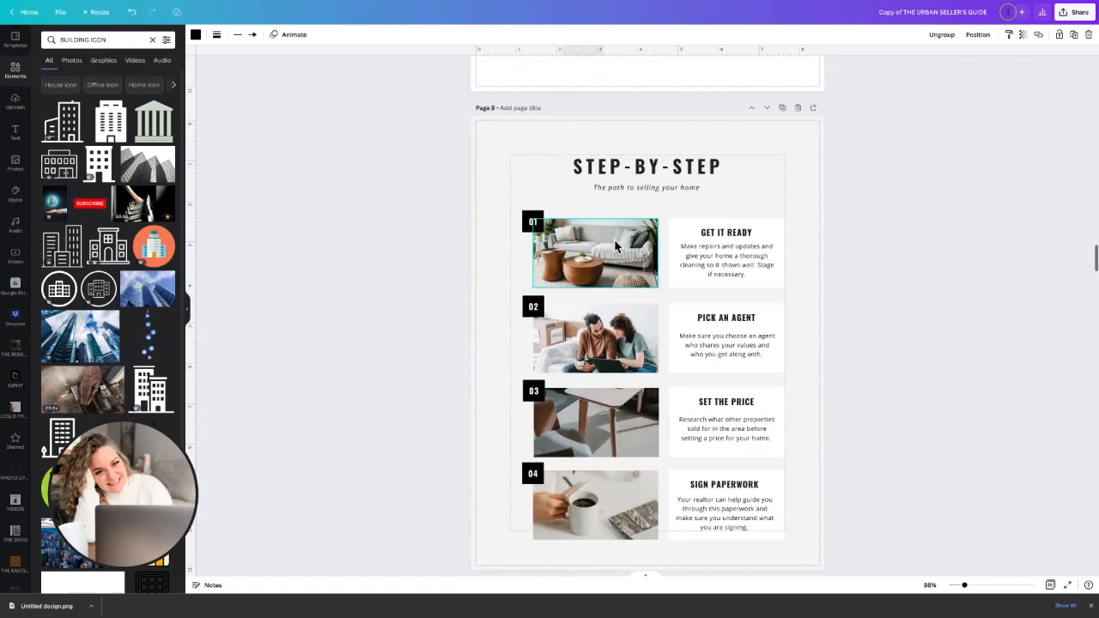
scroll(615, 247, "up", 5)
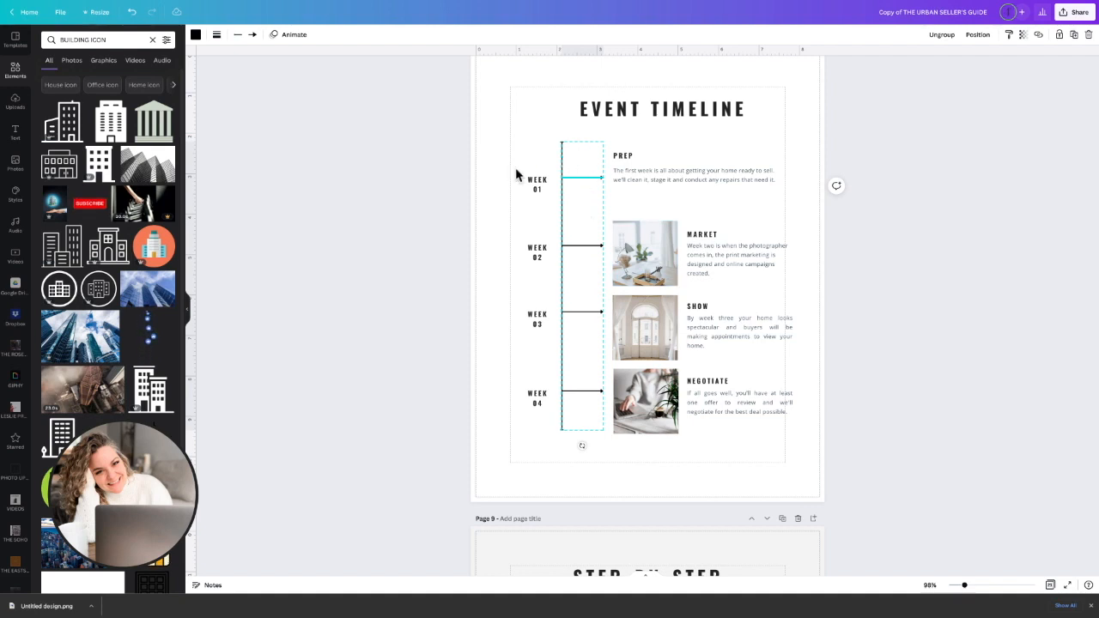
left_click_drag(582, 178, 582, 183)
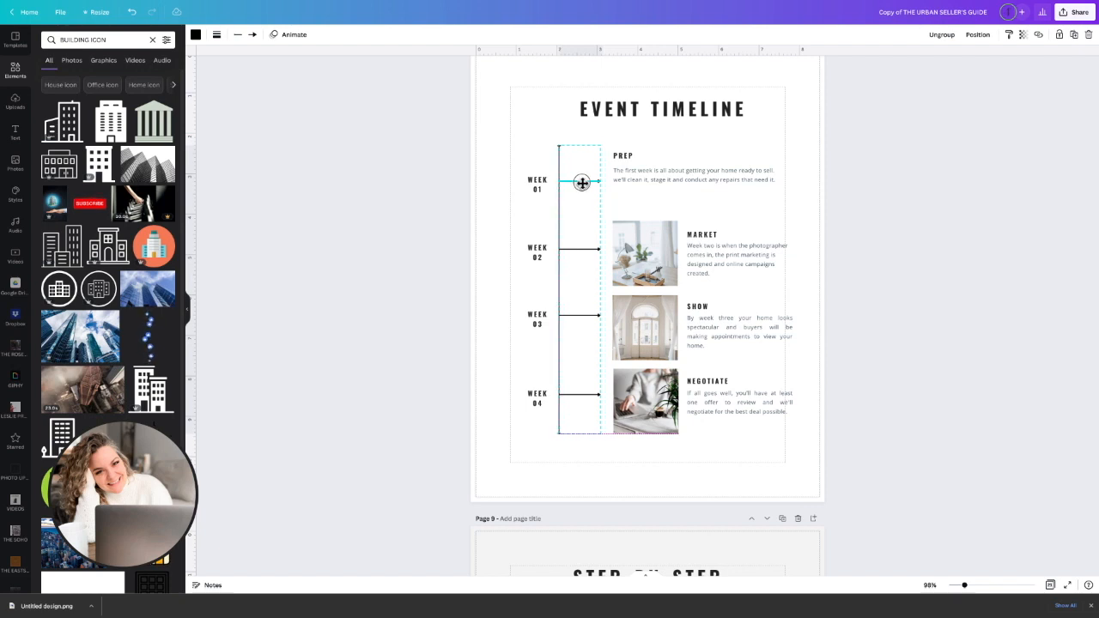
mouse_move(631, 178)
left_mouse_down()
mouse_move(632, 187)
mouse_move(617, 167)
left_mouse_up()
Ungroup the timeline graphic and raise the WEEK 01 arrow and label level with the PREP heading
left_click(559, 162)
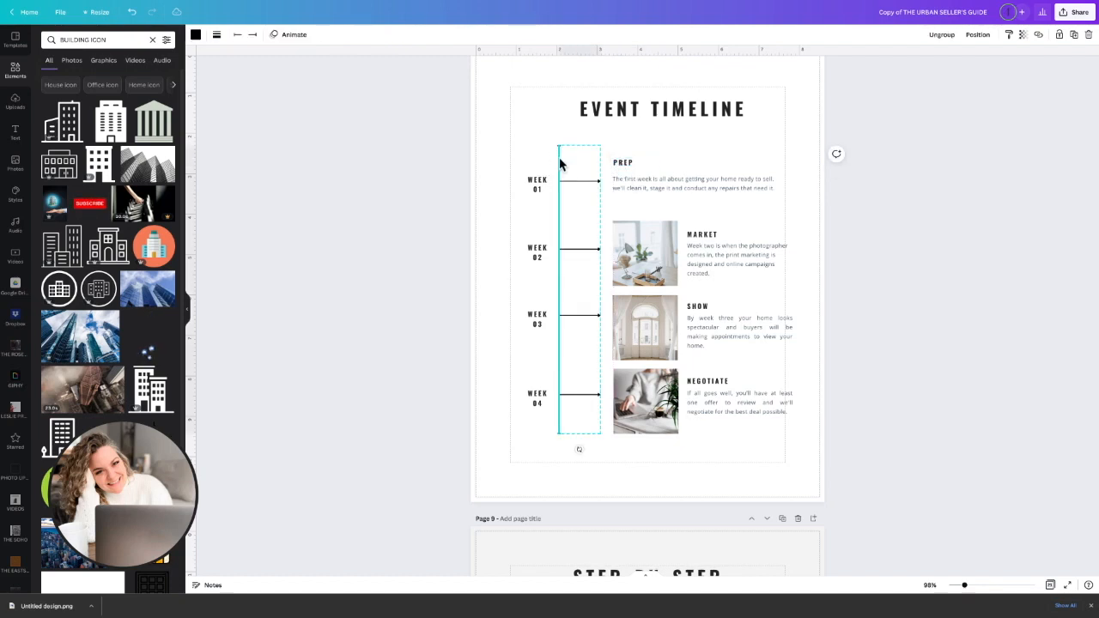
right_click(588, 206)
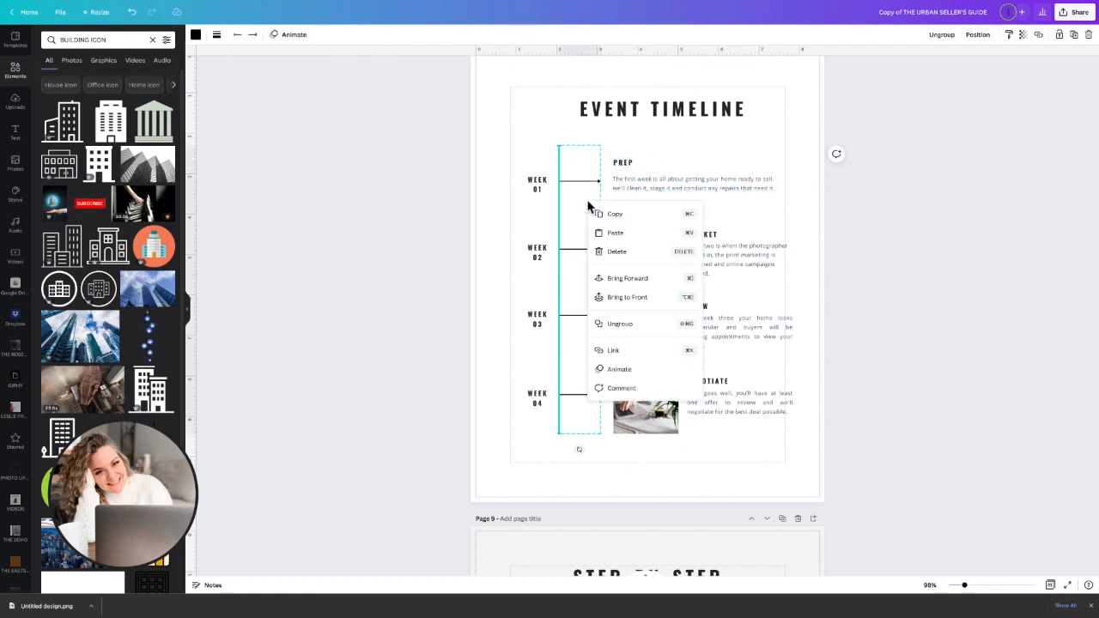
left_click(615, 327)
left_click(505, 246)
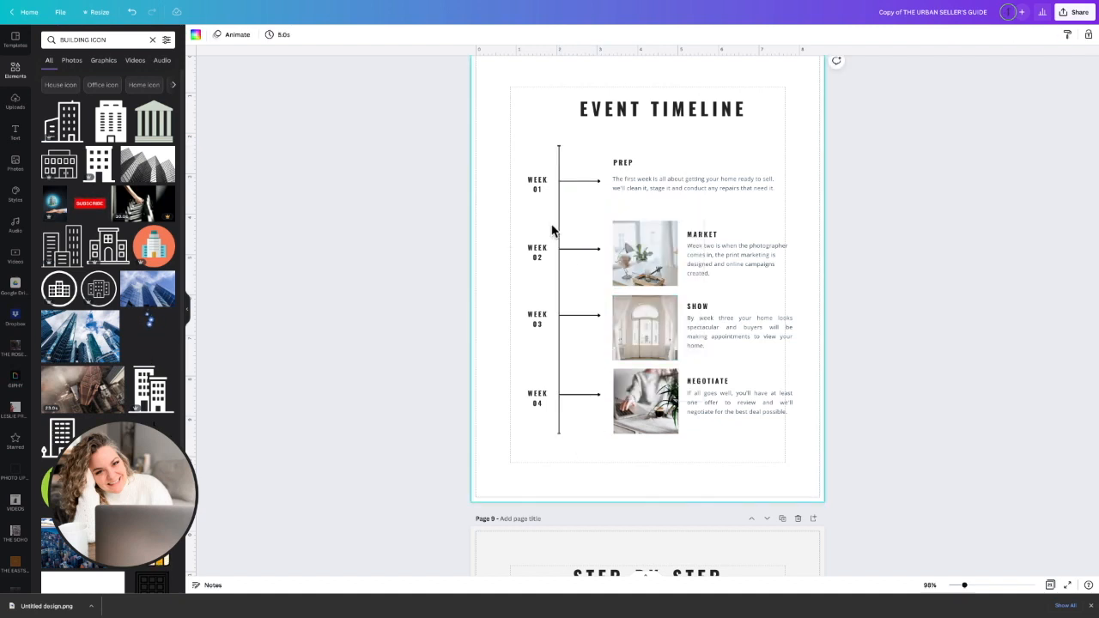
left_click_drag(574, 182, 538, 162)
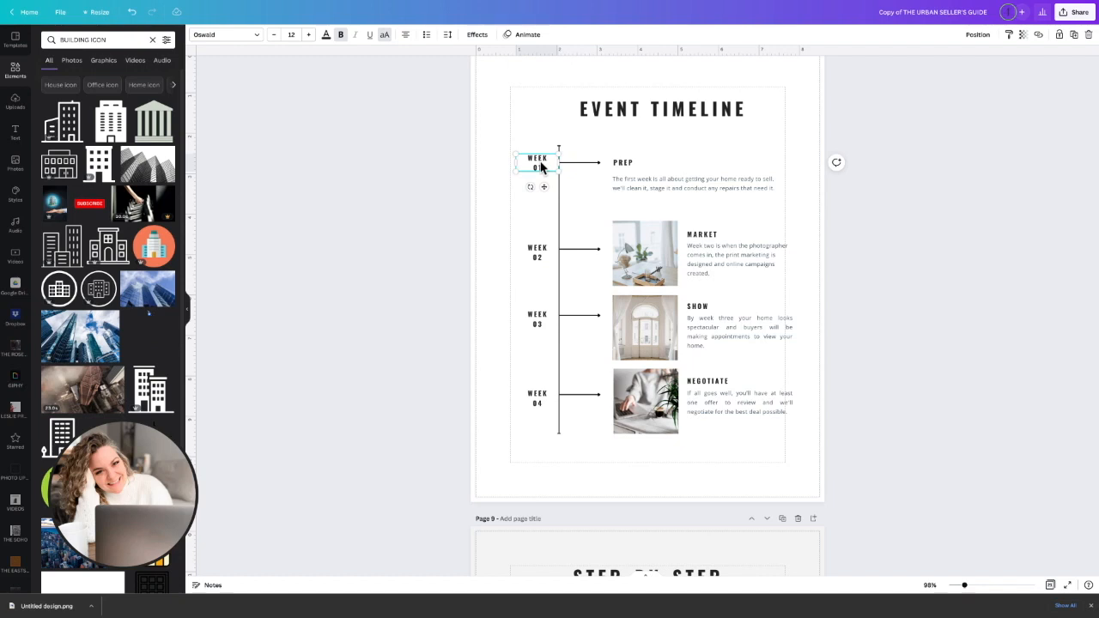
Move the WEEK 02 label up beneath WEEK 01 and place a copy of the WEEK 03 label below it
left_click_drag(525, 249, 538, 195)
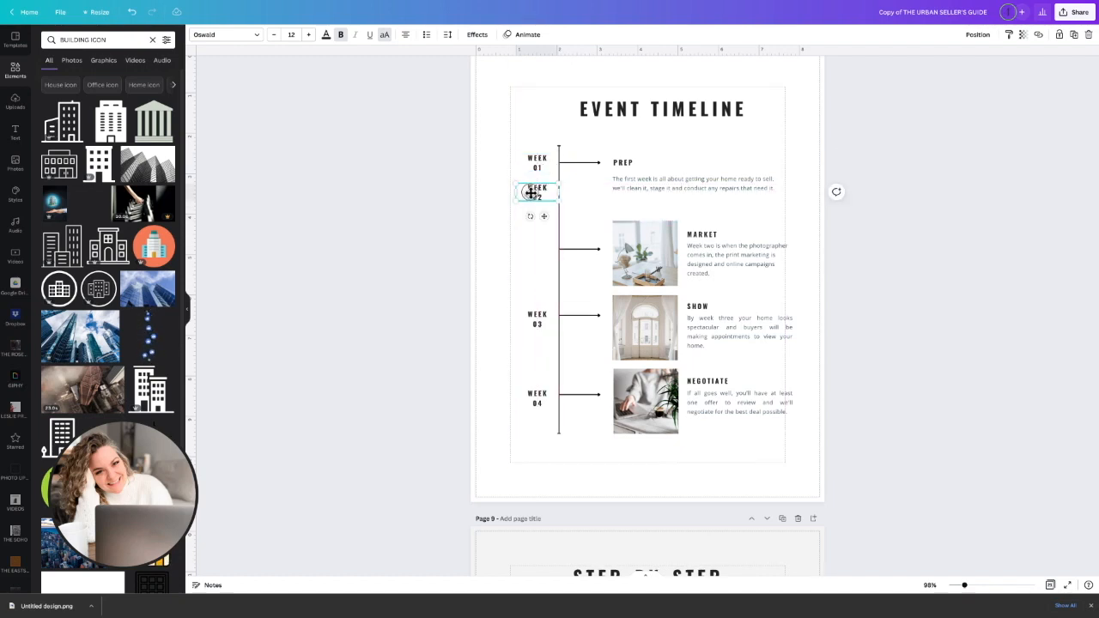
right_click(529, 194)
left_click(556, 206)
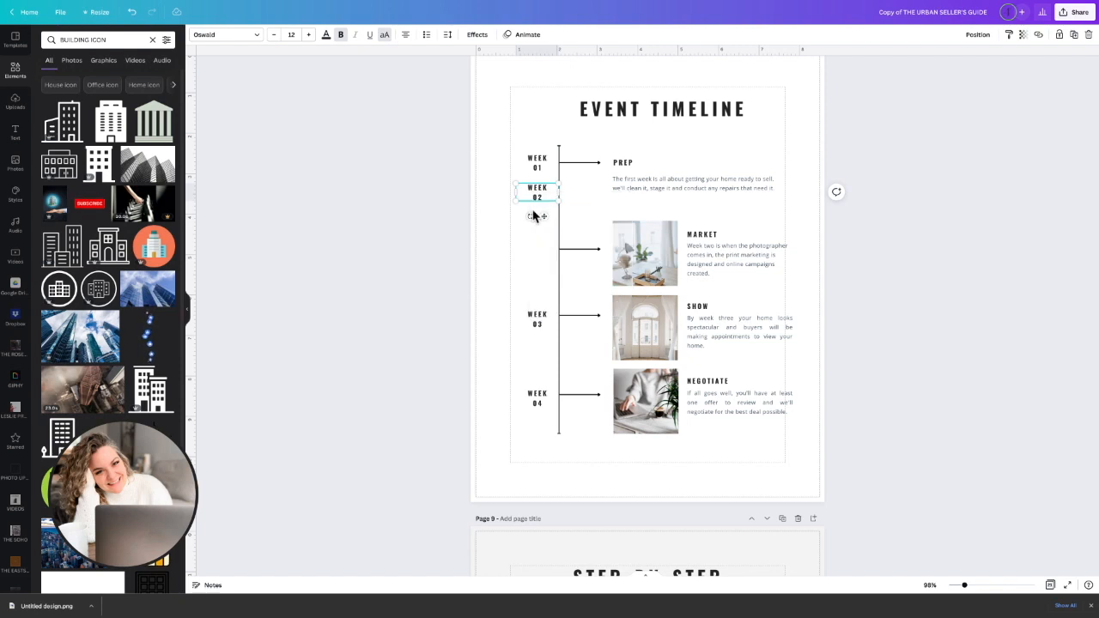
right_click(517, 235)
left_click(534, 261)
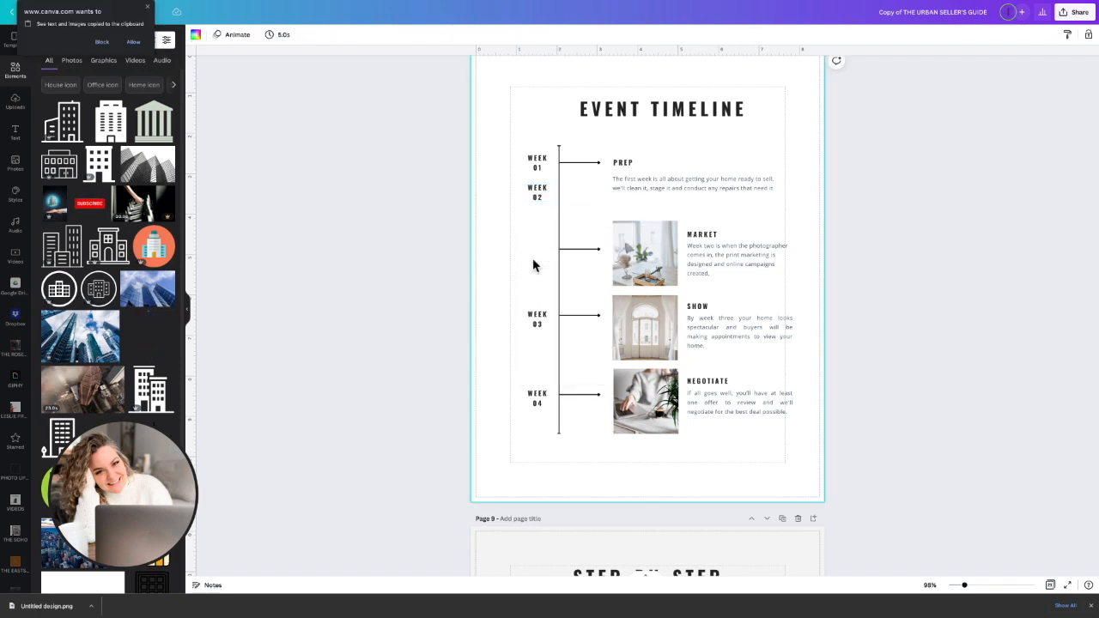
left_click_drag(535, 314, 538, 221)
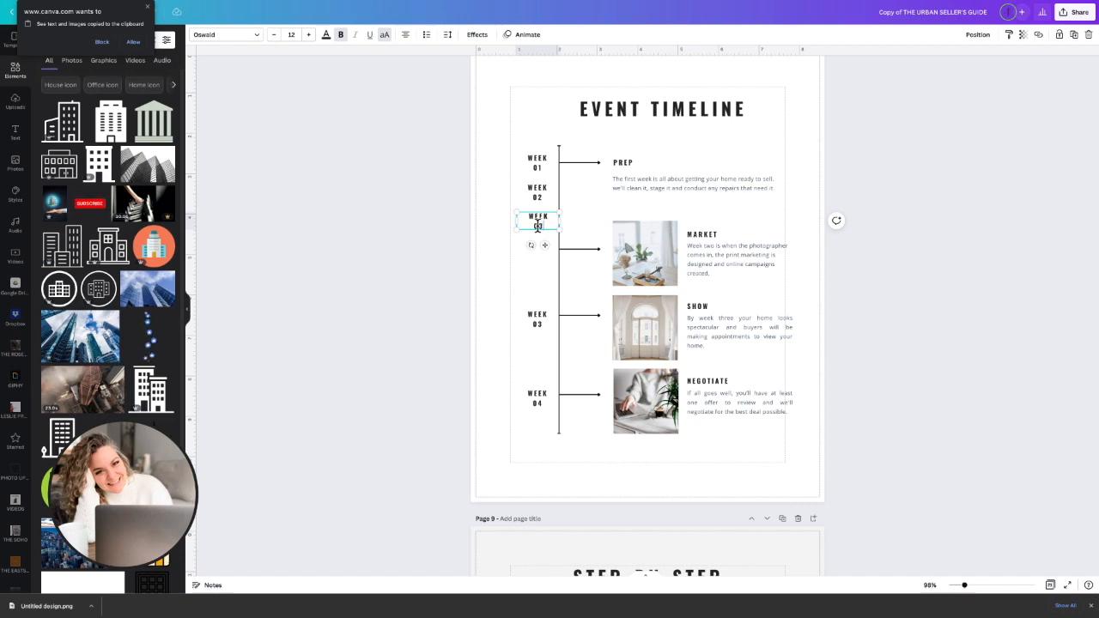
Duplicate the second timeline arrow, place one arrow beside the WEEK 02 label, and space out the WEEK 02 and WEEK 03 labels
left_click(577, 249)
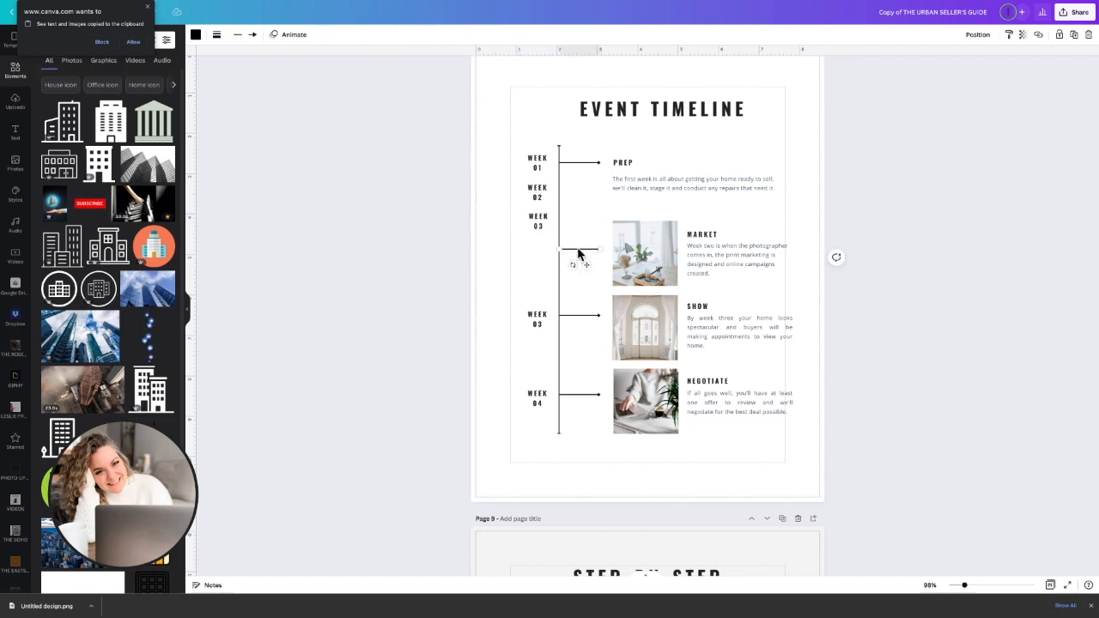
right_click(578, 252)
left_click(591, 261)
key("ctrl+v")
left_click_drag(581, 272, 589, 239)
left_click_drag(538, 195, 580, 207)
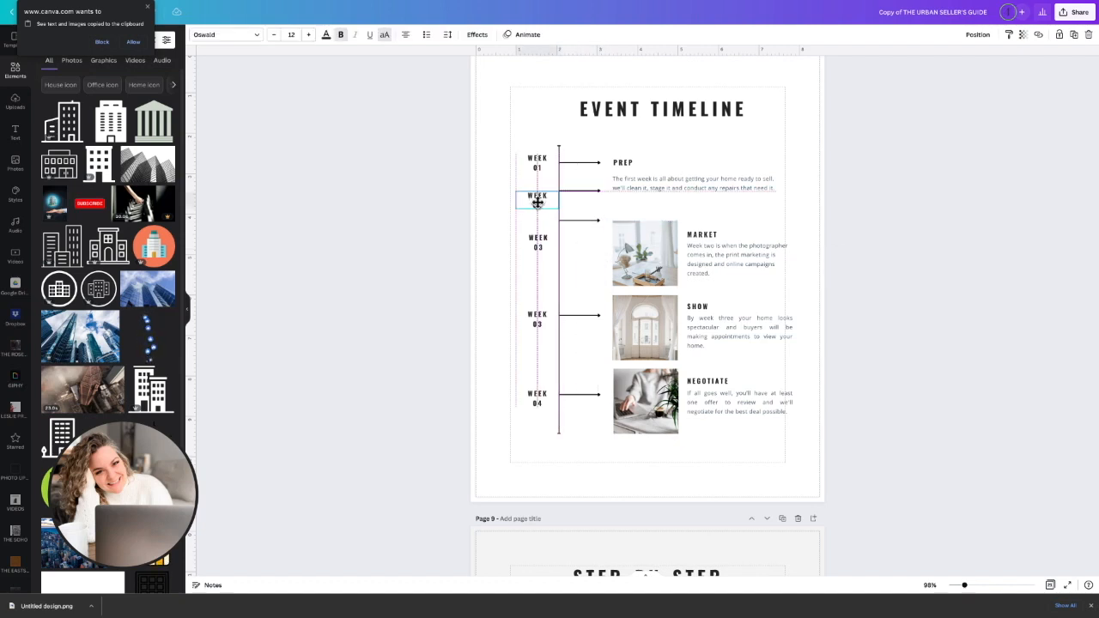
left_click(577, 191)
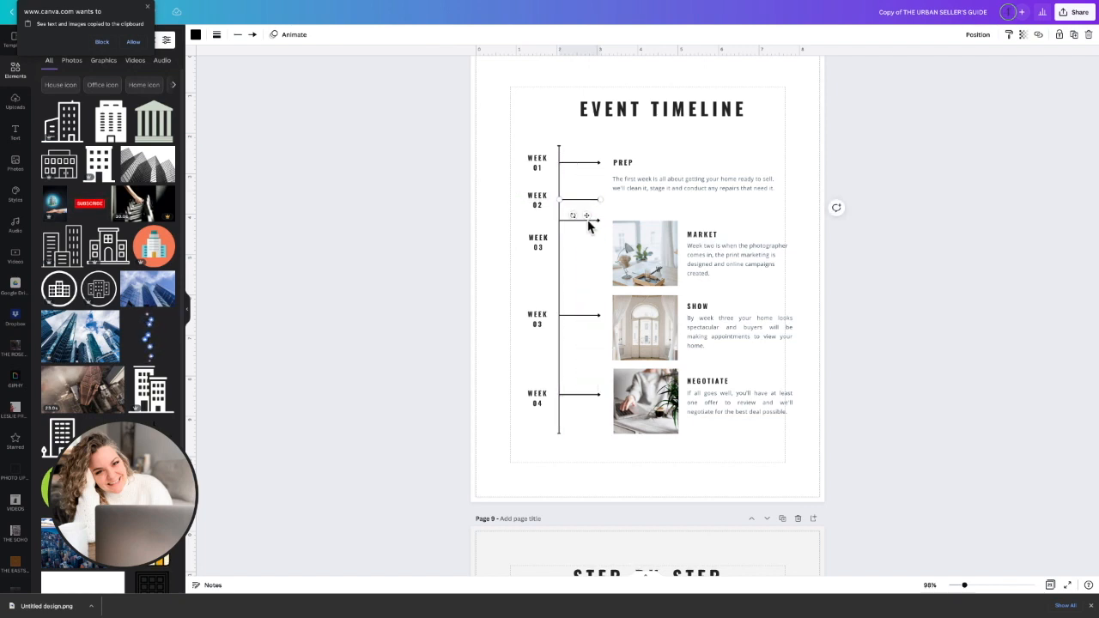
Align the WEEK 02 label with the MARKET heading's arrow and set the next arrow beside the upper WEEK 03 label
left_click(582, 230)
left_click(583, 221)
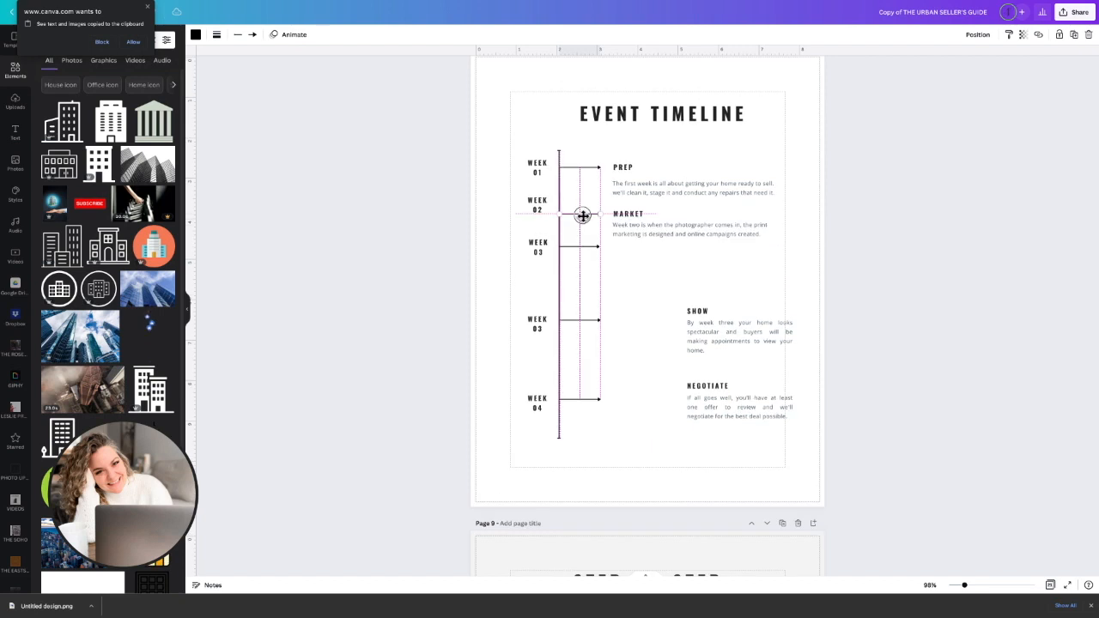
left_click(538, 208)
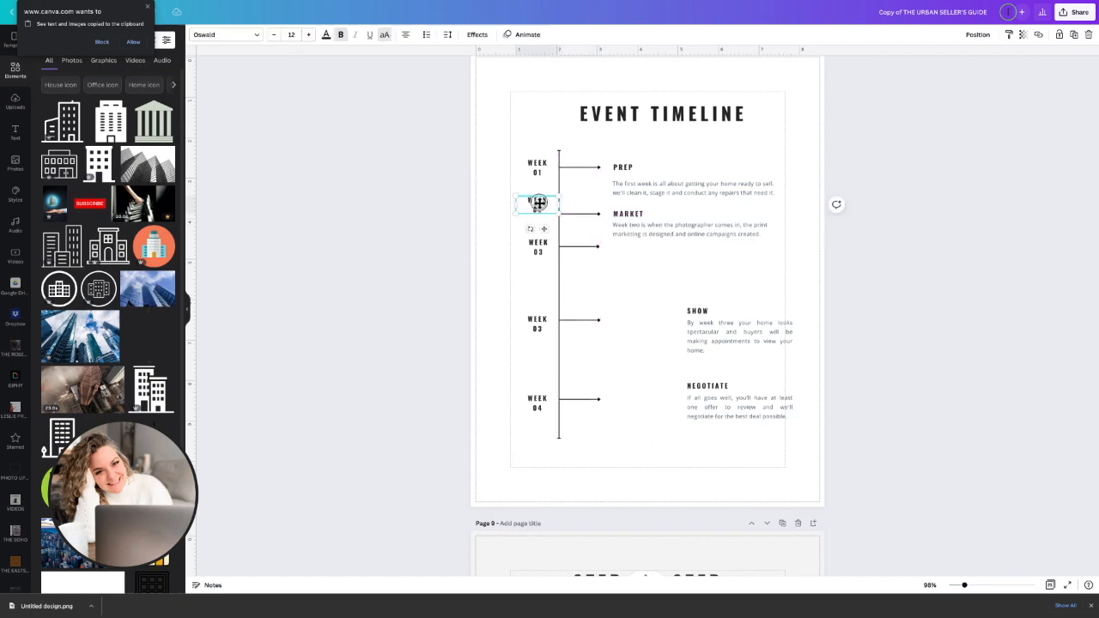
left_click(578, 166)
left_click(559, 162, "shift")
left_click(584, 221, "shift")
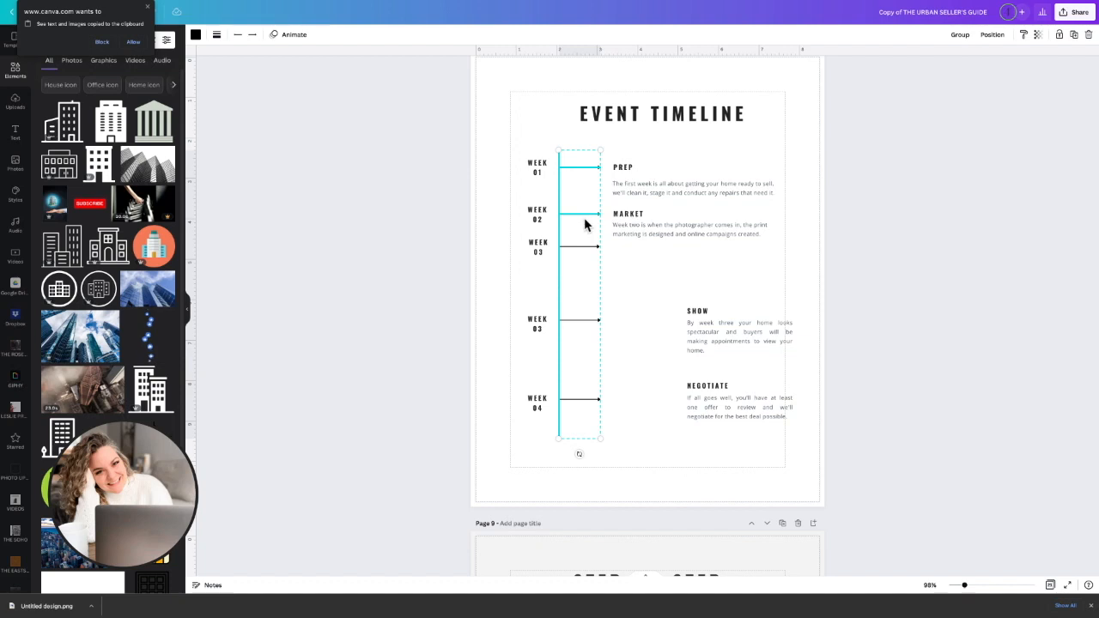
right_click(584, 220)
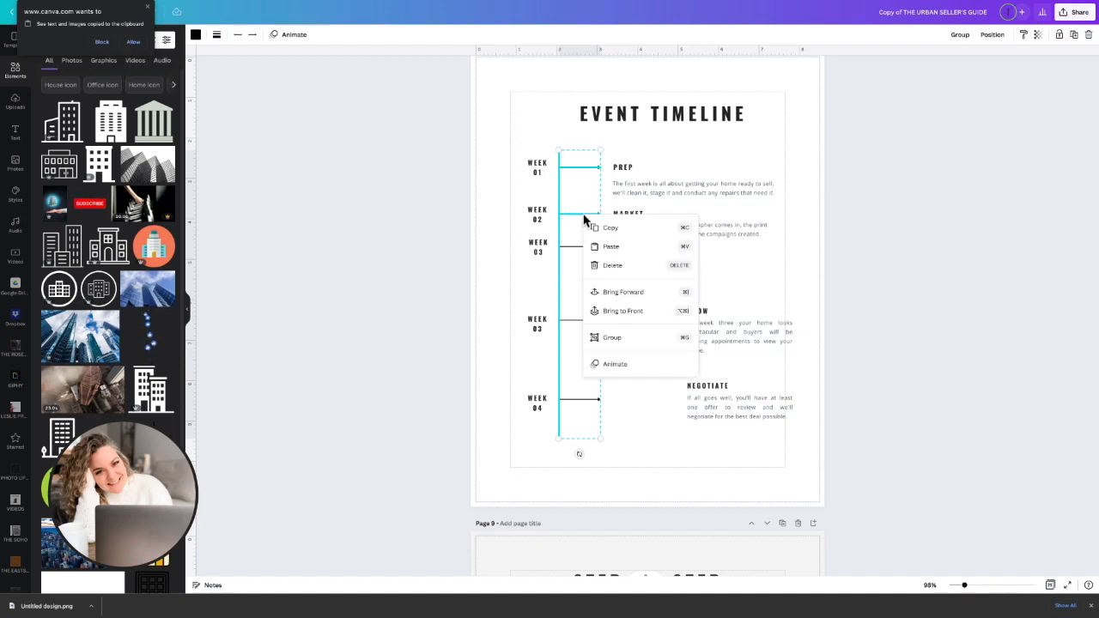
left_click(477, 192)
left_click(477, 191)
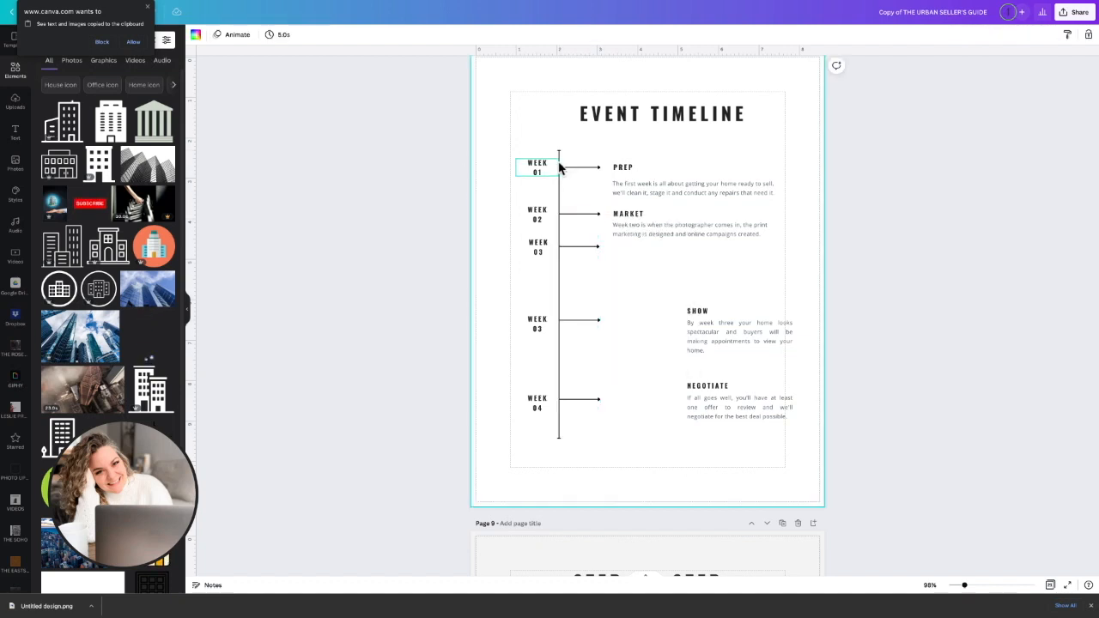
left_click(559, 168)
left_click(559, 155)
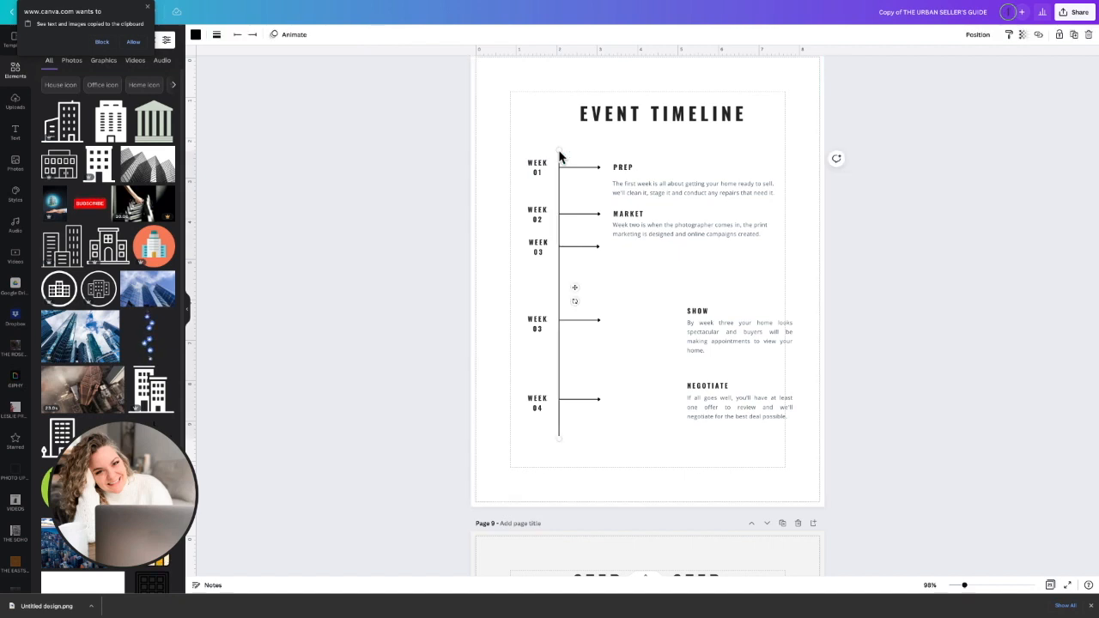
left_click(581, 167, "shift")
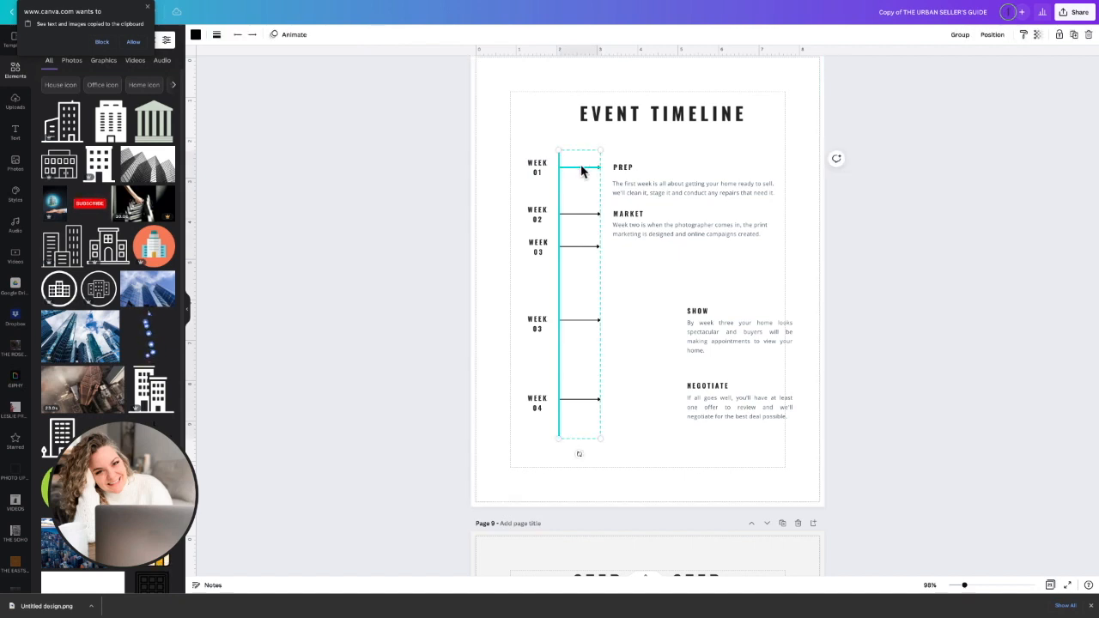
left_click(589, 215, "shift")
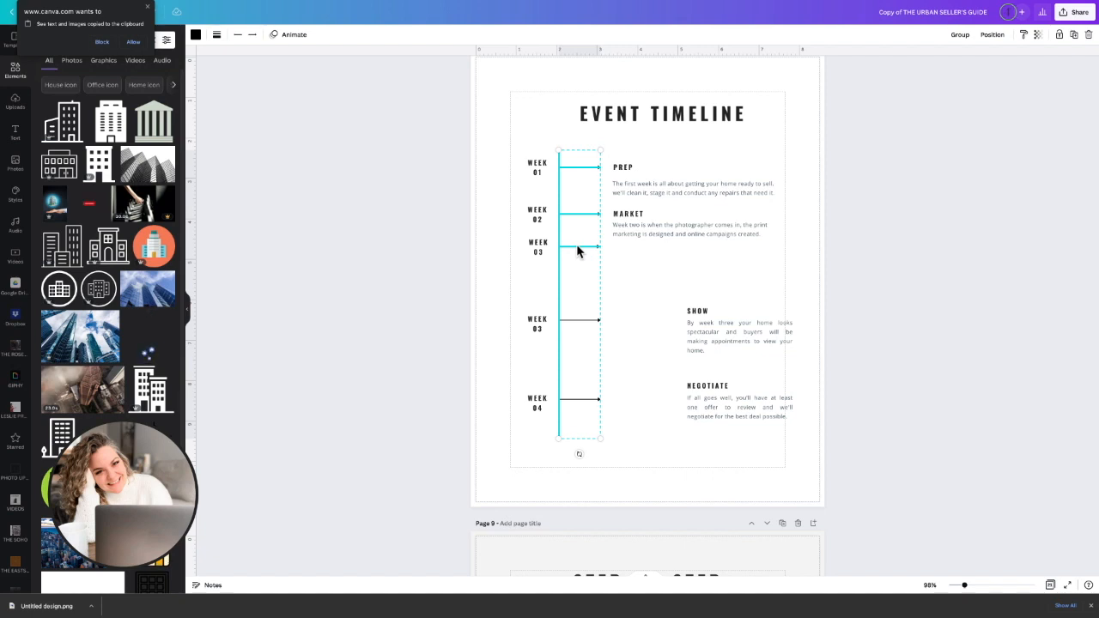
right_click(576, 208)
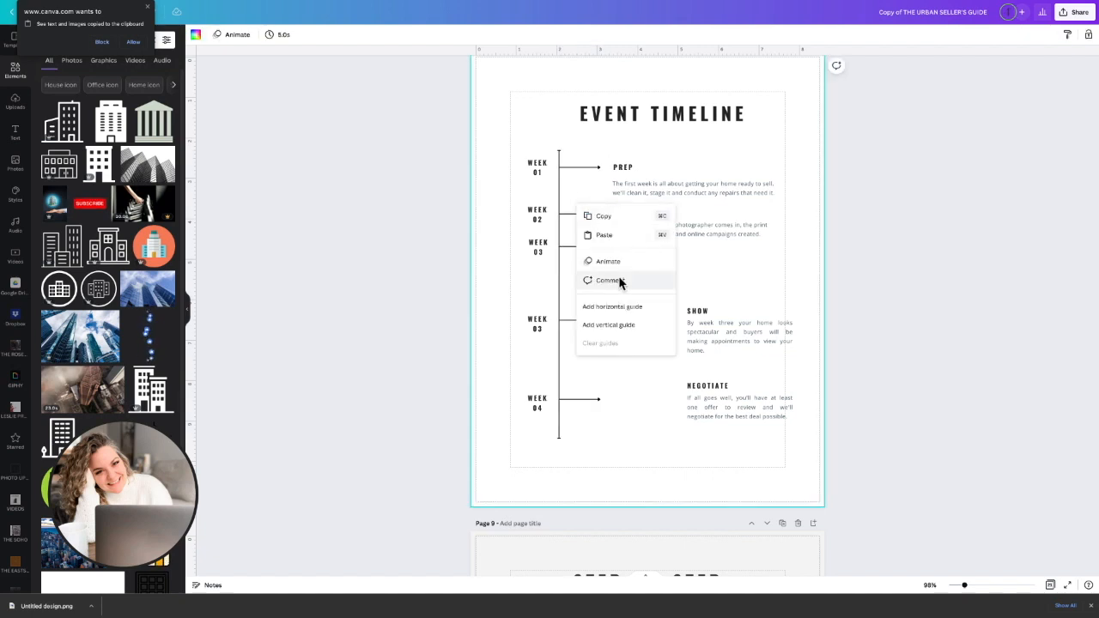
Group the vertical timeline line together with its horizontal arrows
left_click(559, 174)
left_click(572, 201)
left_click(563, 182)
left_click(576, 168, "shift")
left_click(578, 214, "shift")
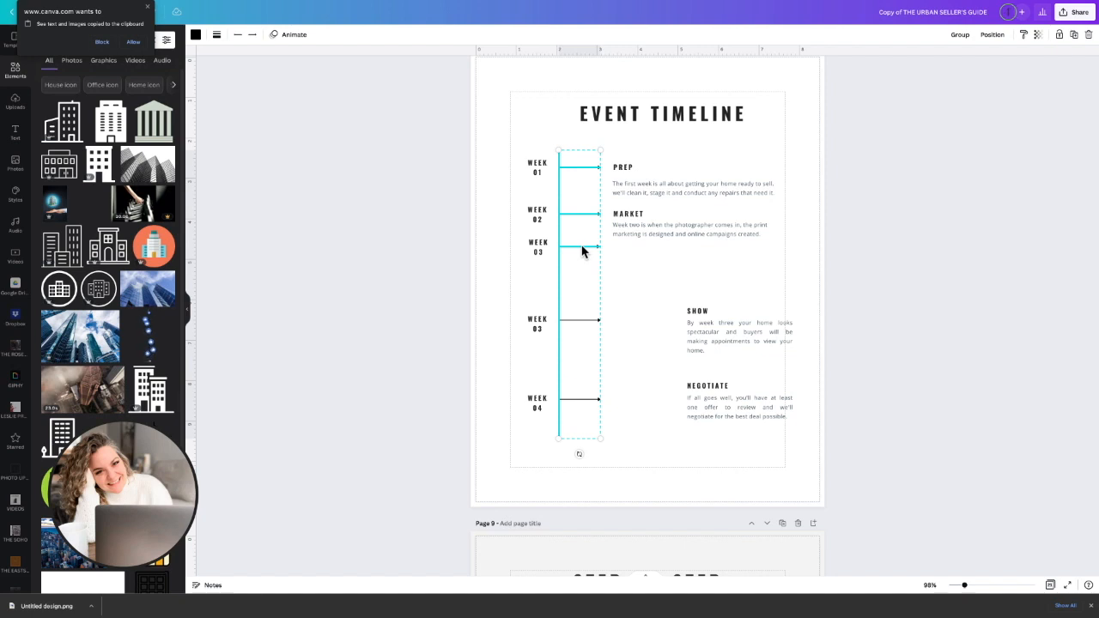
key("ctrl+g")
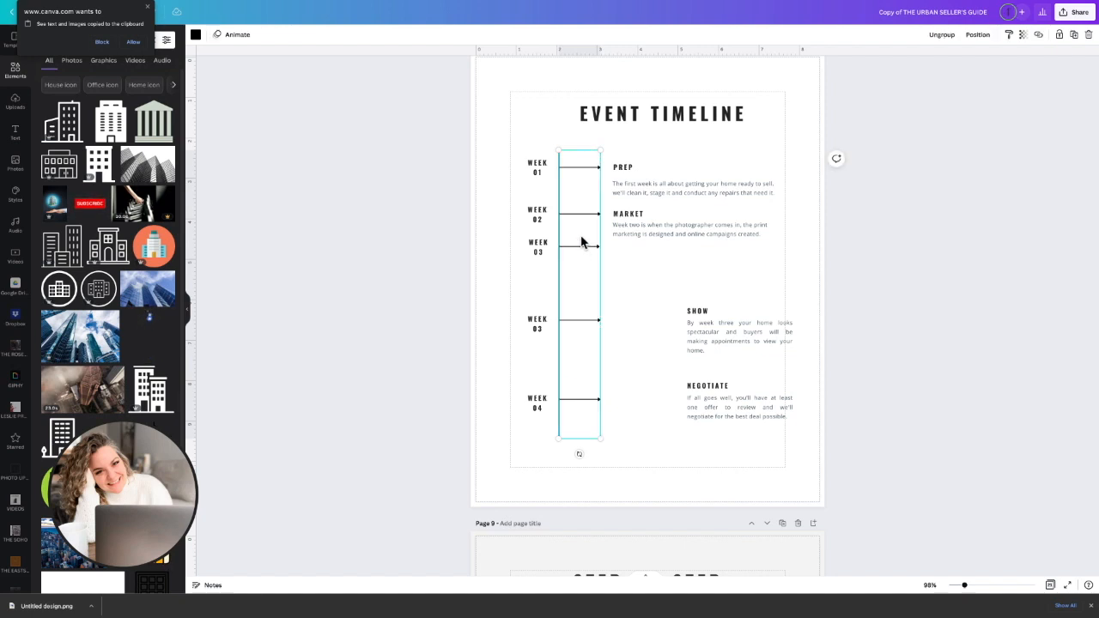
Move the SHOW and NEGOTIATE text groups up and inward on the EVENT TIMELINE page, stacked beneath the MARKET text
right_click(580, 242)
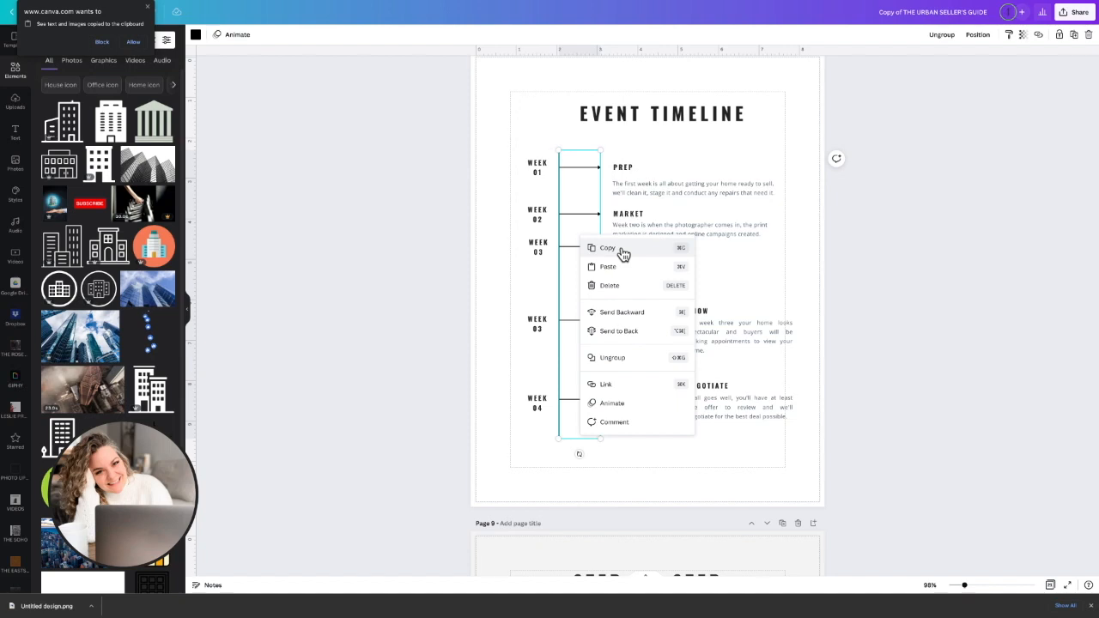
left_click(724, 298)
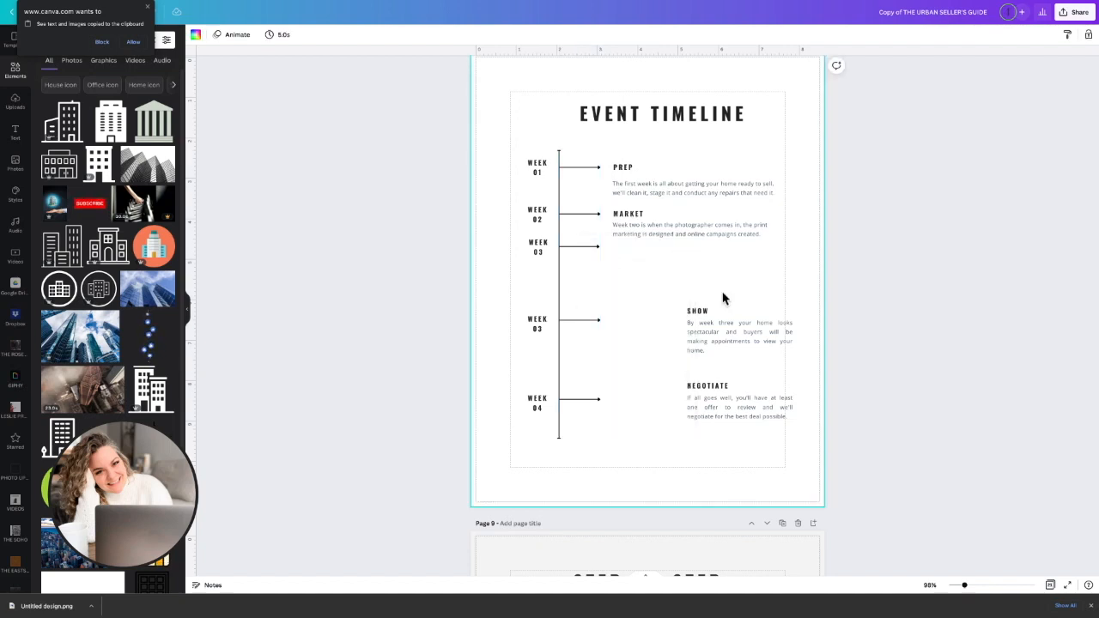
scroll(527, 187, "down", 1)
scroll(621, 235, "down", 2)
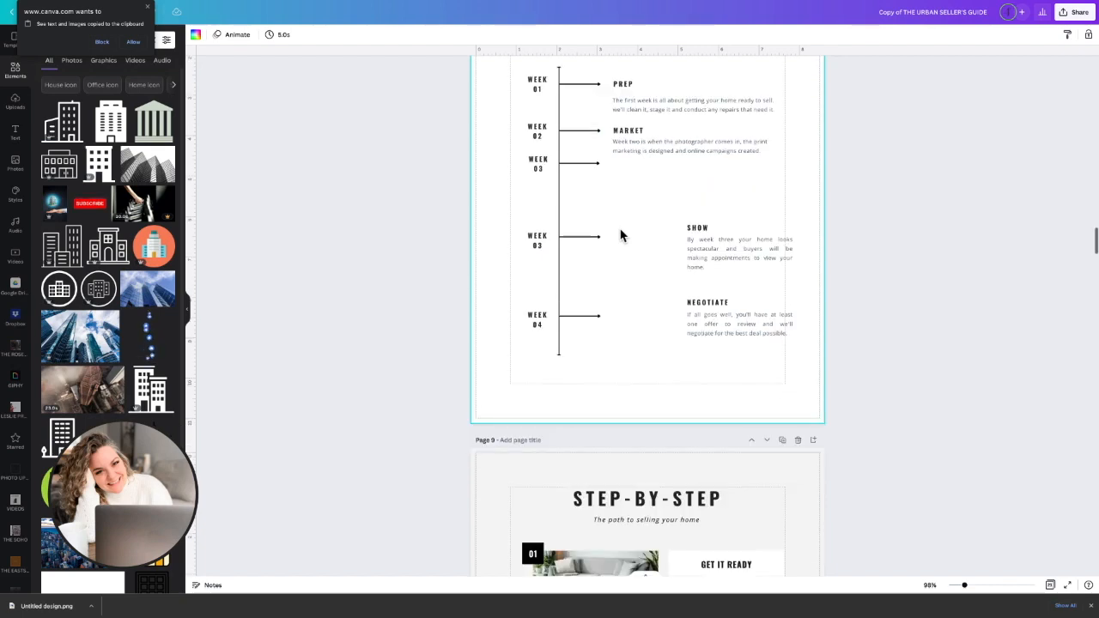
scroll(622, 235, "down", 3)
scroll(621, 233, "up", 3)
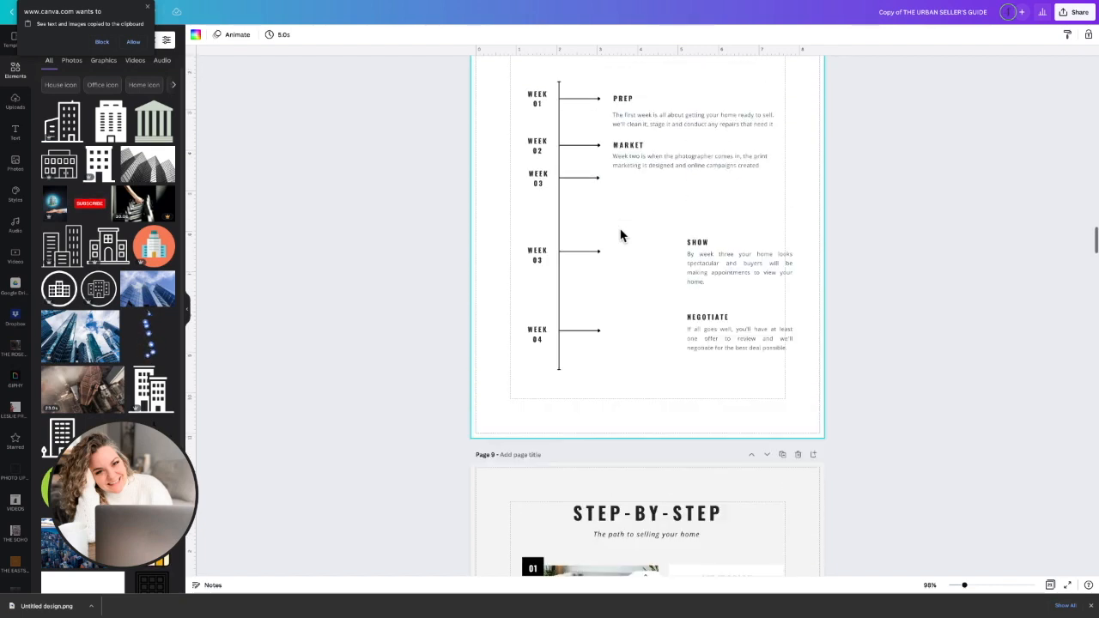
left_click(683, 255)
left_click_drag(694, 243, 620, 203)
left_click(704, 339)
left_click_drag(704, 341, 625, 264)
Examine the STEP-BY-STEP page's photos, numbered labels and text boxes against the page margins
scroll(625, 264, "down", 2)
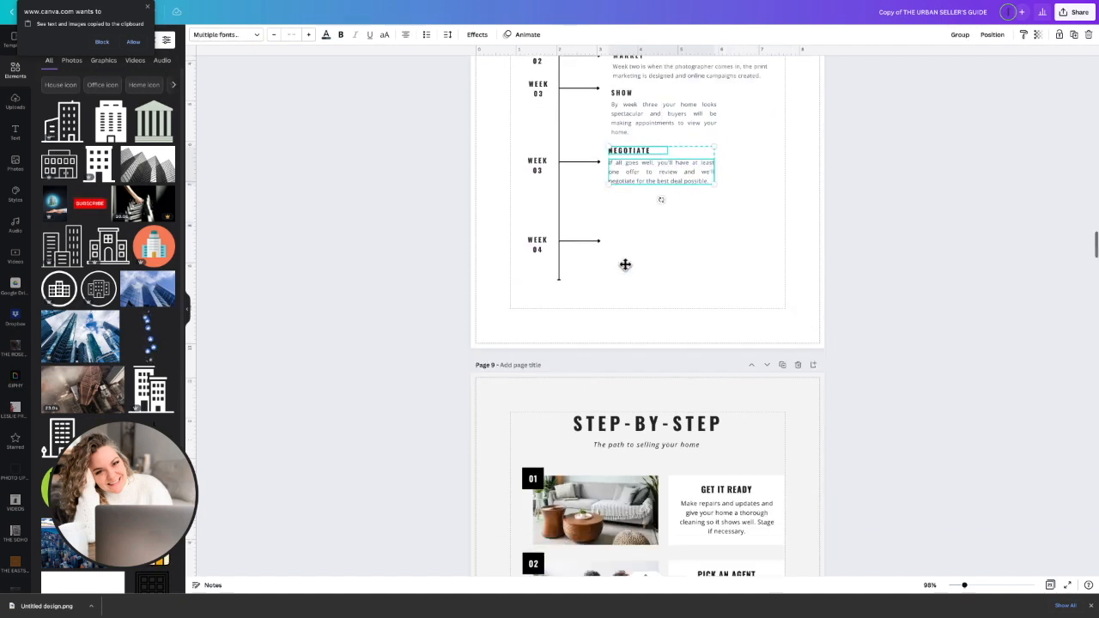
scroll(625, 264, "down", 5)
scroll(626, 264, "up", 1)
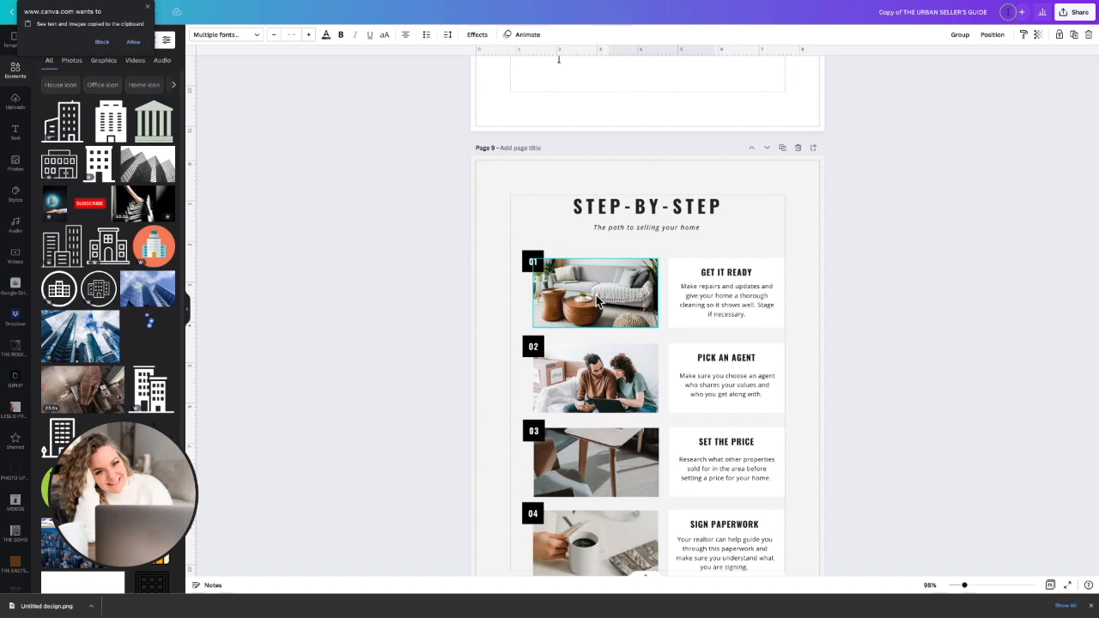
scroll(599, 299, "down", 1)
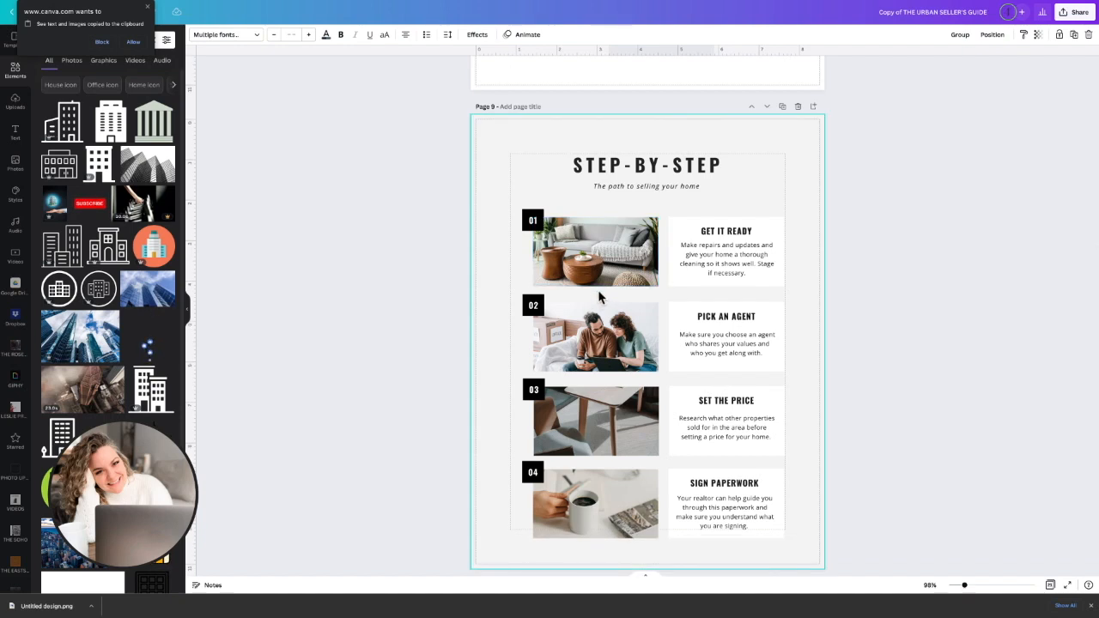
scroll(599, 296, "down", 1)
scroll(601, 297, "down", 1)
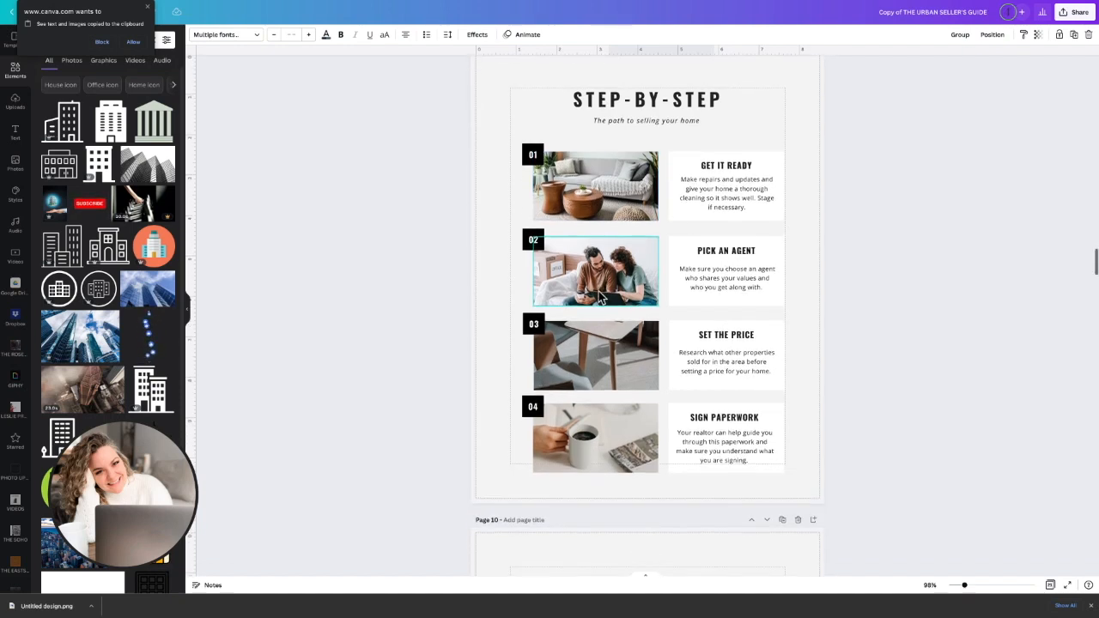
scroll(601, 296, "down", 2)
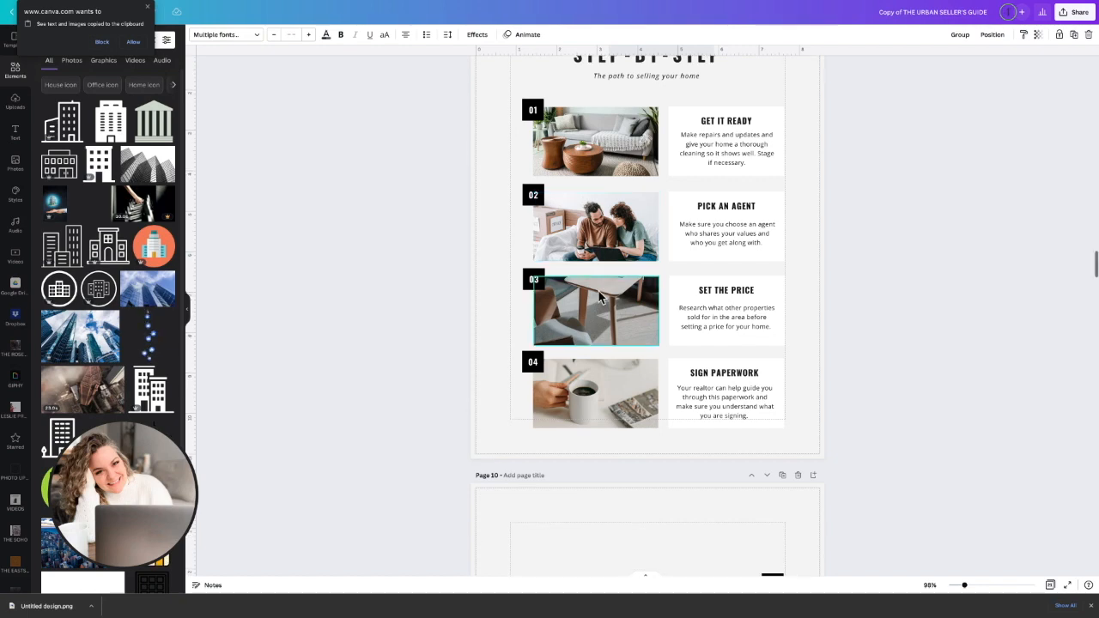
scroll(600, 296, "up", 5)
scroll(599, 295, "up", 3)
scroll(595, 275, "down", 5)
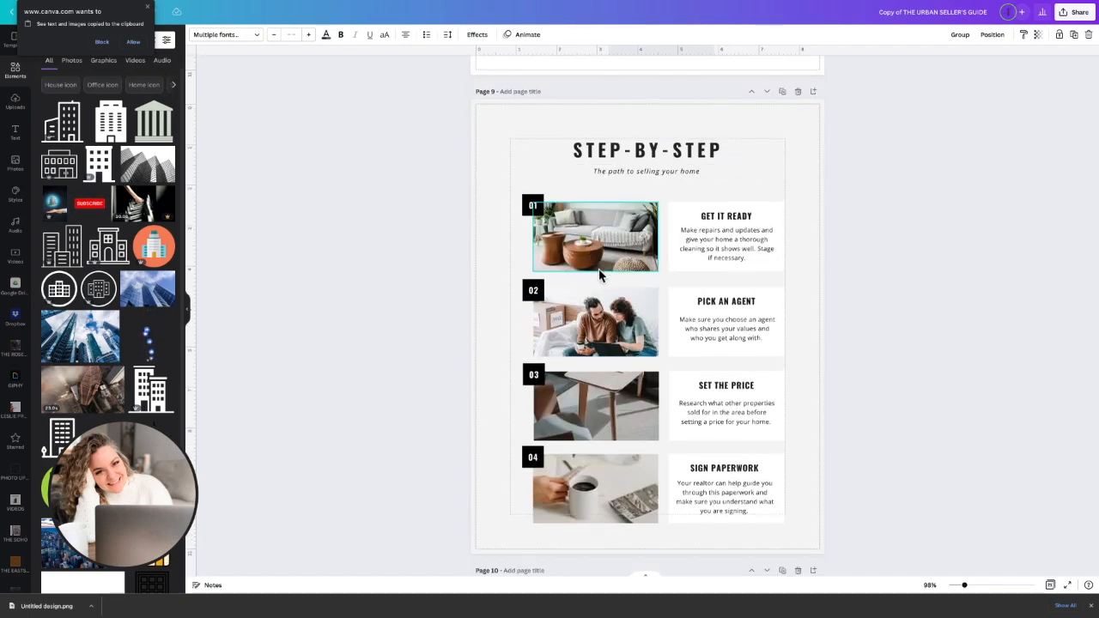
Try cropping the step 01 living-room photo to a shorter height from its lower edge, and undo the crop
left_click(598, 271)
left_click_drag(596, 272, 597, 241)
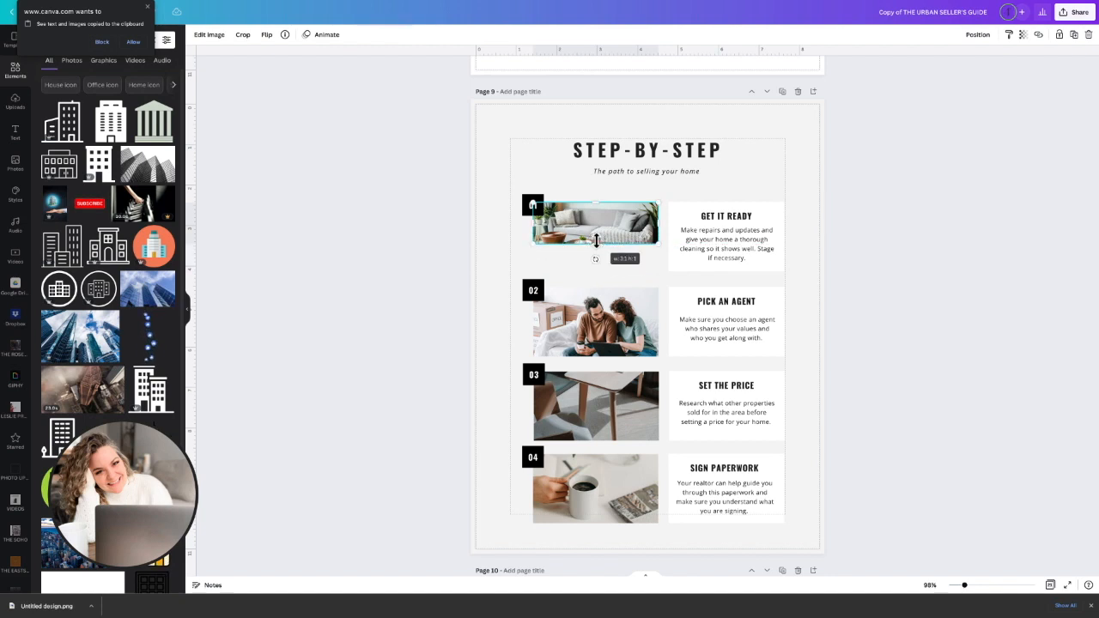
key("super+z")
Duplicate the STEP-BY-STEP page with steps 01 to 04 and the page with steps 05 to 08
scroll(608, 251, "up", 1)
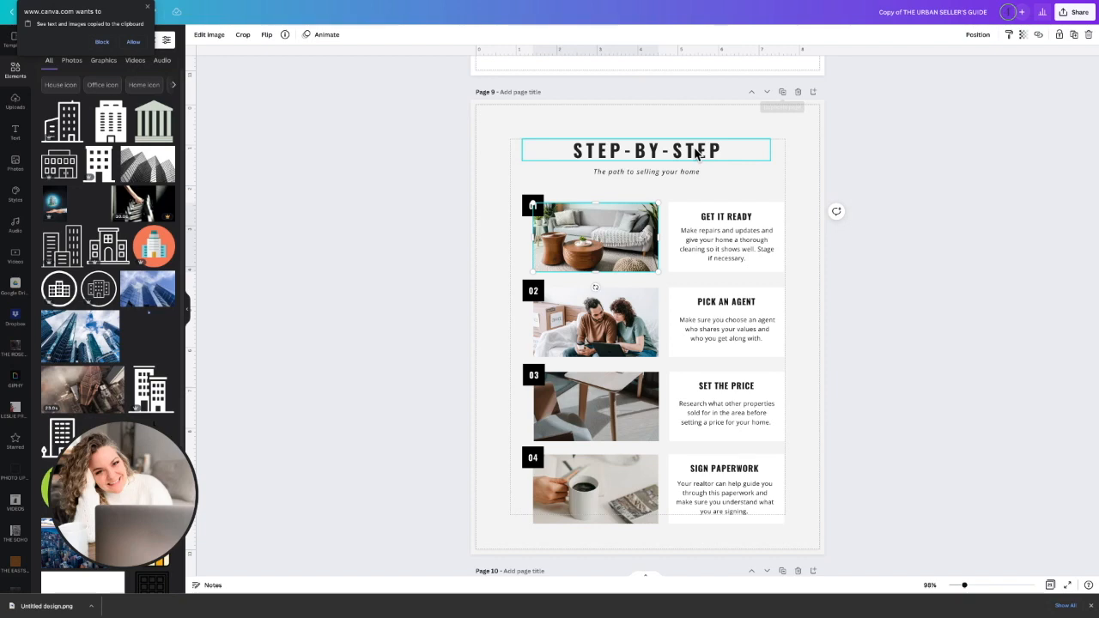
scroll(678, 150, "down", 2)
scroll(696, 152, "down", 6)
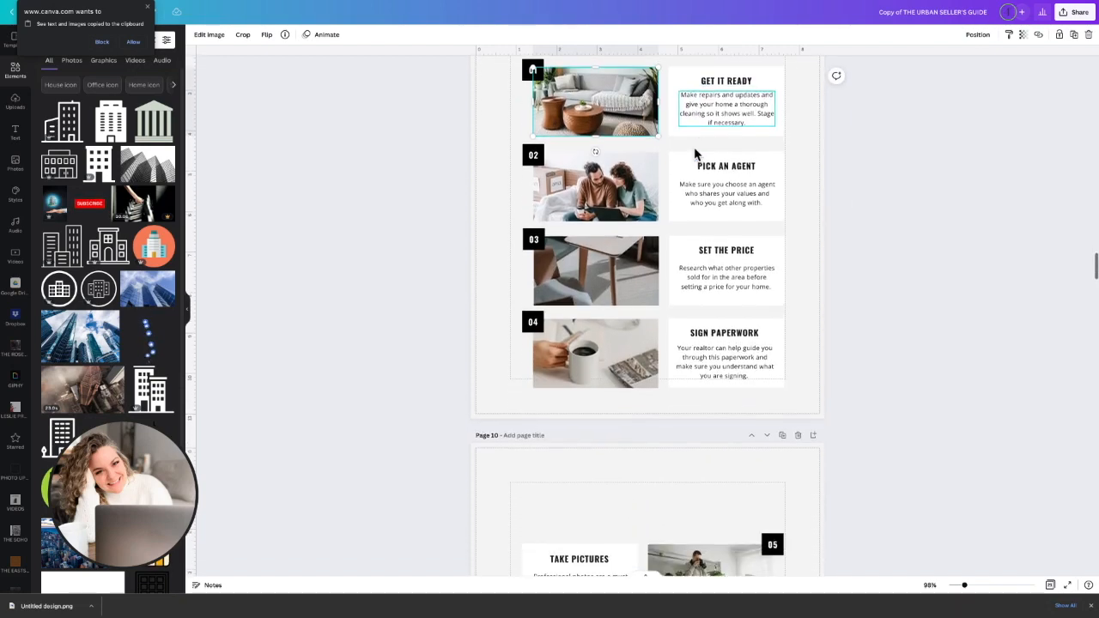
scroll(694, 147, "up", 10)
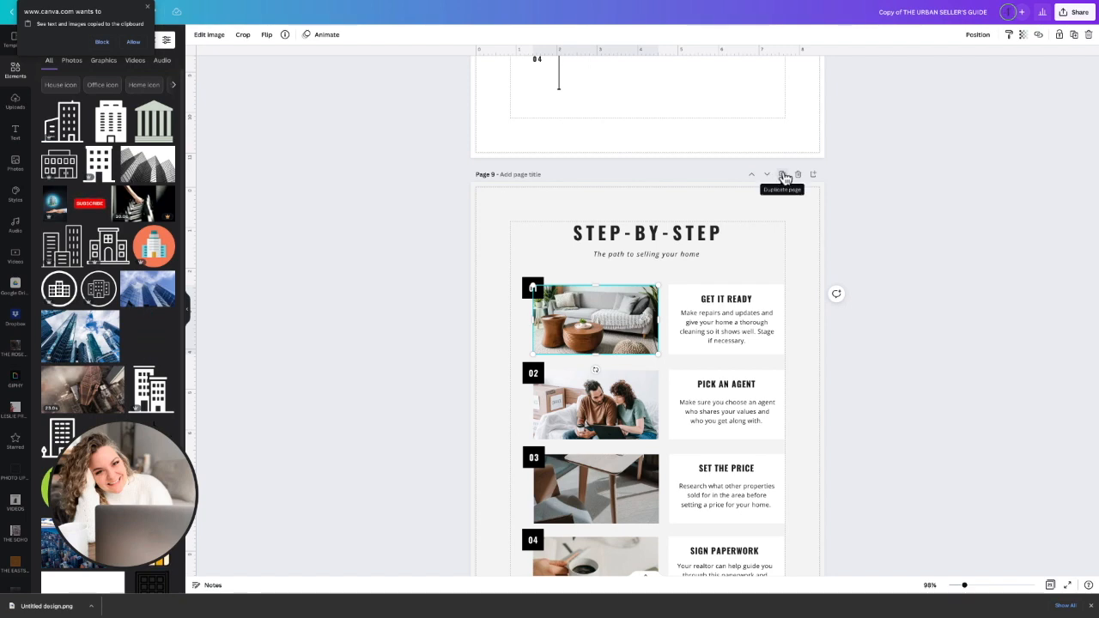
left_click(783, 177)
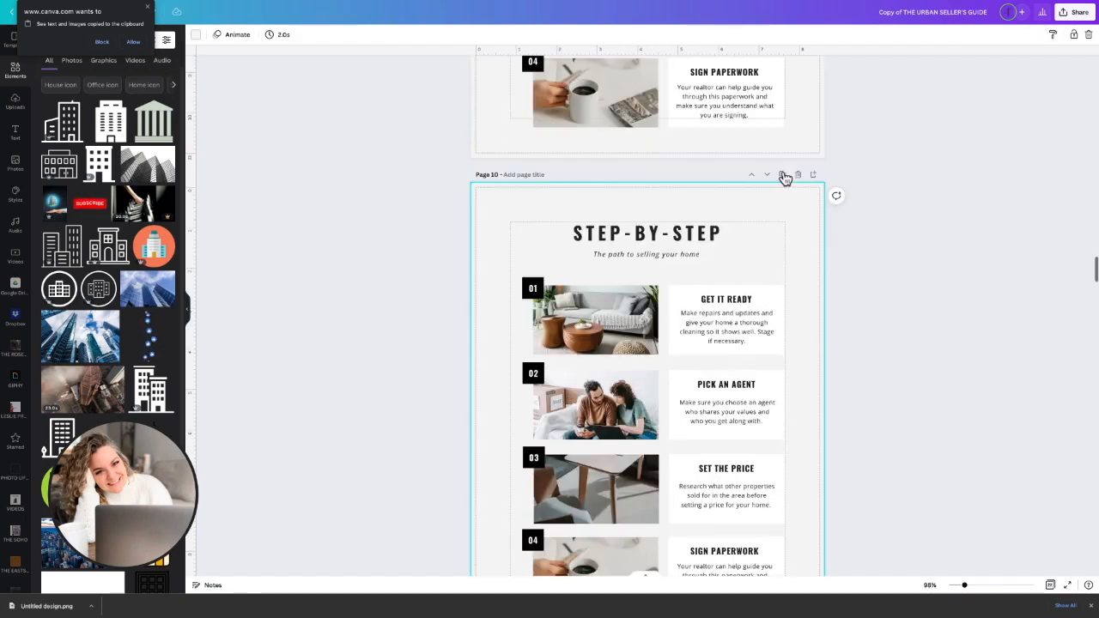
scroll(783, 176, "down", 5)
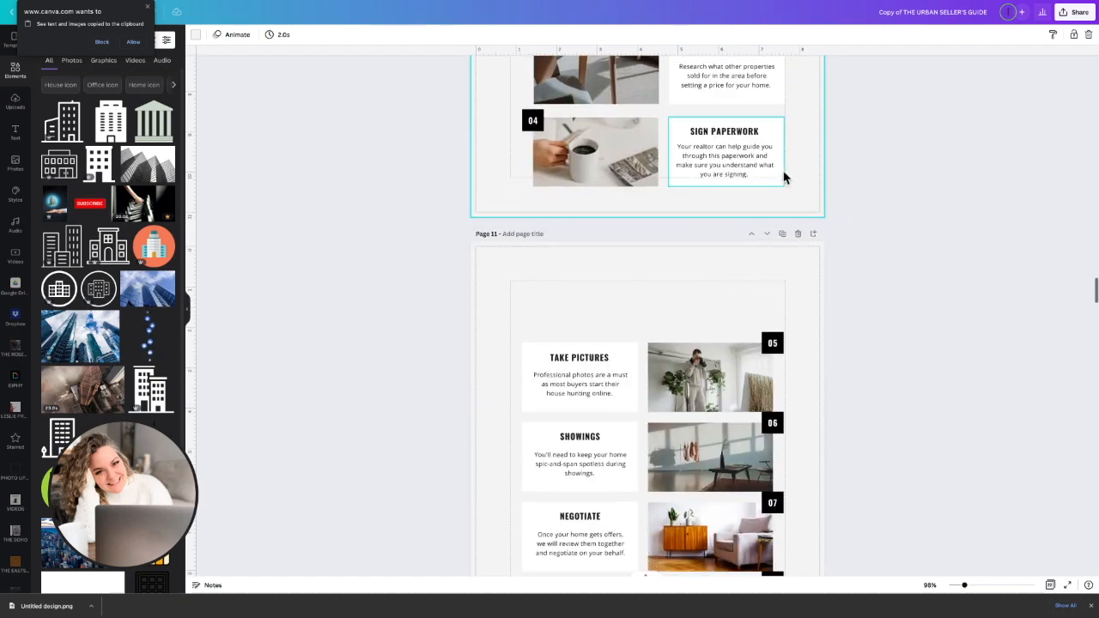
left_click(785, 234)
Move the duplicated steps 01 to 04 page down one position, behind the first steps 05 to 08 page
scroll(785, 239, "up", 5)
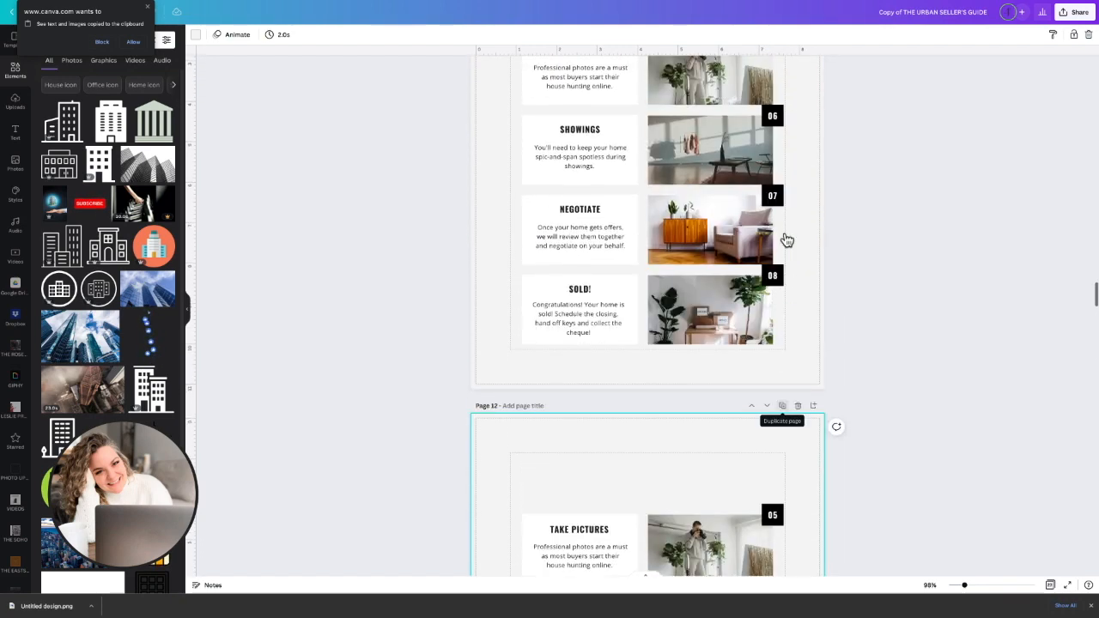
scroll(786, 240, "up", 8)
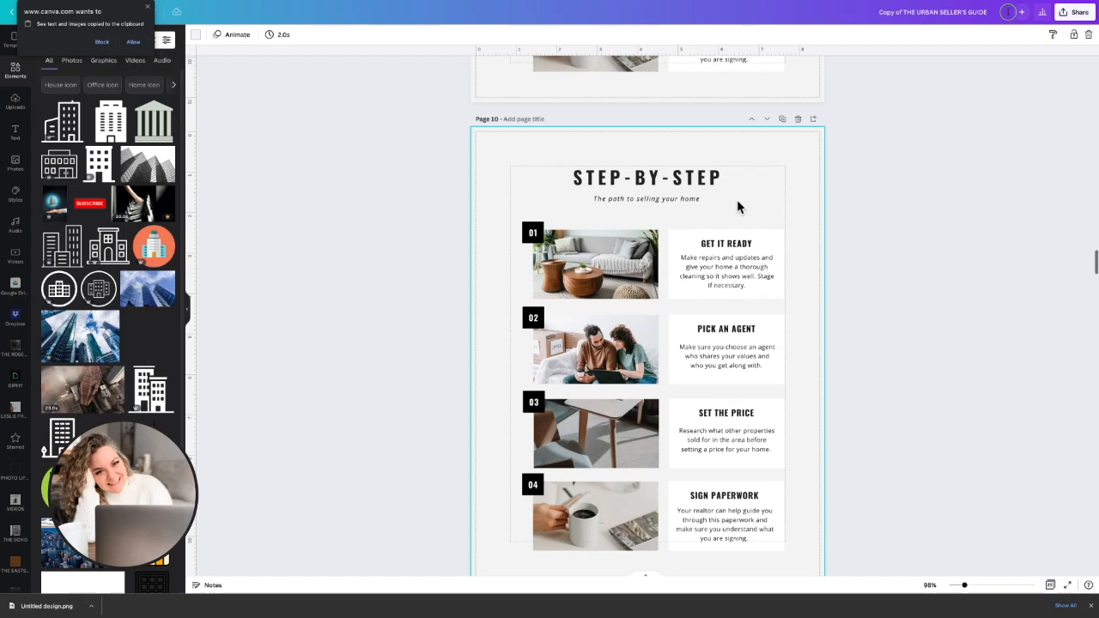
scroll(697, 179, "up", 5)
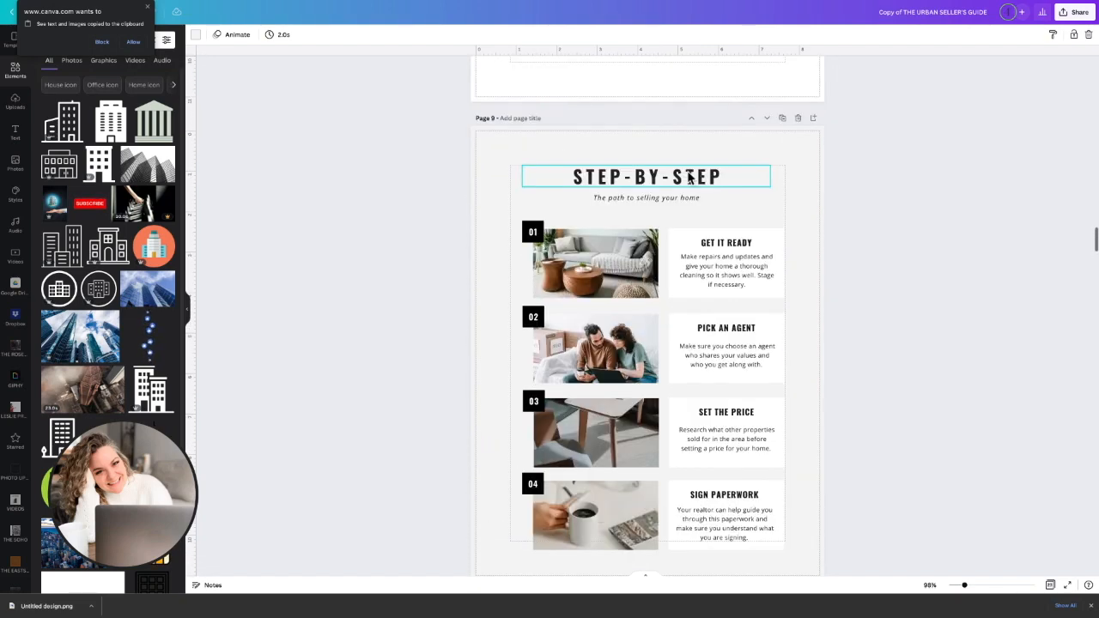
scroll(670, 176, "down", 6)
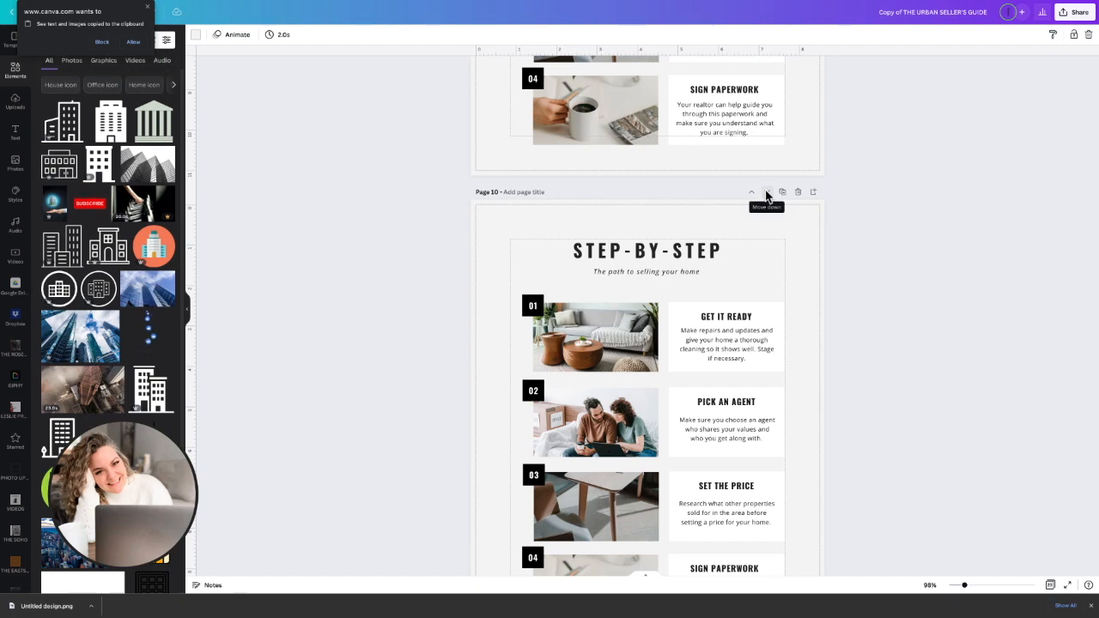
left_click(767, 193)
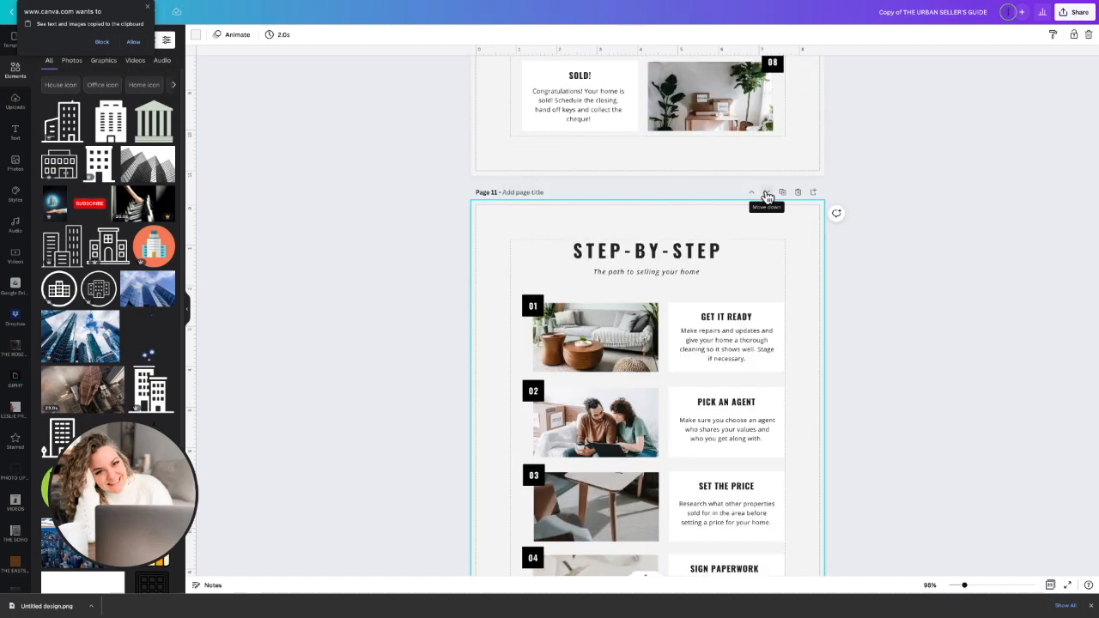
Check the order of the original and duplicated STEP-BY-STEP pages
scroll(767, 196, "down", 5)
scroll(767, 195, "down", 4)
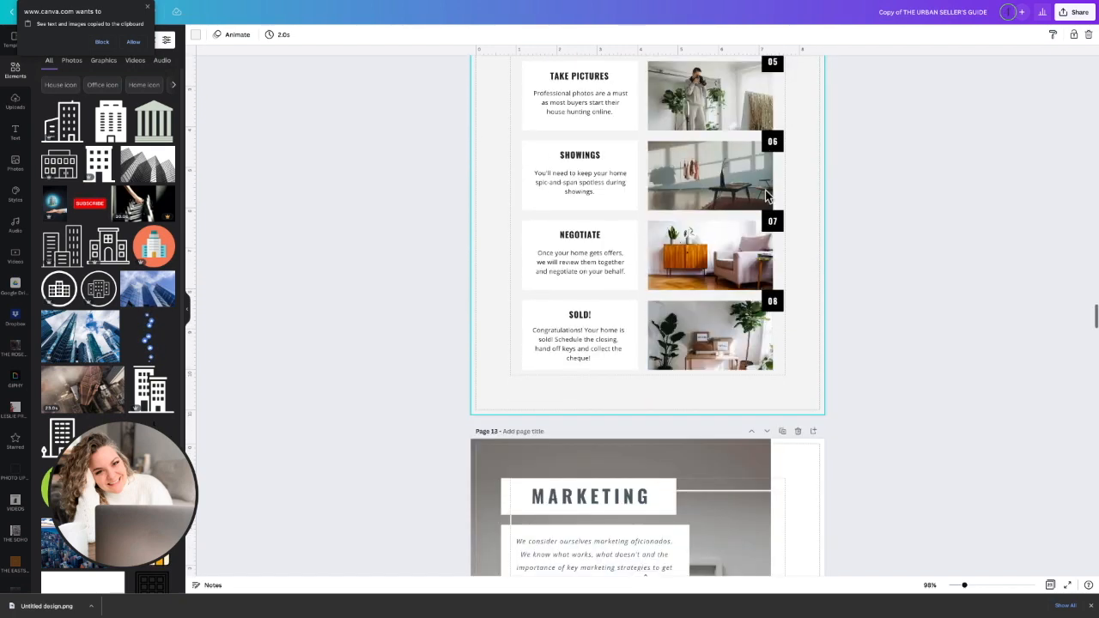
scroll(767, 195, "down", 3)
scroll(627, 184, "up", 8)
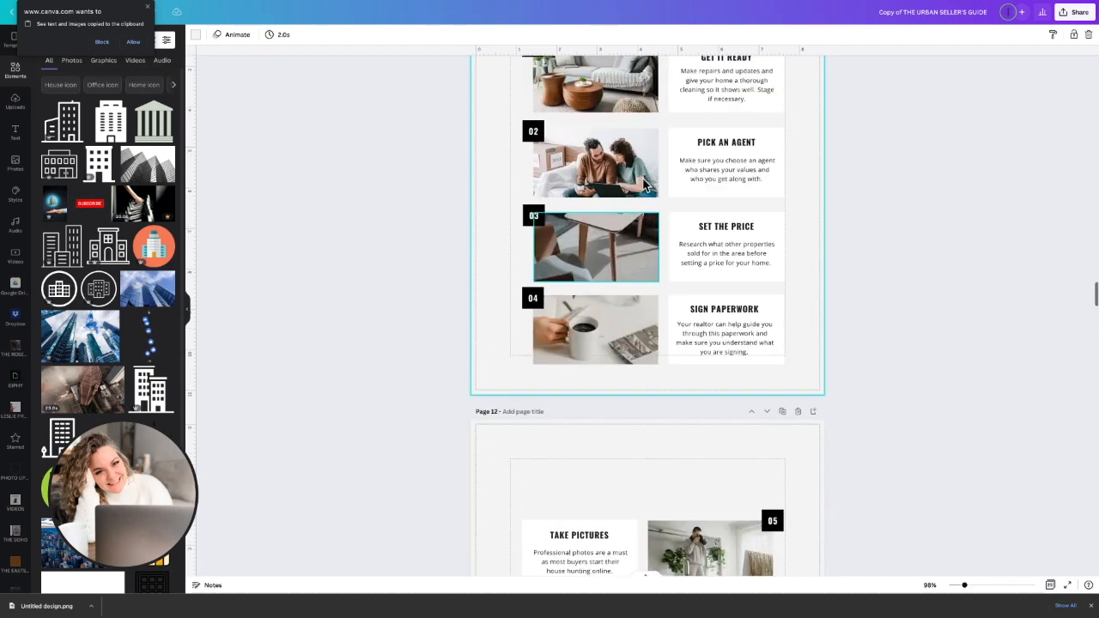
scroll(644, 182, "up", 10)
scroll(627, 181, "down", 1)
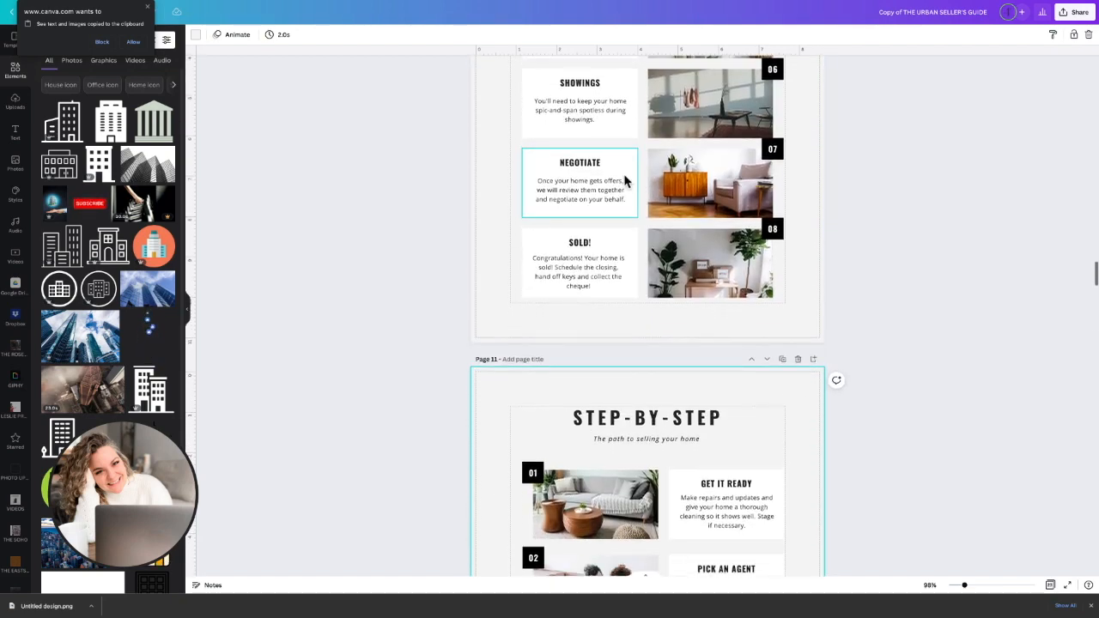
scroll(636, 184, "down", 3)
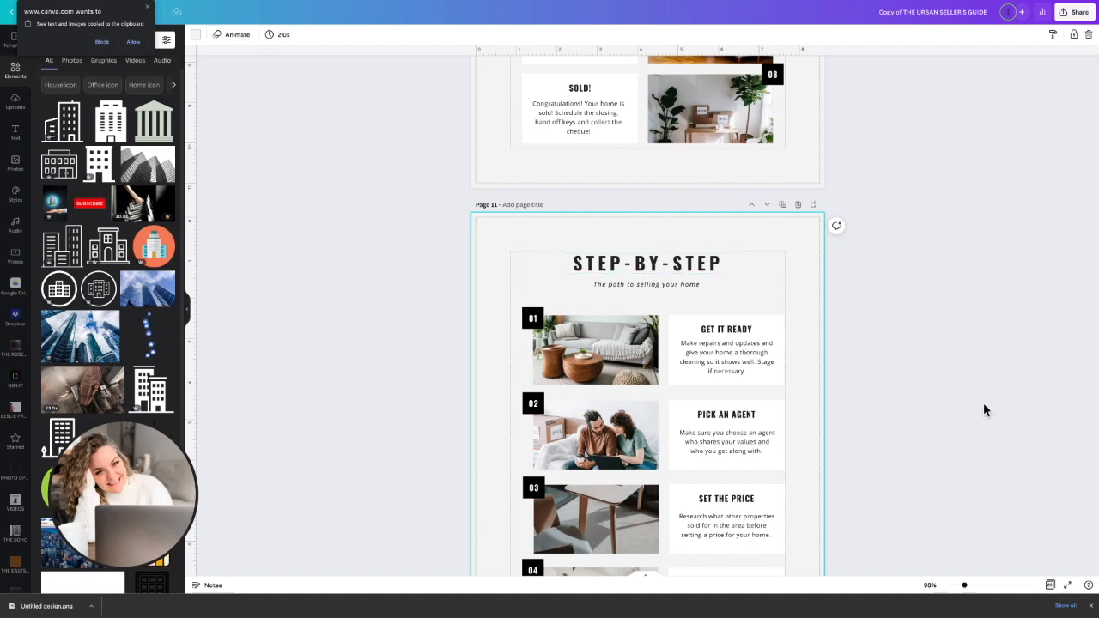
Show all pages in a grid overview and dismiss the clipboard permission prompt and the copying and pasting notice
left_click(1050, 588)
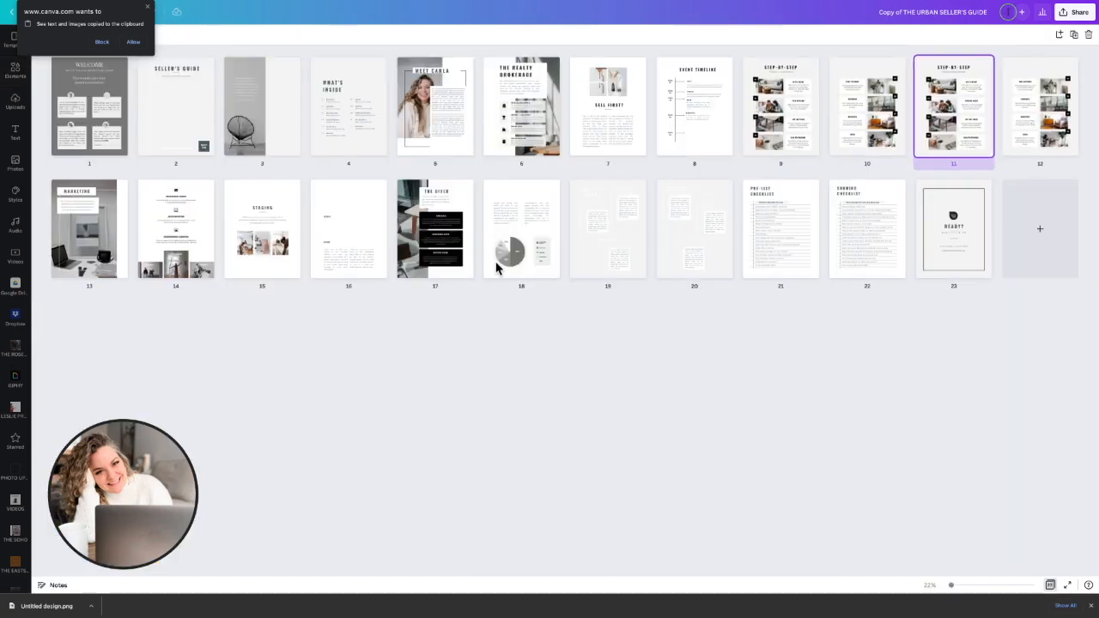
left_click(147, 6)
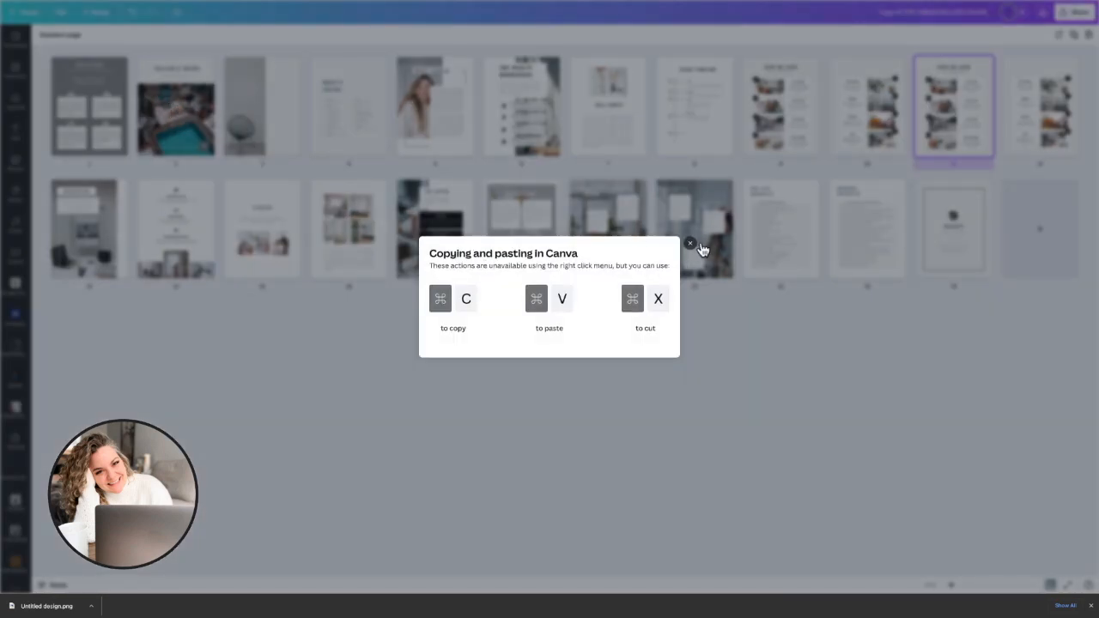
left_click(691, 244)
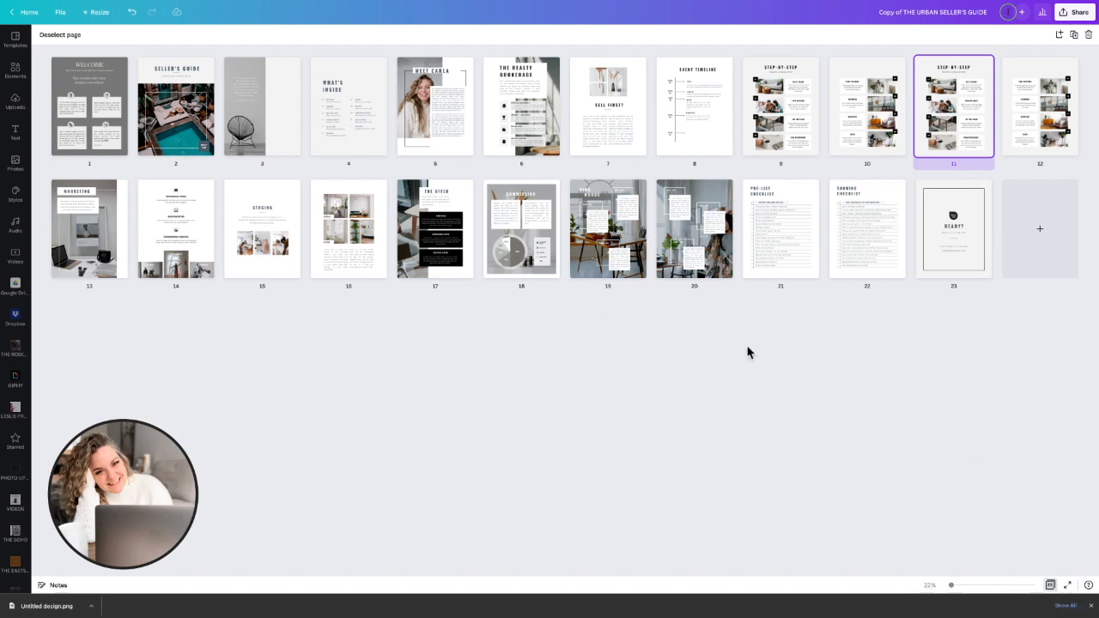
Open the MARKETING page from the overview and examine its layout and the PROFESSIONAL PHOTOS page against the margins
double_click(79, 255)
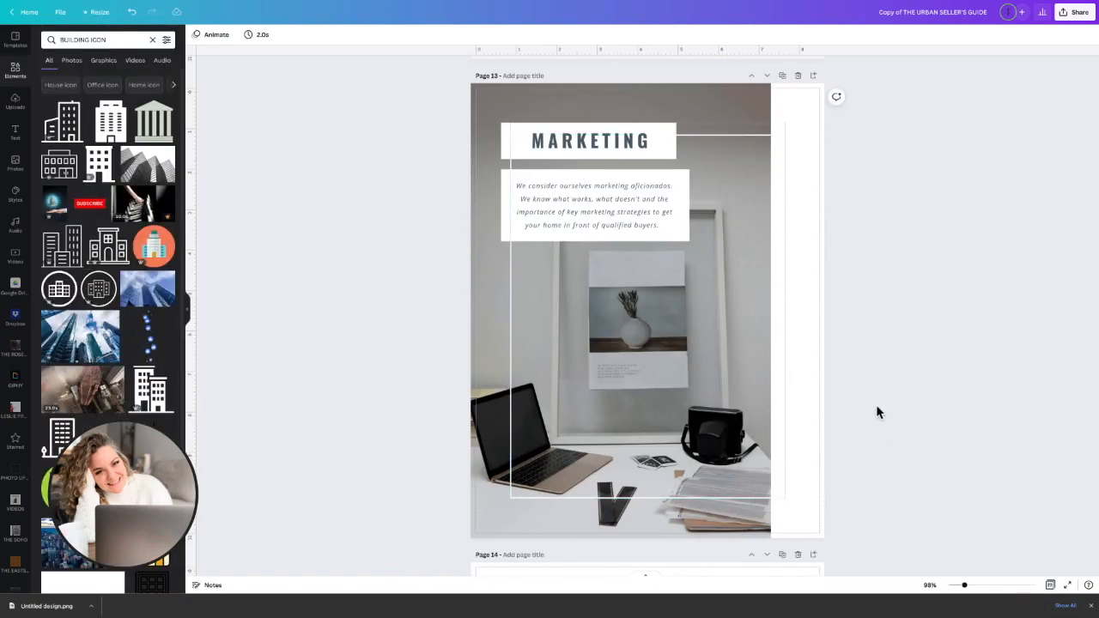
scroll(876, 404, "up", 1)
scroll(876, 404, "down", 2)
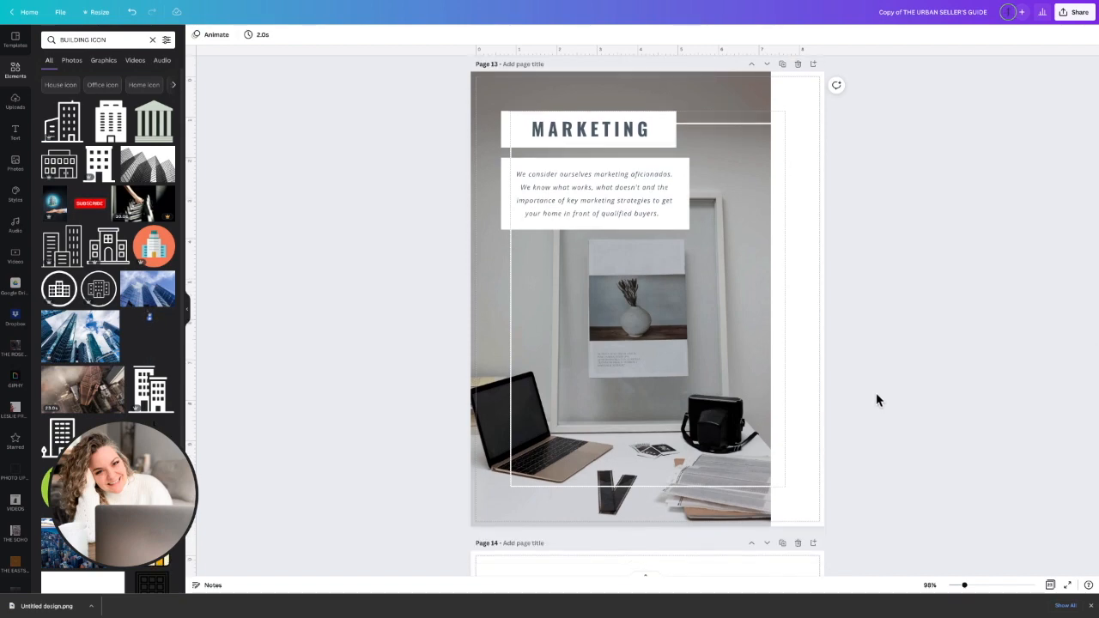
scroll(876, 395, "down", 5)
scroll(876, 395, "up", 4)
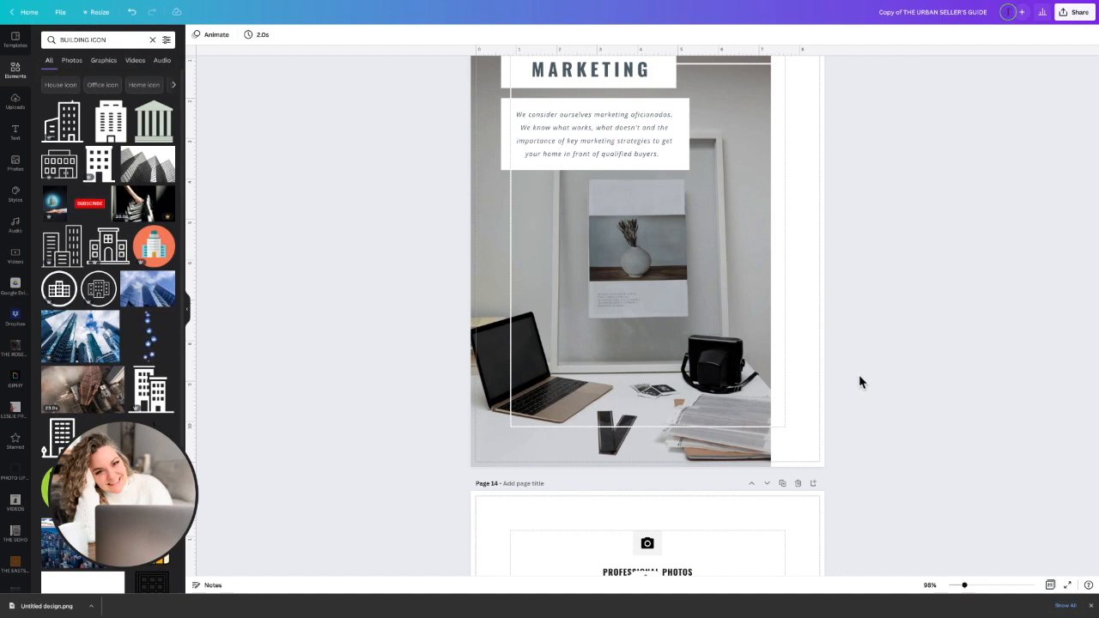
scroll(859, 371, "up", 1)
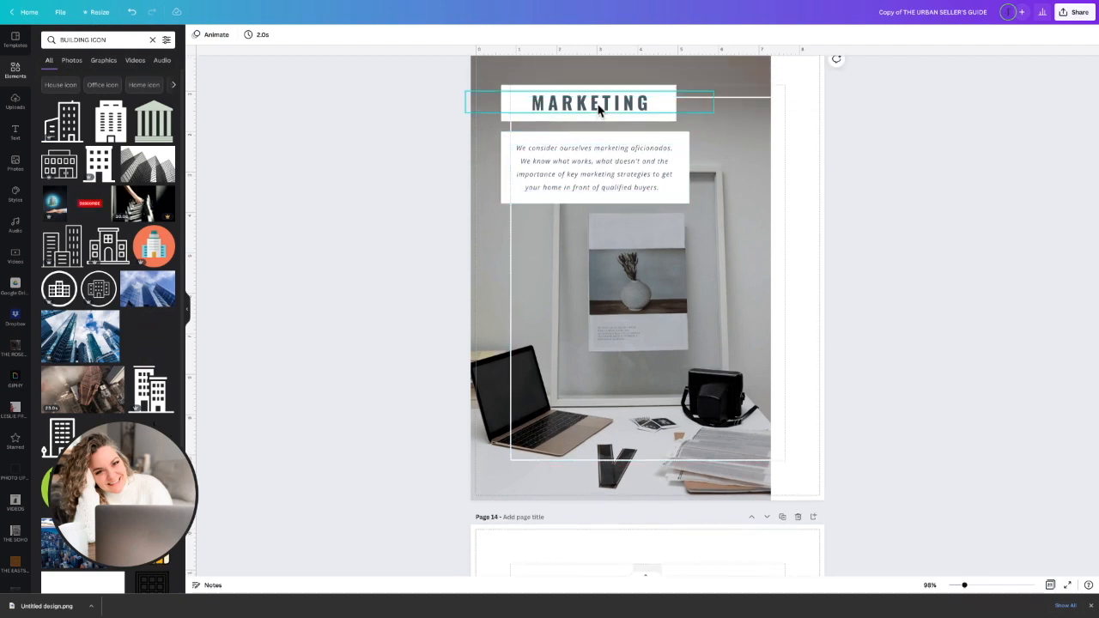
scroll(586, 199, "down", 5)
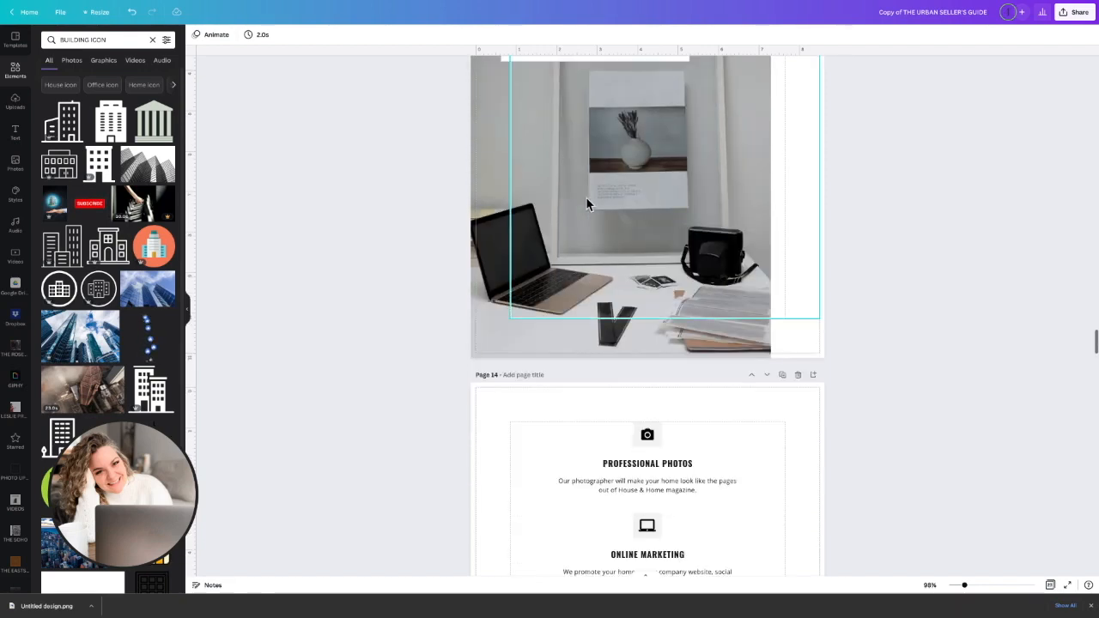
scroll(583, 272, "down", 2)
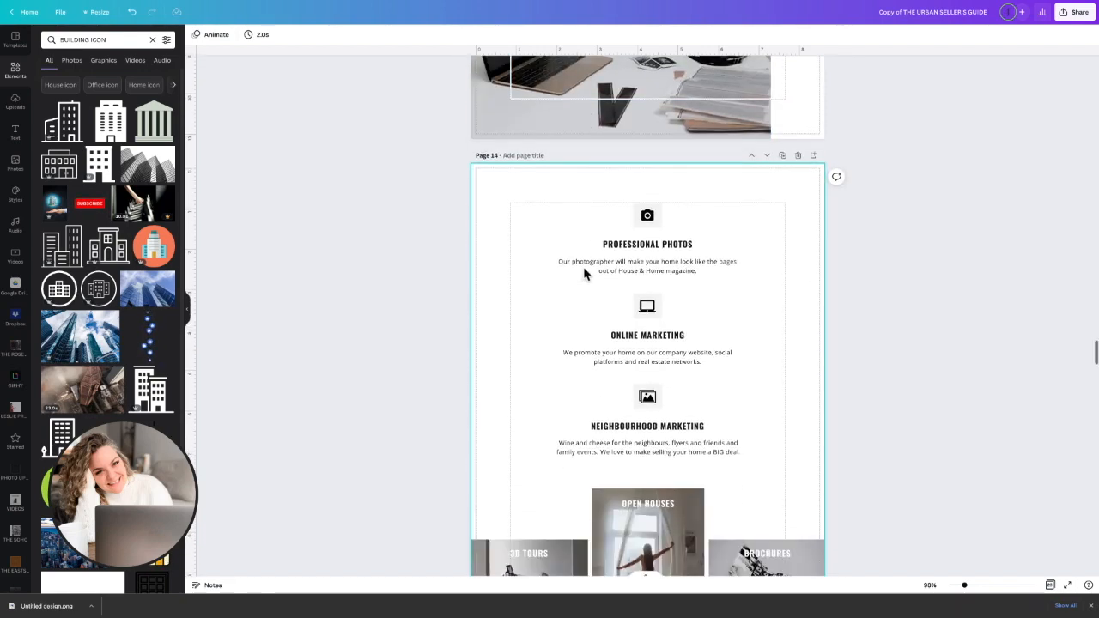
scroll(665, 284, "down", 1)
scroll(668, 313, "up", 6)
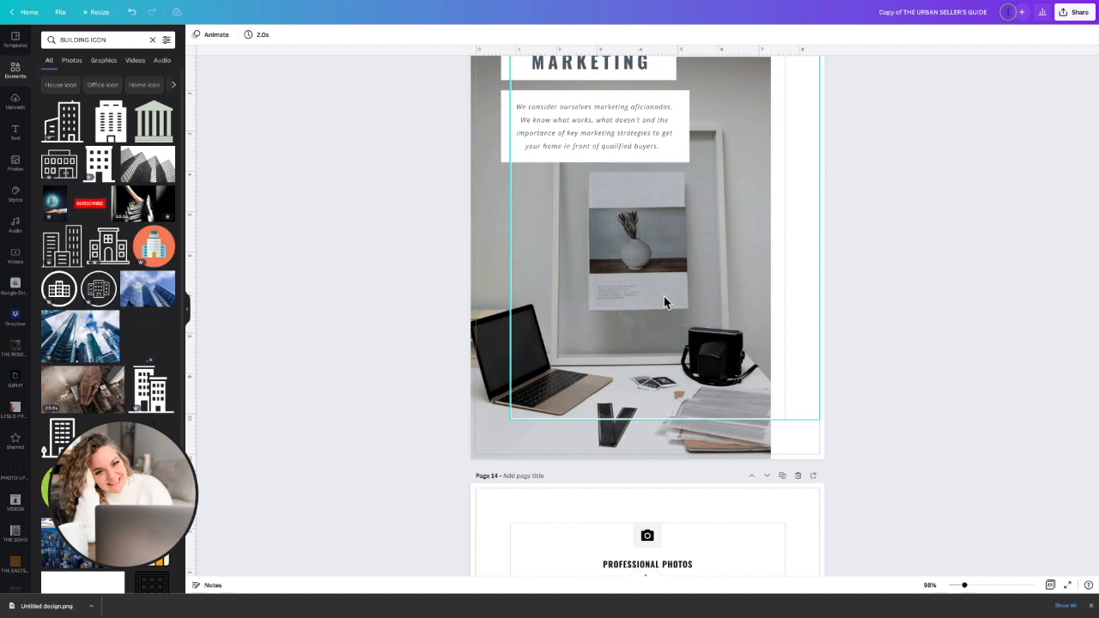
Check the camera icon on the PROFESSIONAL PHOTOS page and go to the element search for a possible replacement
scroll(663, 300, "down", 5)
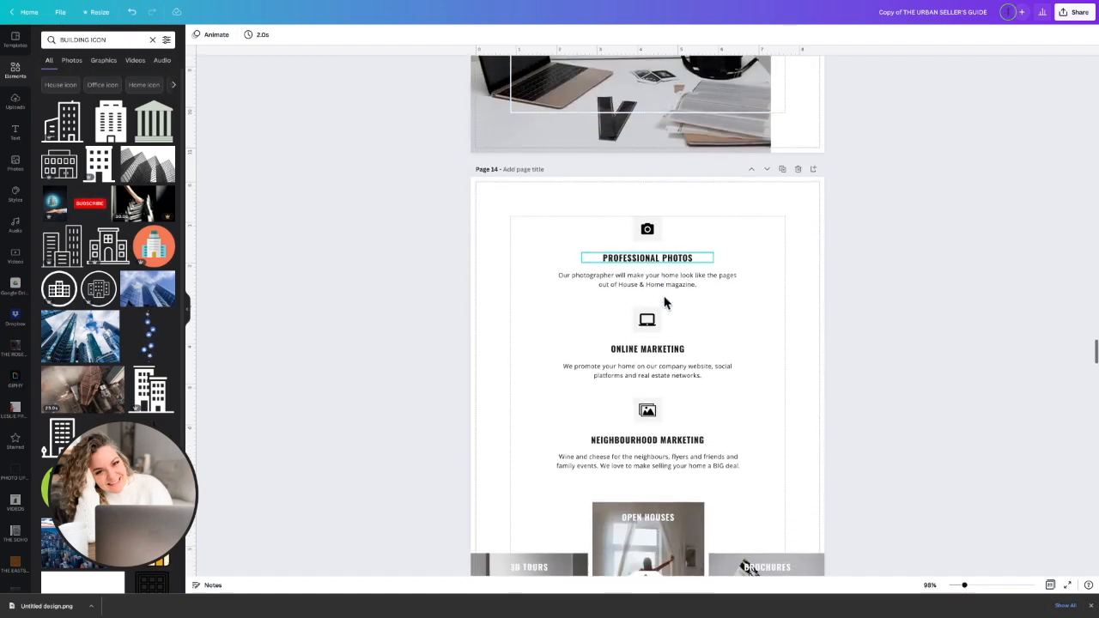
scroll(664, 301, "down", 1)
left_click(647, 314)
left_click(649, 220)
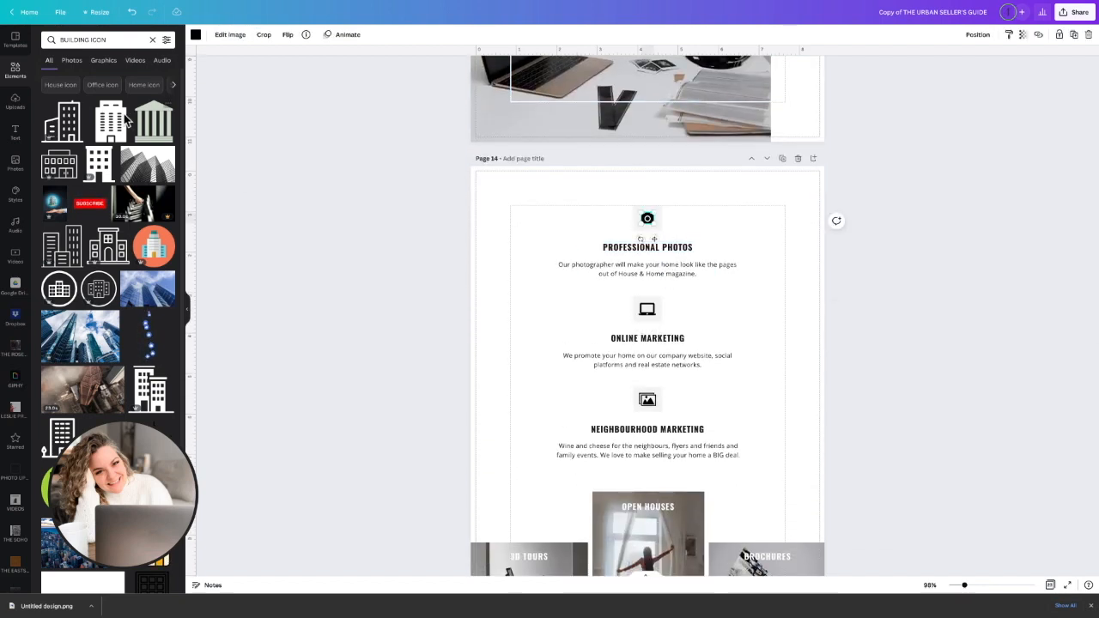
left_click(78, 40)
left_click(95, 40)
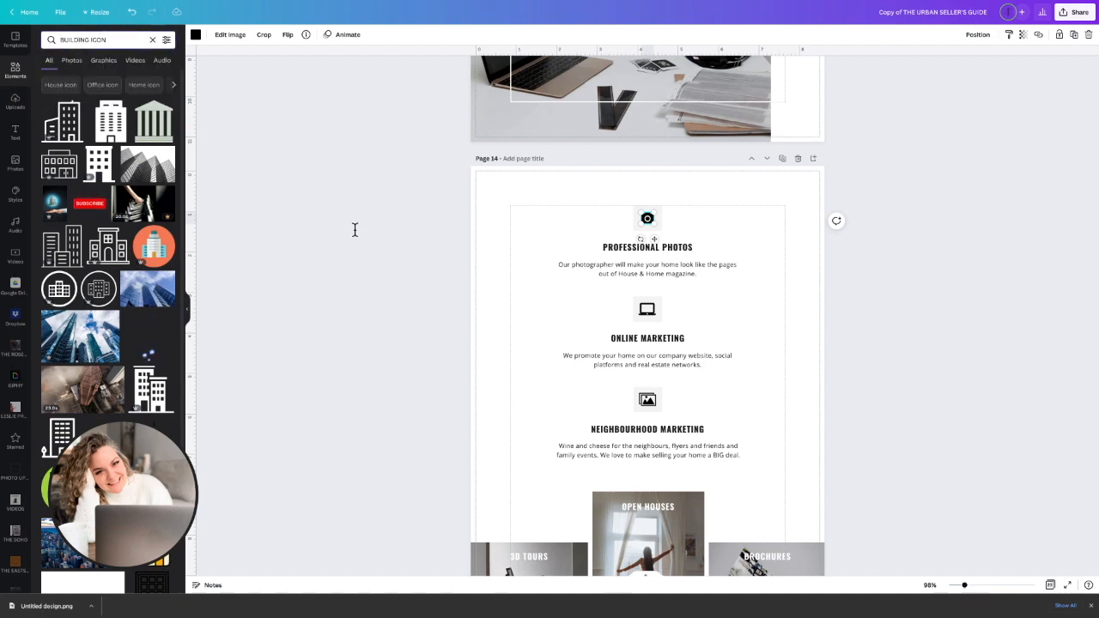
Examine the 3D TOURS photo and the neighbouring OPEN HOUSES and BROCHURES photos against the page margins
scroll(574, 280, "down", 3)
left_click(496, 328)
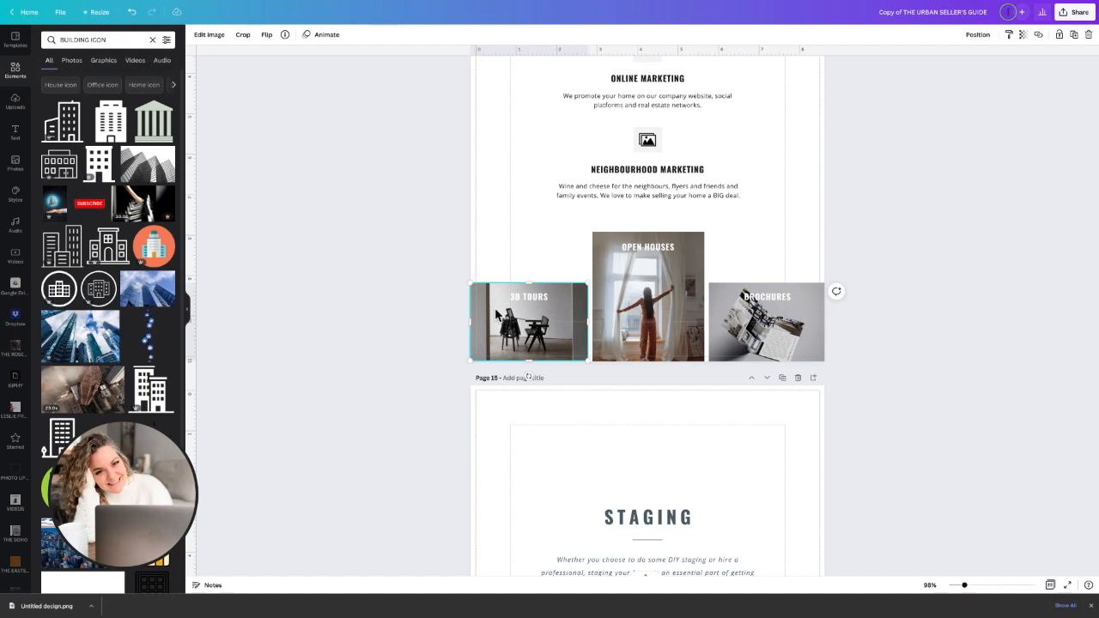
scroll(497, 316, "down", 1)
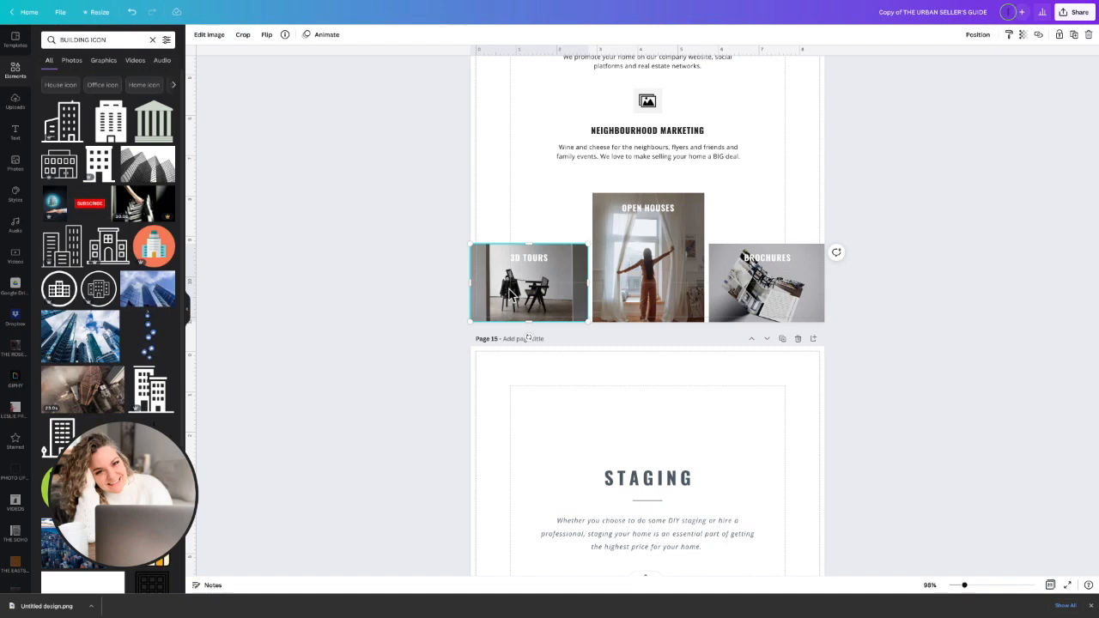
Inspect the three photos on the STAGING page one by one, comparing their spacing and position within the margins
scroll(509, 292, "down", 1)
scroll(512, 293, "down", 2)
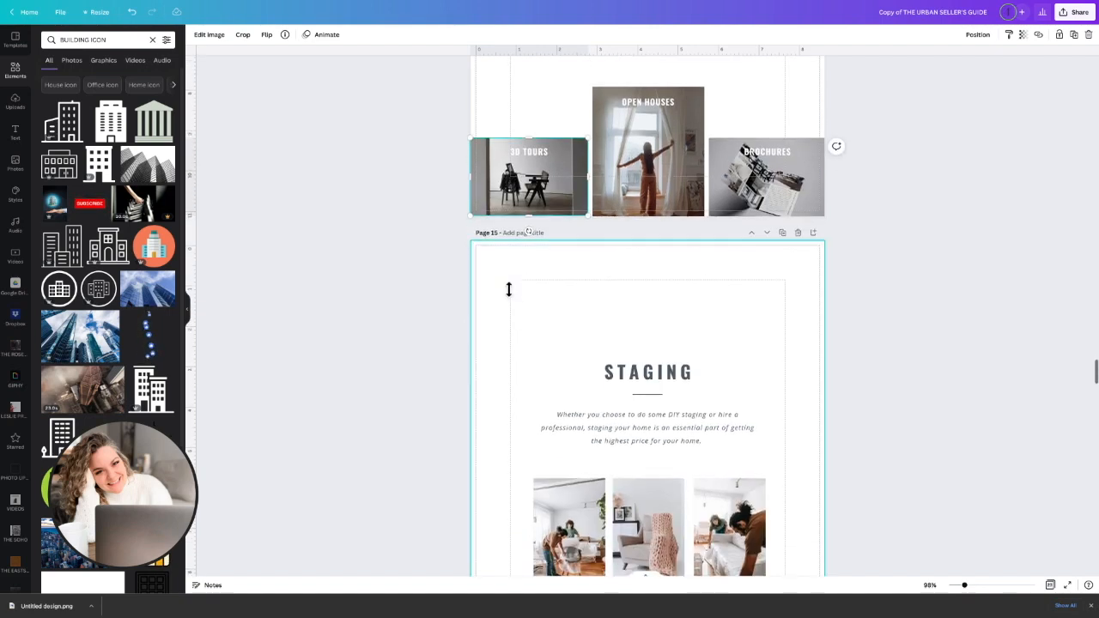
scroll(522, 311, "down", 3)
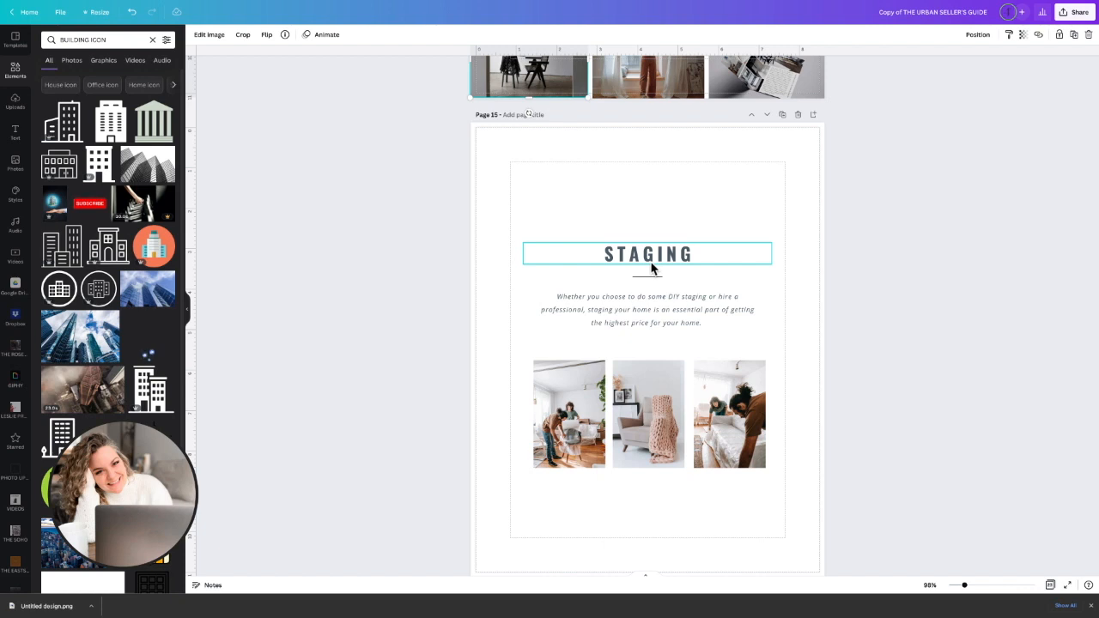
left_click(577, 423)
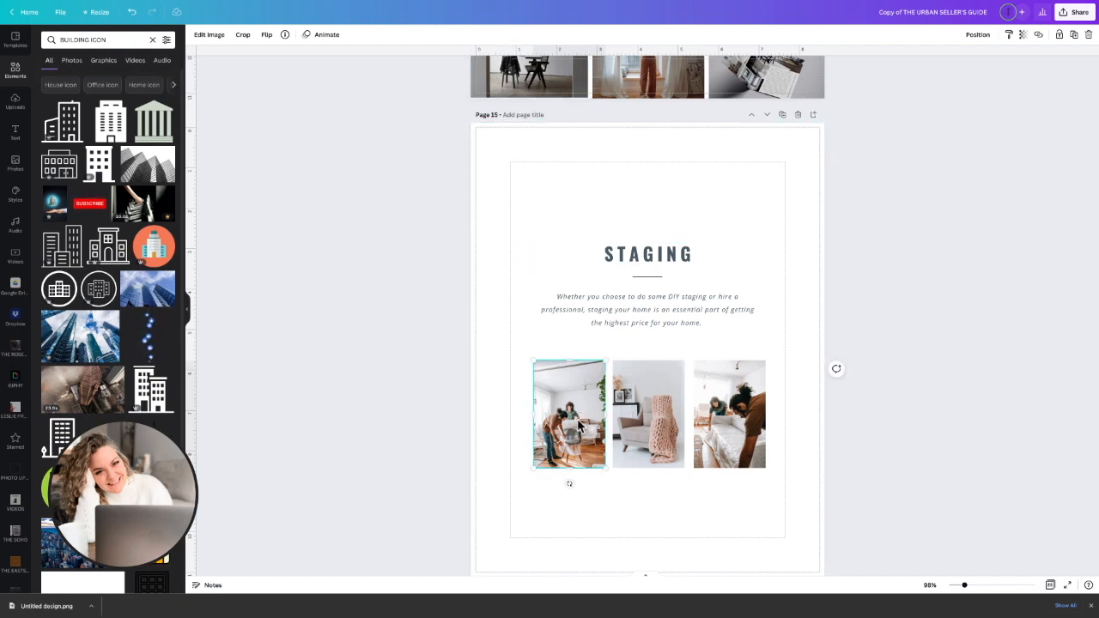
left_click(751, 452)
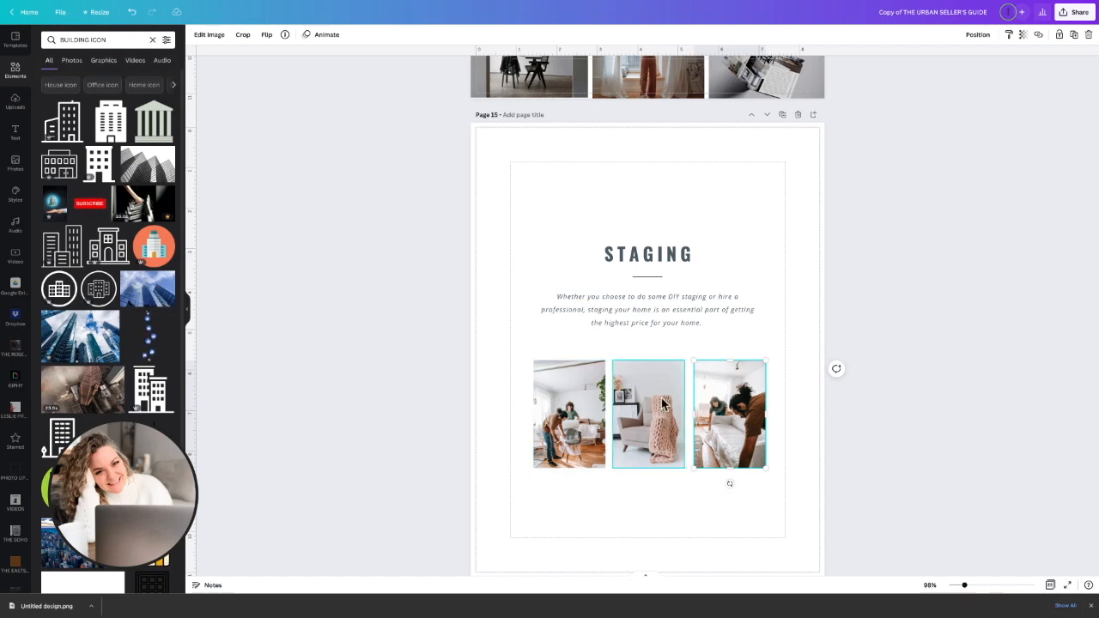
left_click(627, 416)
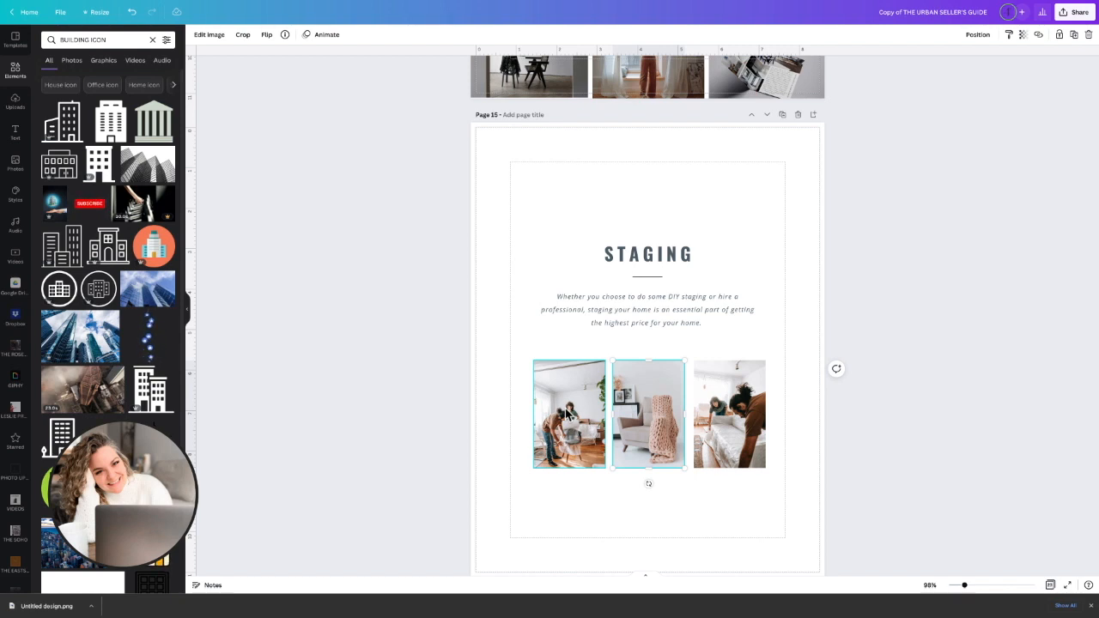
left_click(738, 421)
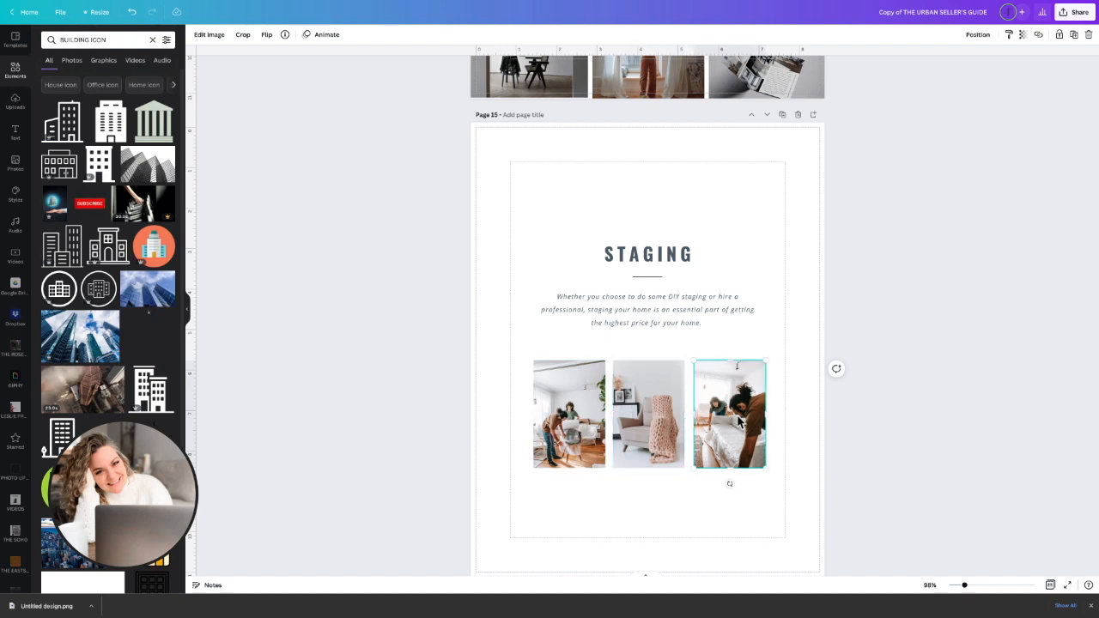
left_click(583, 429)
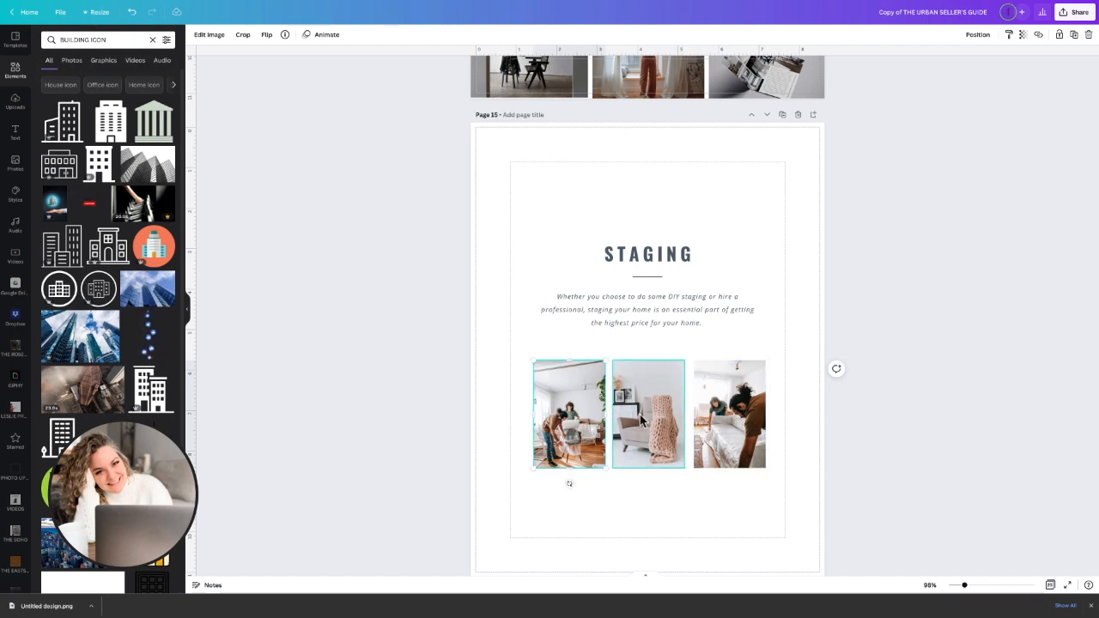
left_click(704, 355)
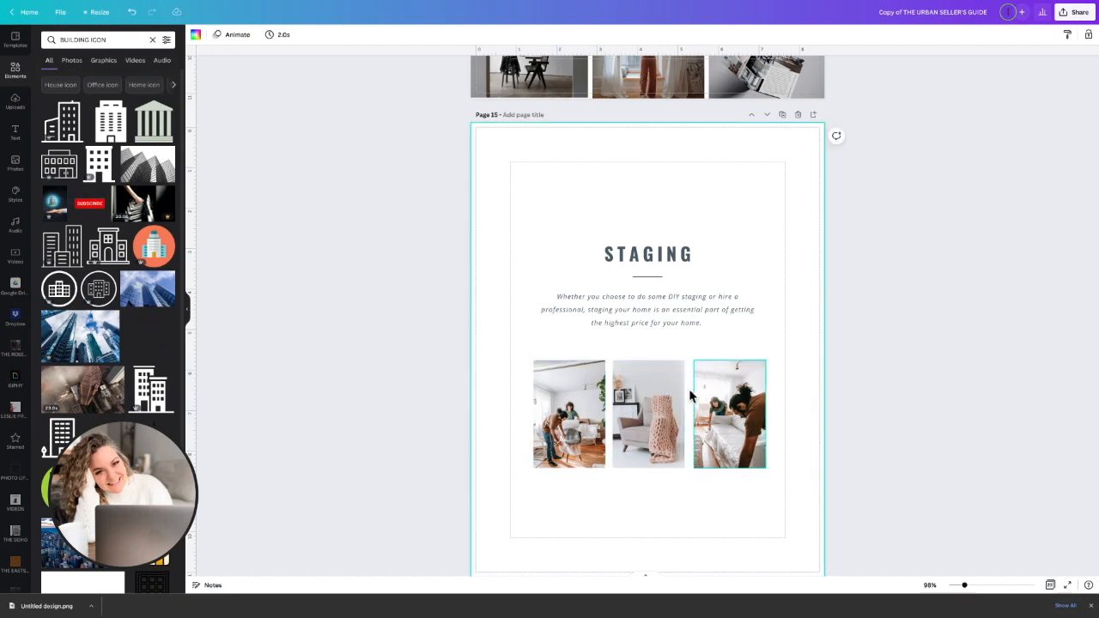
Examine the BEFORE and AFTER page, checking the paragraph about clearing personal affects against the margins
scroll(615, 413, "down", 3)
scroll(615, 416, "down", 7)
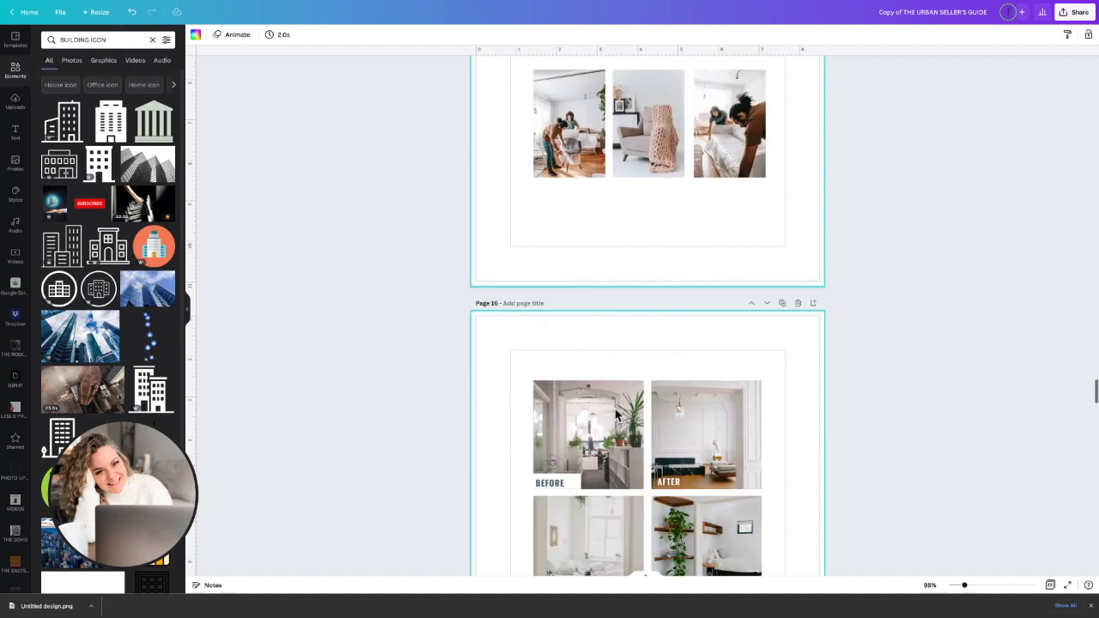
left_click(581, 331)
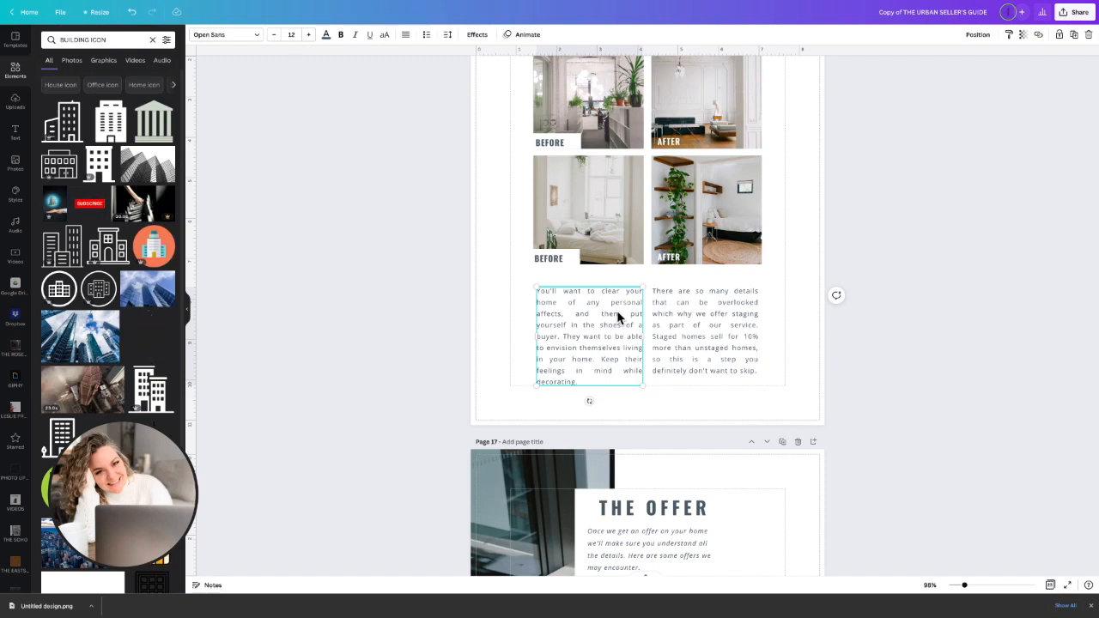
scroll(617, 313, "down", 1)
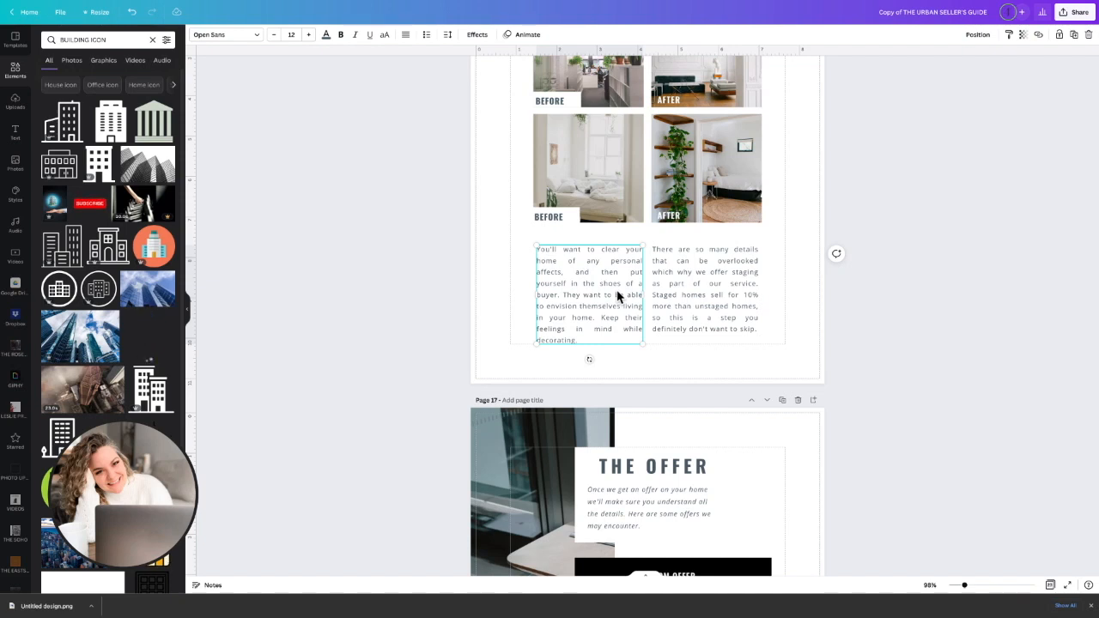
Examine the THE OFFER page, checking the tall background photo and the three offer boxes against the page margins
scroll(607, 290, "down", 2)
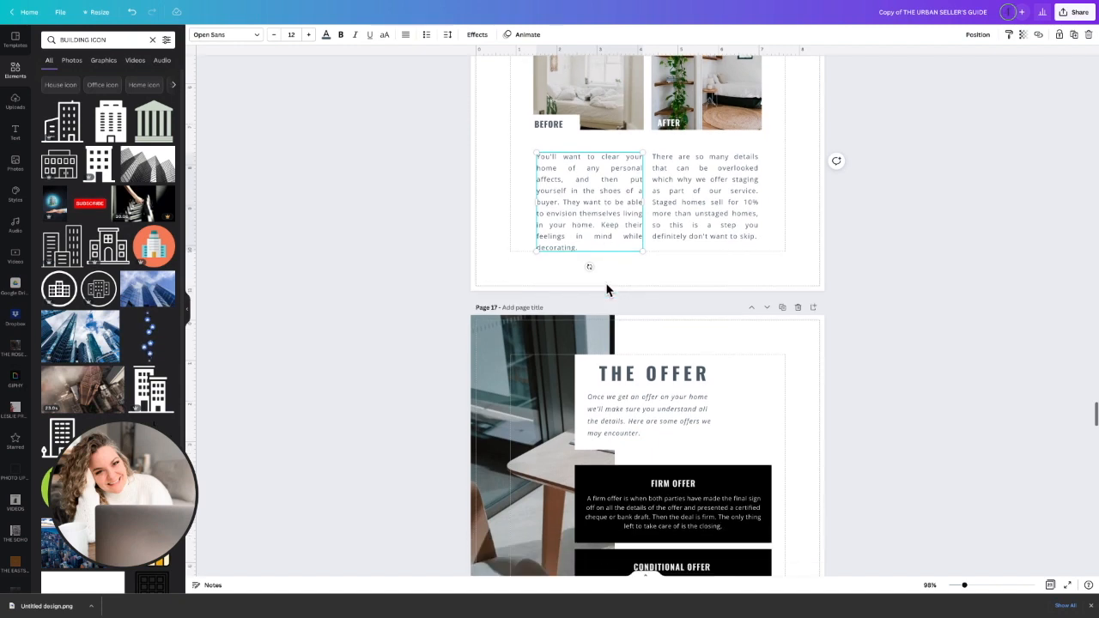
scroll(606, 291, "down", 1)
scroll(606, 291, "down", 2)
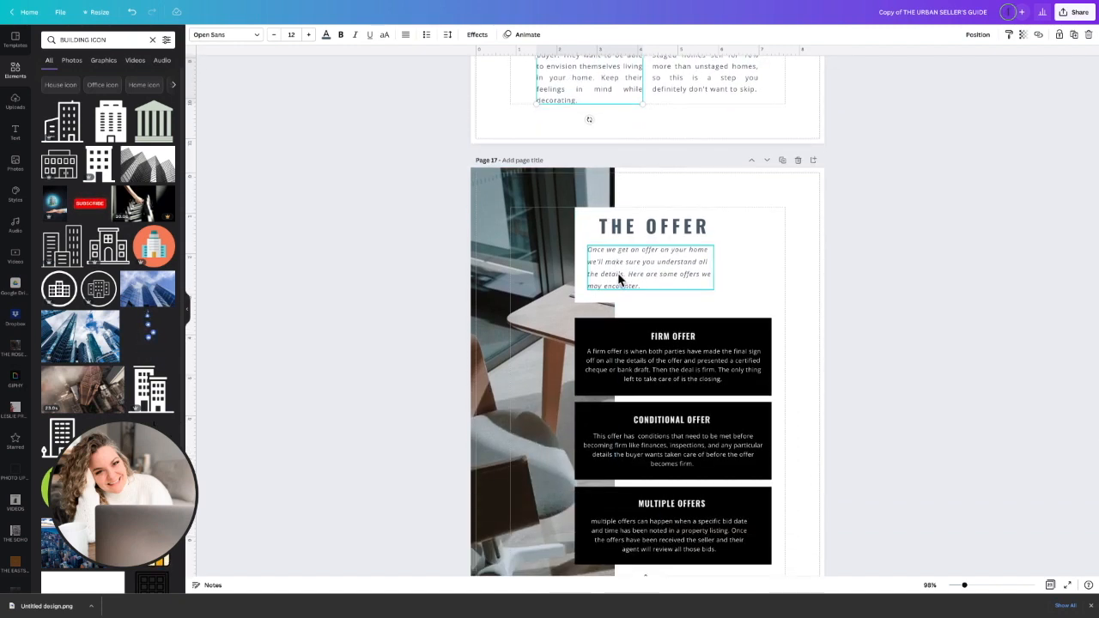
scroll(618, 278, "down", 2)
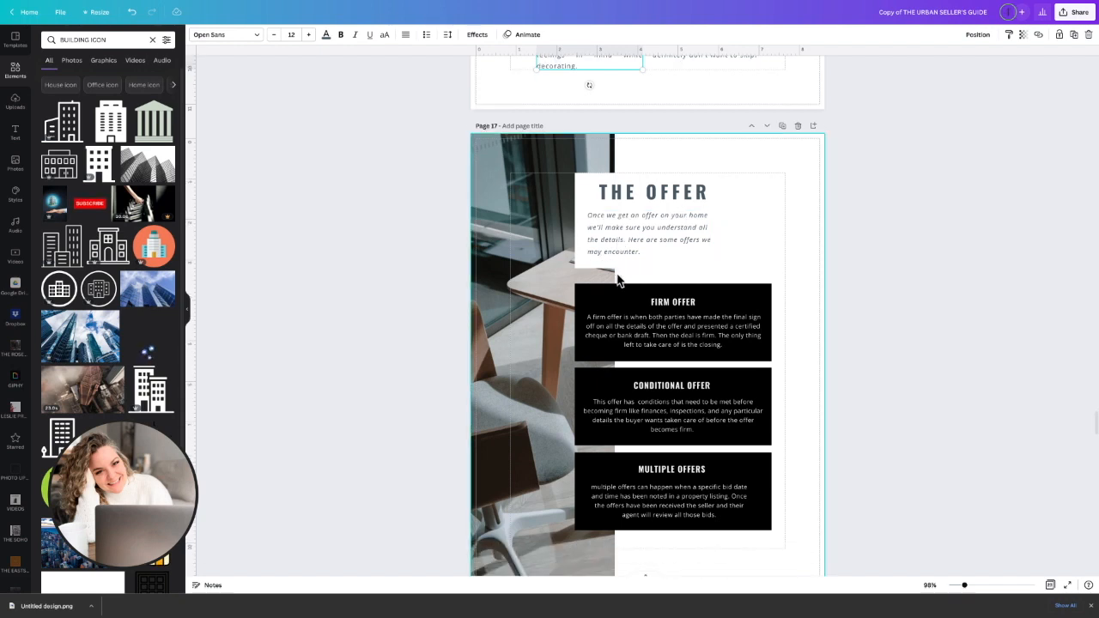
scroll(618, 279, "down", 1)
left_click(550, 317)
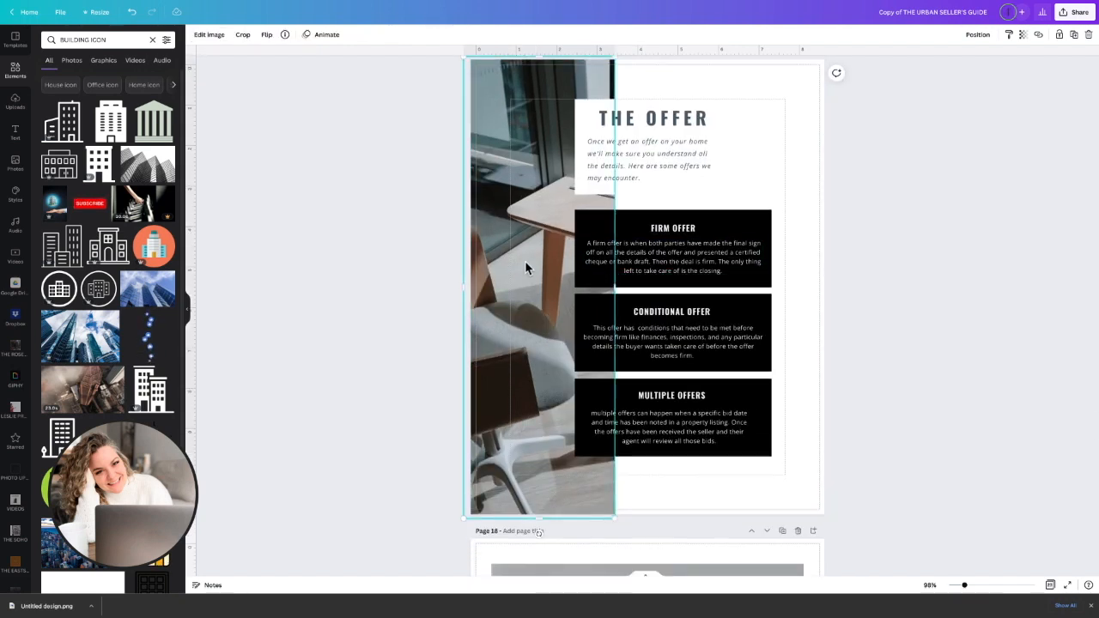
scroll(507, 243, "down", 2)
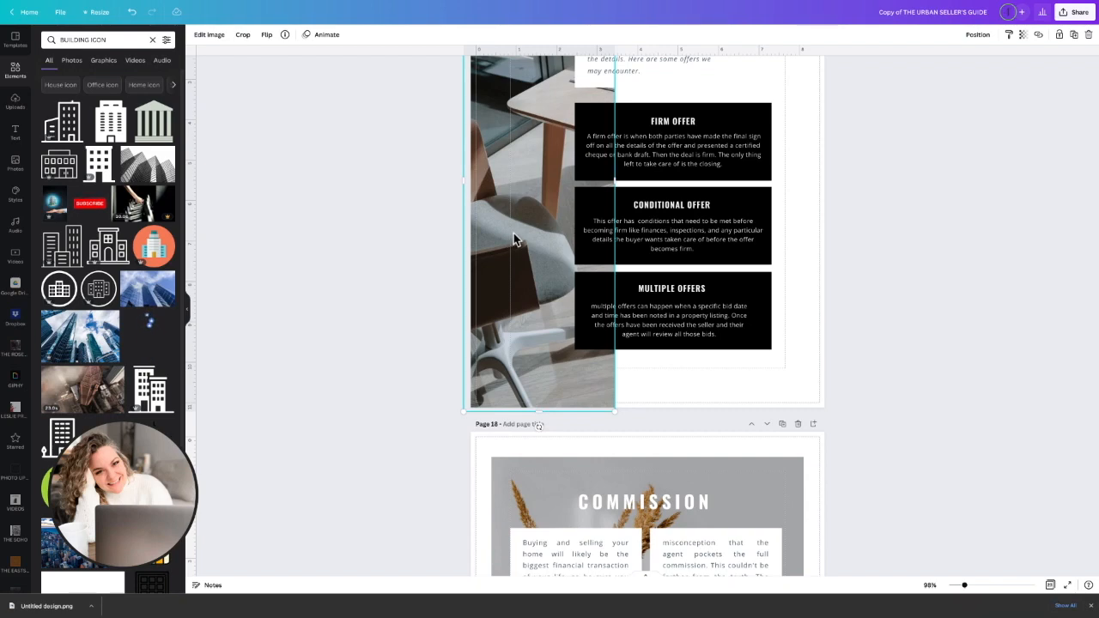
Open the data of the COMMISSION page's pie chart and inspect the co-operating broker value
scroll(516, 240, "down", 6)
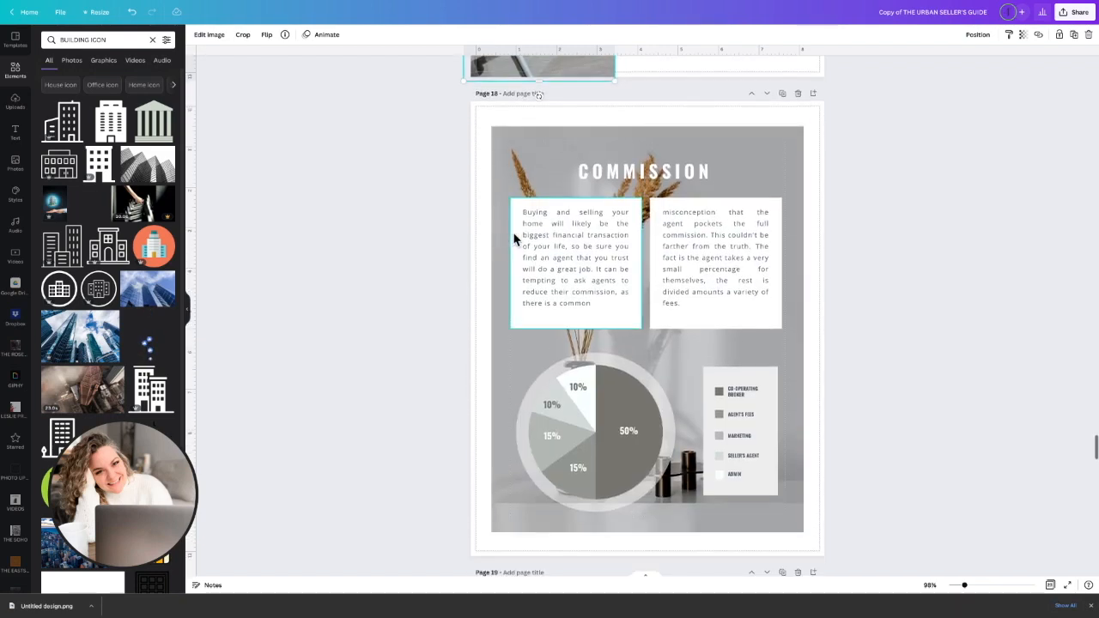
scroll(536, 235, "down", 2)
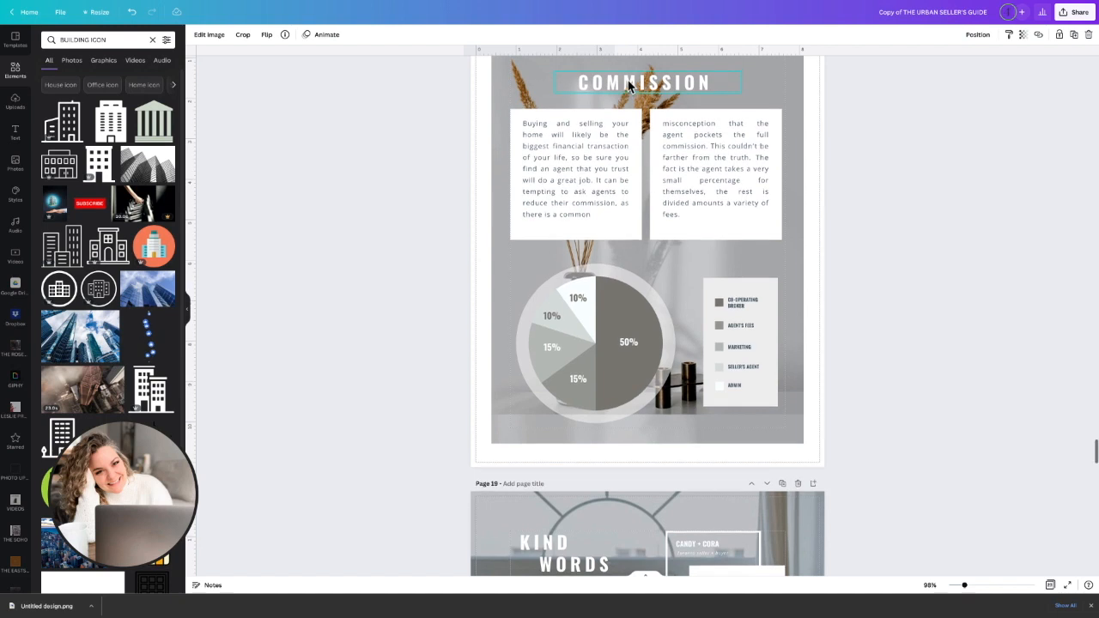
left_click(582, 335)
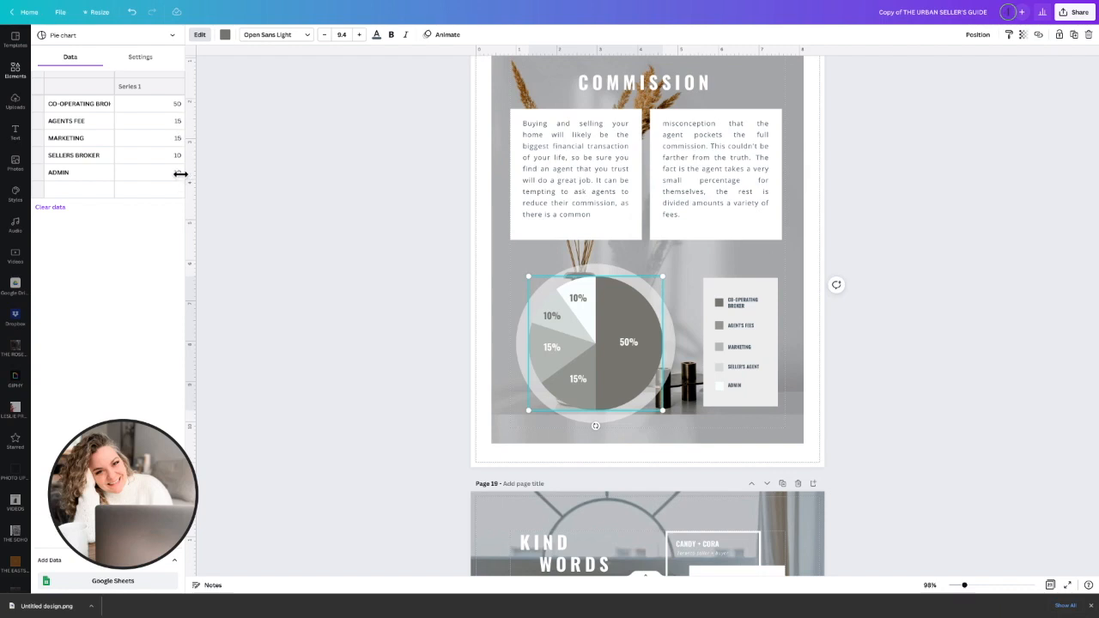
left_click(175, 105)
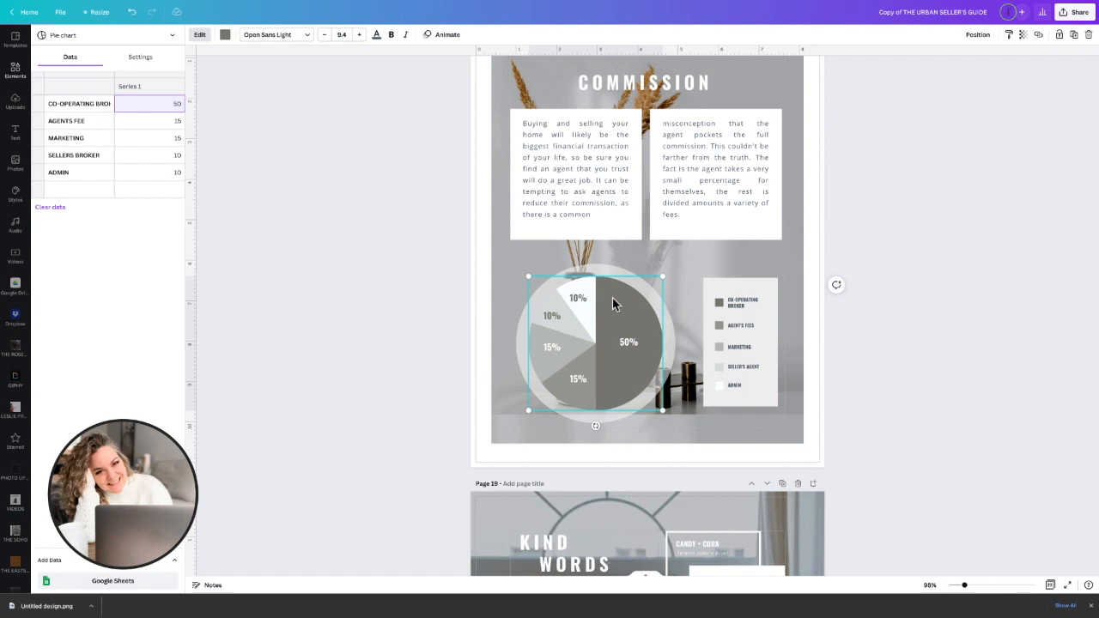
Nudge the pie chart's legend slightly up within its panel and ungroup its swatches and labels
left_click(747, 383)
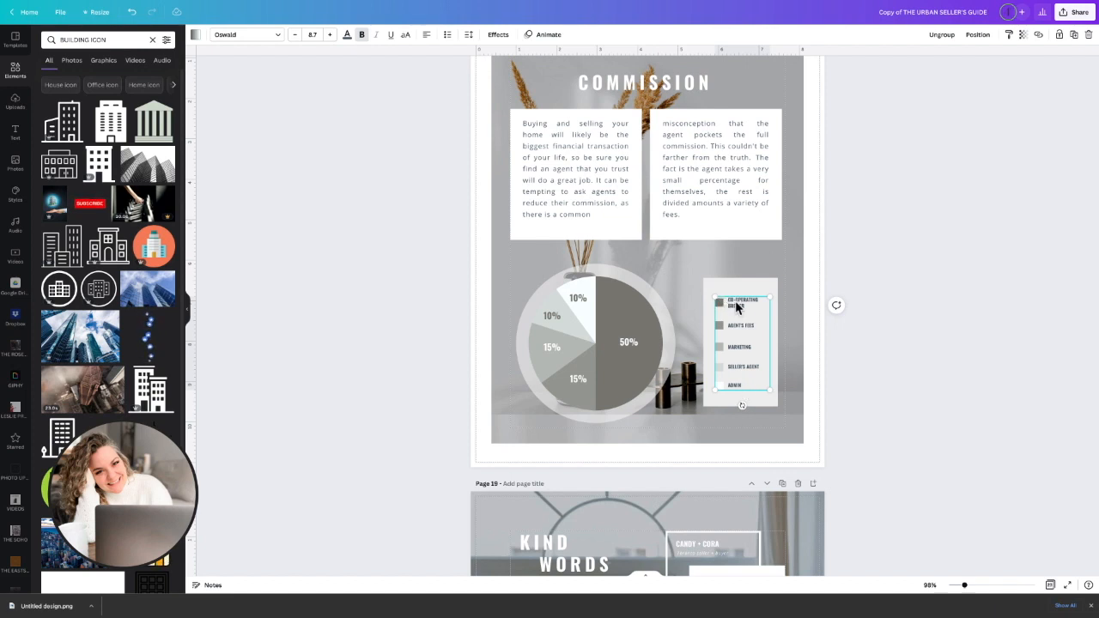
mouse_move(731, 309)
left_mouse_down()
mouse_move(729, 290)
mouse_move(730, 303)
left_mouse_up()
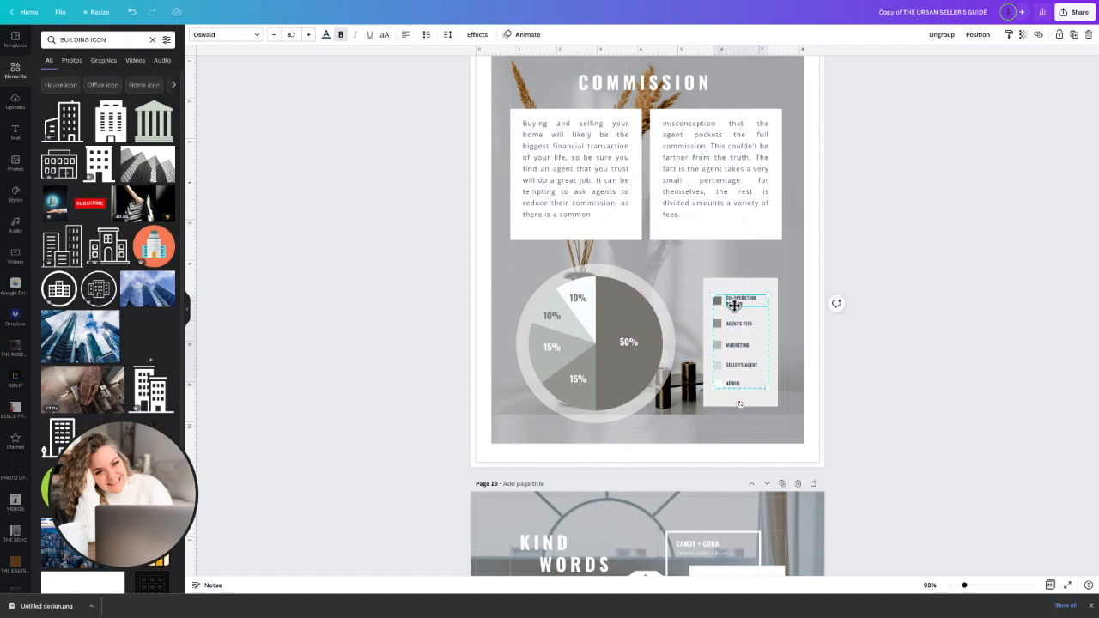
right_click(733, 305)
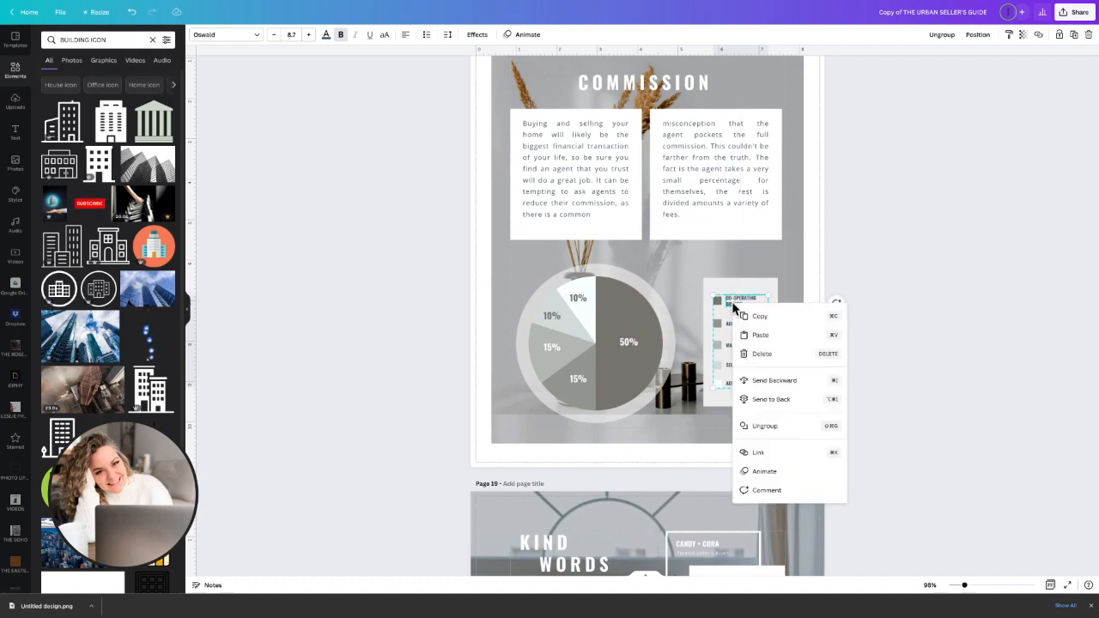
left_click(783, 427)
Copy the ADMIN legend label together with its swatch and place the duplicate directly below the original
left_click(739, 385)
left_click(740, 384, "shift")
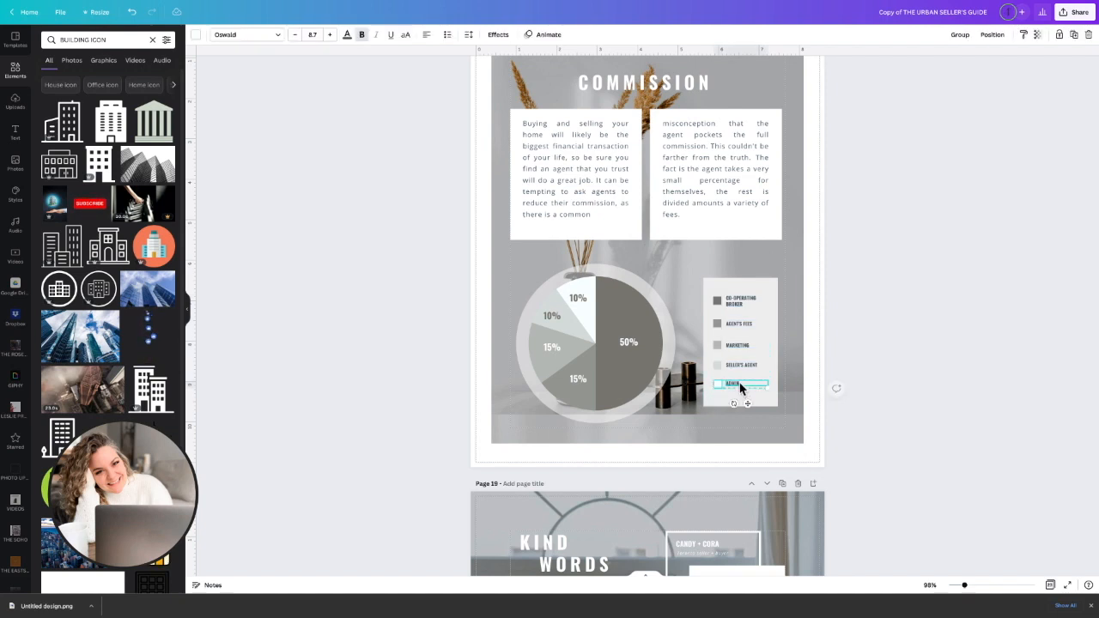
right_click(741, 384)
left_click(760, 401)
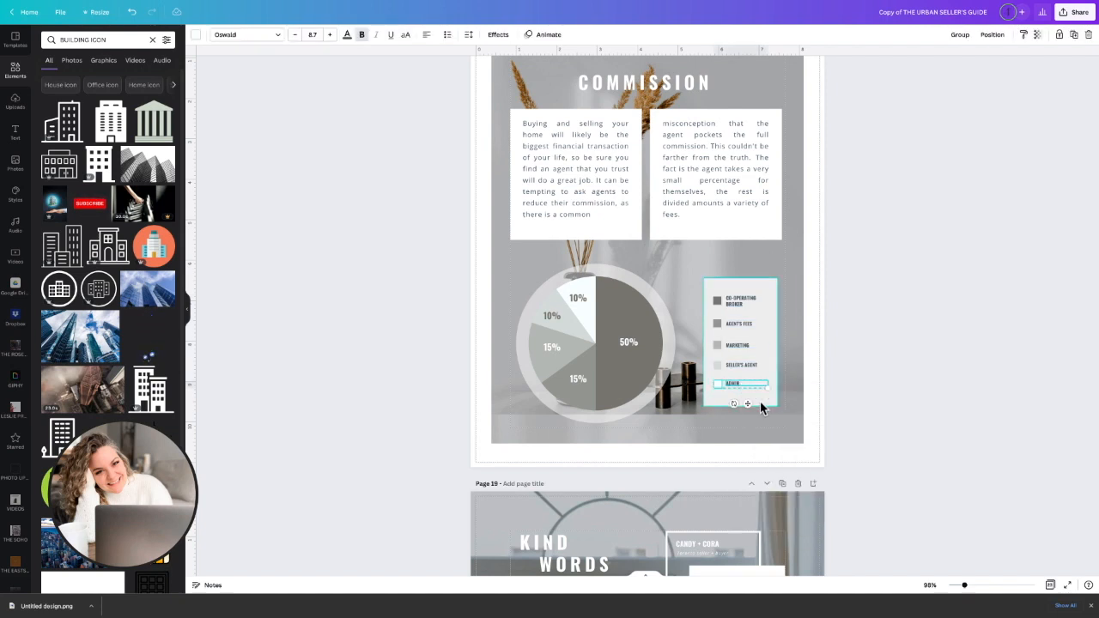
key("ctrl+v")
left_click_drag(761, 404, 748, 421)
Extend the legend's background panel downward to fit the extra entry and rename the duplicated label YOUR ITEM
left_click(734, 309)
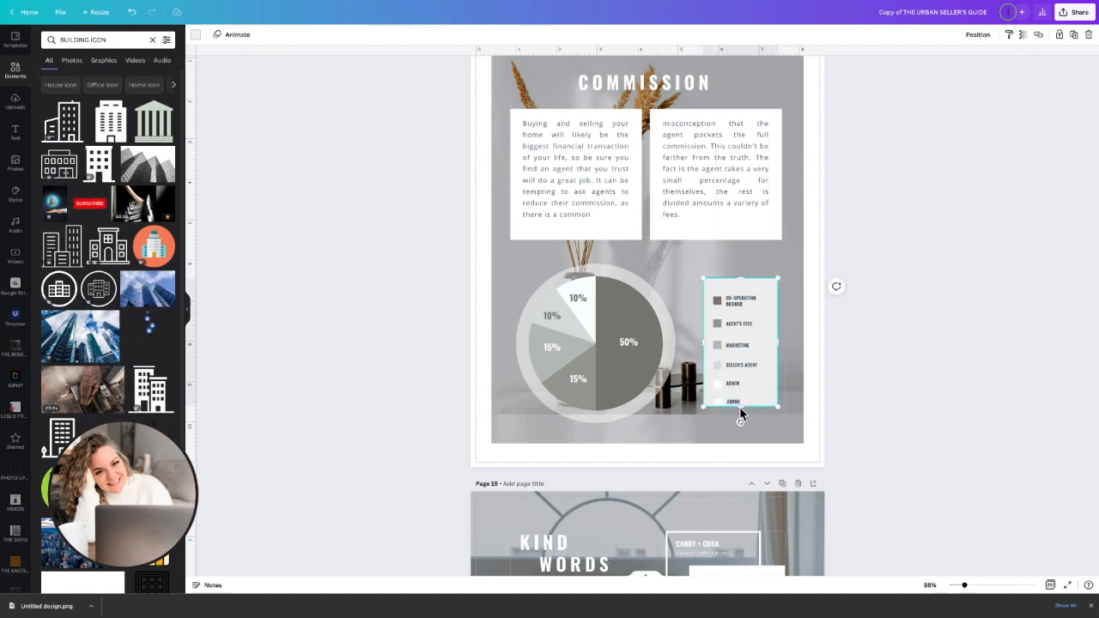
double_click(736, 404)
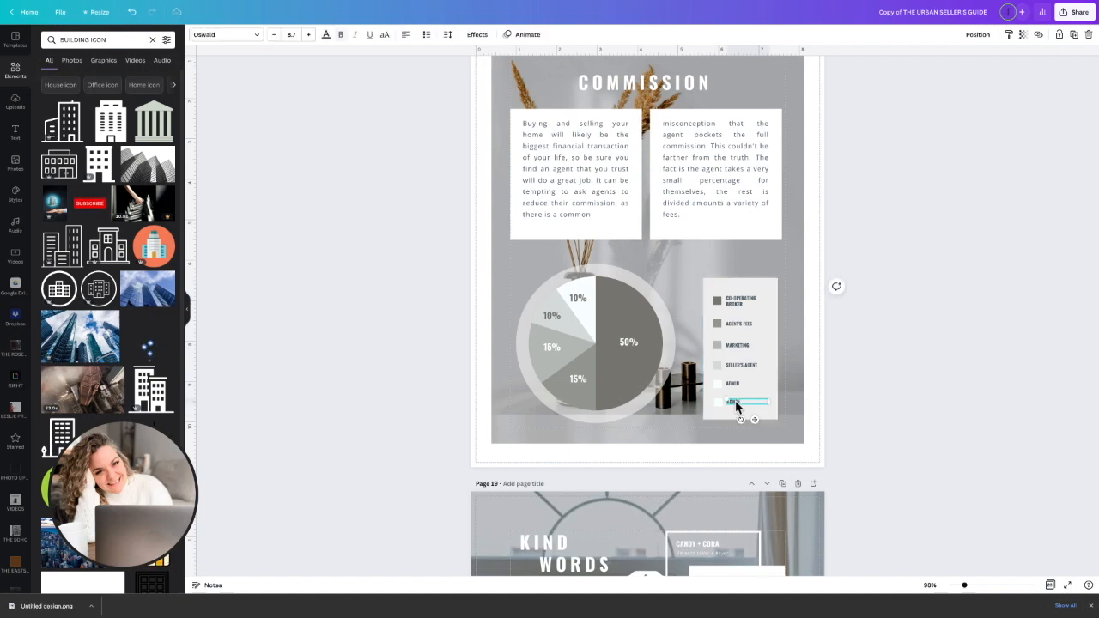
double_click(736, 402)
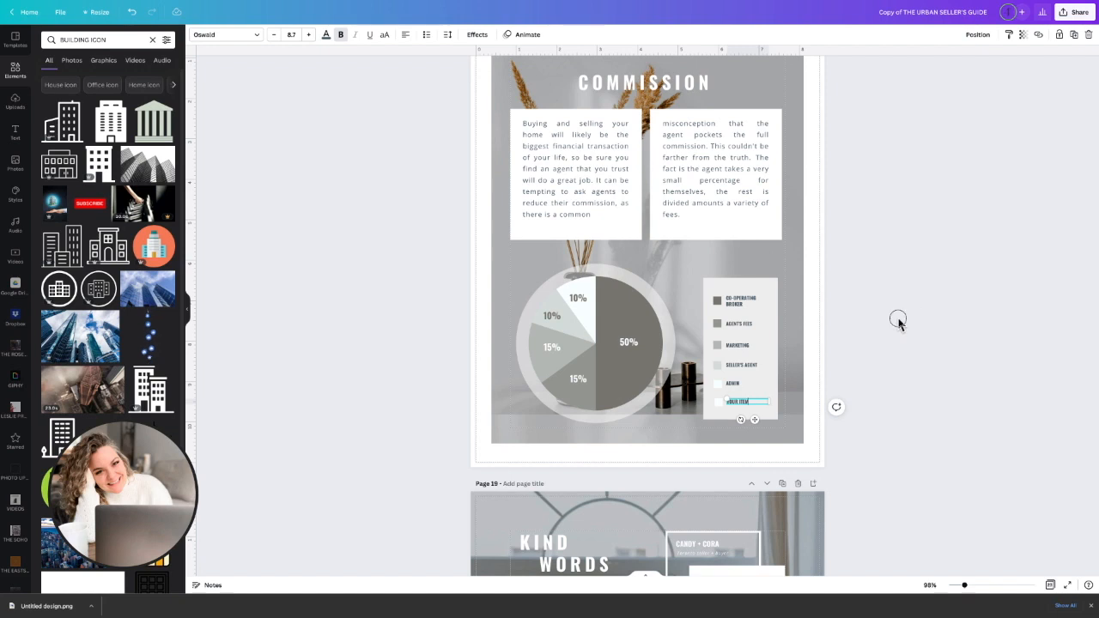
left_click(899, 318)
Align the new legend swatch with the YOUR ITEM label and the swatches above it
left_click(720, 404)
left_click(609, 306)
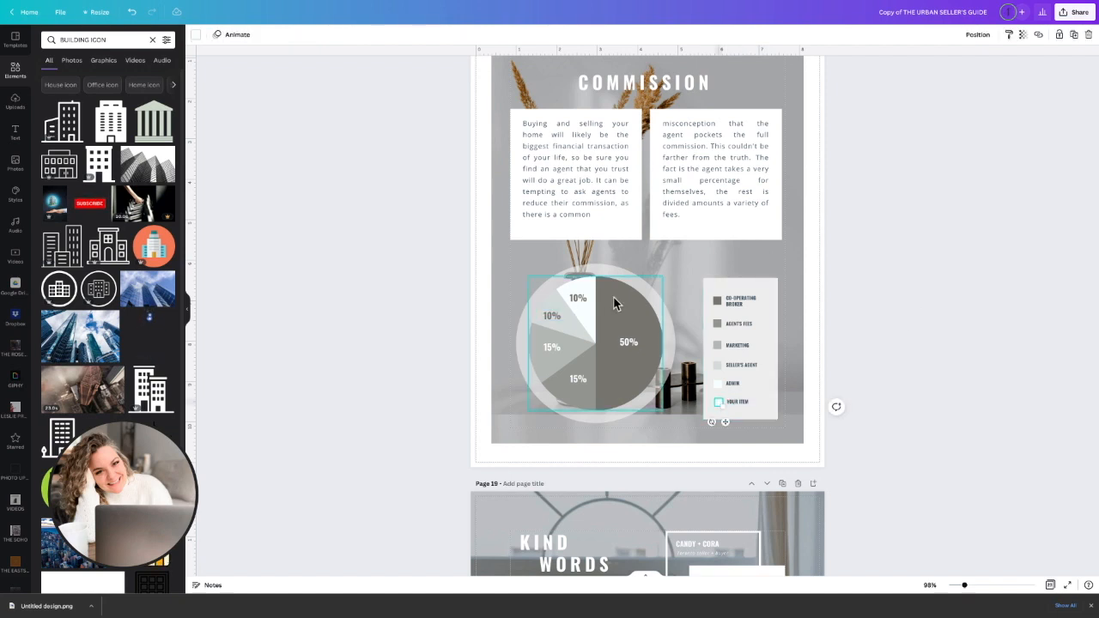
left_click(303, 239)
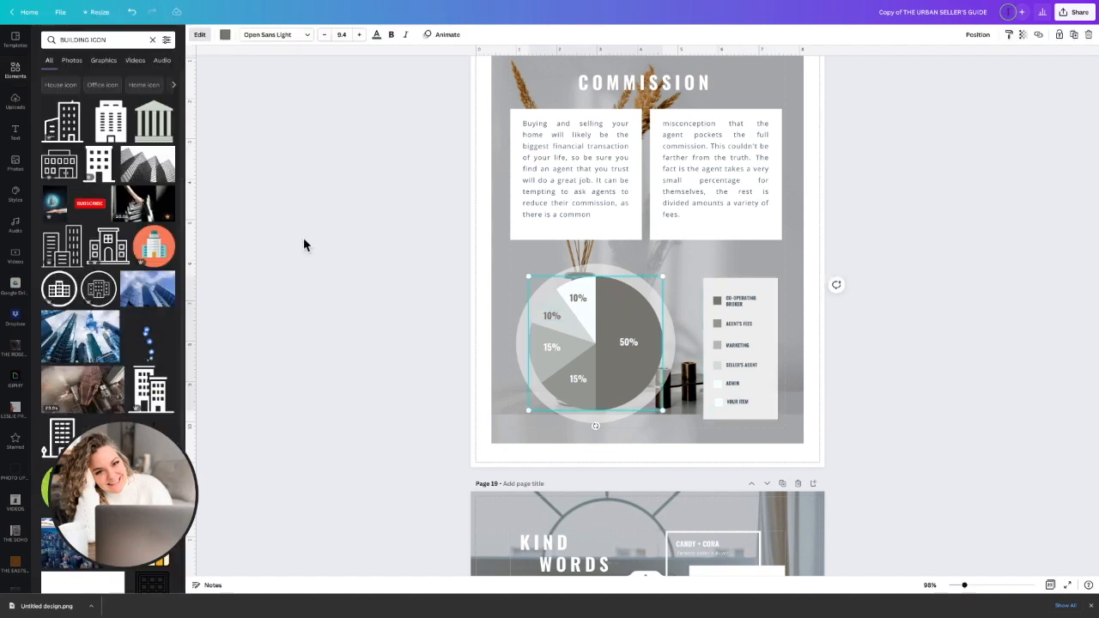
left_click(718, 403)
left_click_drag(718, 407, 718, 402)
left_click(854, 351)
Review the KIND WORDS page's testimonial layout, inspecting the text of the testimonial beneath the heading
scroll(711, 314, "down", 2)
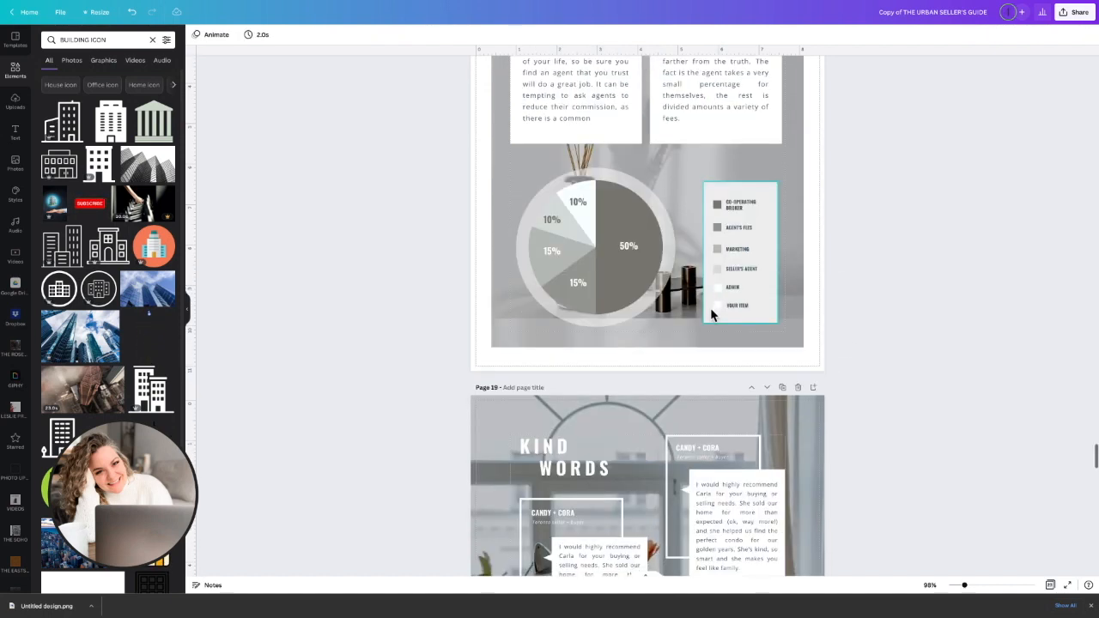
scroll(710, 308, "down", 6)
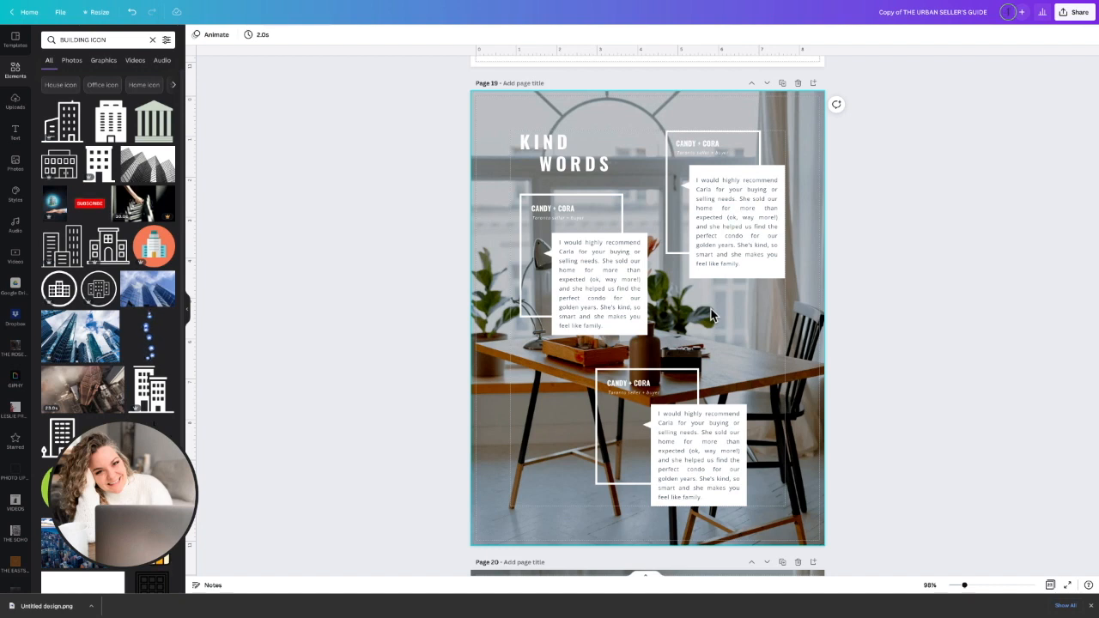
left_click(607, 280)
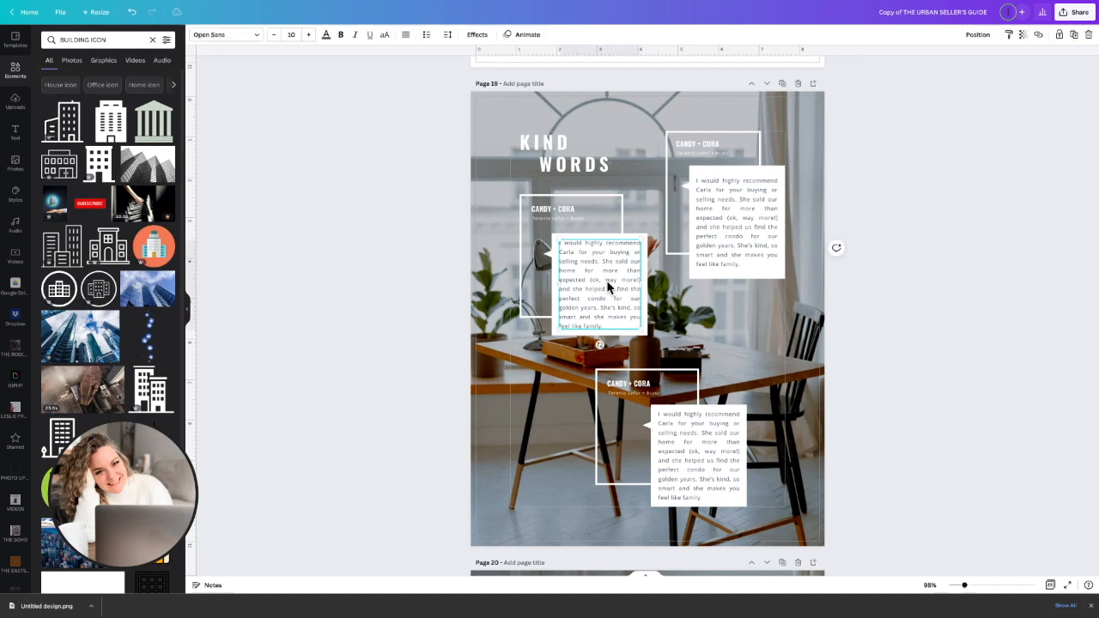
Ungroup the upper-right testimonial on the KIND WORDS page
left_click(733, 213)
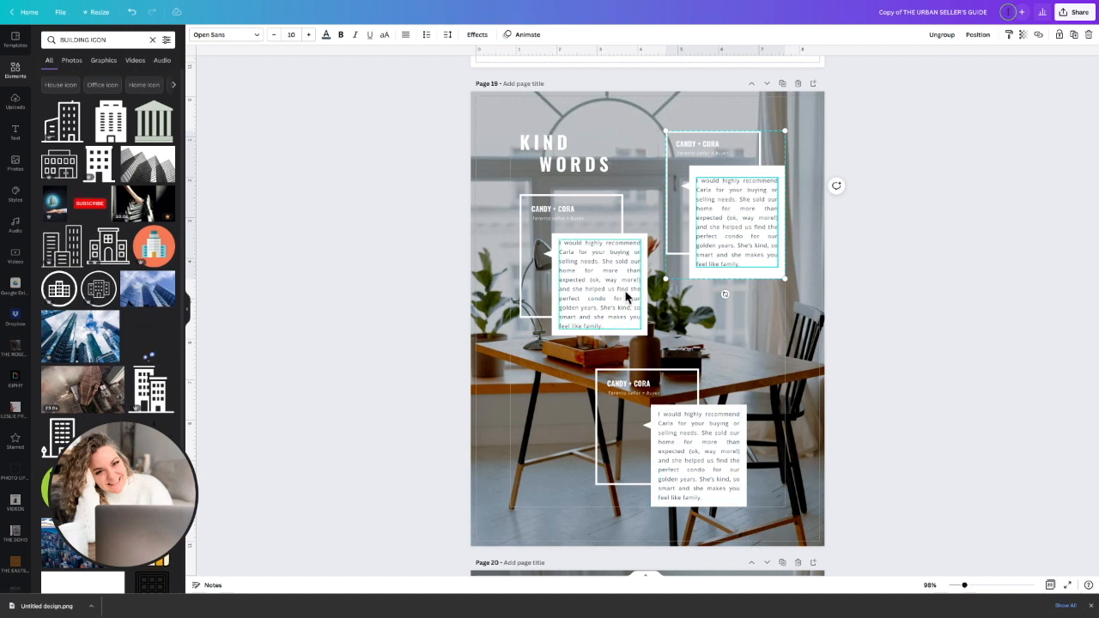
right_click(753, 201)
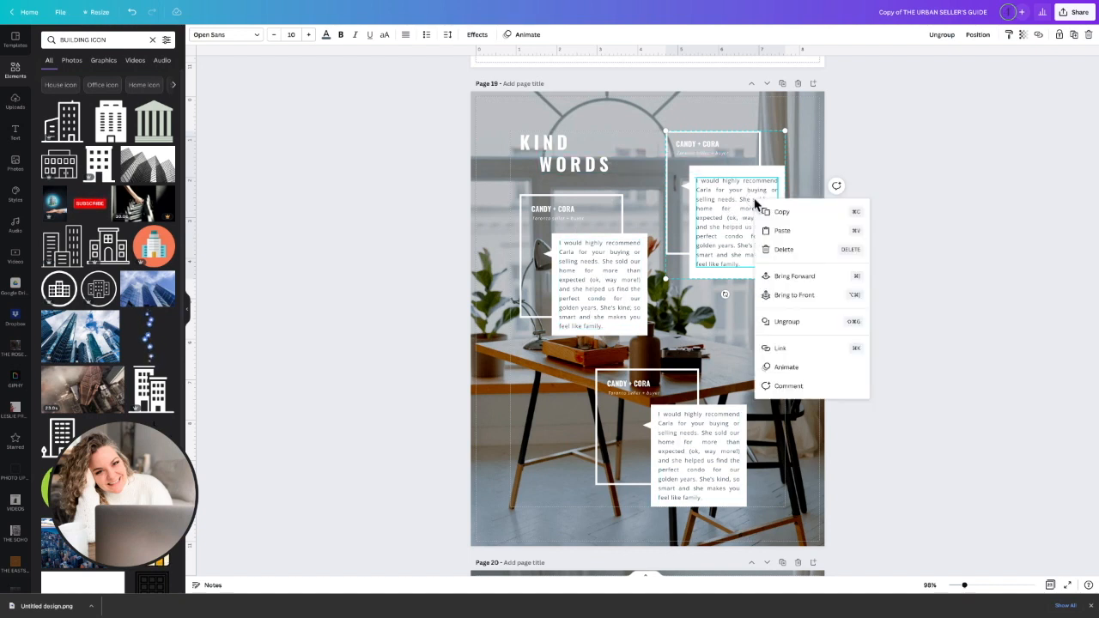
left_click(809, 322)
left_click(893, 282)
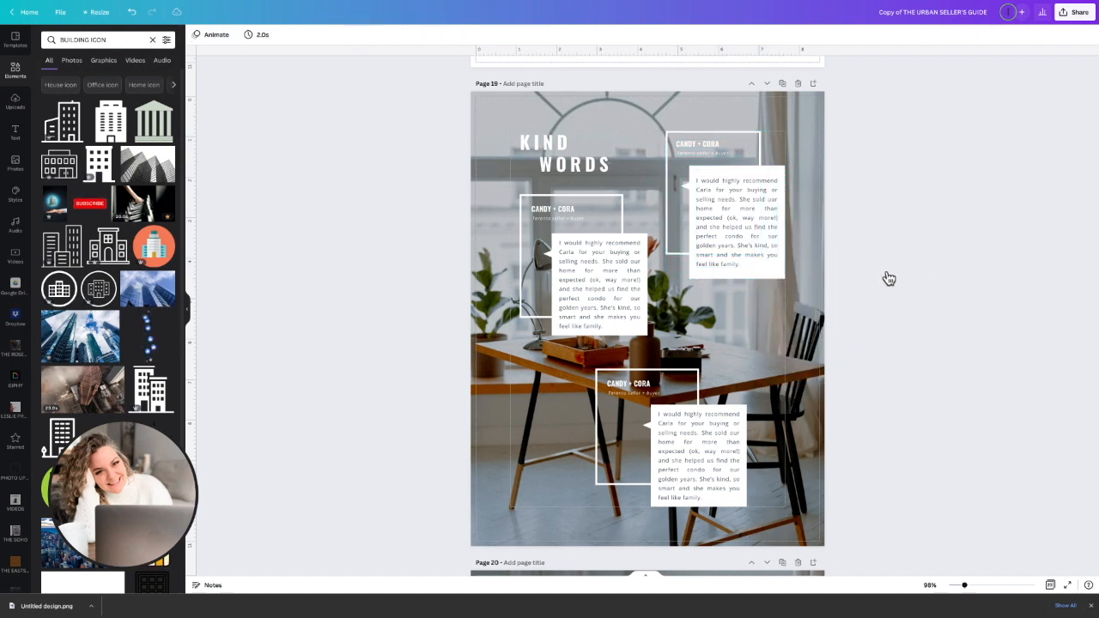
Try stretching the upper-right testimonial's white speech box downward, and shrink it back to its original height
left_click(713, 220)
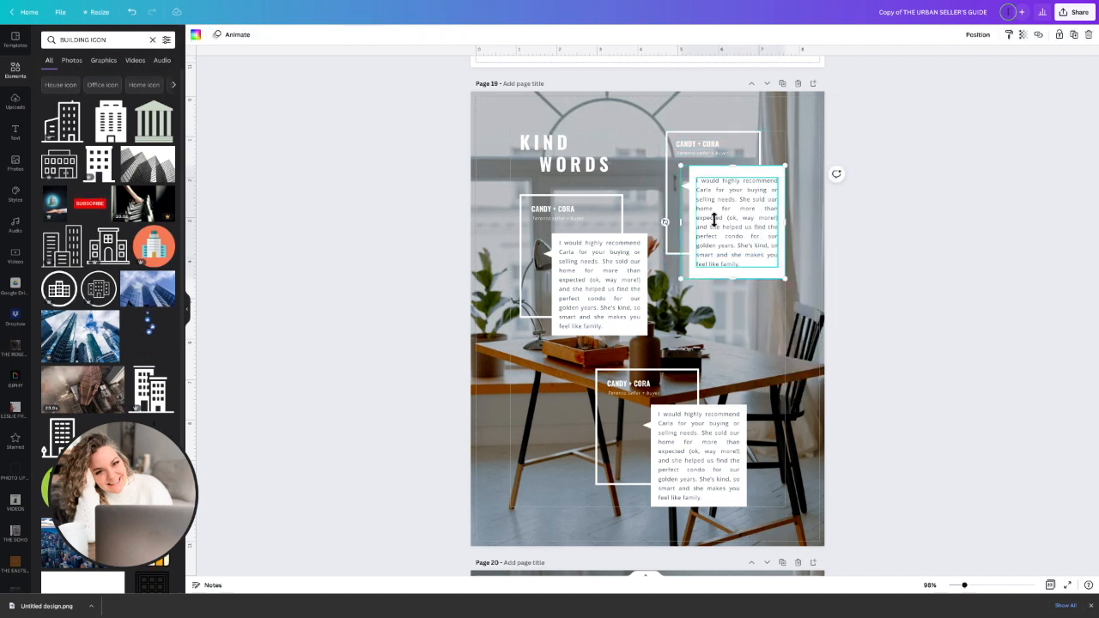
left_click_drag(734, 279, 733, 349)
left_click(720, 252)
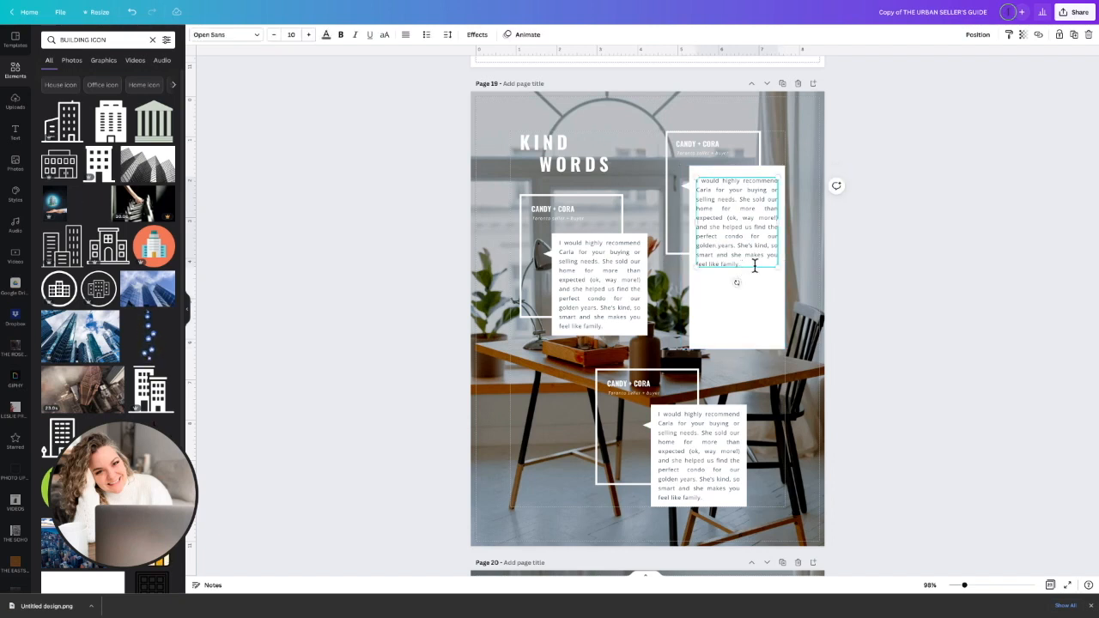
left_click(733, 343)
left_click_drag(735, 350, 730, 278)
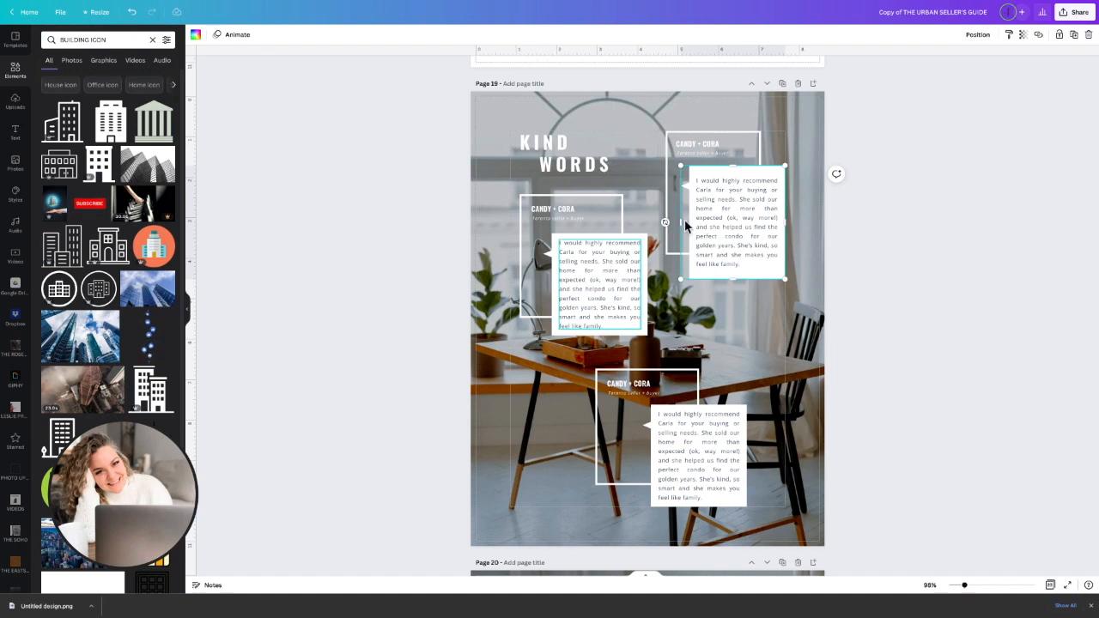
Delete the upper-right testimonial piece by piece: outline frame, speech box, quote text, client names and caption
left_click(672, 176)
left_click(666, 198)
key("Delete")
left_click(697, 196)
key("Delete")
left_click(703, 144)
key("Delete")
left_click(732, 153)
key("Delete")
key("ctrl+z")
left_click(691, 151)
key("Delete")
Widen the speech box of the testimonial beneath the heading towards the page's right margin and extend it down to the lower testimonial
scroll(649, 278, "up", 1)
left_click(633, 242)
left_click(646, 257)
left_click_drag(652, 272, 774, 266)
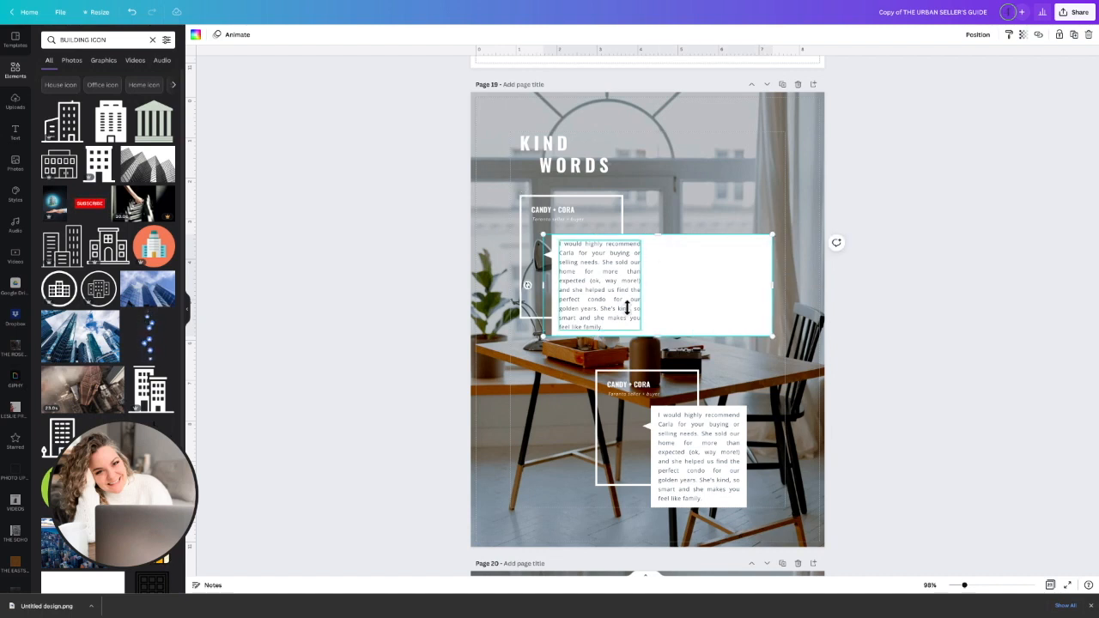
left_click_drag(658, 336, 657, 370)
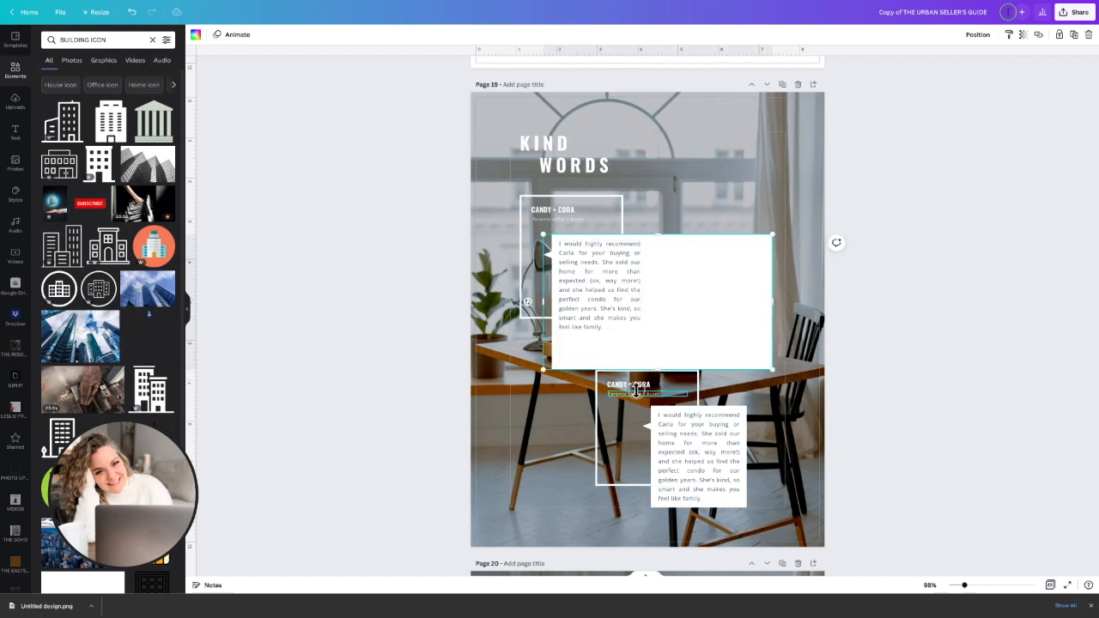
Delete the lower testimonial from the KIND WORDS page
left_click(634, 392)
left_click(672, 434)
key("Delete")
left_click(673, 435)
key("Delete")
Extend the remaining speech box down over the freed space and widen its quote text to fill the box's width
left_click(658, 367)
left_click_drag(658, 369, 657, 473)
left_click(633, 292)
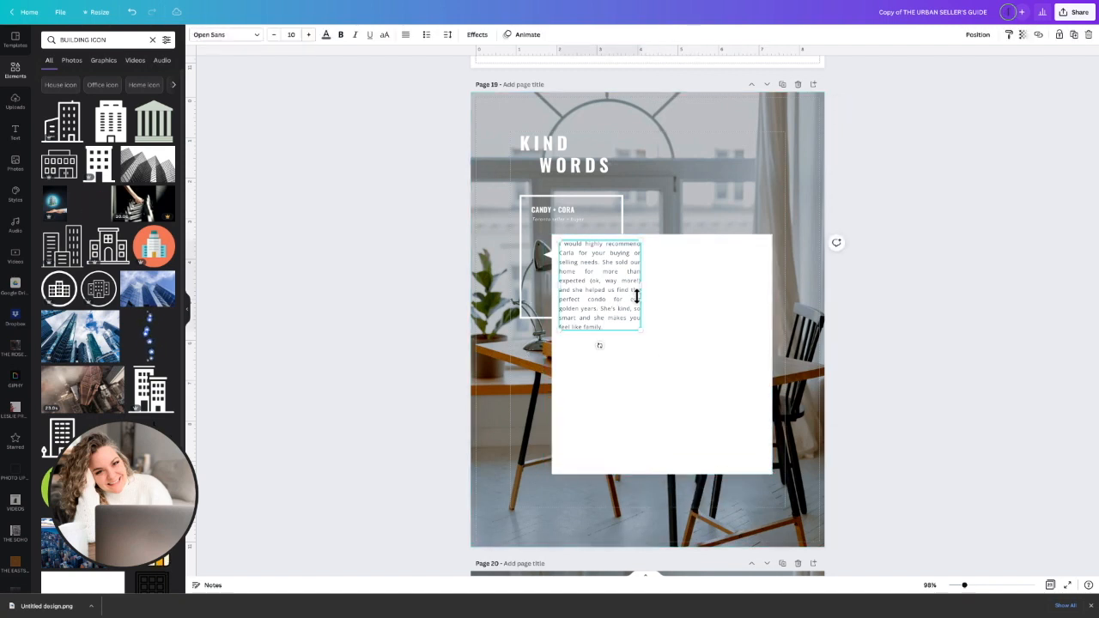
left_click_drag(641, 286, 760, 281)
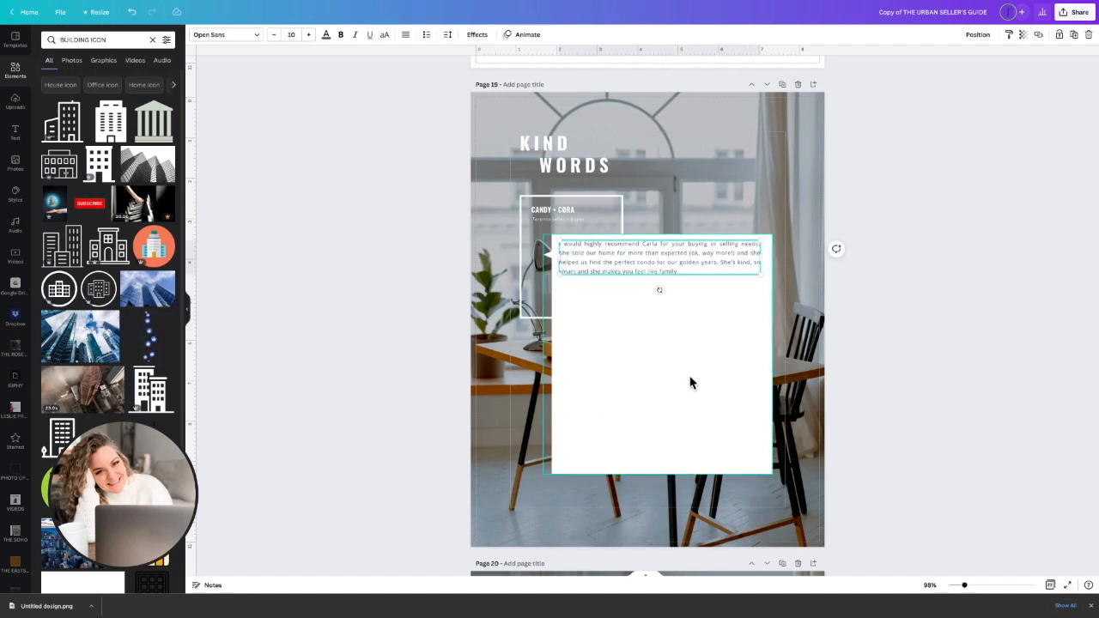
Select all parts of the remaining testimonial and shift them left so the outline frame meets the left margin
left_click(605, 373)
left_click(608, 257, "shift")
left_click(565, 219, "shift")
left_click(562, 210, "shift")
left_click(562, 197, "shift")
left_click_drag(562, 195, 552, 196)
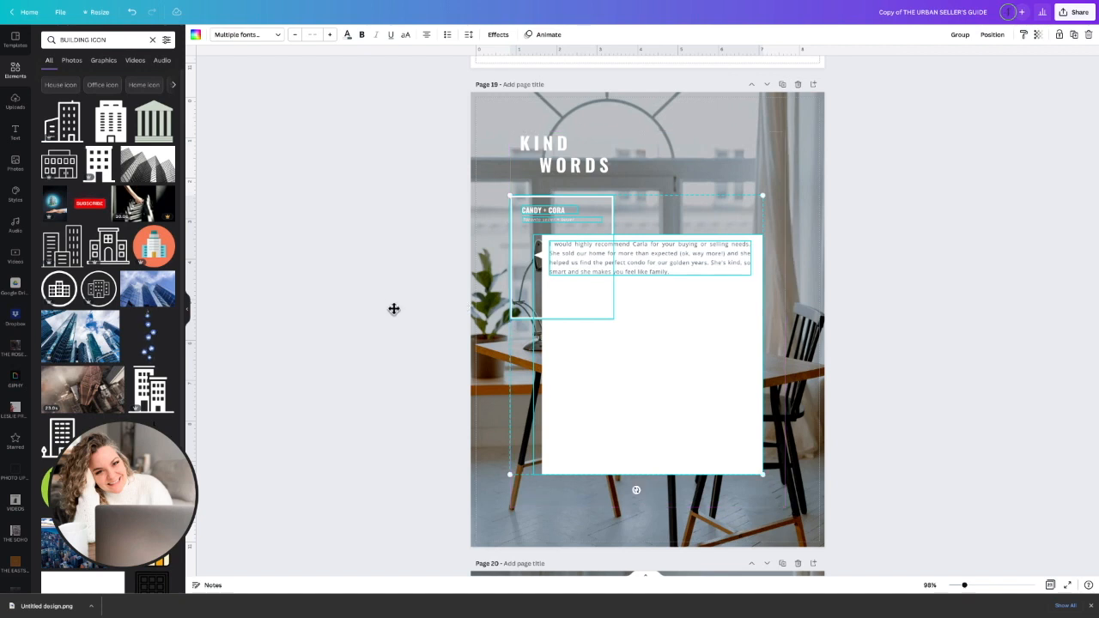
Lengthen the white speech box slightly at its bottom edge and deselect it
left_click(611, 389)
left_click_drag(659, 486, 661, 494)
left_click(388, 382)
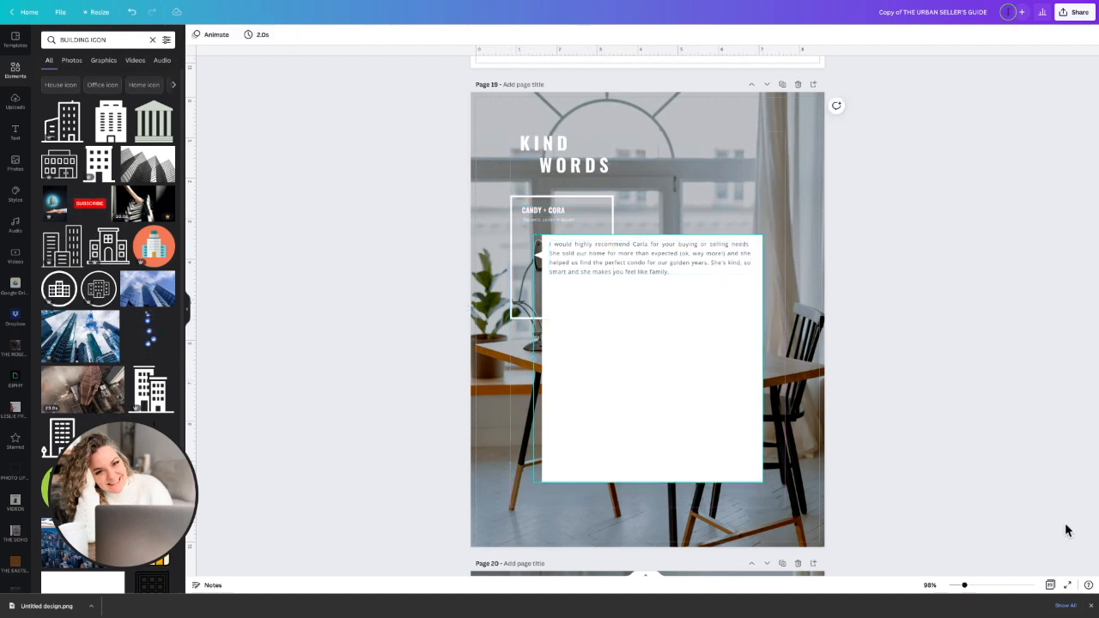
On page 20, widen the lowest testimonial's white speech box to the right and lengthen the right-hand testimonial's box downward
left_click(1051, 587)
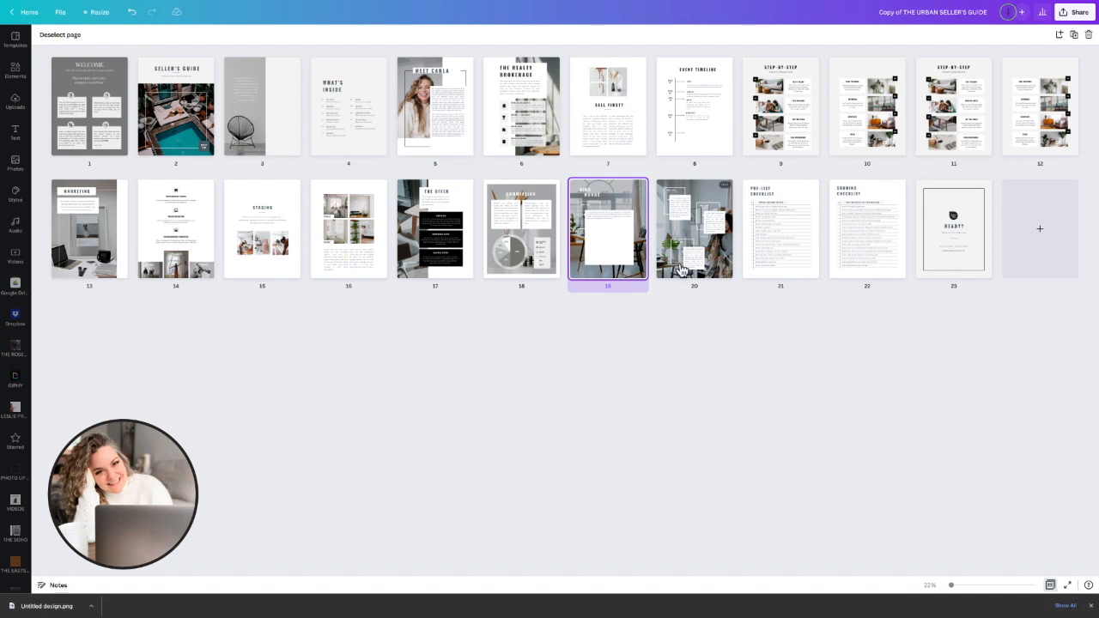
double_click(679, 270)
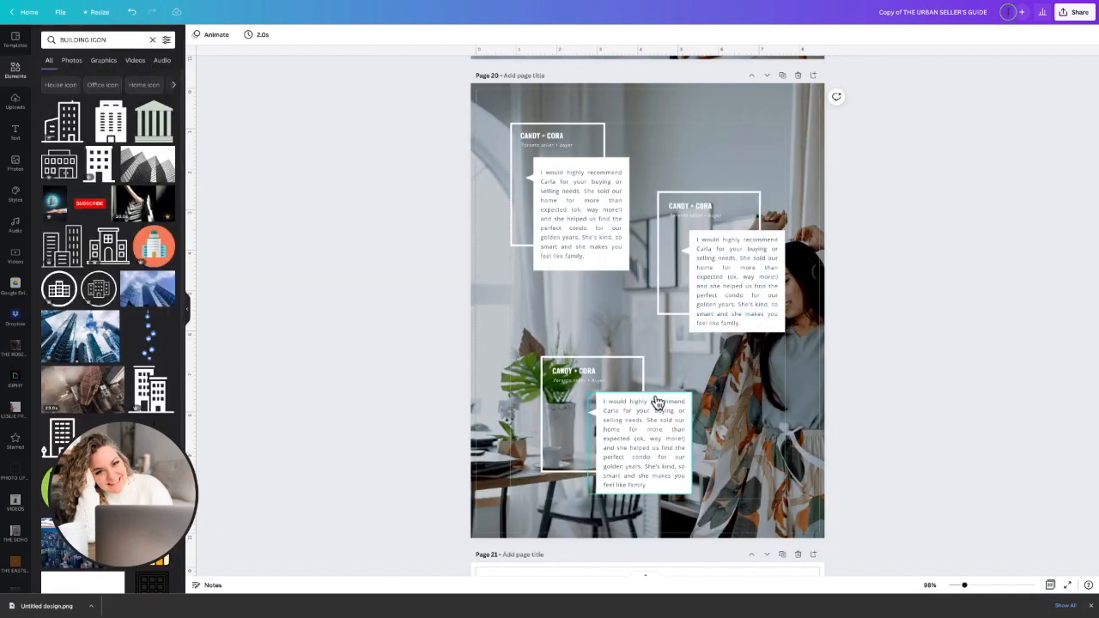
left_click(657, 402)
left_click_drag(692, 436, 761, 429)
left_click(728, 326)
left_click_drag(729, 332, 729, 355)
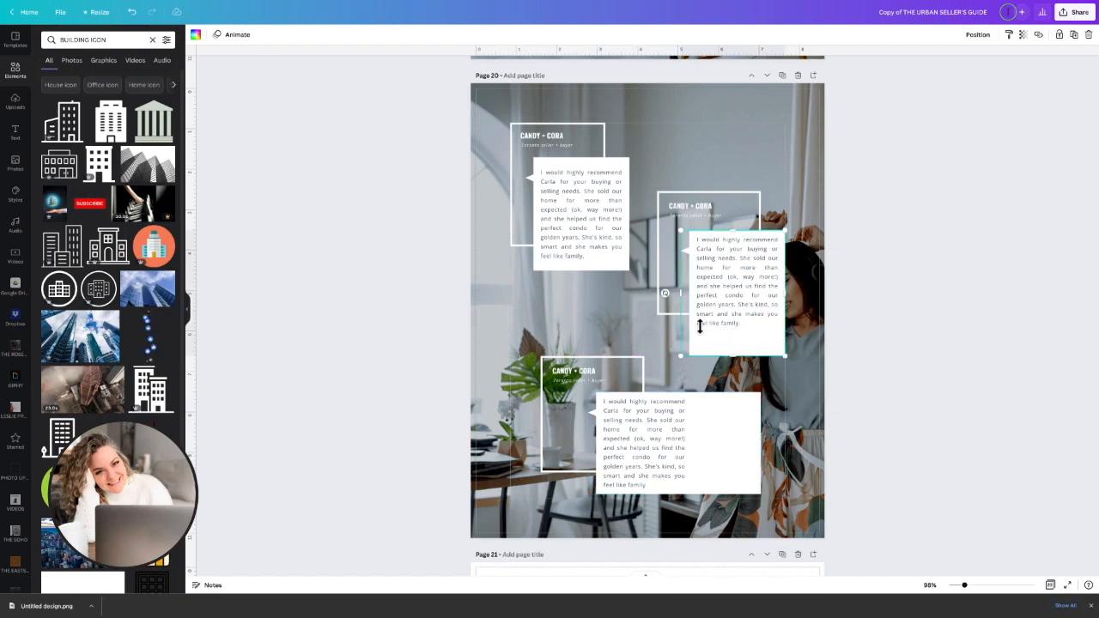
Lengthen the upper-left testimonial's white speech box on page 20 downward, past the end of its quote
left_click(594, 270)
left_click_drag(592, 278, 592, 310)
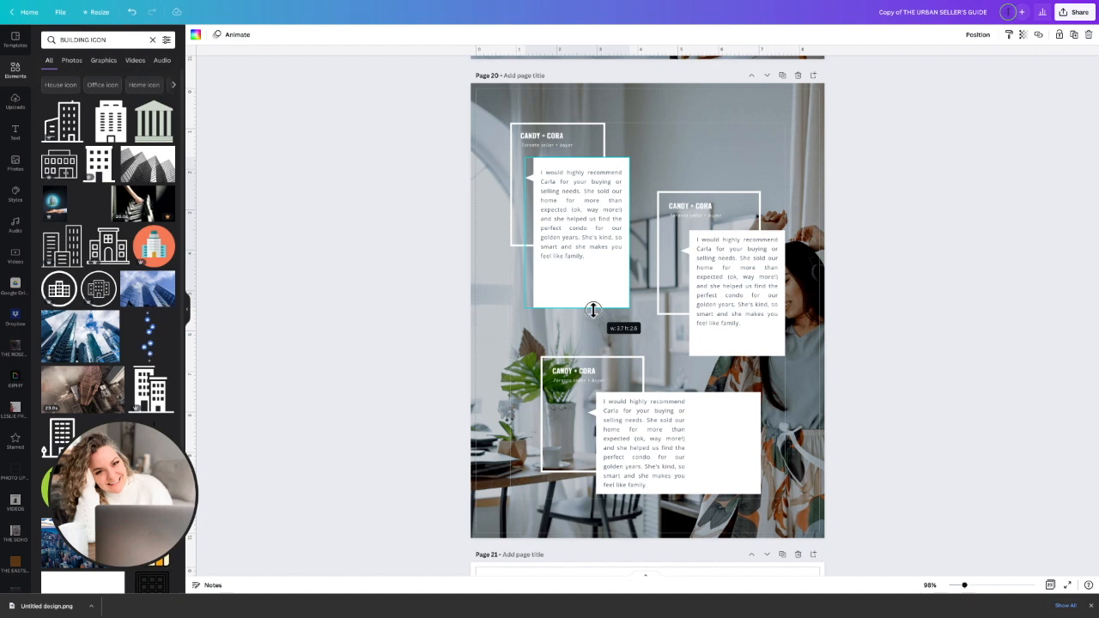
left_click(471, 296)
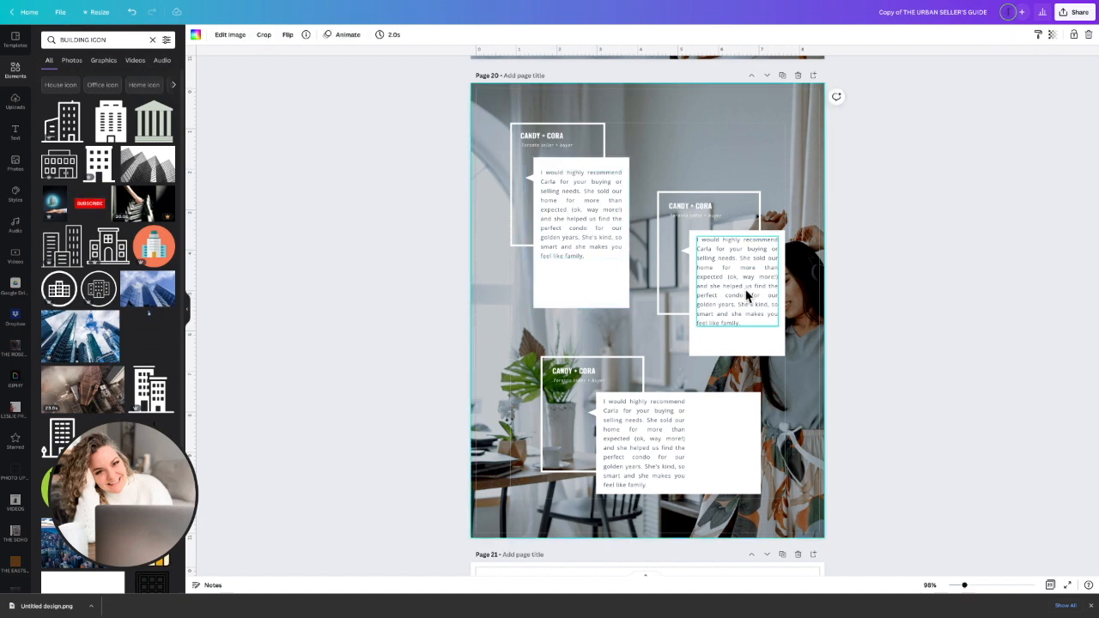
Shorten the upper-left testimonial's white speech box on page 20 so its bottom edge cuts across the quote text
left_click(580, 307)
left_click_drag(580, 307, 579, 224)
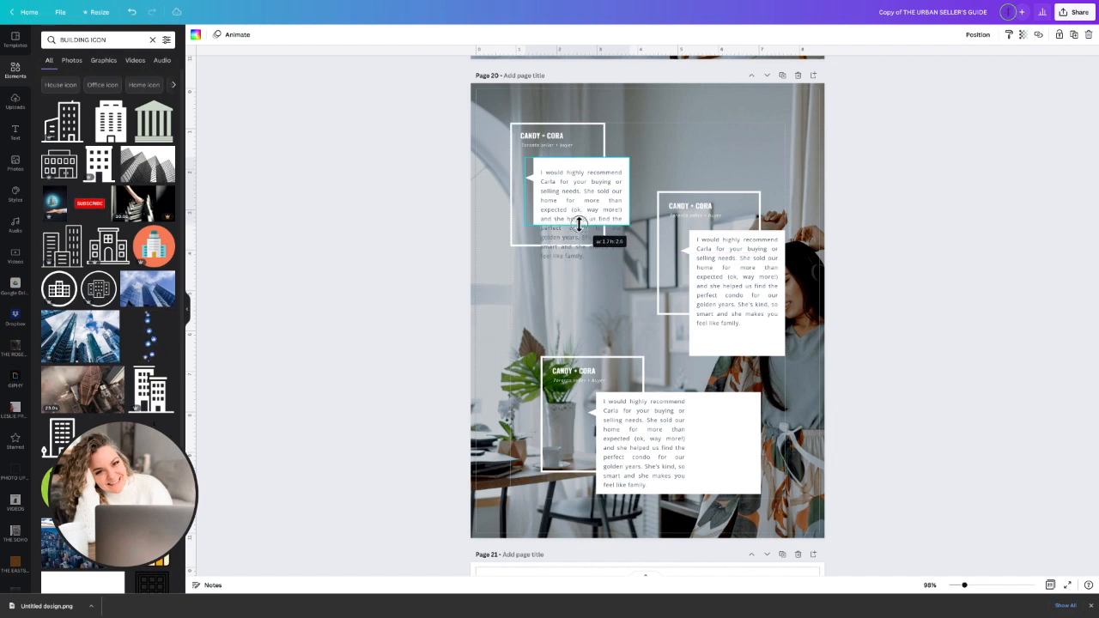
left_click(559, 245)
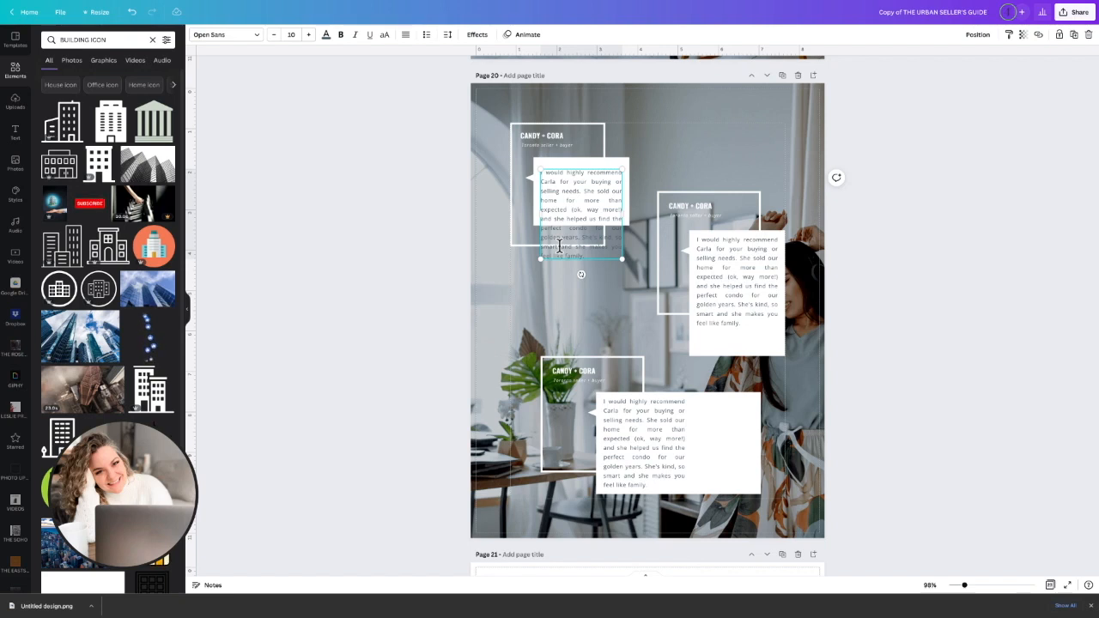
left_click(620, 163)
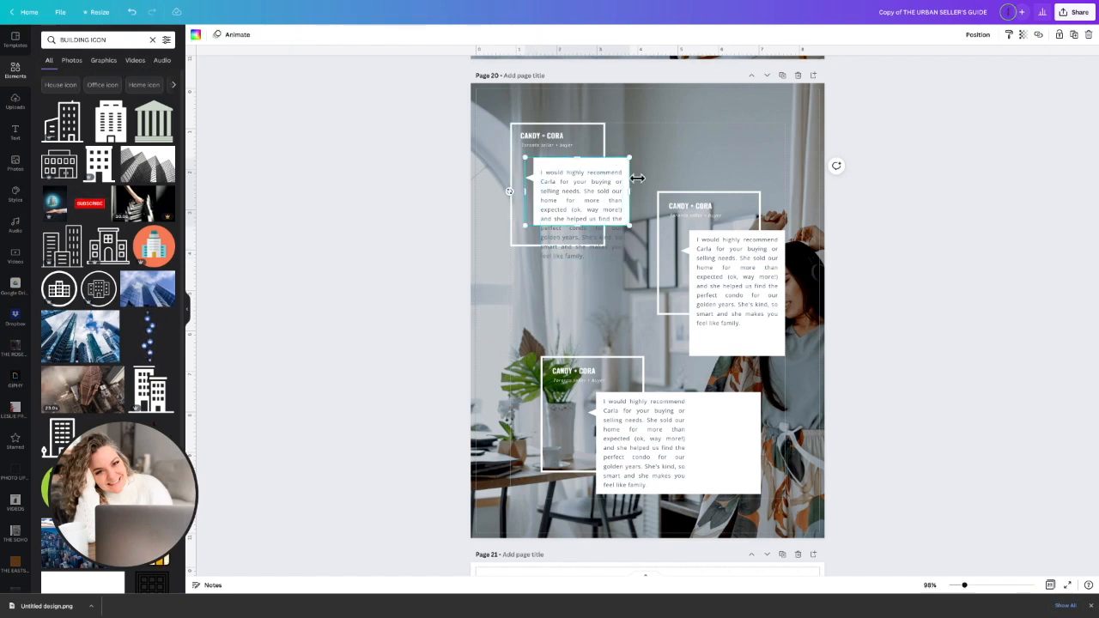
left_click(637, 303)
Review the KIND WORDS page and the testimonial page after it, and bring up the overview of all pages
scroll(637, 303, "down", 1)
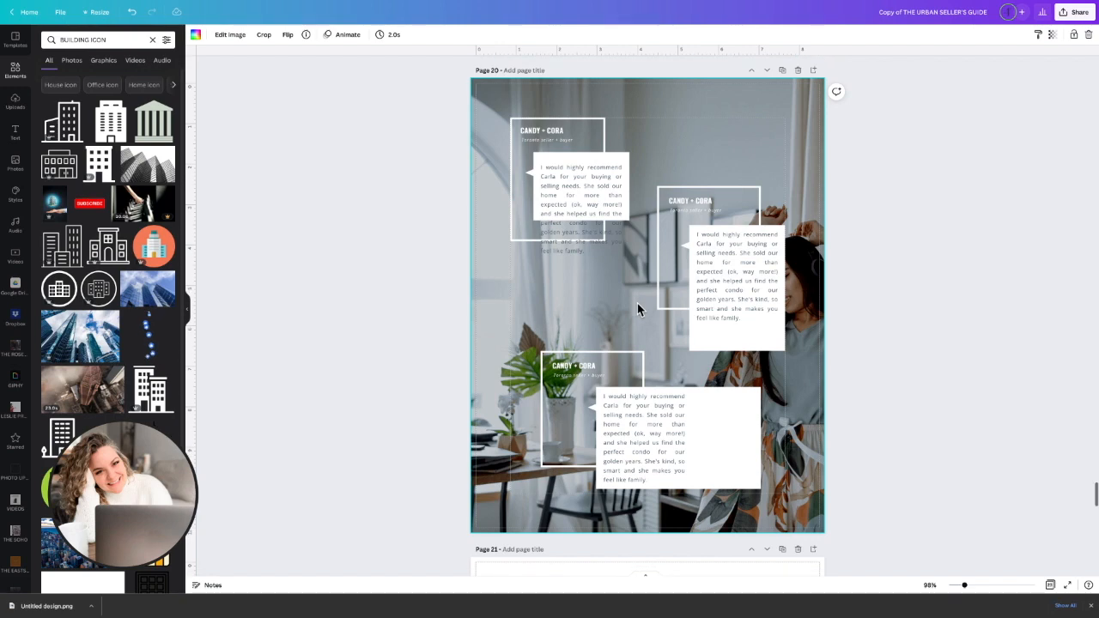
scroll(637, 303, "down", 1)
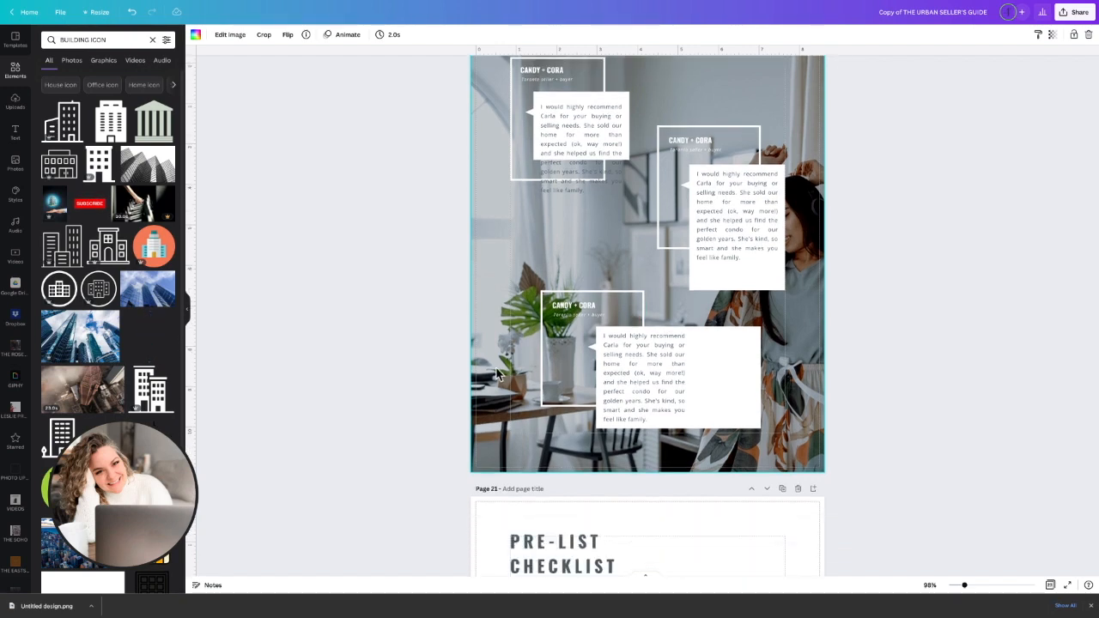
scroll(542, 280, "up", 6)
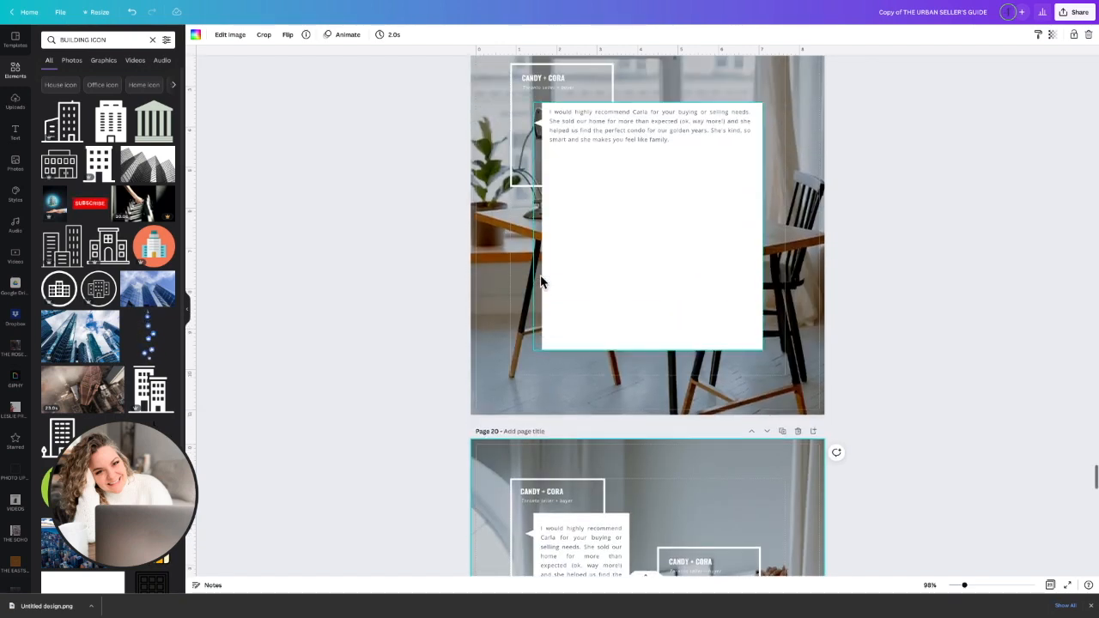
scroll(540, 280, "up", 4)
scroll(738, 297, "down", 1)
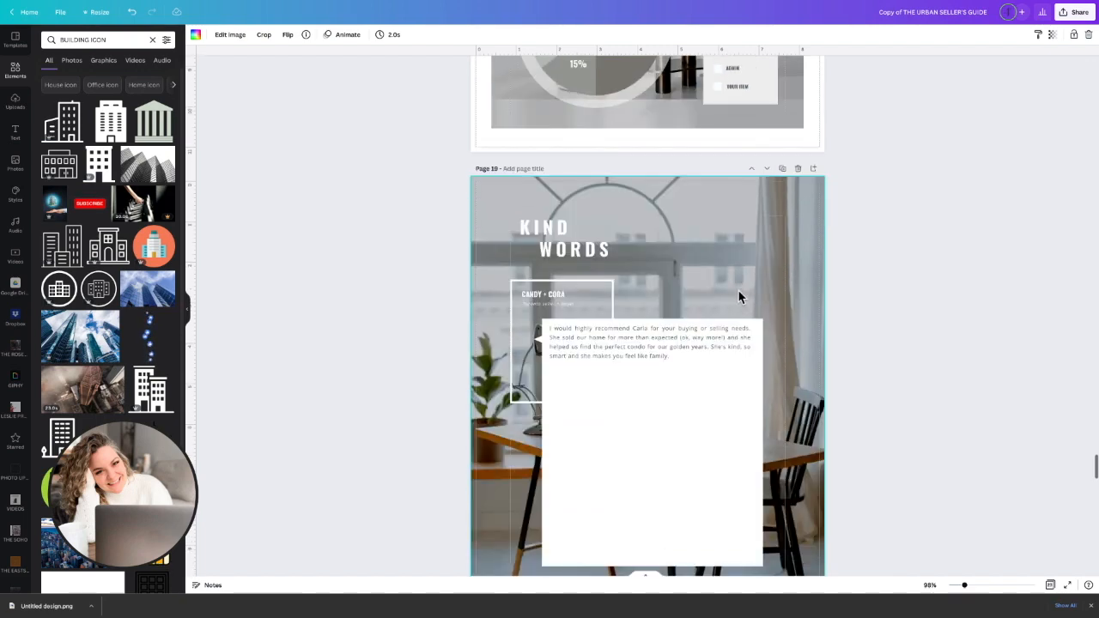
scroll(739, 297, "down", 5)
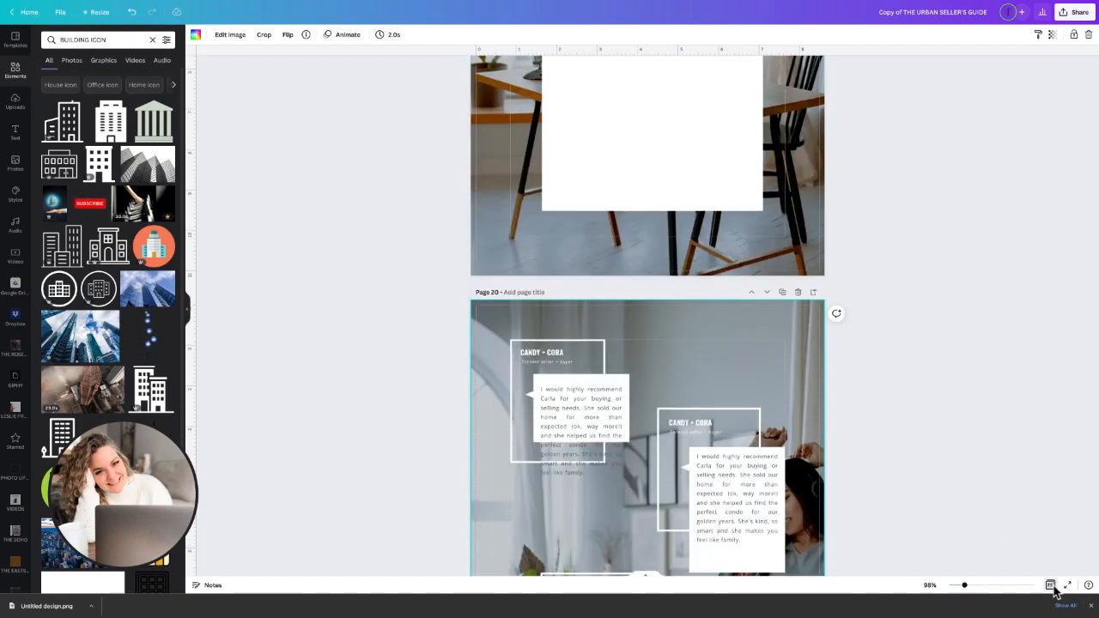
left_click(1051, 586)
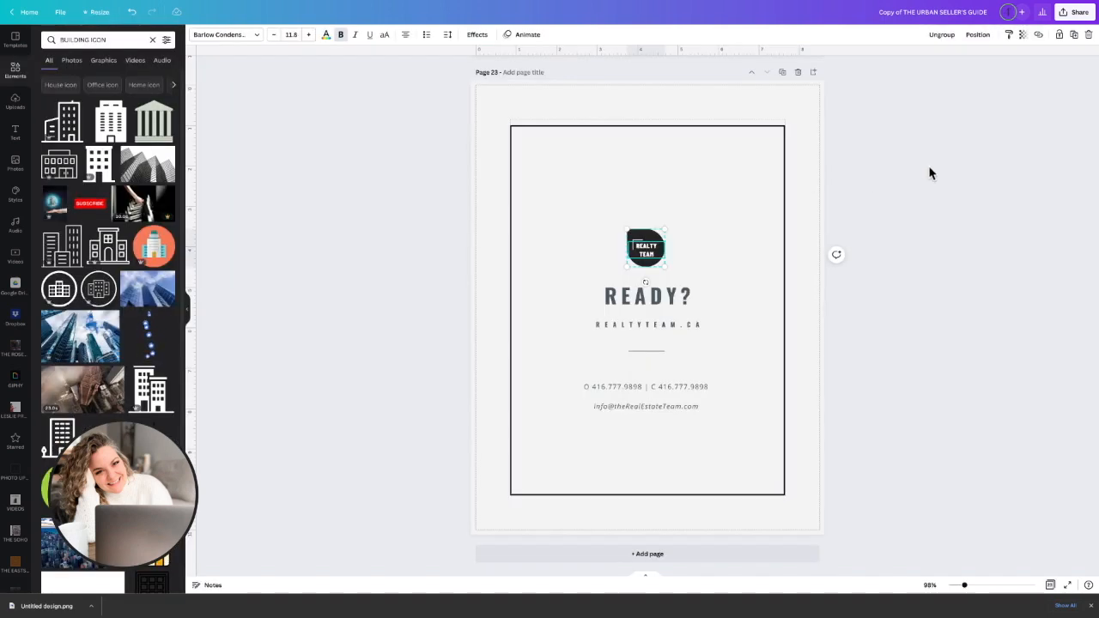
Set up the design's download as a PDF Print file with crop marks and bleed included
left_click(1069, 17)
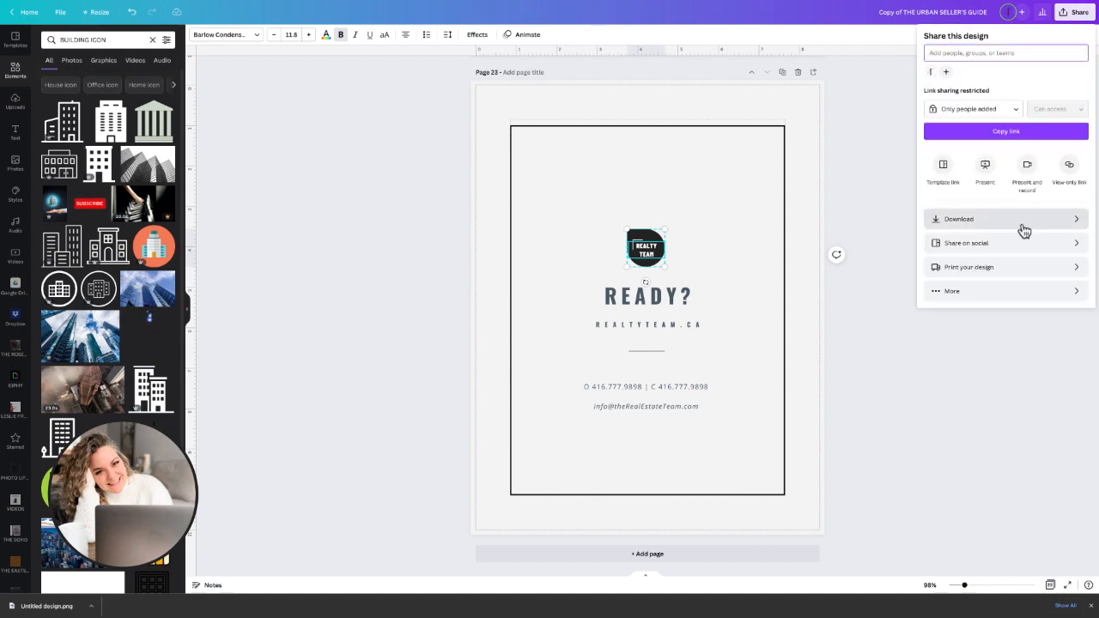
left_click(1024, 229)
left_click(1026, 71)
left_click(1025, 71)
left_click(1026, 73)
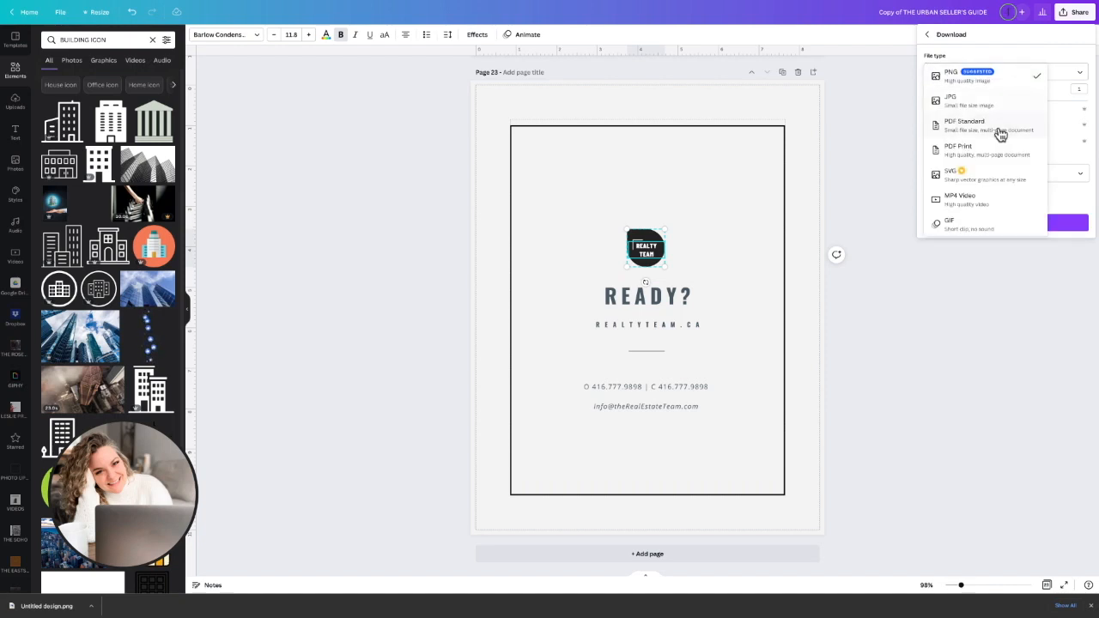
left_click(955, 154)
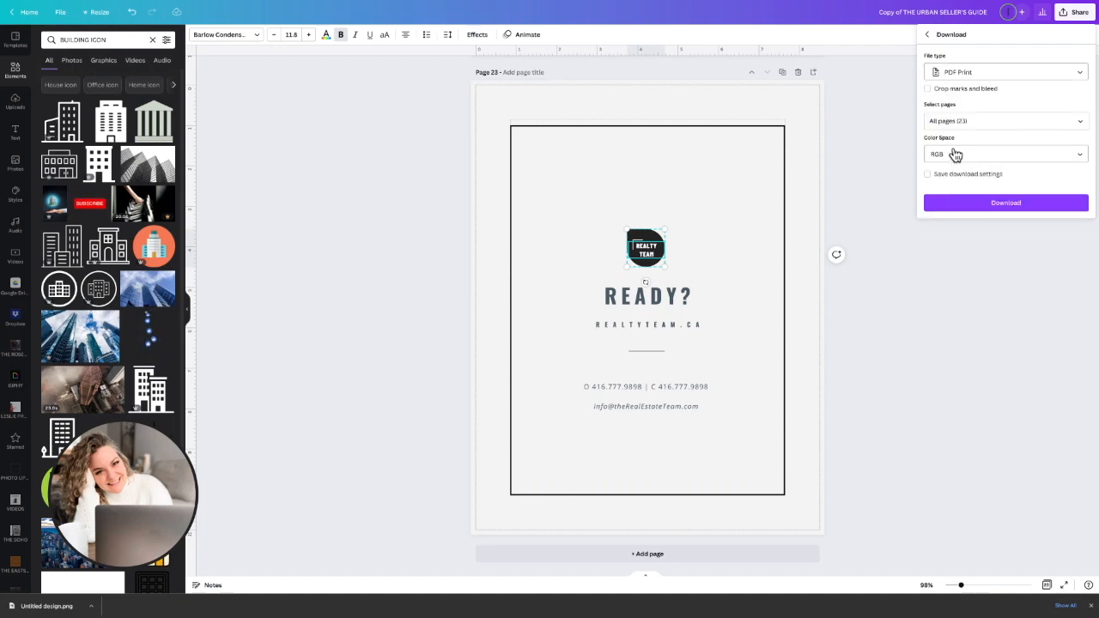
left_click(927, 90)
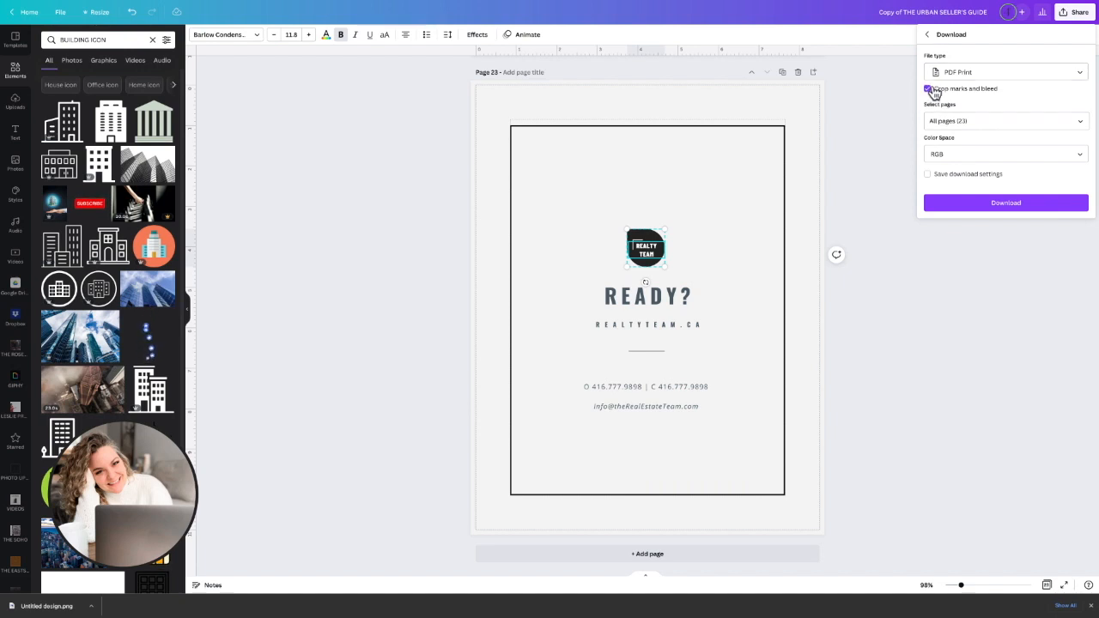
Set the download's color space to CMYK and download all 23 pages
left_click(975, 163)
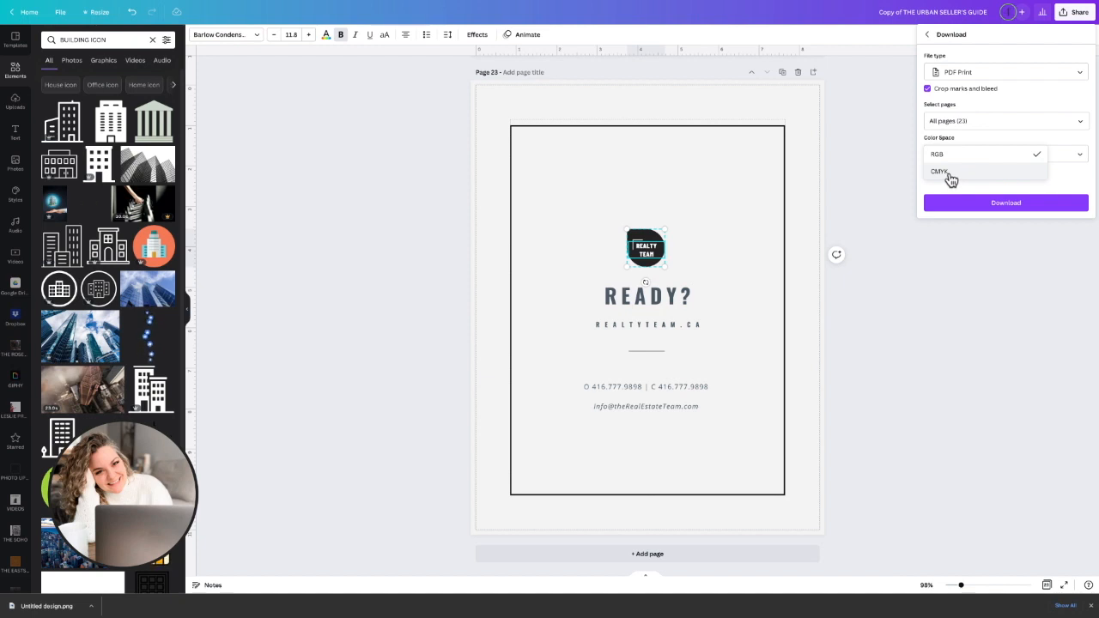
left_click(944, 174)
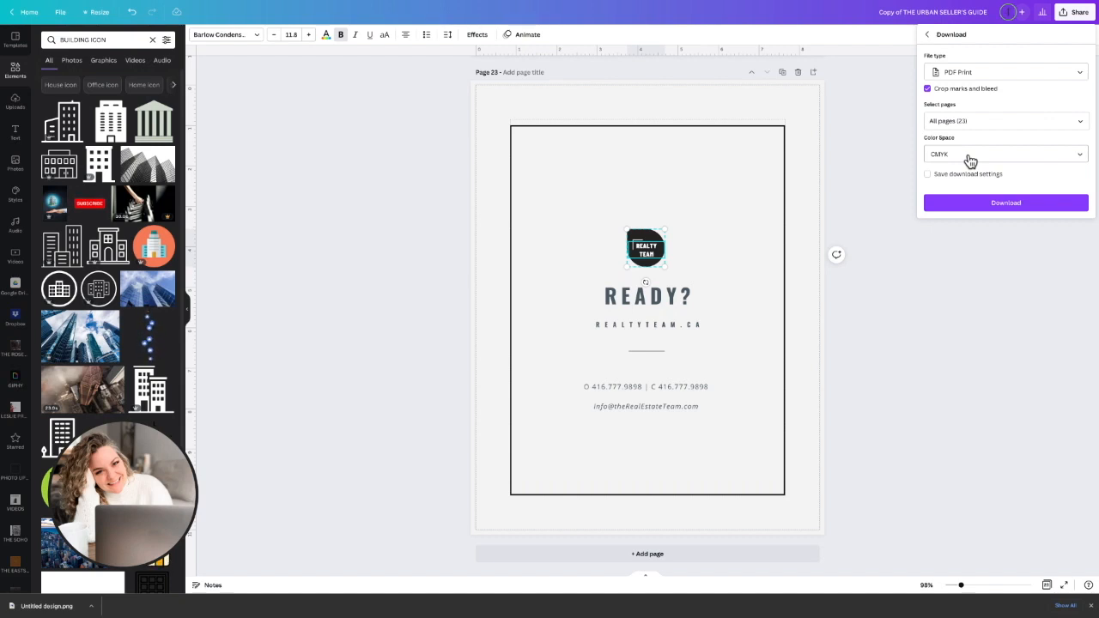
left_click(970, 160)
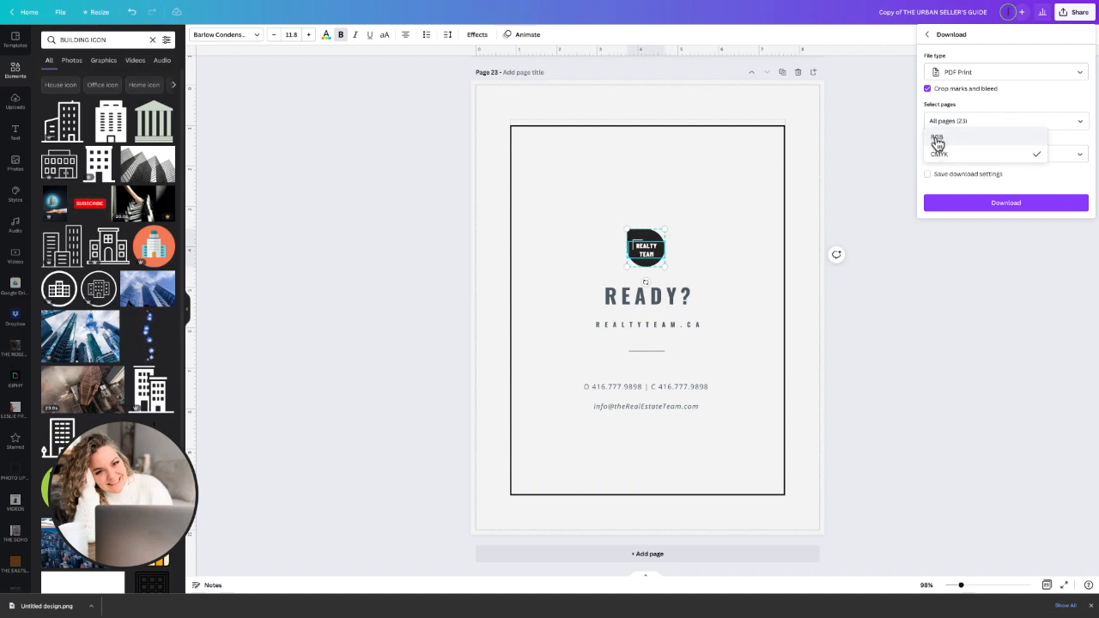
left_click(954, 166)
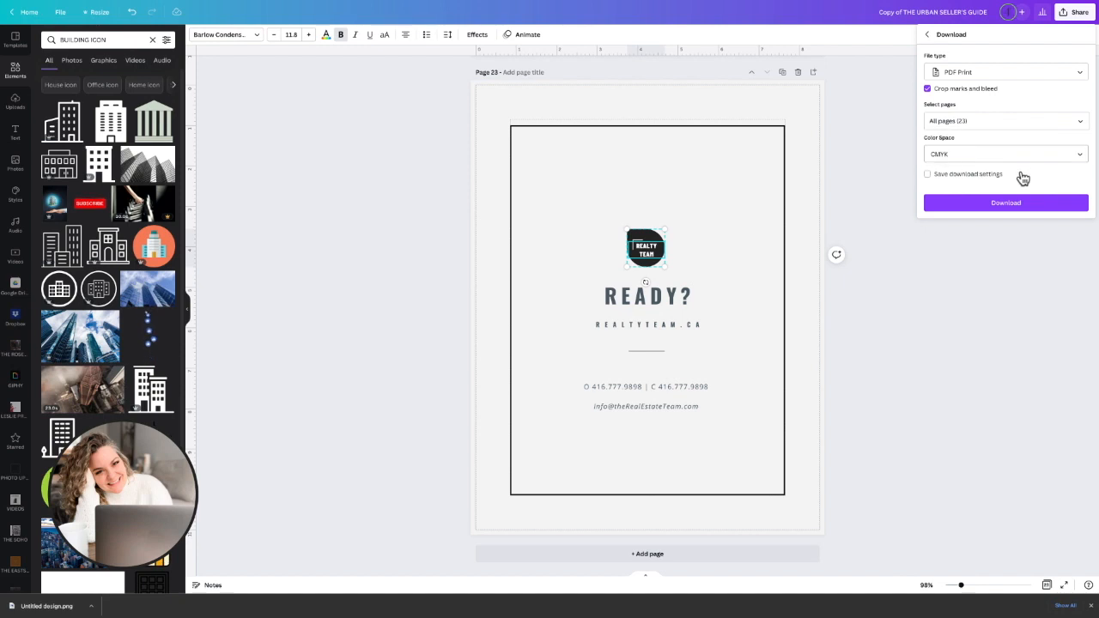
left_click(1000, 206)
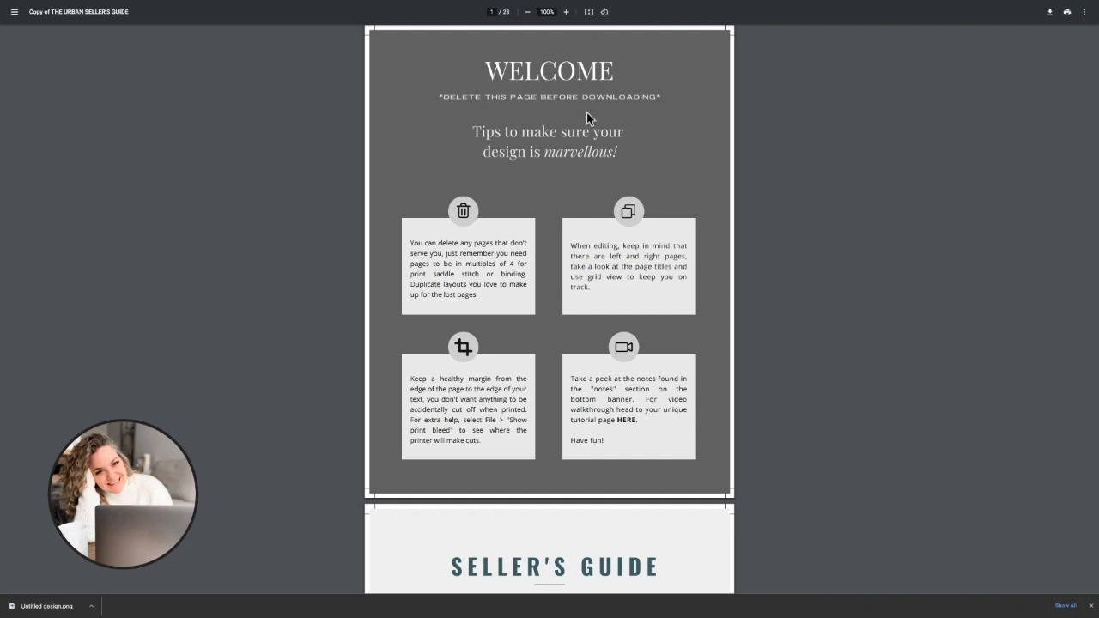
Examine the exported PDF from the WELCOME page through the MEET CARLA page, checking the crop marks and bleed
scroll(586, 114, "down", 2)
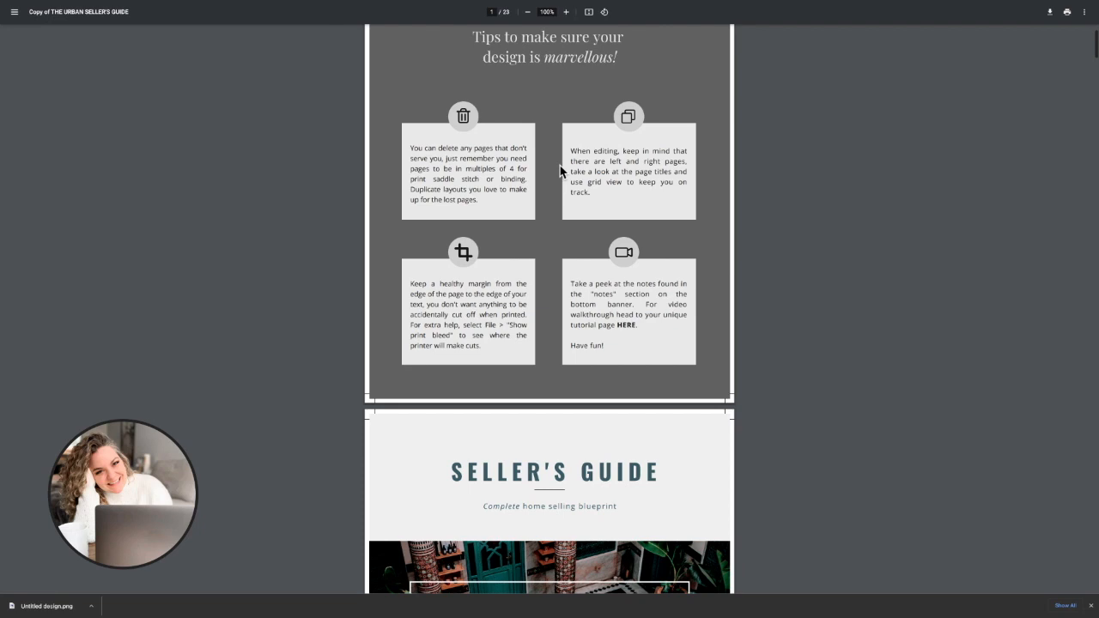
scroll(560, 170, "down", 2)
scroll(560, 170, "down", 2)
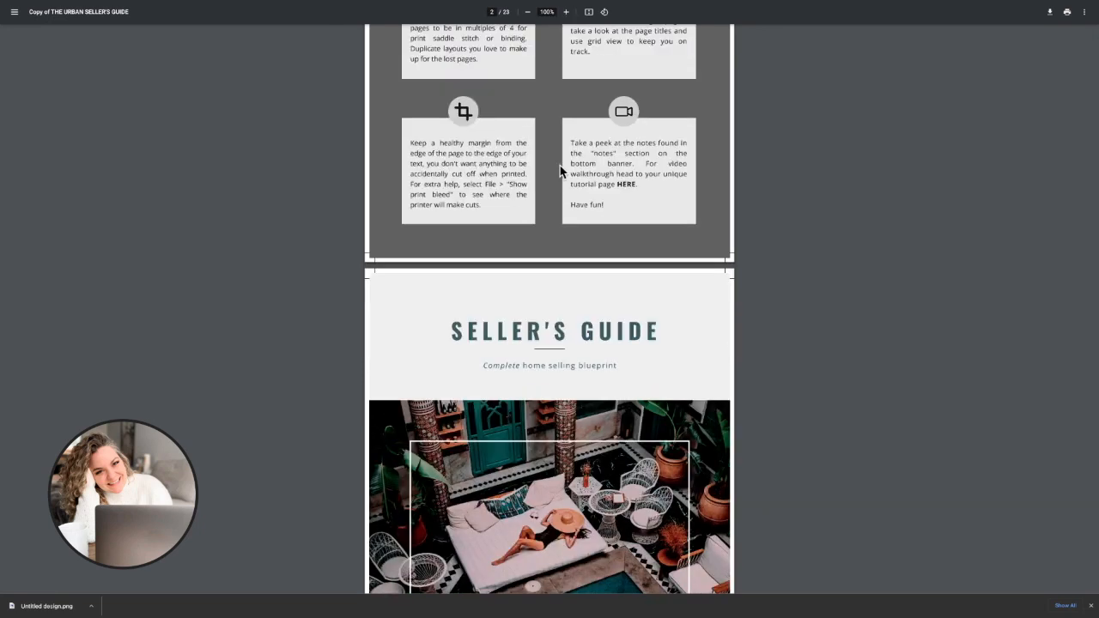
scroll(566, 206, "down", 1)
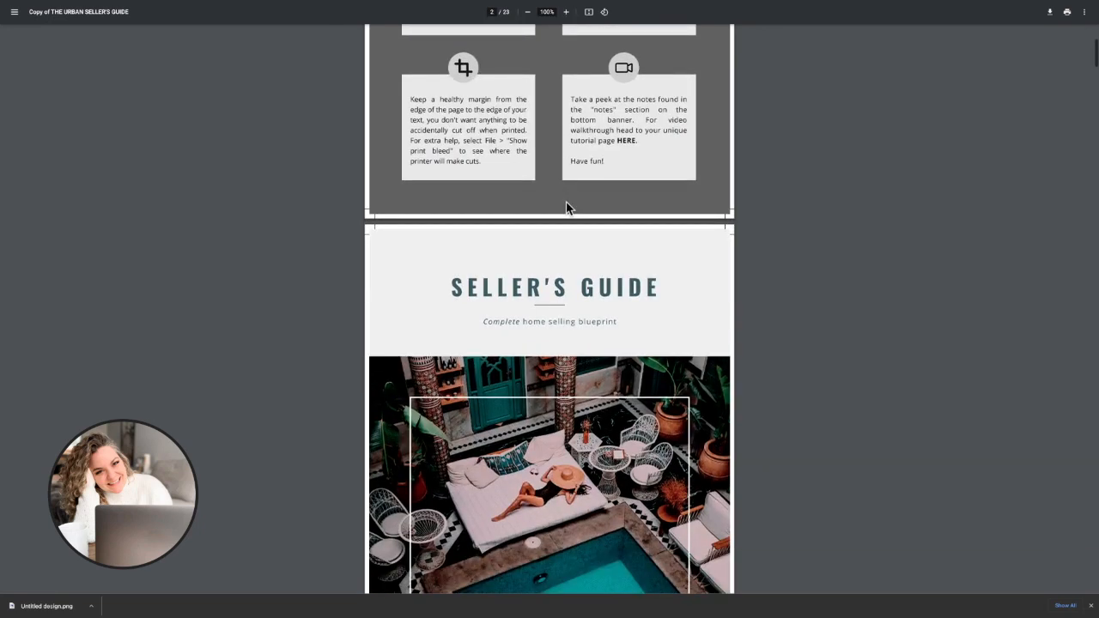
scroll(564, 233, "down", 1)
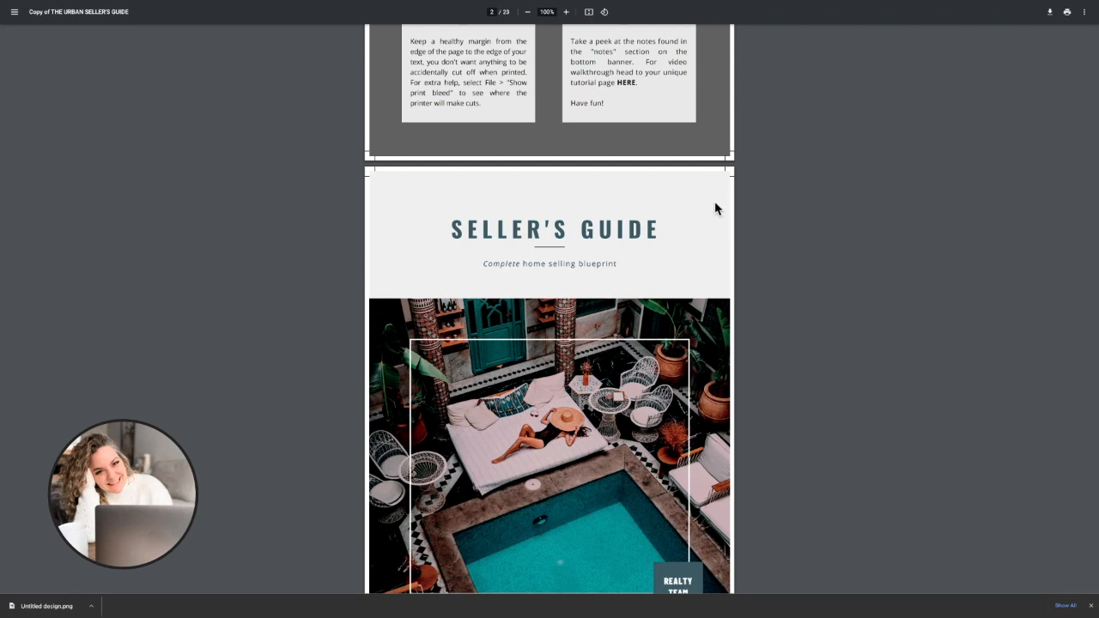
scroll(709, 204, "down", 2)
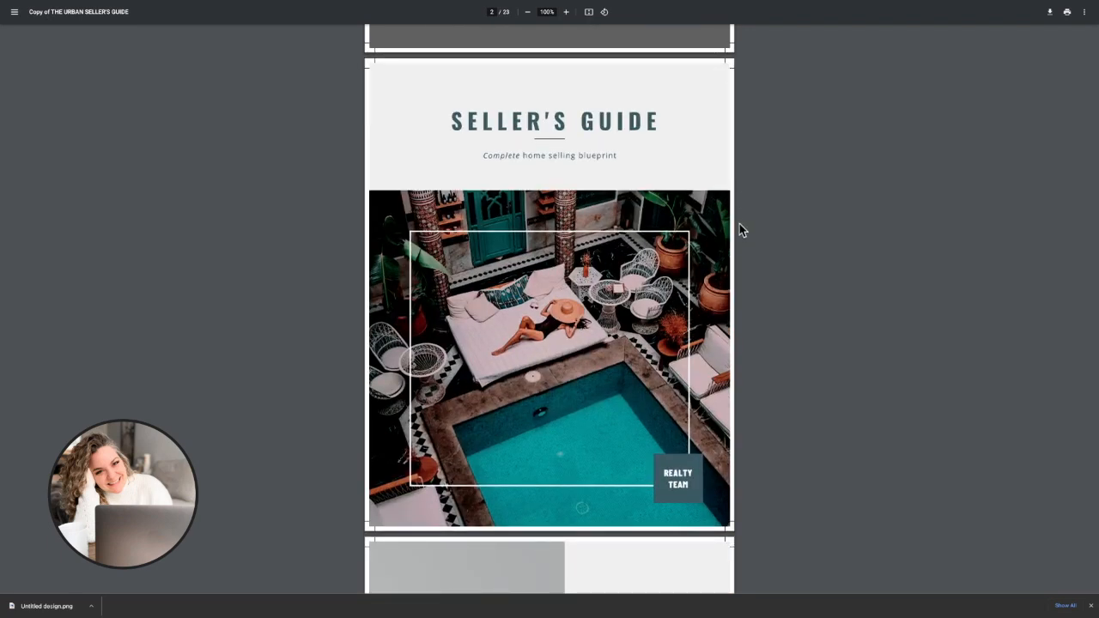
scroll(739, 225, "down", 6)
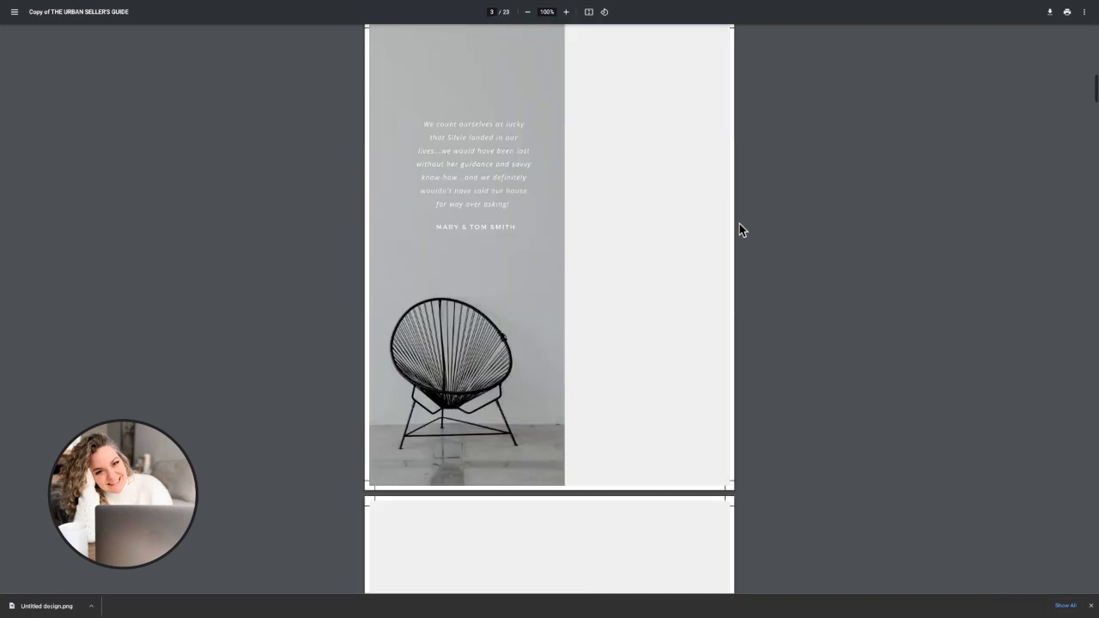
scroll(631, 374, "down", 1)
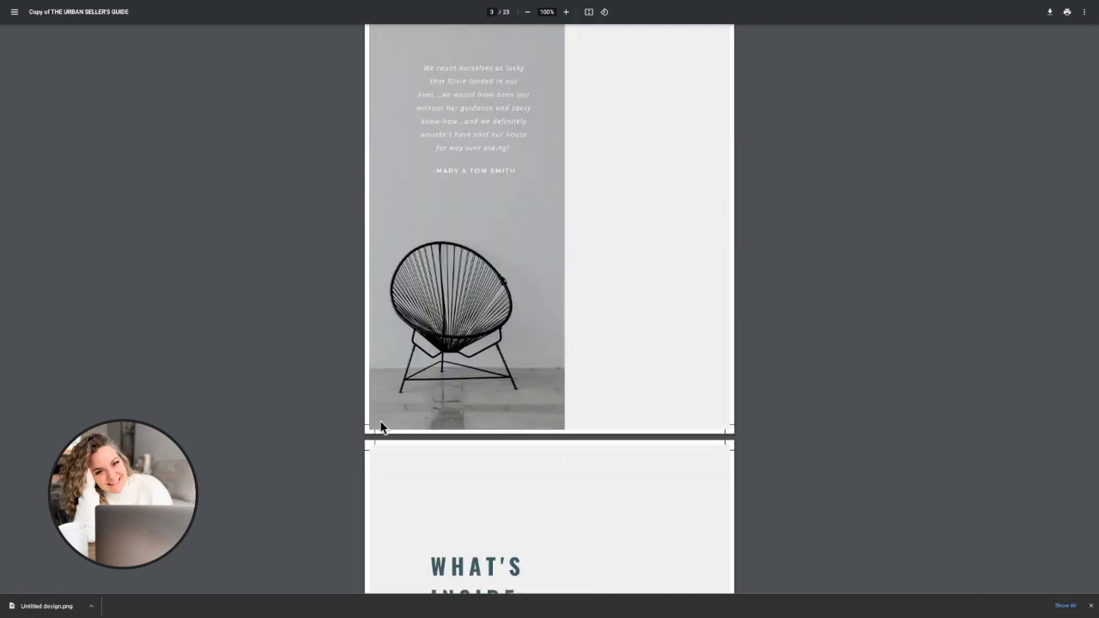
scroll(402, 427, "down", 5)
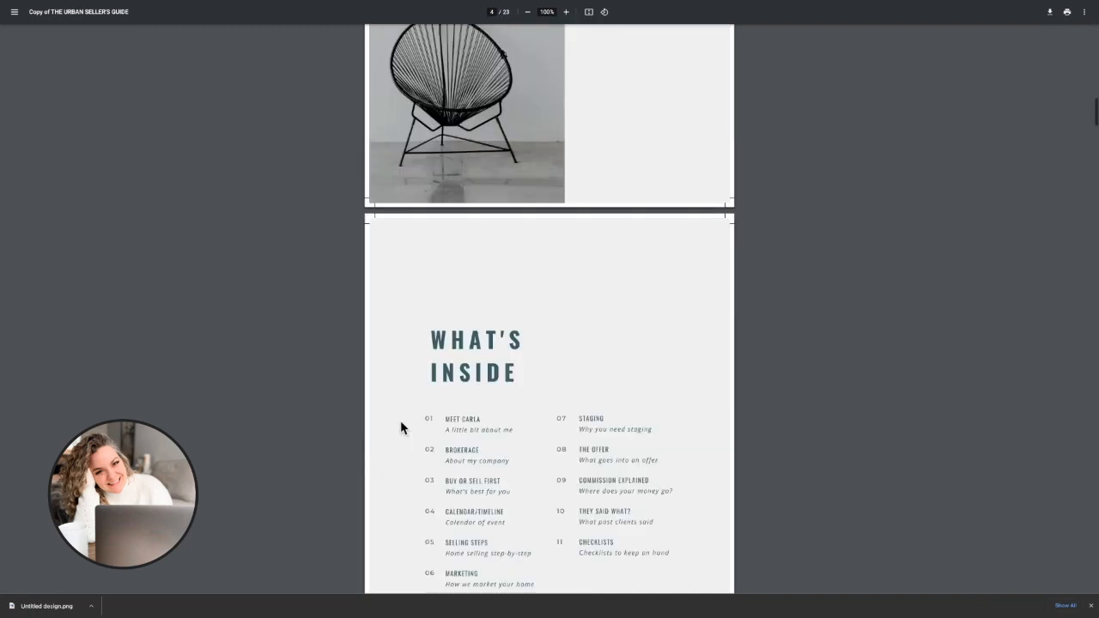
scroll(401, 427, "down", 1)
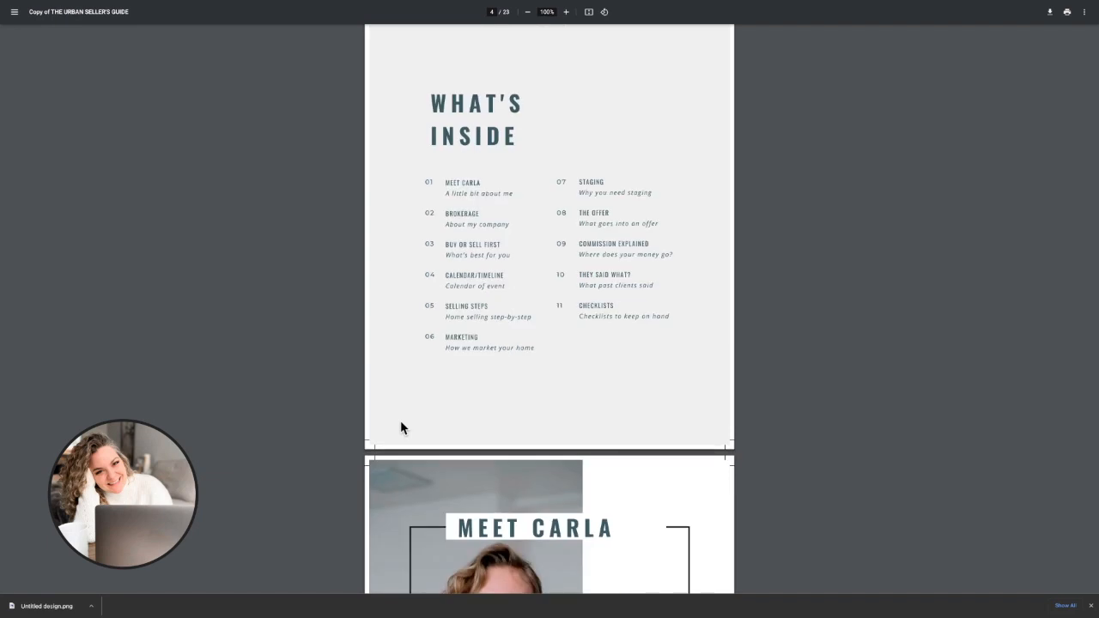
scroll(400, 423, "down", 2)
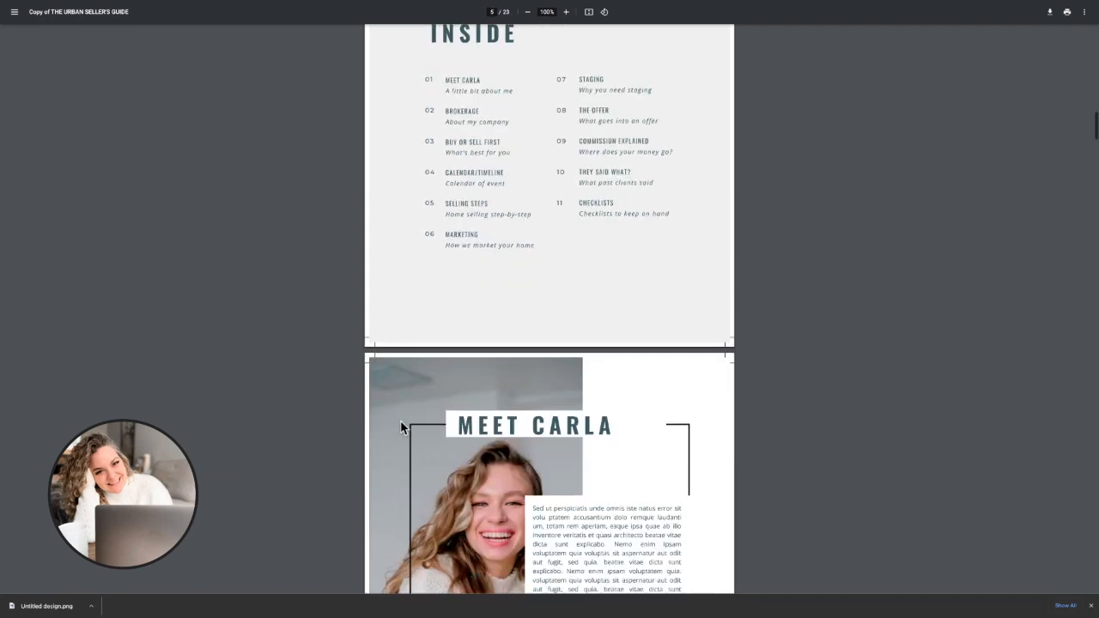
scroll(400, 427, "down", 3)
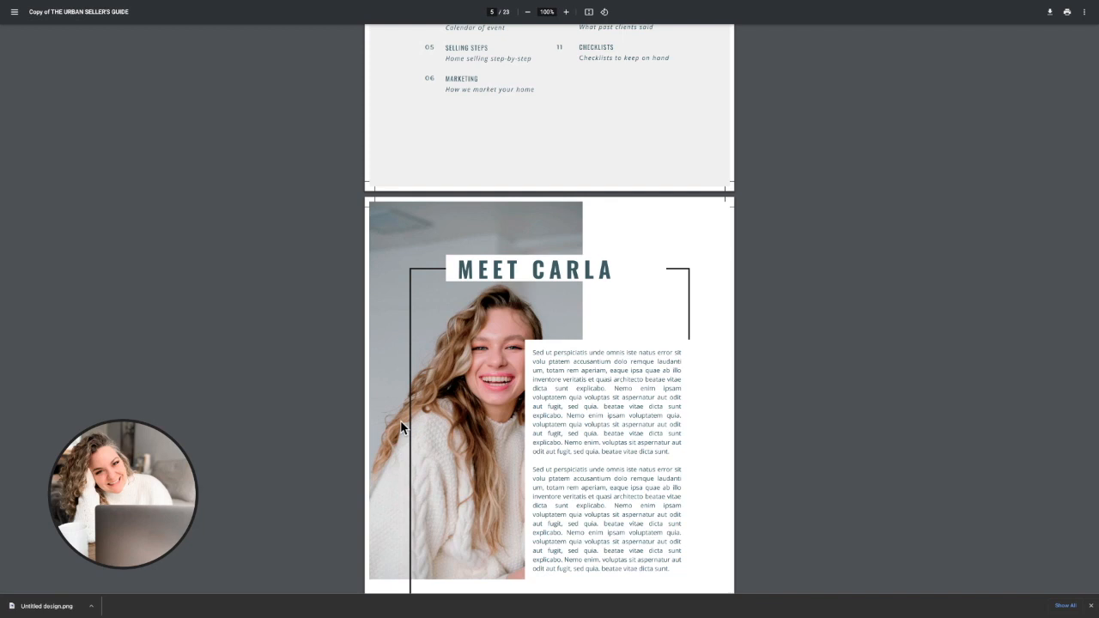
scroll(476, 429, "down", 5)
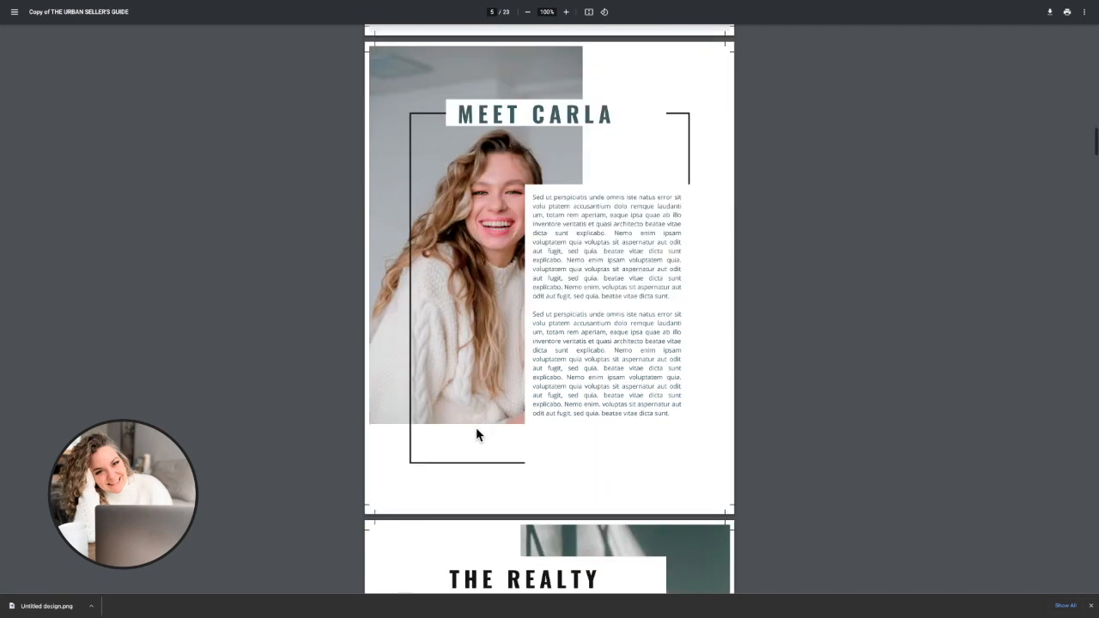
Examine the exported PDF's later pages, including SELL FIRST?, EVENT TIMELINE, the marketing pages and STAGING, for their crop marks and bleed
scroll(477, 434, "down", 20)
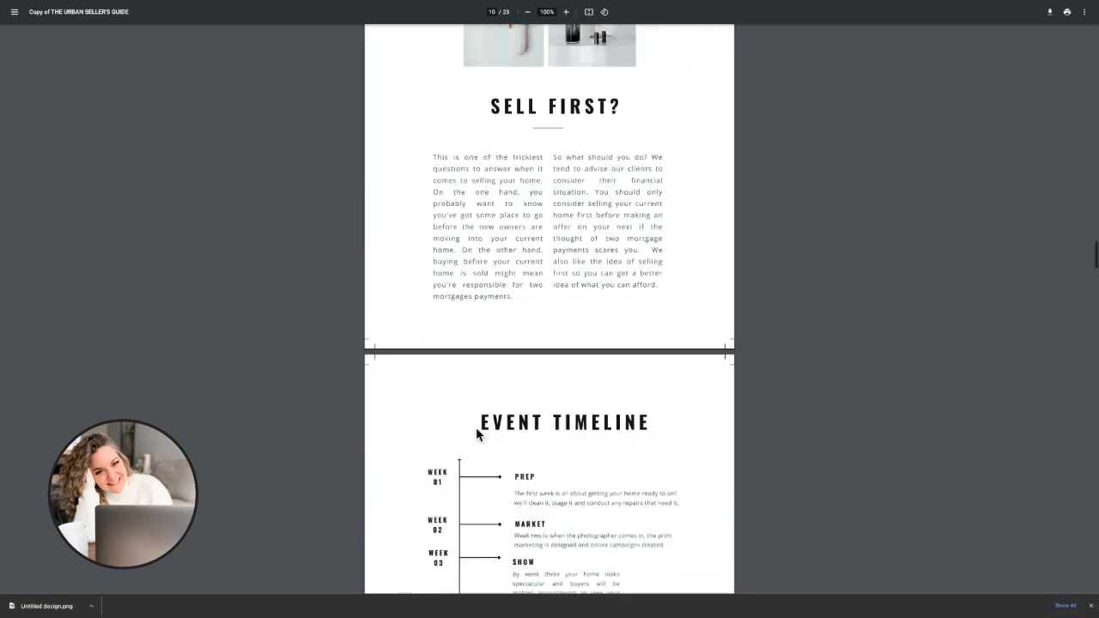
scroll(477, 434, "down", 10)
scroll(476, 433, "down", 6)
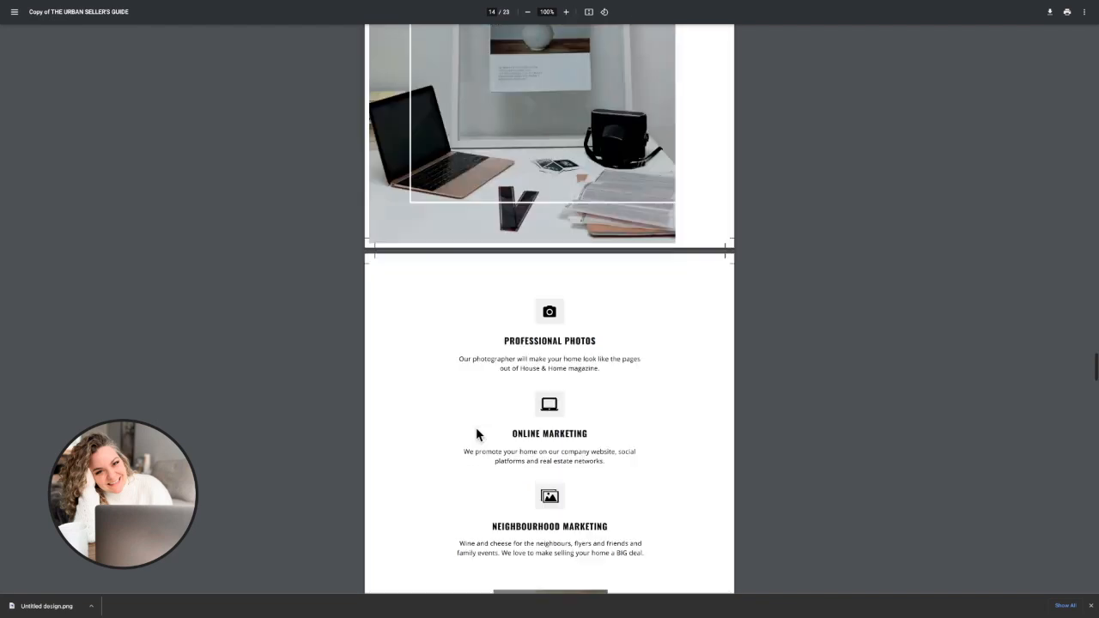
scroll(477, 434, "down", 4)
scroll(477, 435, "down", 18)
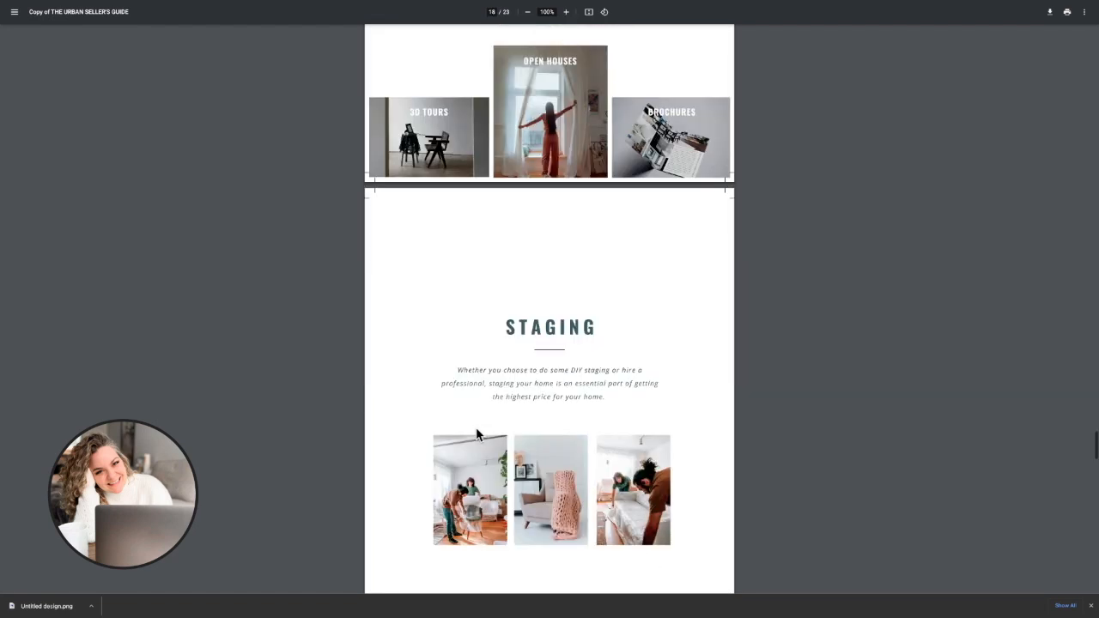
scroll(378, 342, "down", 8)
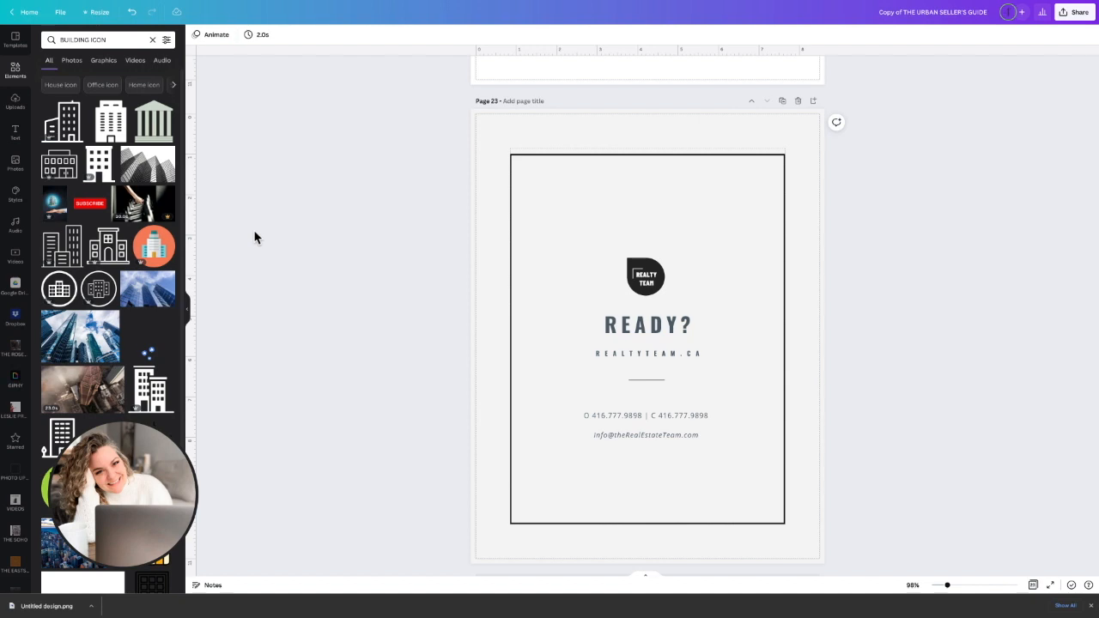
scroll(284, 226, "up", 1)
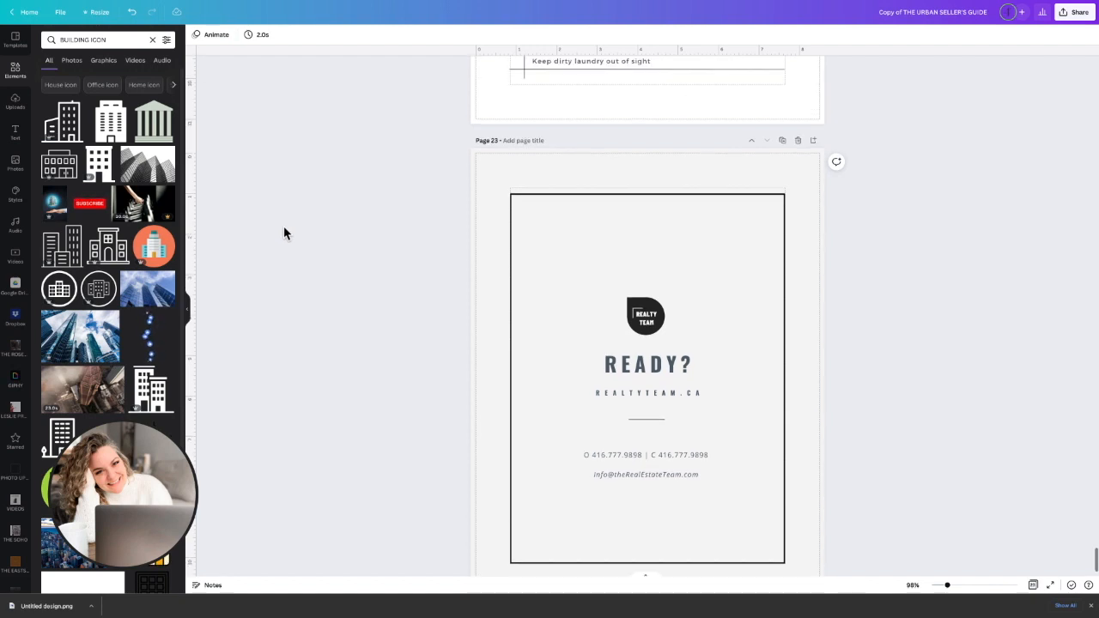
scroll(284, 226, "down", 2)
scroll(946, 150, "down", 1)
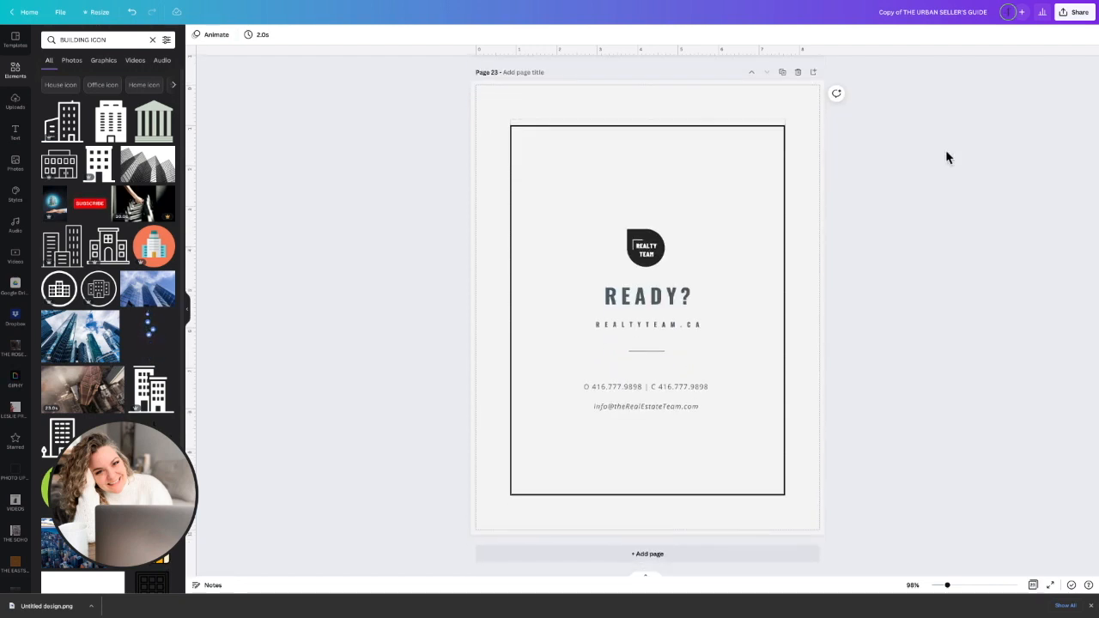